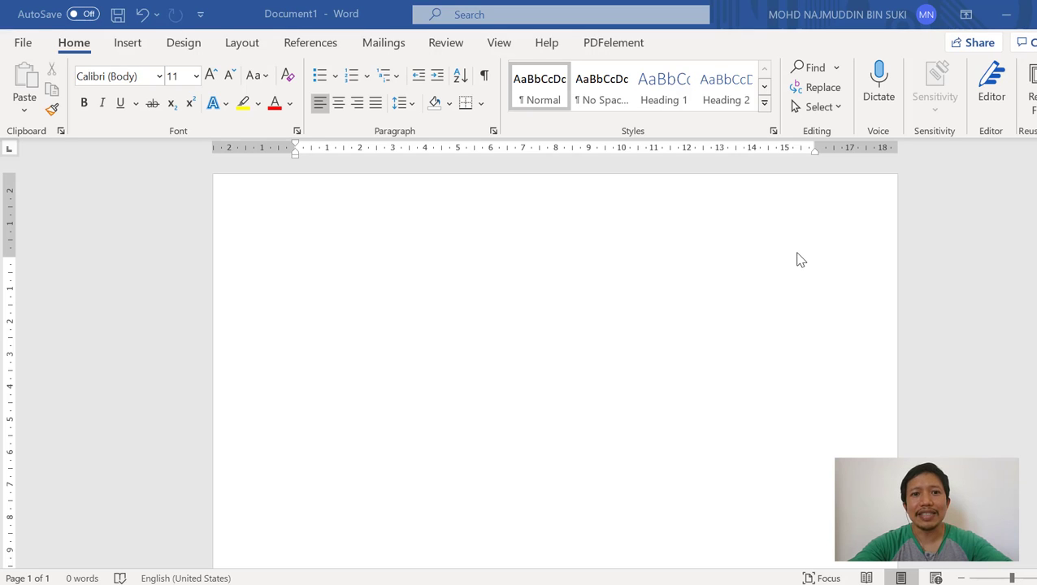
Set up a find-and-replace that changes the misspelled name with one D to the correct spelling with double D
key(ctrl+h)
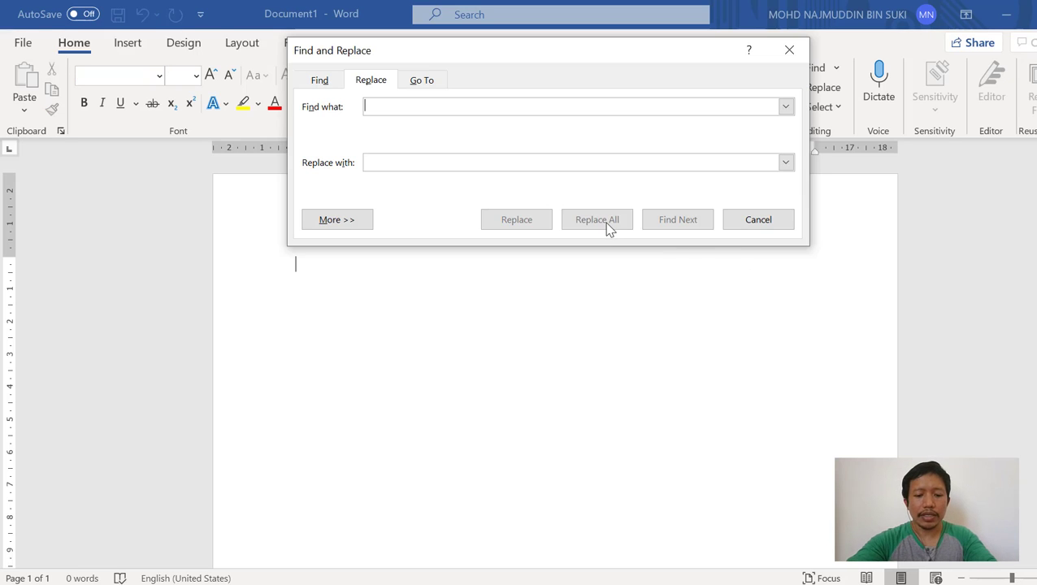
text(NAJM)
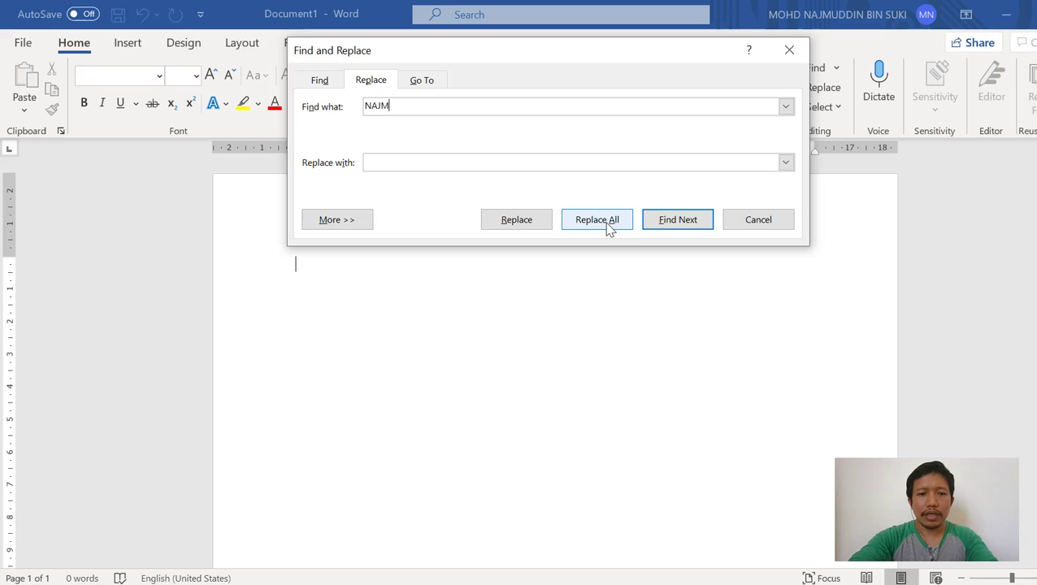
text(UDDIN)
key(BackSpace)
key(BackSpace)
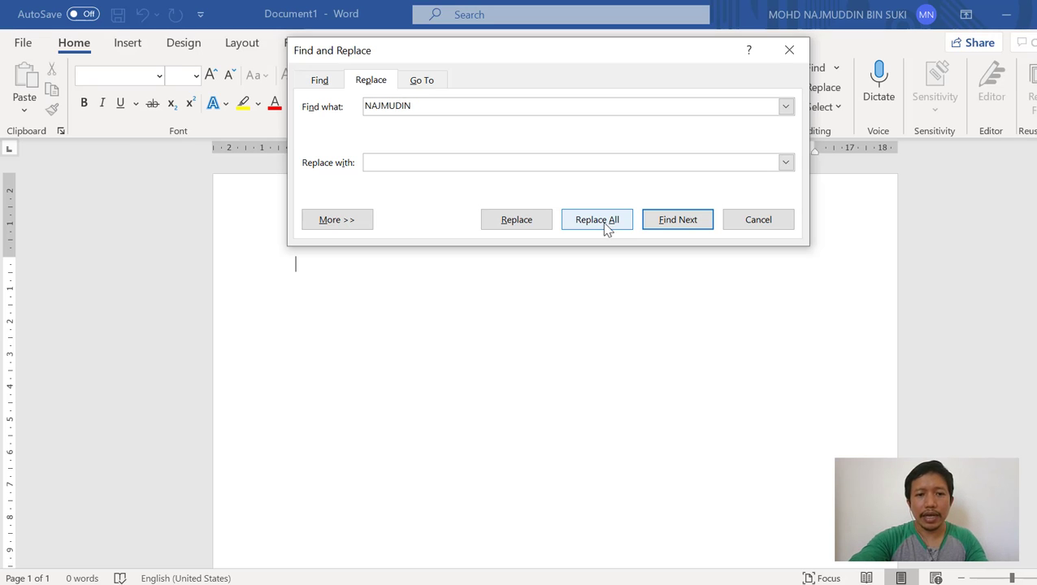
click(454, 167)
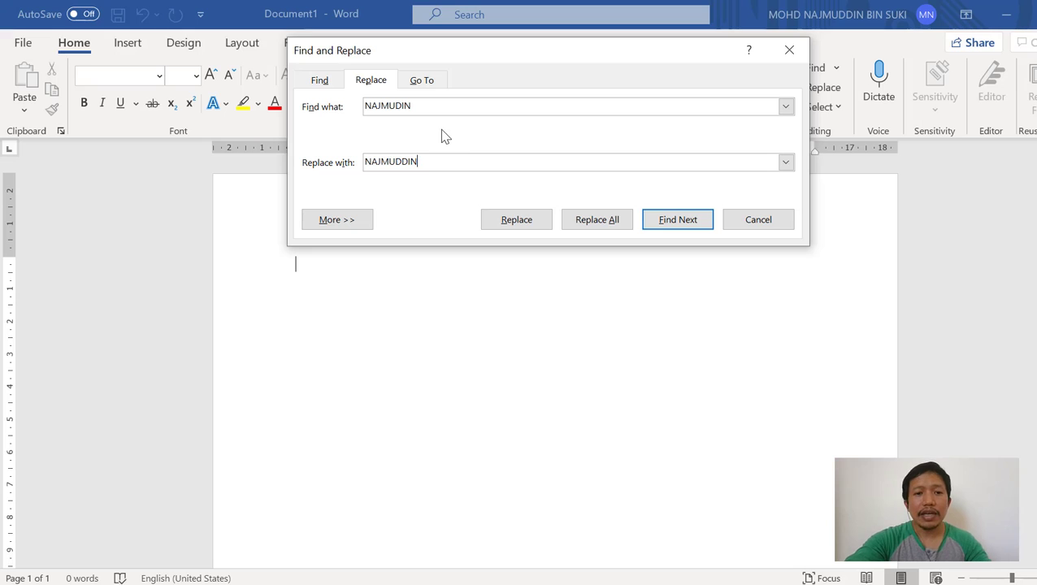
Shorten the search text to DI and the replacement text to DDI, and dismiss the replacement without running it
click(388, 105)
key(BackSpace)
key(BackSpace)
key(BackSpace)
key(BackSpace)
key(BackSpace)
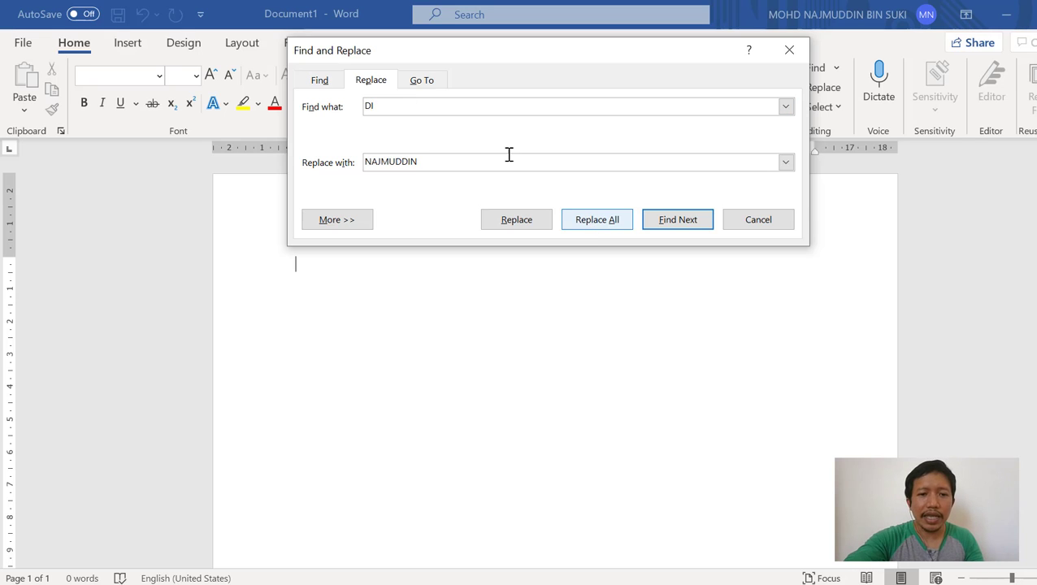
click(397, 160)
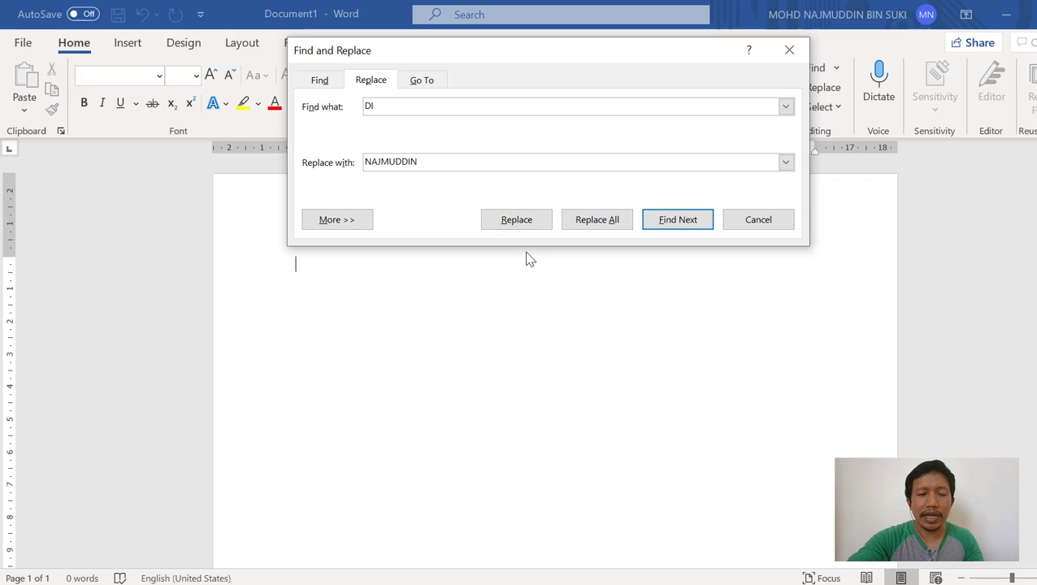
key(BackSpace)
key(BackSpace)
key(BackSpace)
key(BackSpace)
key(BackSpace)
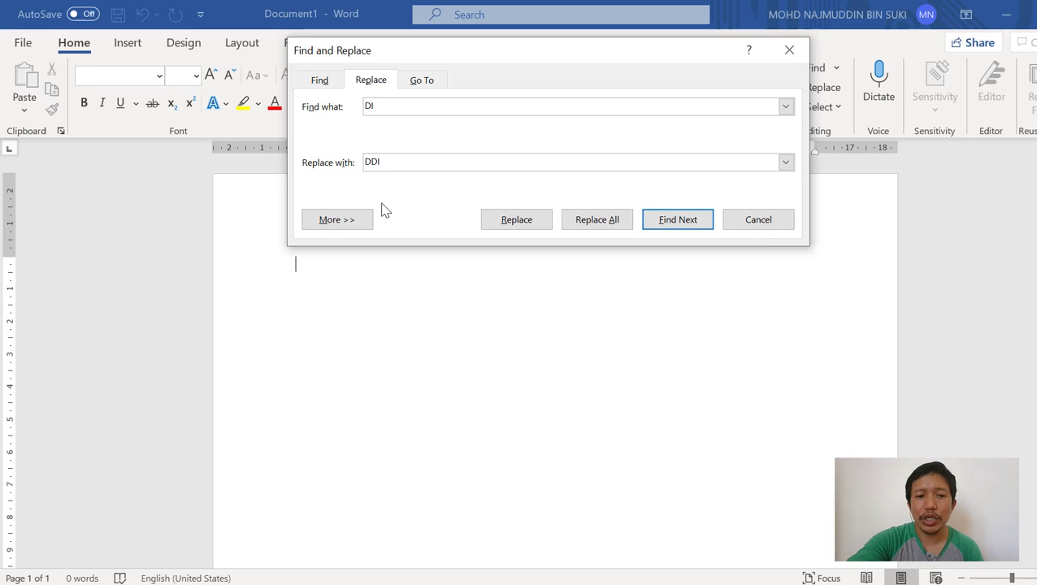
click(759, 227)
Paste the copied misspelled name ten times, one per line, into the blank document
key(ctrl+v)
key(ctrl+v)
key(ctrl+v)
key(ctrl+v)
key(ctrl+v)
key(ctrl+v)
key(ctrl+v)
key(ctrl+v)
key(ctrl+v)
key(ctrl+v)
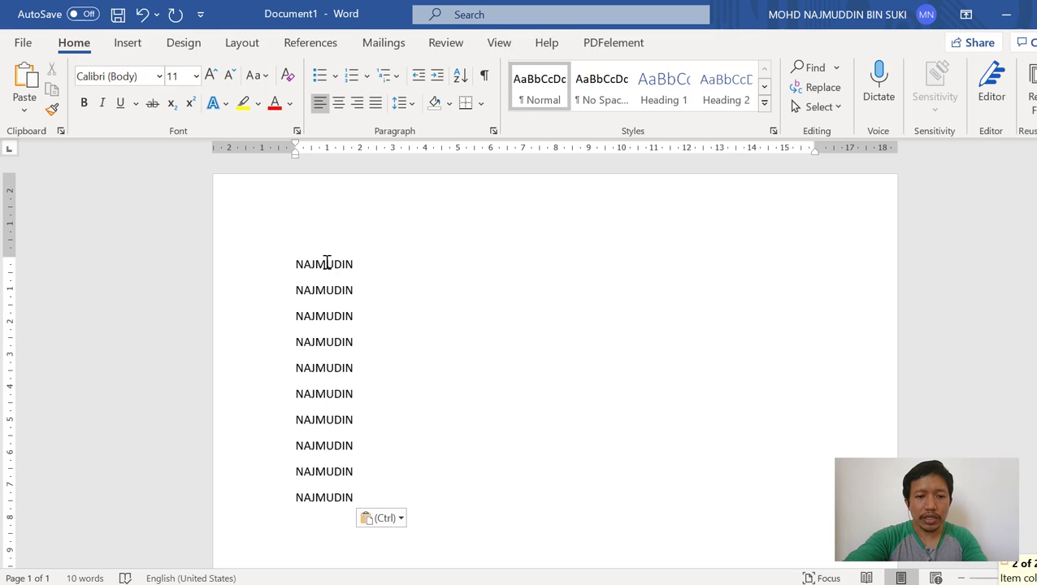
Insert the missing second D into the names on the third and eighth lines
click(333, 316)
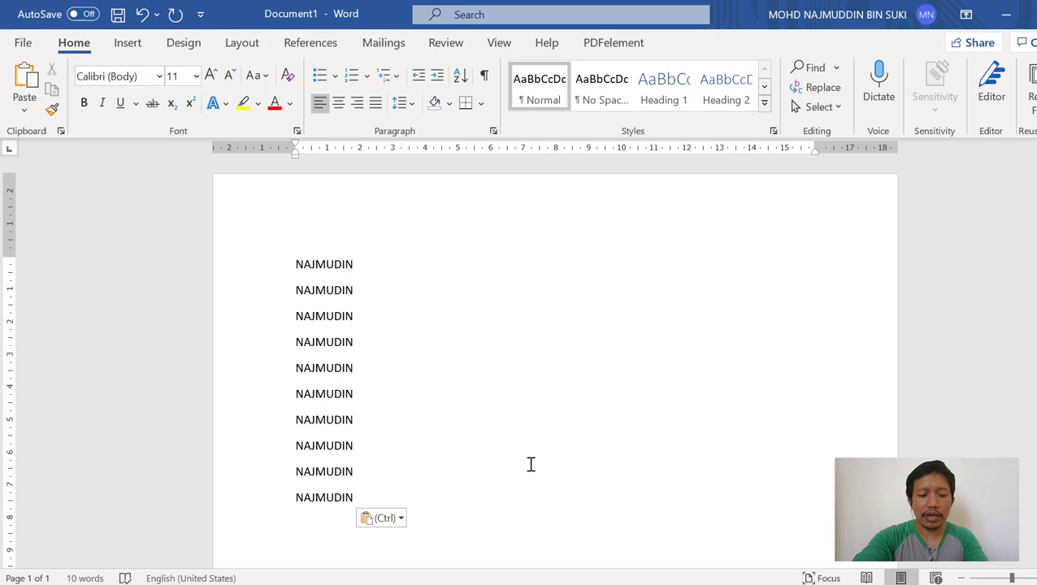
text(D)
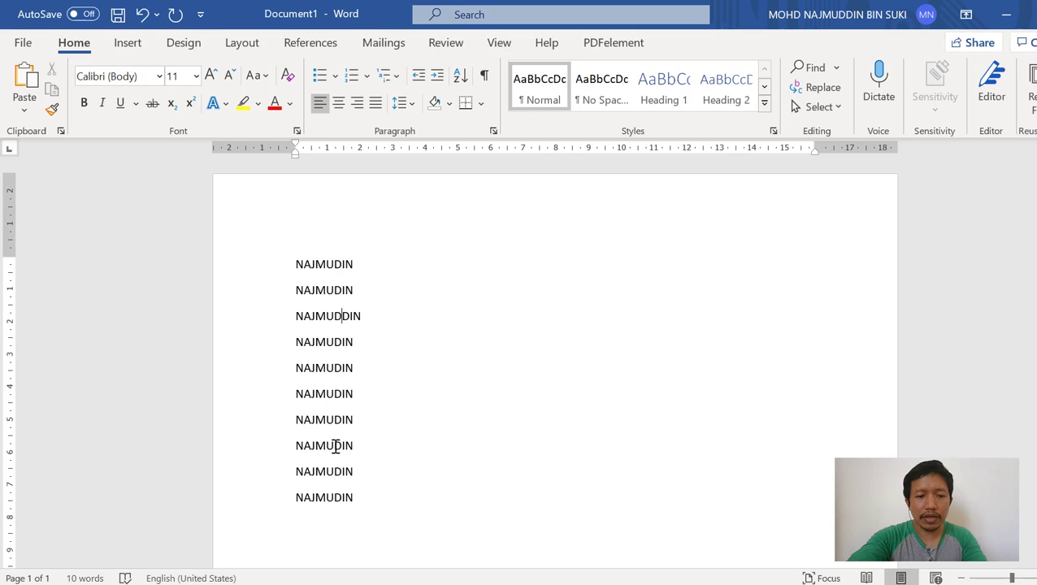
click(335, 446)
text(D)
click(545, 392)
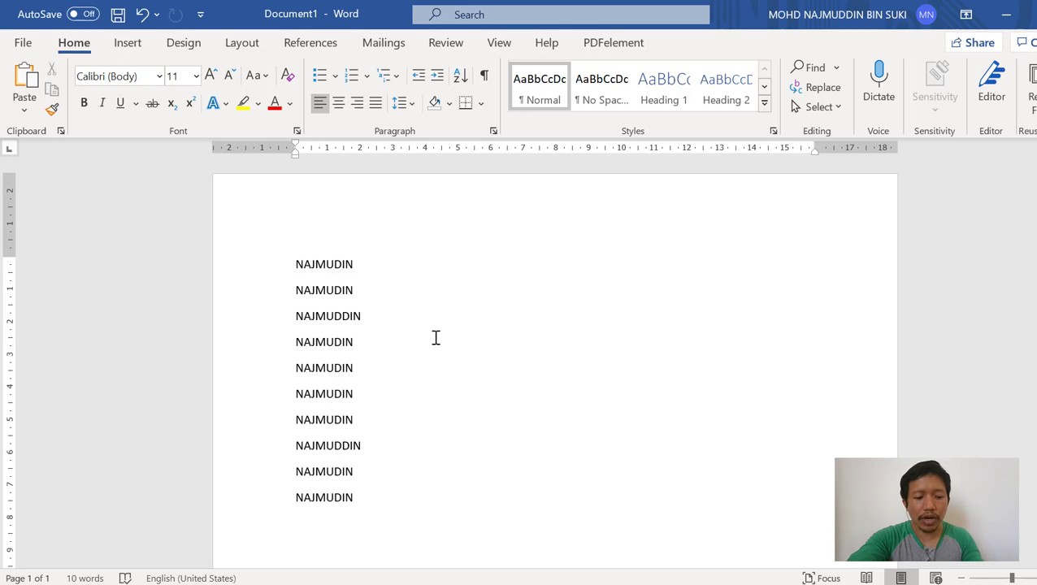
Replace every occurrence of DI with DDI throughout the document and close Find and Replace
key(ctrl+h)
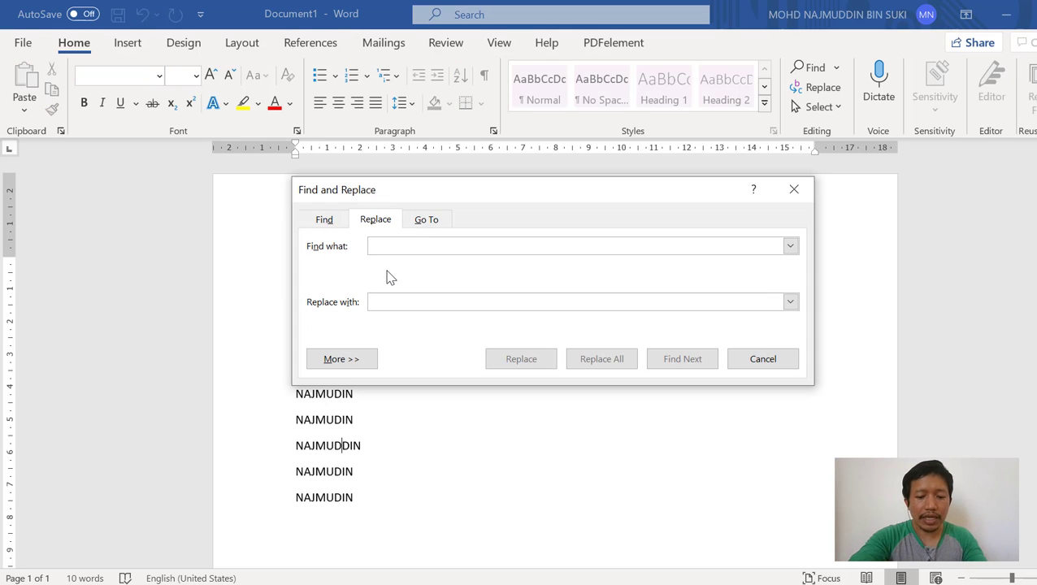
text(DI)
key(Tab)
text(DD)
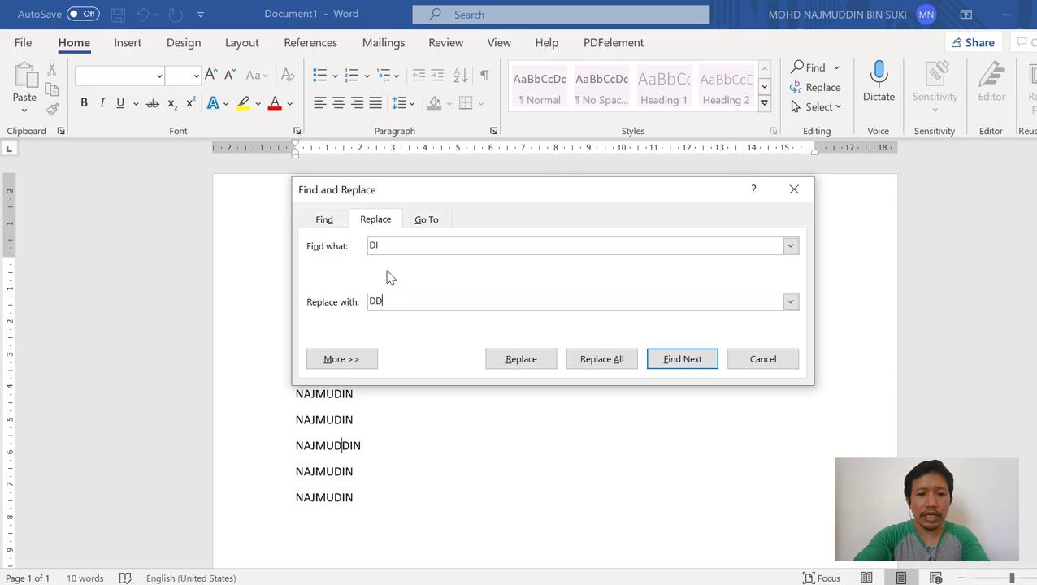
text(I)
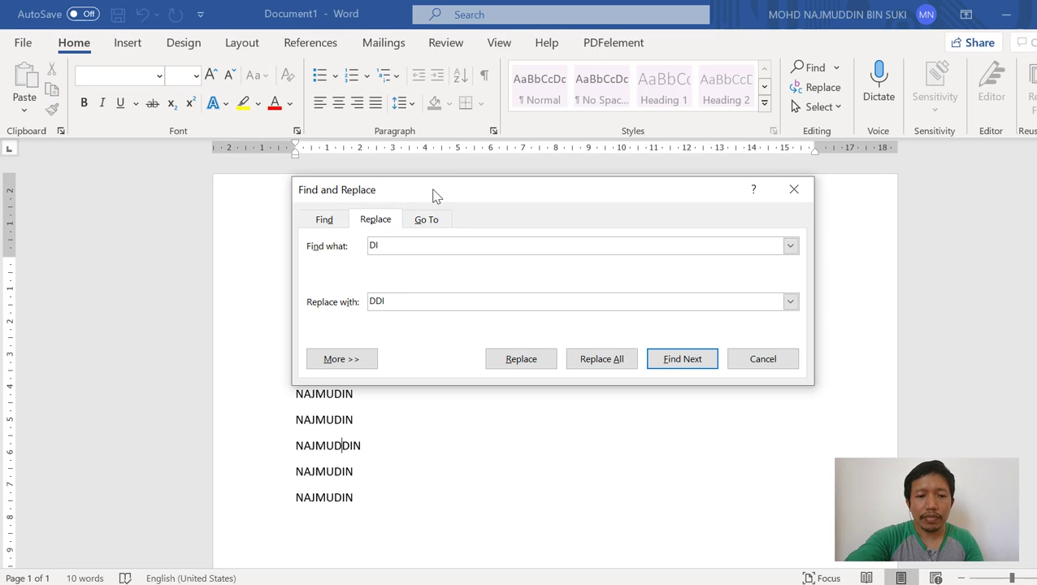
drag(433, 195, 708, 239)
click(347, 315)
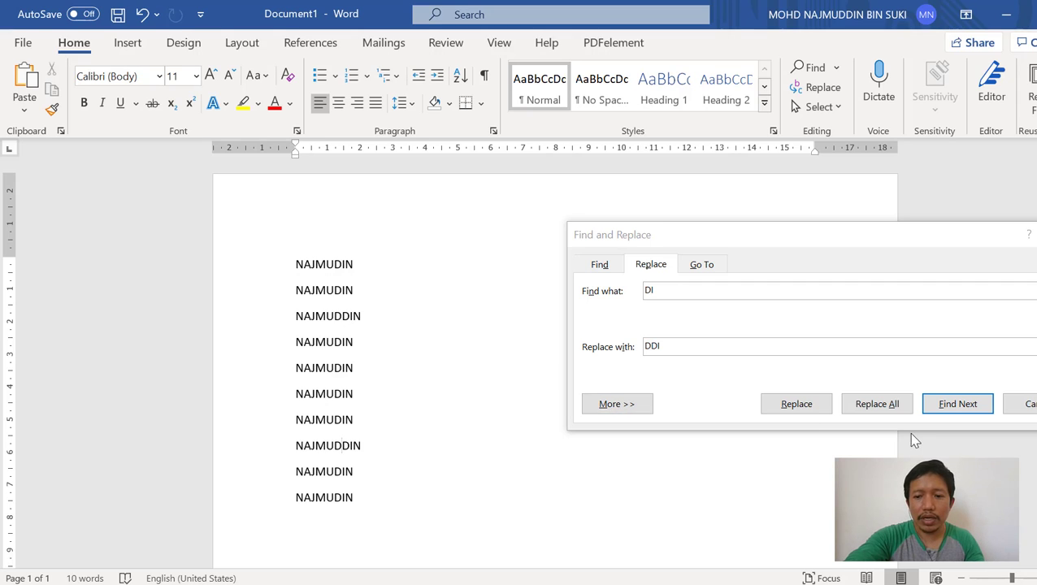
click(893, 412)
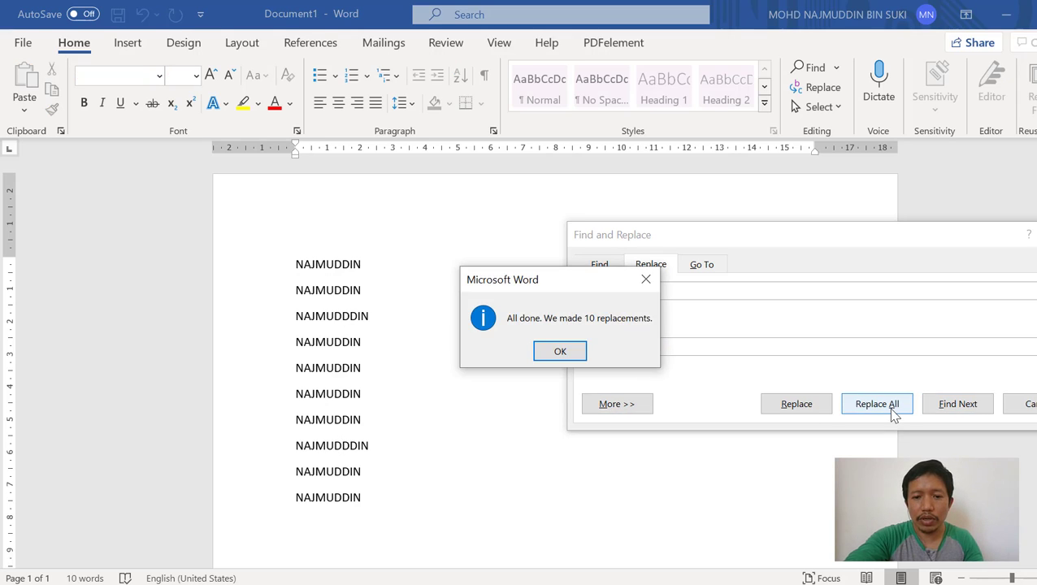
click(567, 352)
click(1031, 404)
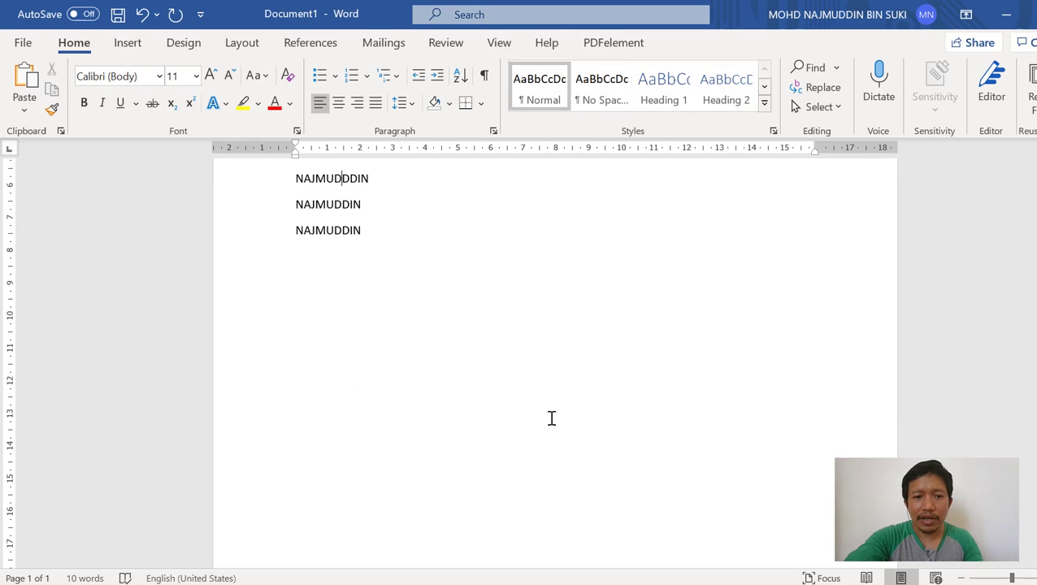
Check the replaced names for surplus letters, highlighting the repeated D's in the third line
scroll(550, 419, up, 3)
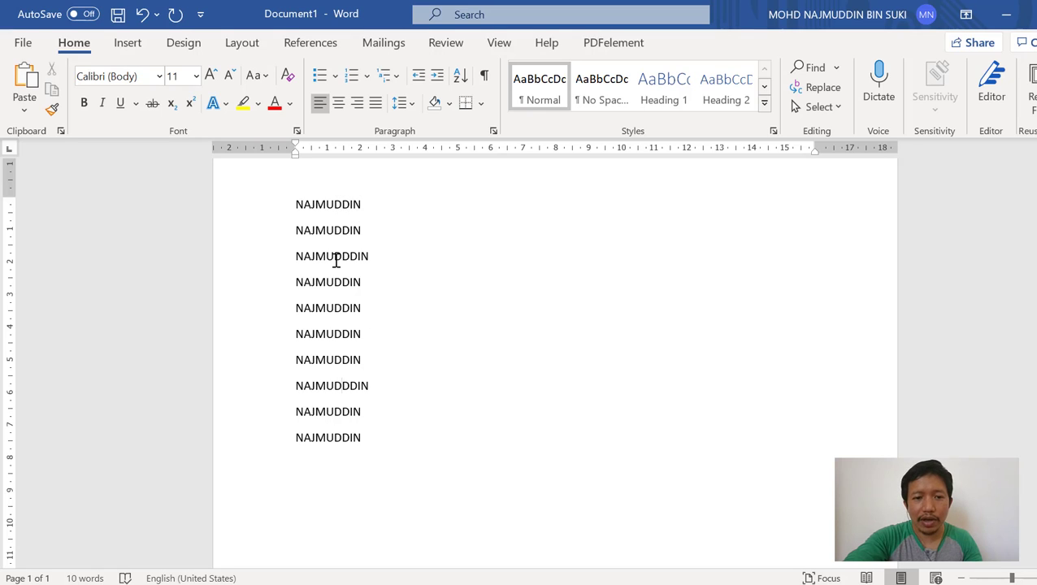
drag(337, 256, 363, 257)
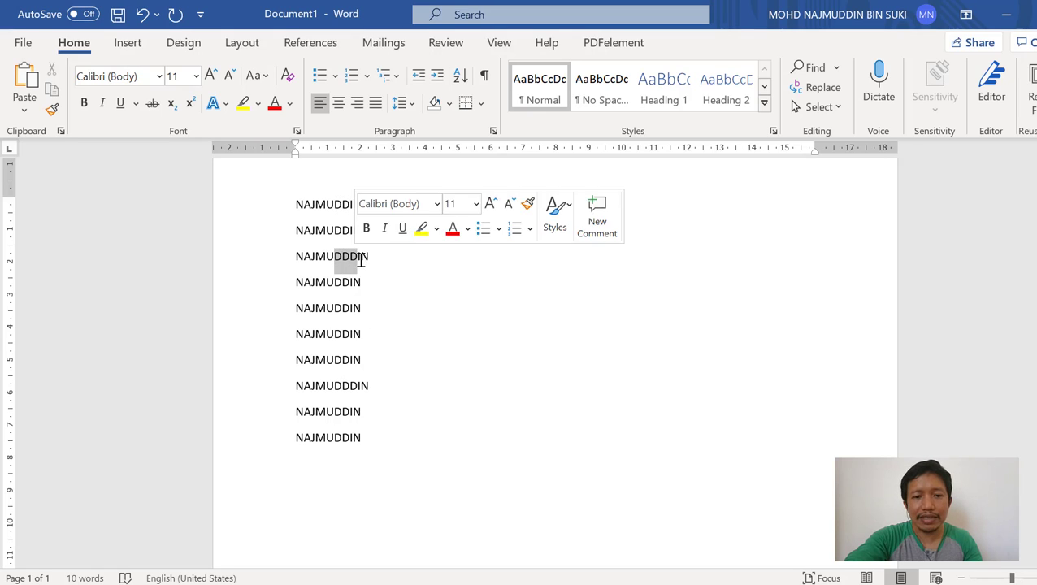
click(507, 280)
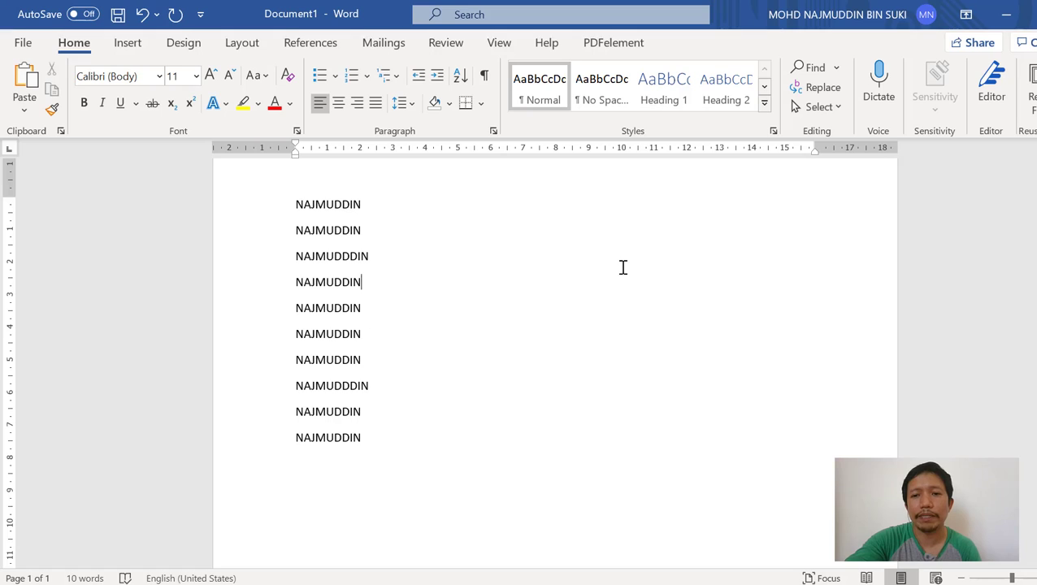
scroll(623, 267, up, 1)
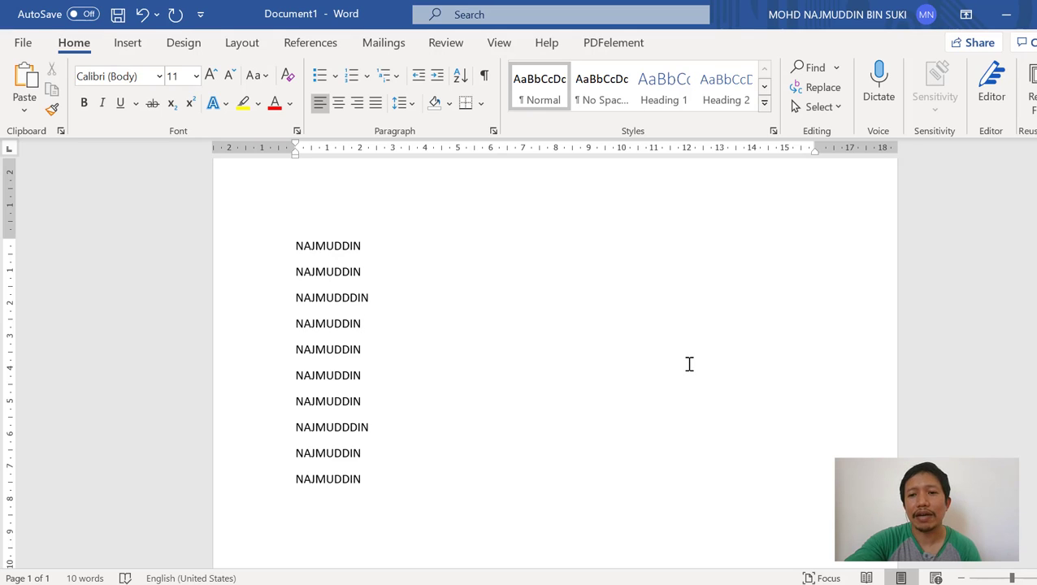
Dictate a test line of difficult words such as pterodactyl, thoracic surgery and pseudonym, and end the dictation
click(891, 95)
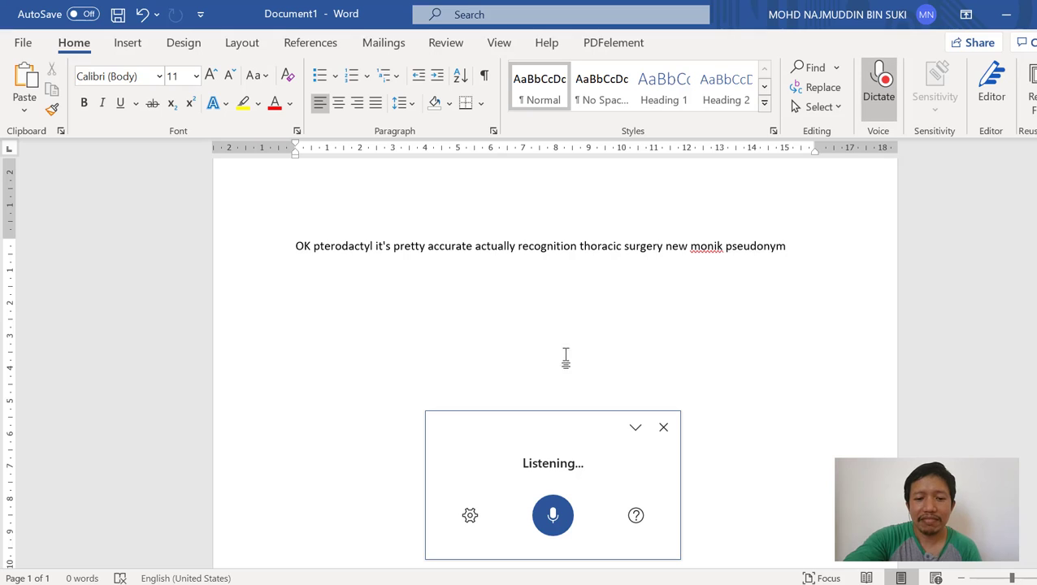
click(663, 429)
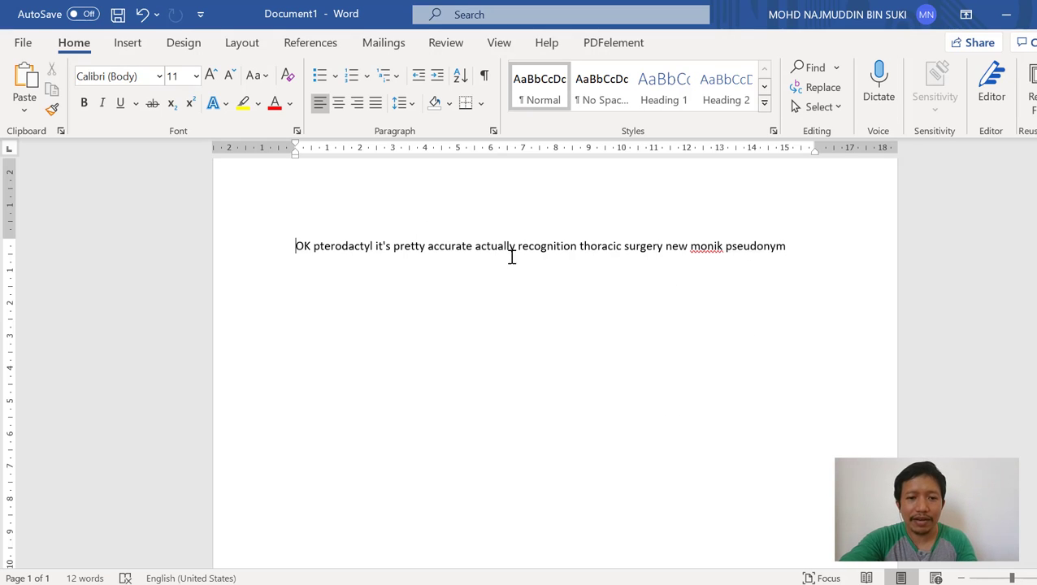
triple_click(804, 244)
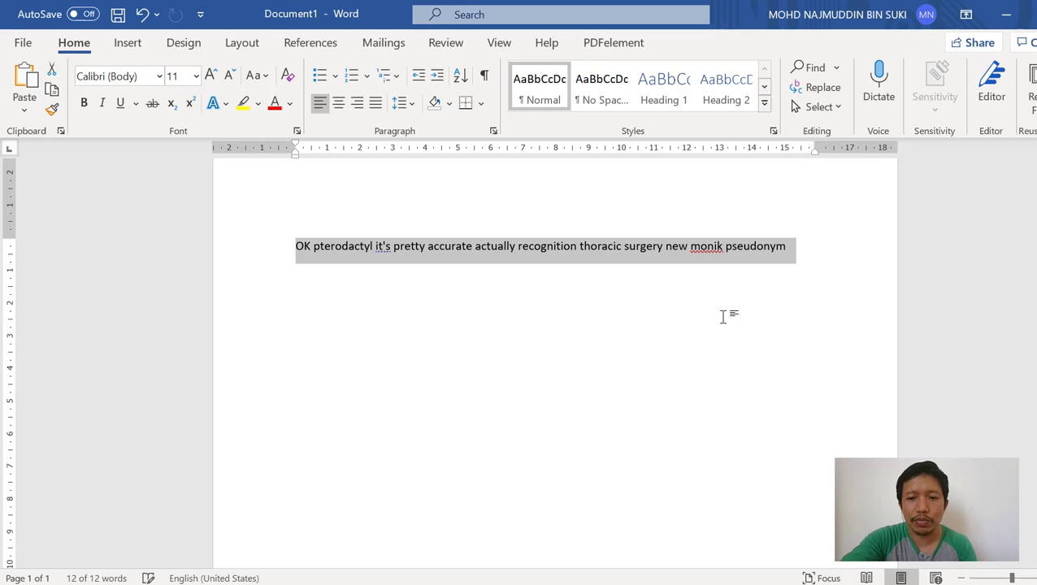
click(730, 285)
click(664, 247)
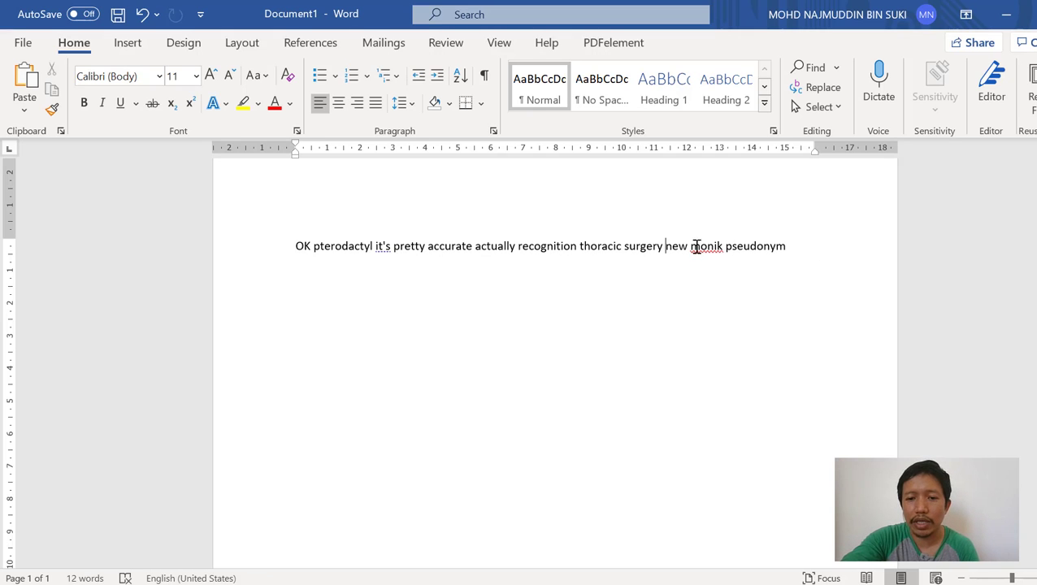
Add the word Pneumonic on a new line below the dictated text and highlight "new monik" for comparison
click(558, 307)
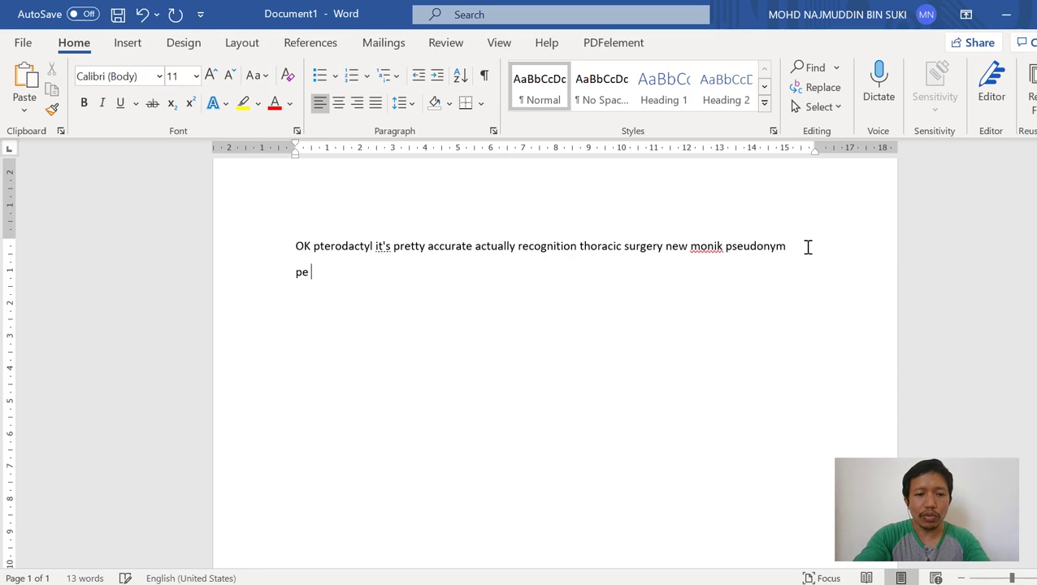
key(BackSpace)
key(BackSpace)
text(neumo)
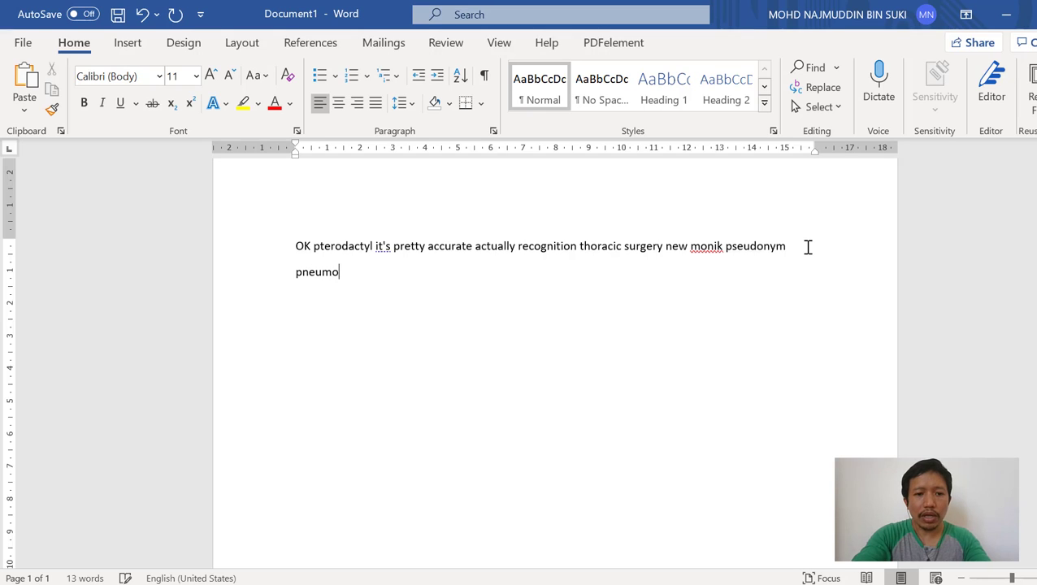
text(nic)
key(Return)
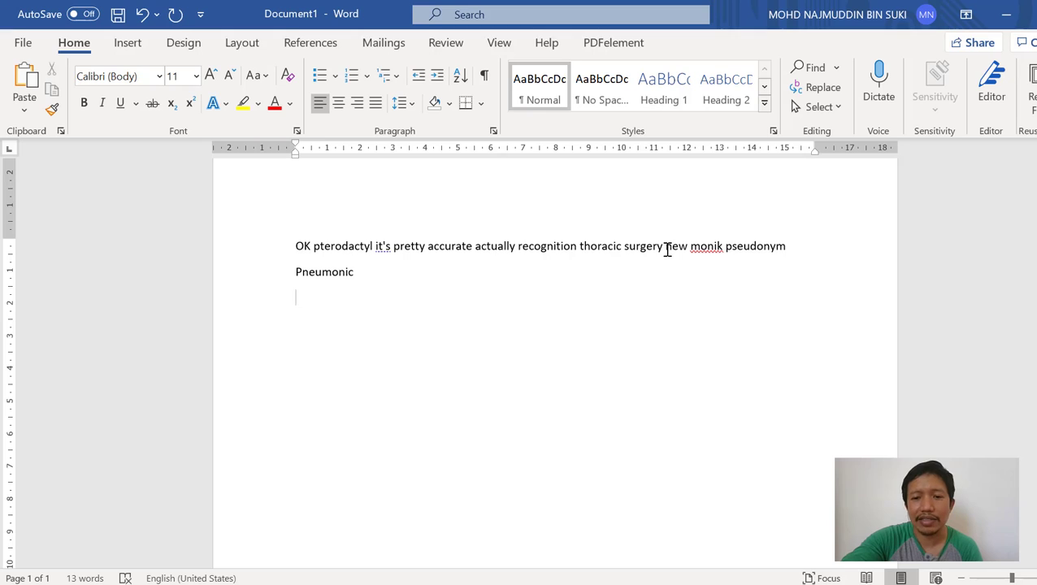
drag(665, 247, 719, 247)
click(720, 316)
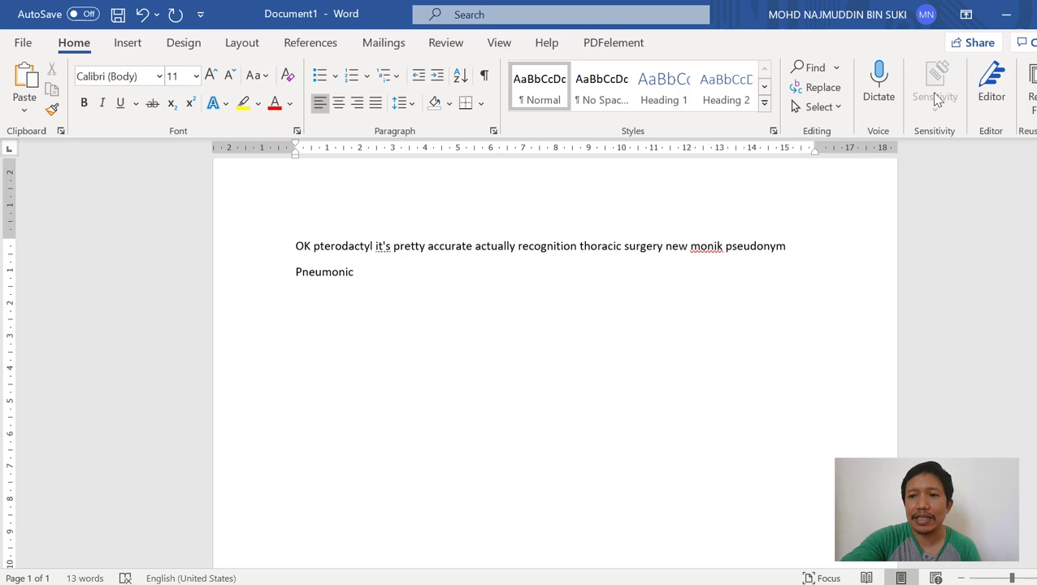
Review the Editor's spelling, grammar and refinement suggestions for the text in a resized window, and close the Editor
click(1028, 12)
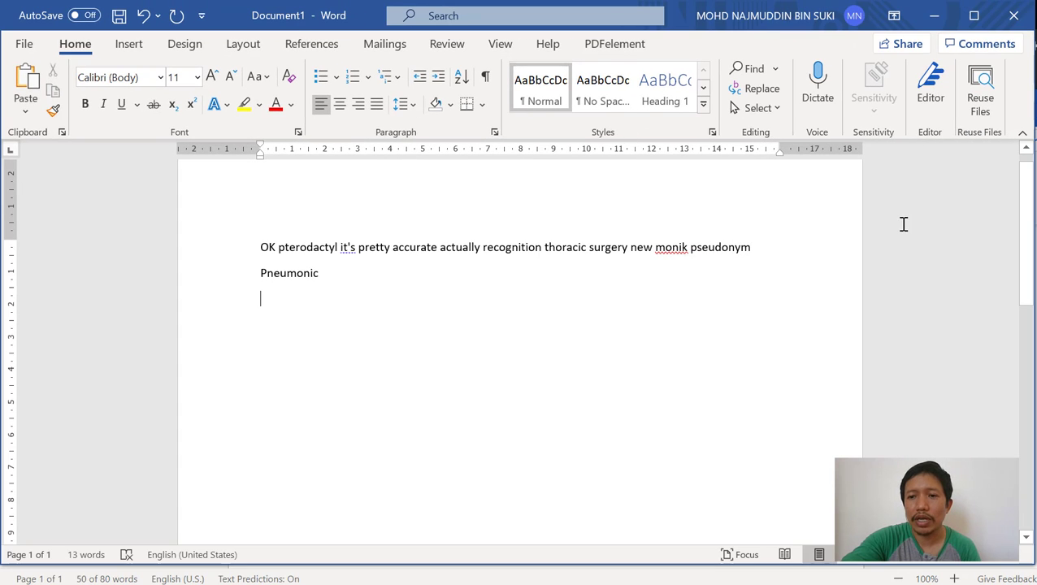
click(930, 98)
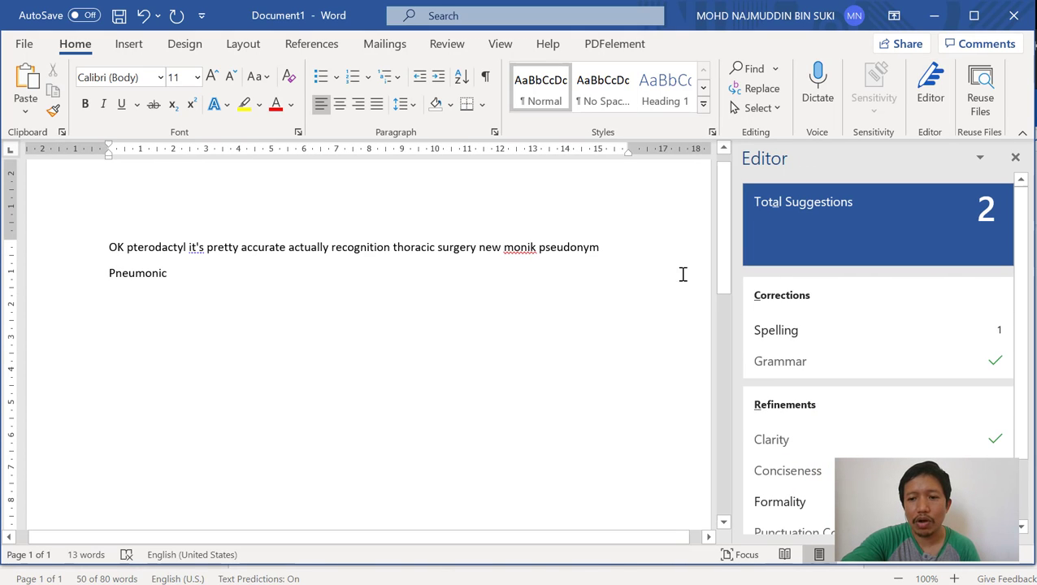
scroll(989, 390, down, 2)
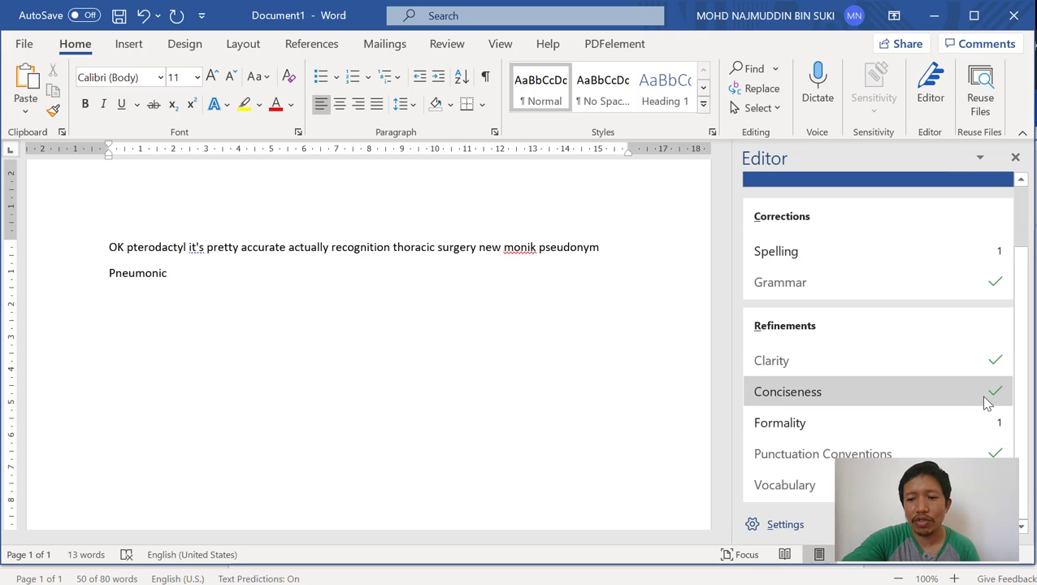
scroll(985, 400, up, 2)
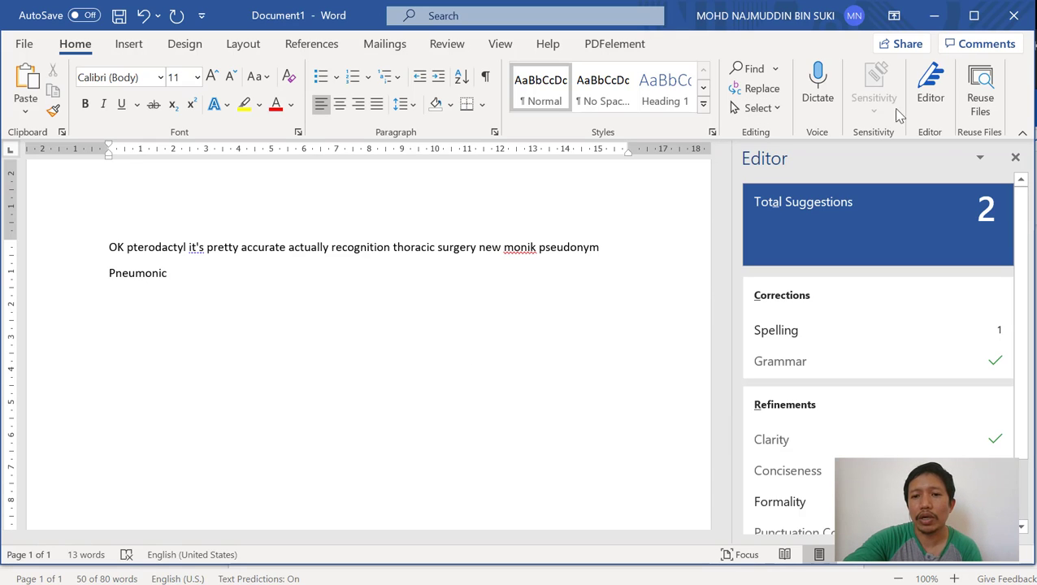
click(1016, 158)
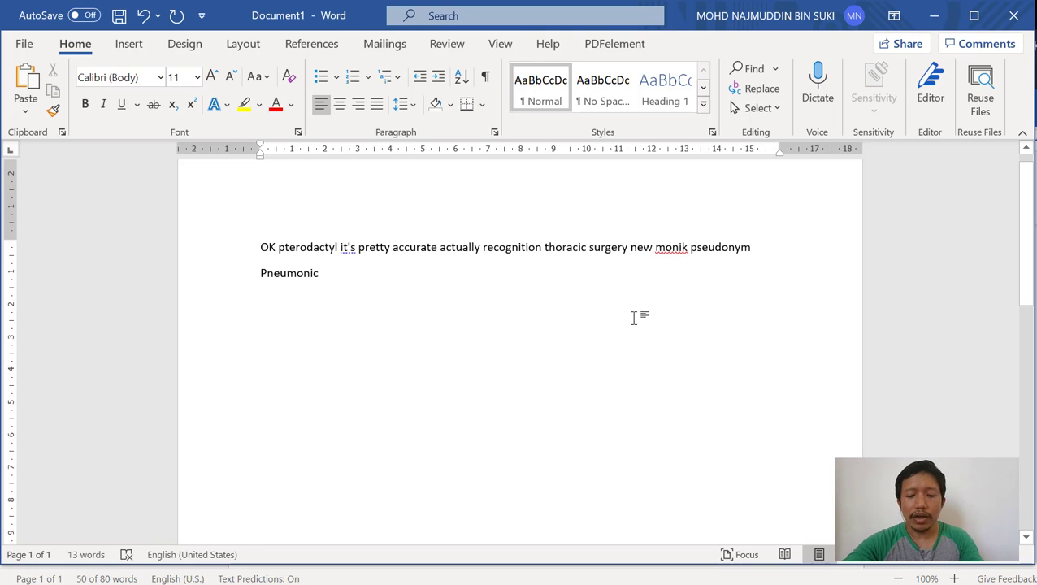
Delete all text from the document
key(ctrl+a)
key(BackSpace)
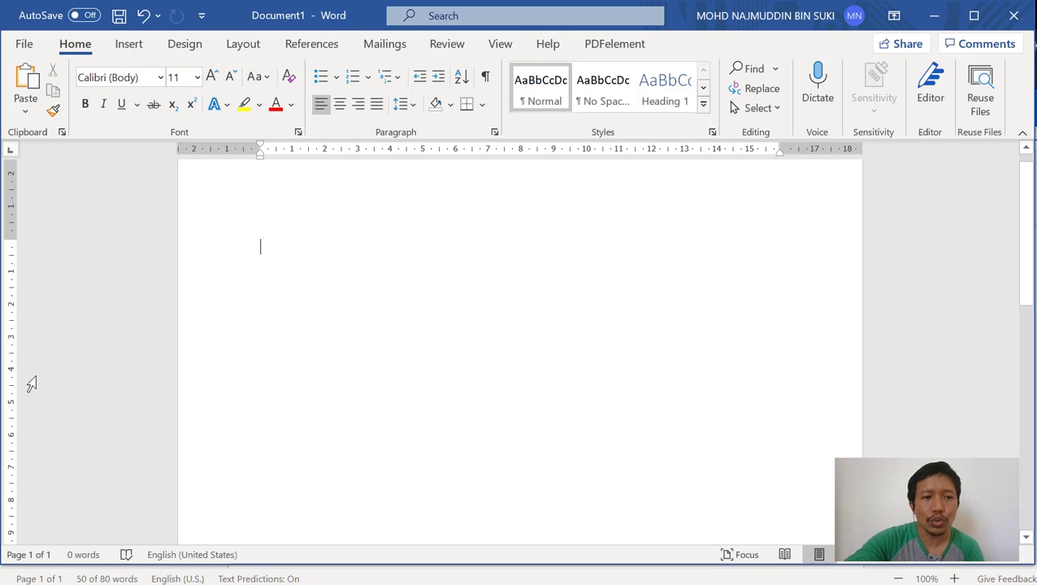
Browse the page insertion options and the built-in cover page designs without adding one
click(127, 46)
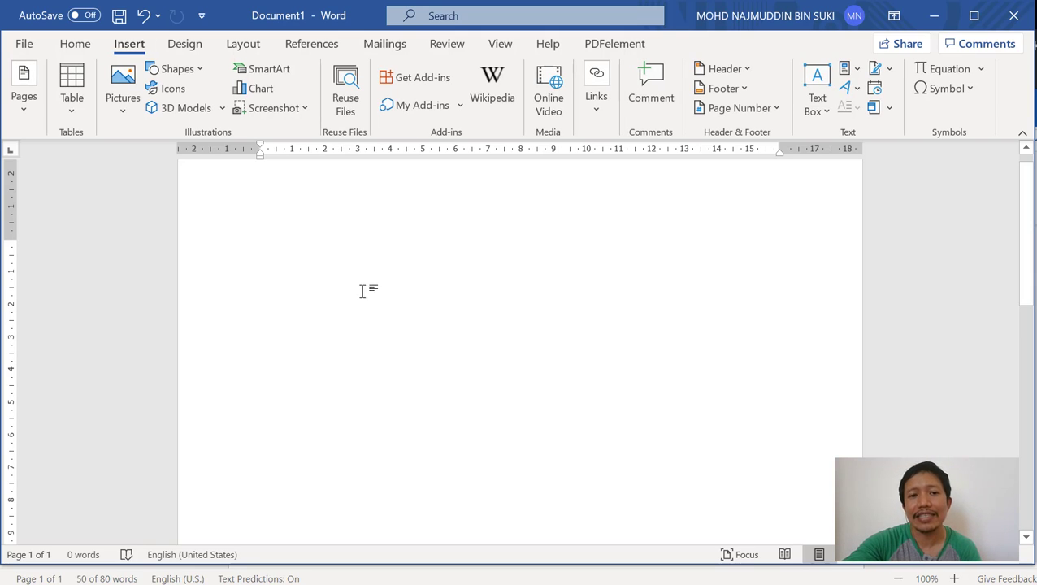
scroll(331, 305, up, 1)
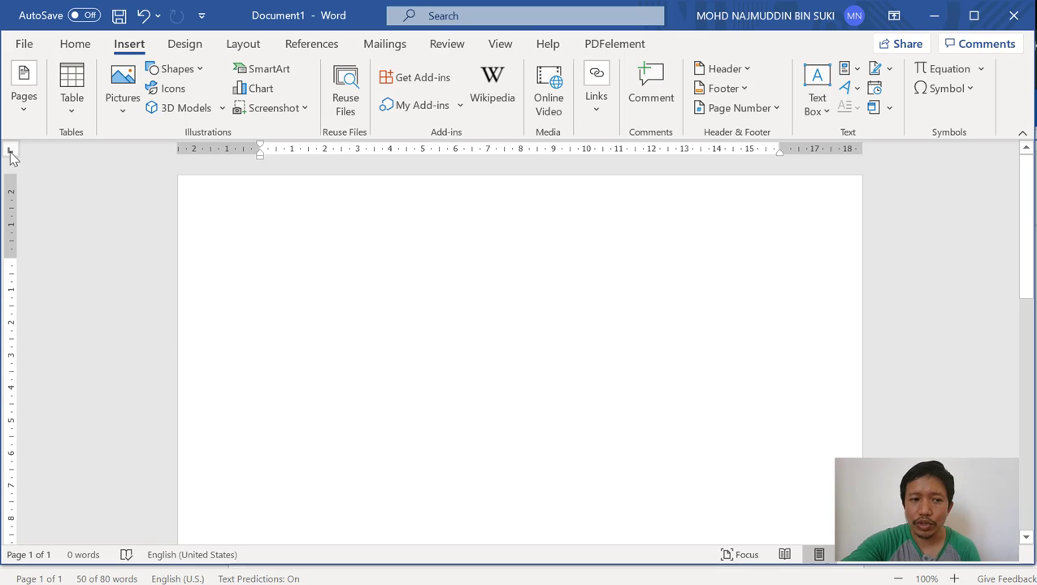
click(26, 117)
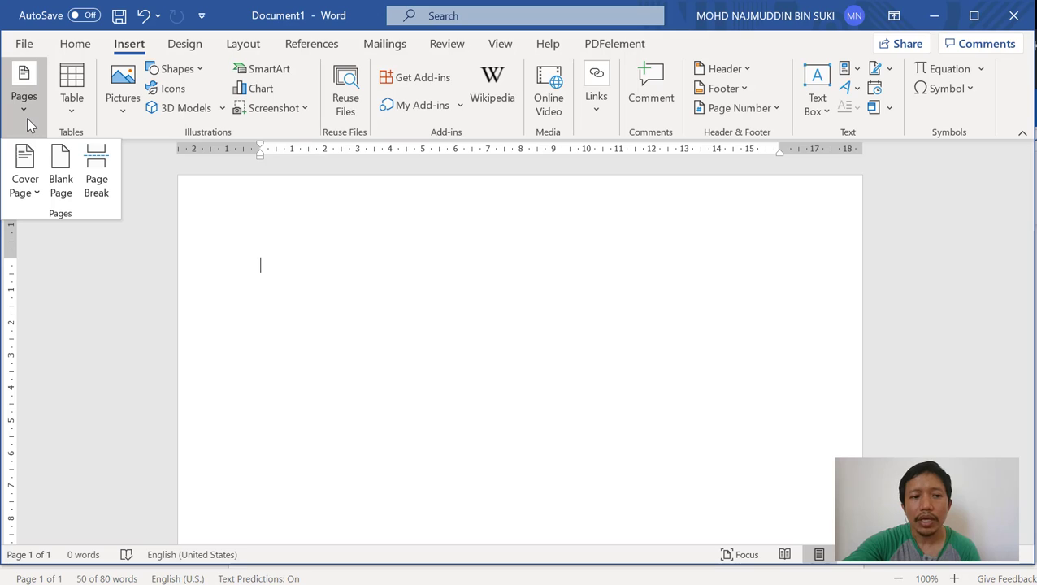
click(315, 259)
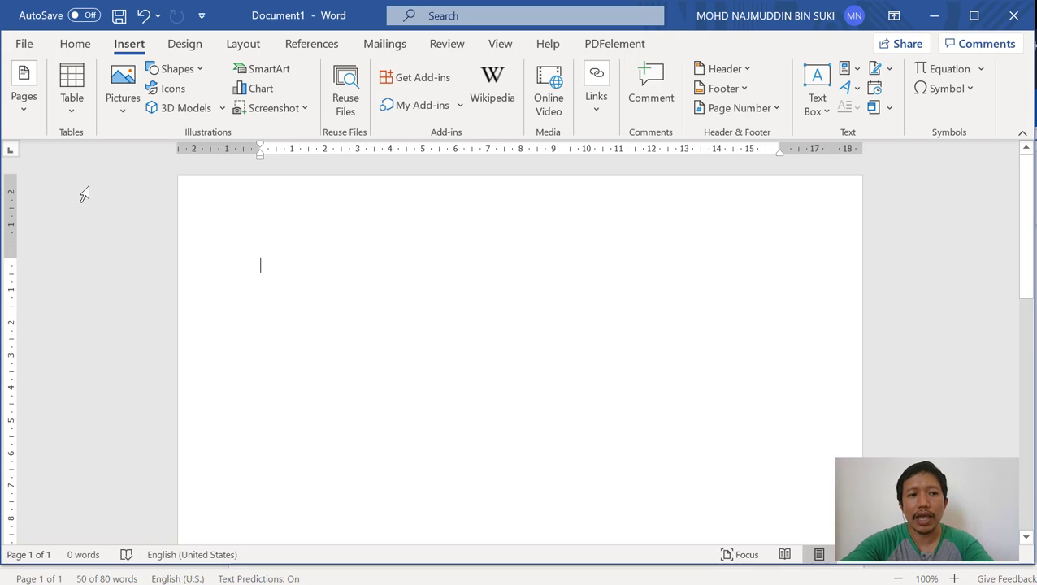
click(23, 96)
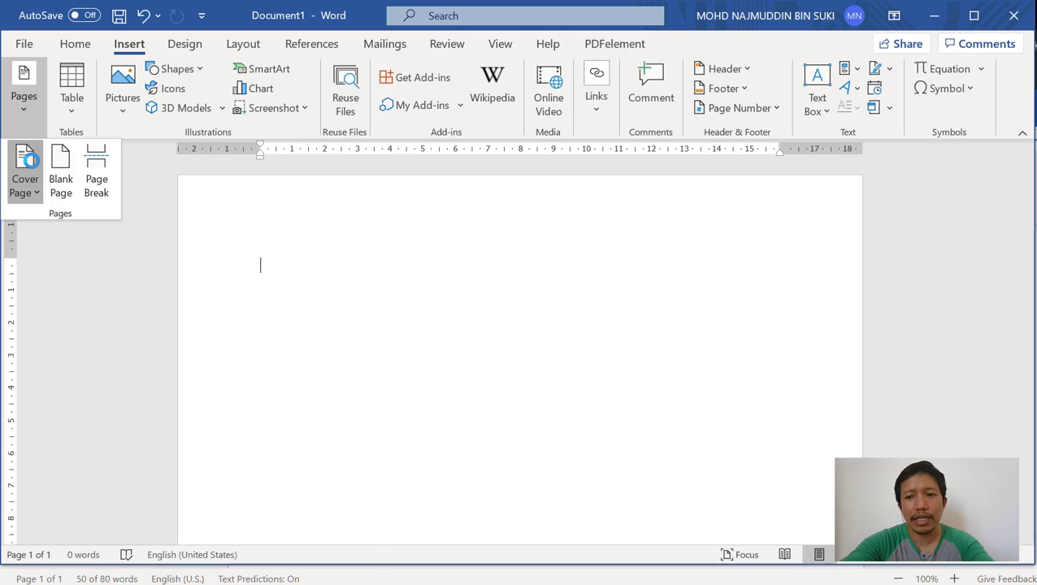
click(25, 183)
scroll(206, 415, down, 10)
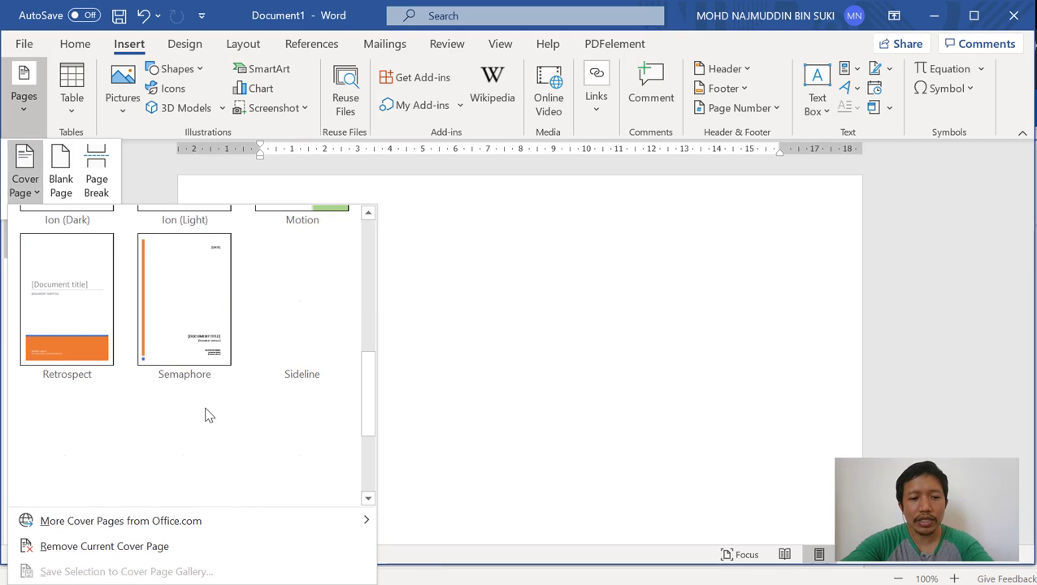
click(427, 336)
click(43, 119)
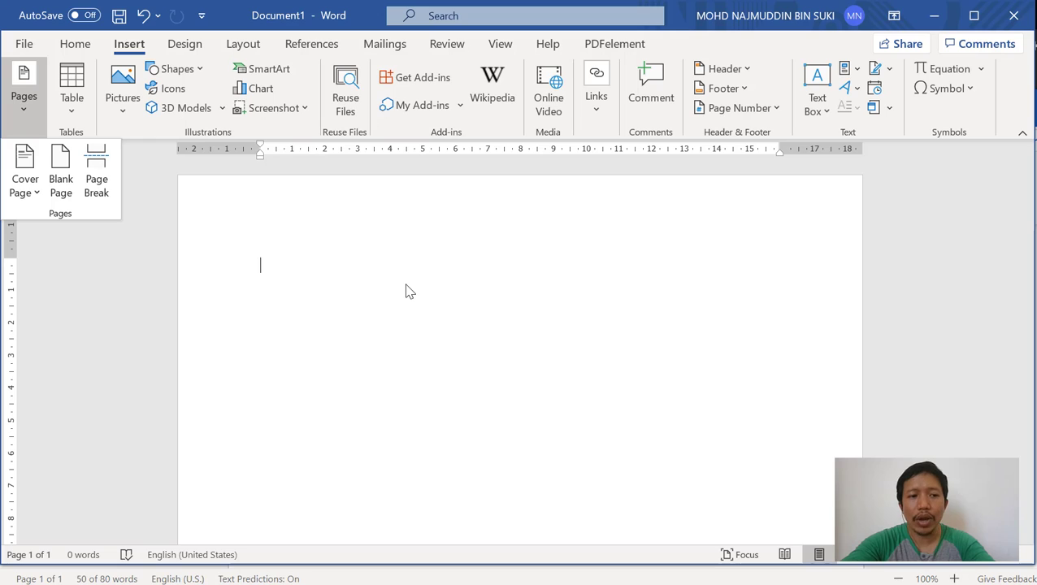
Fill the empty document with sample paragraphs generated by =rand()
click(355, 260)
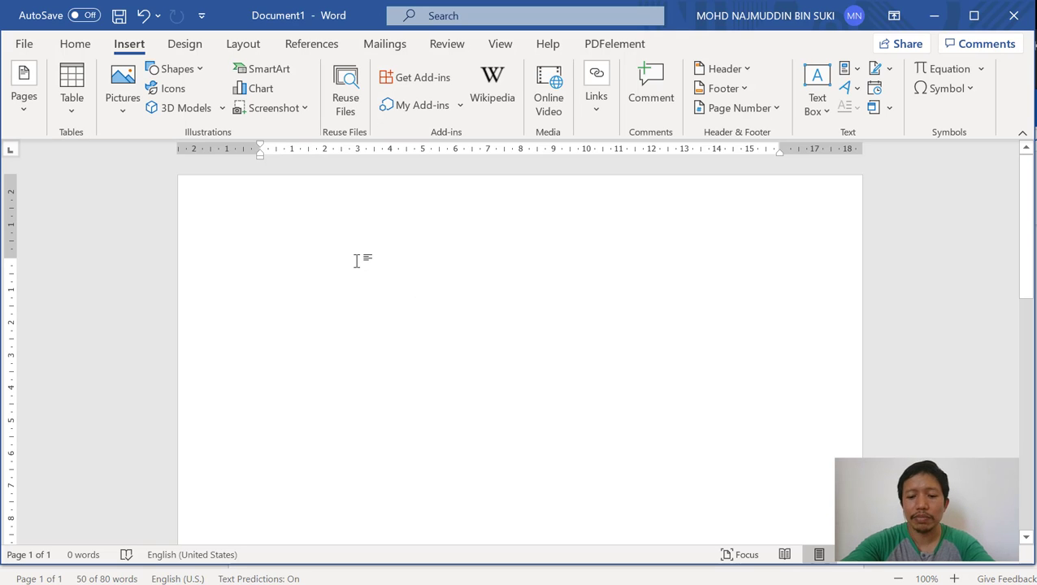
text(=rand()
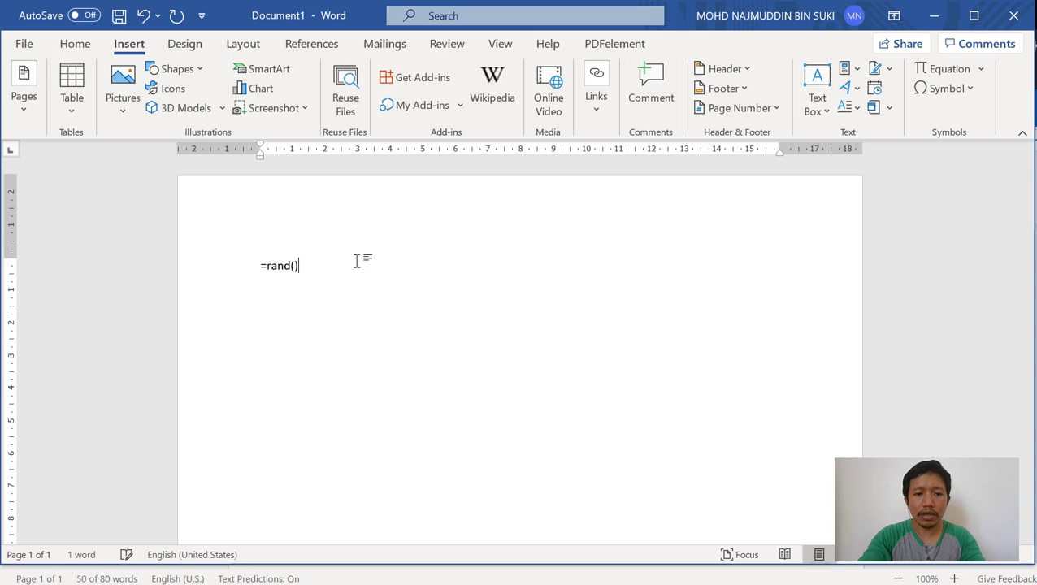
key(Return)
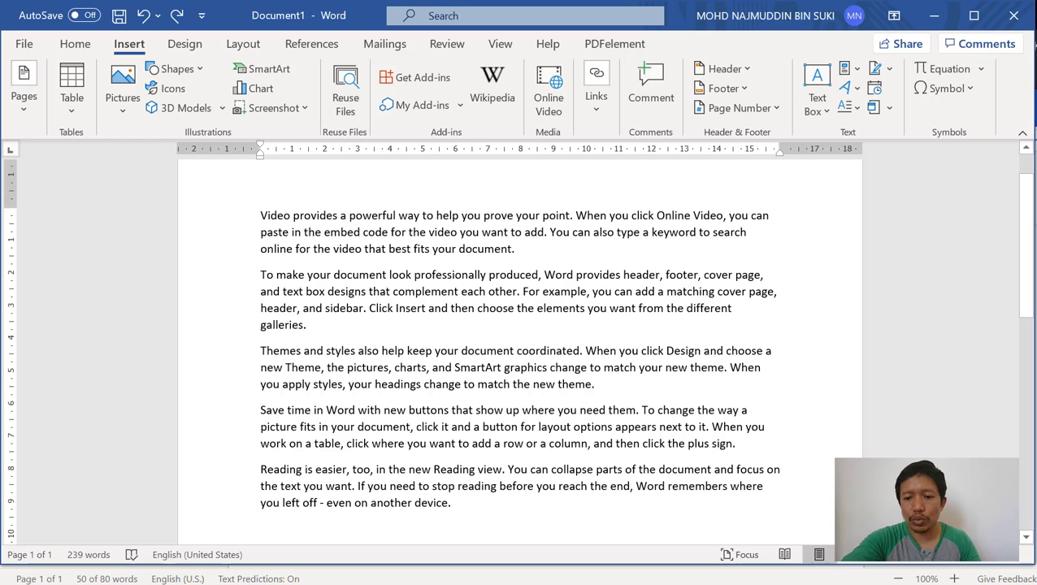
Insert a blank page before the paragraph that starts with "Themes and styles"
click(875, 559)
click(875, 558)
click(875, 559)
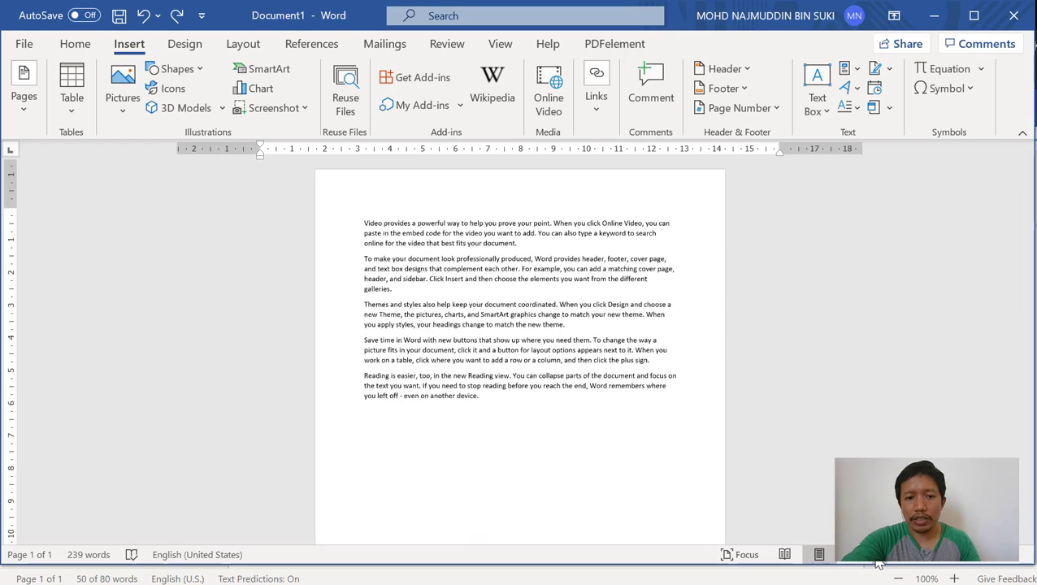
click(875, 559)
click(875, 559)
click(875, 559)
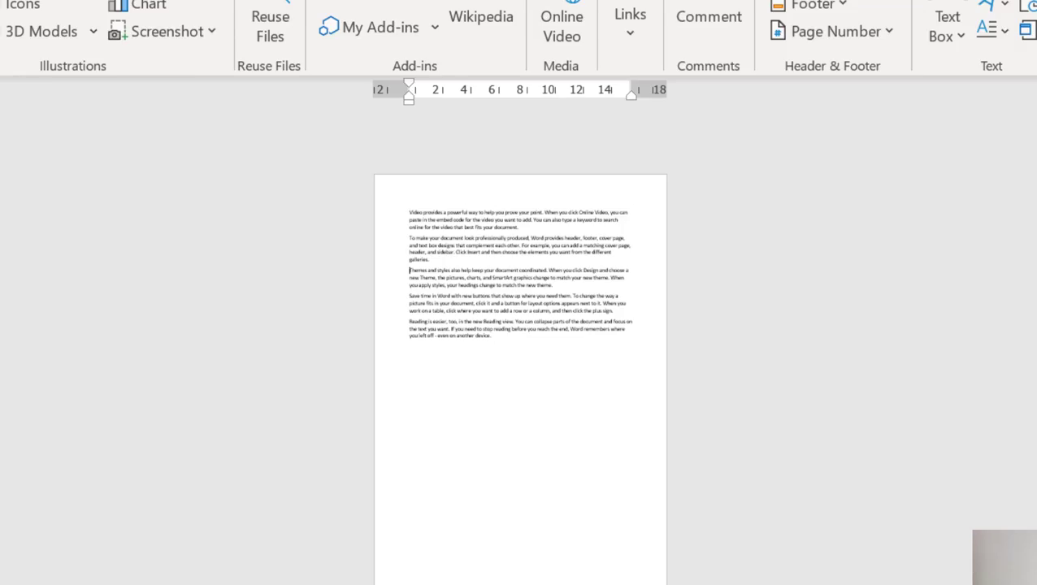
click(22, 114)
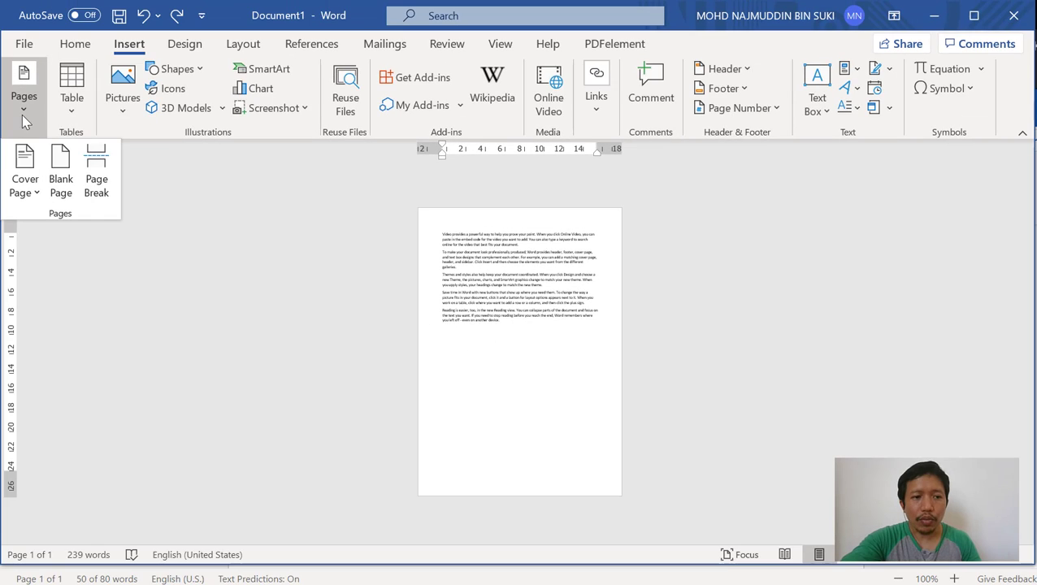
click(61, 179)
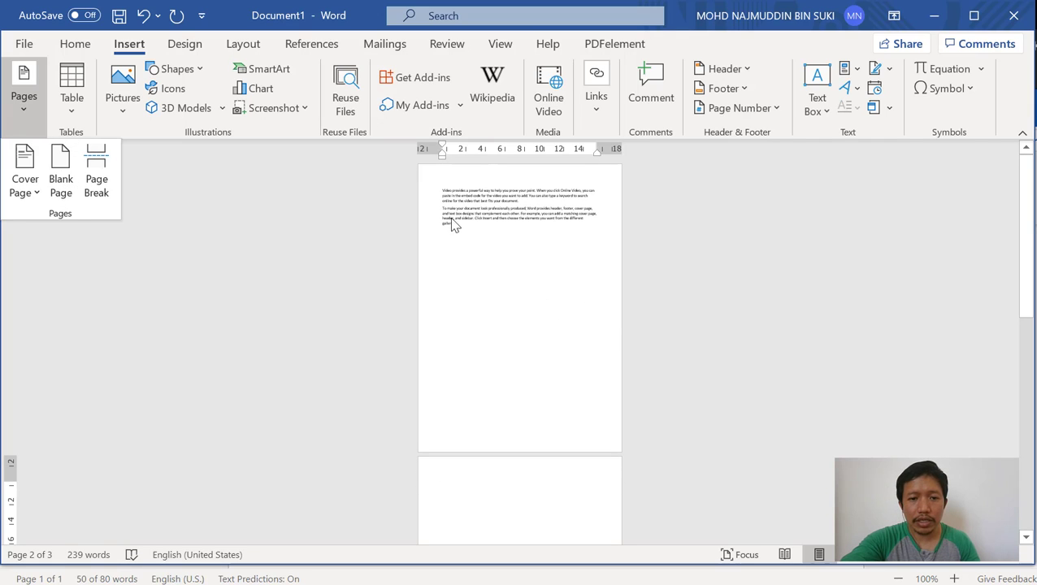
Examine how the inserted blank page separates the paragraphs before and after it
scroll(491, 270, down, 5)
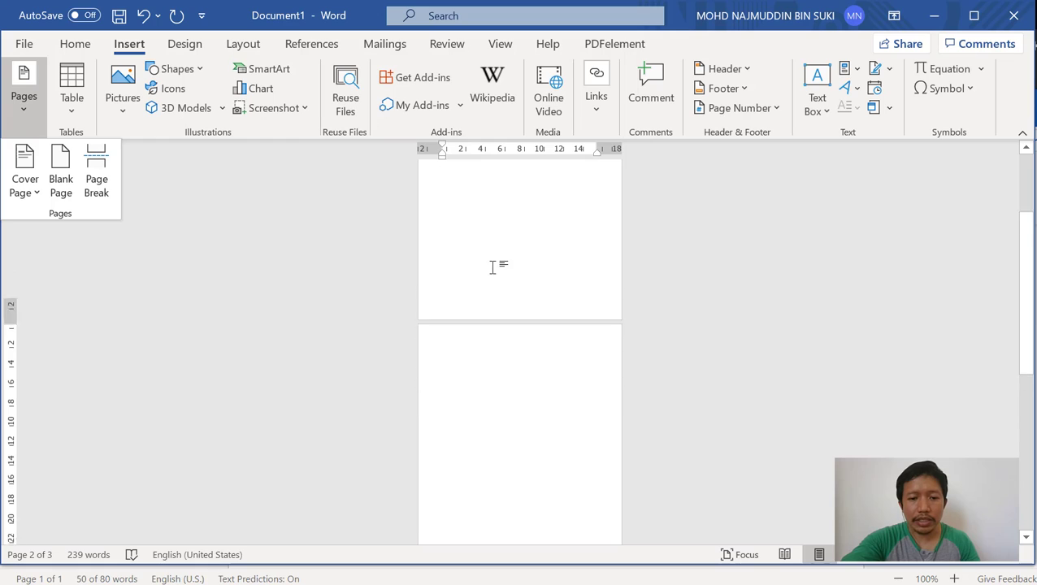
scroll(459, 479, down, 1)
click(443, 472)
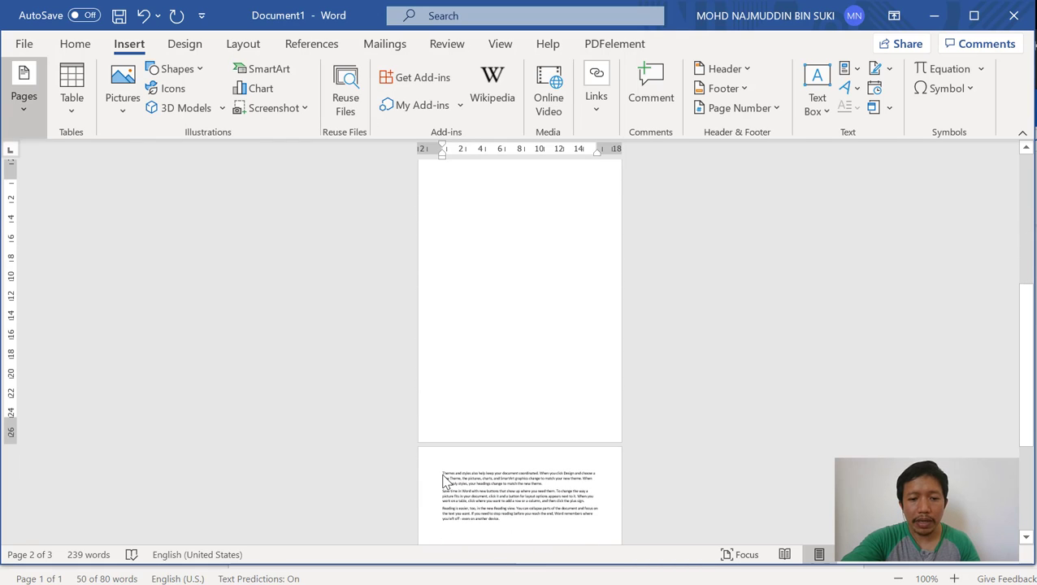
click(930, 560)
scroll(702, 423, down, 12)
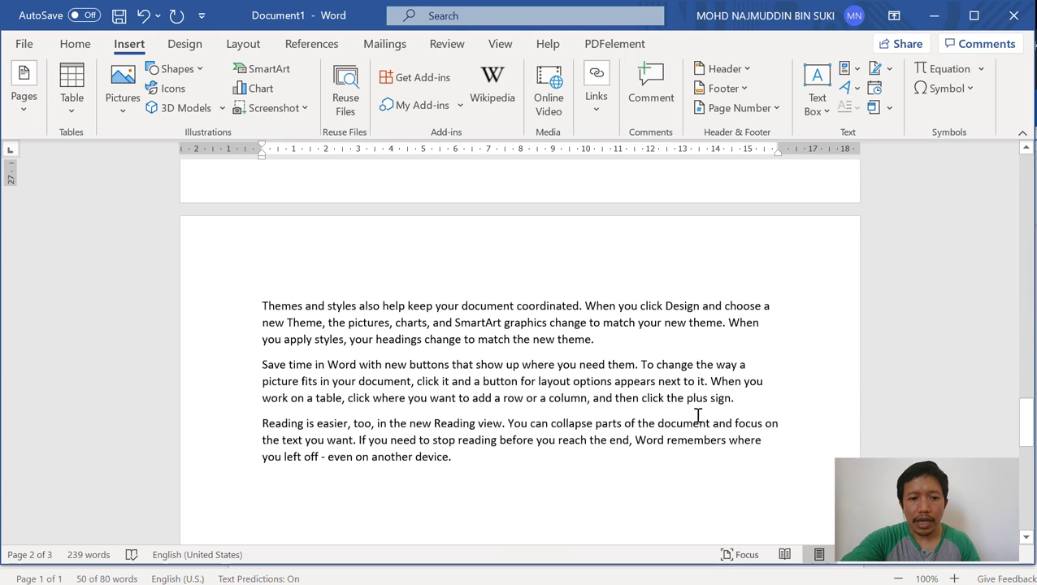
scroll(294, 307, up, 15)
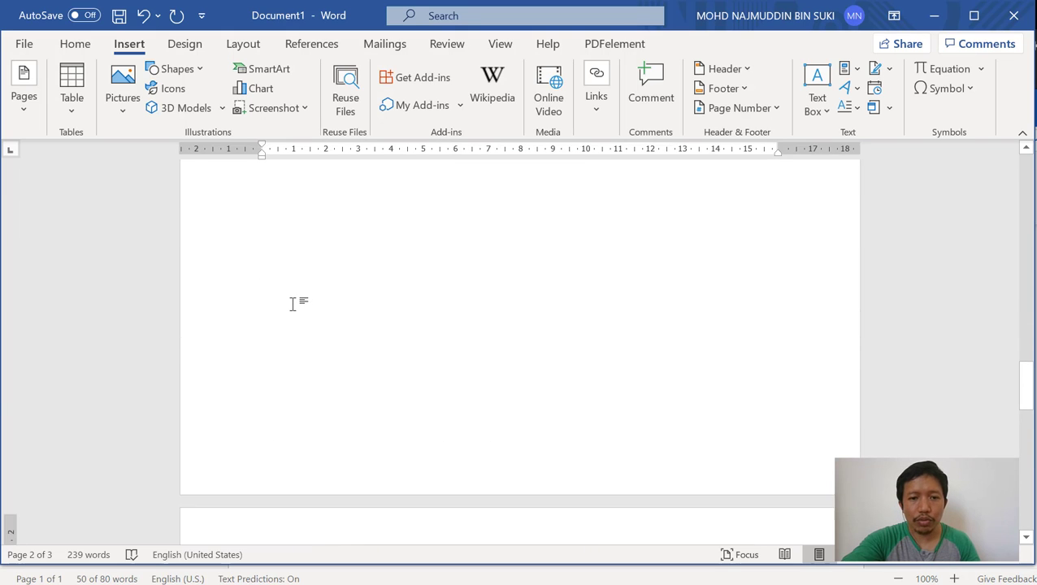
scroll(300, 294, up, 6)
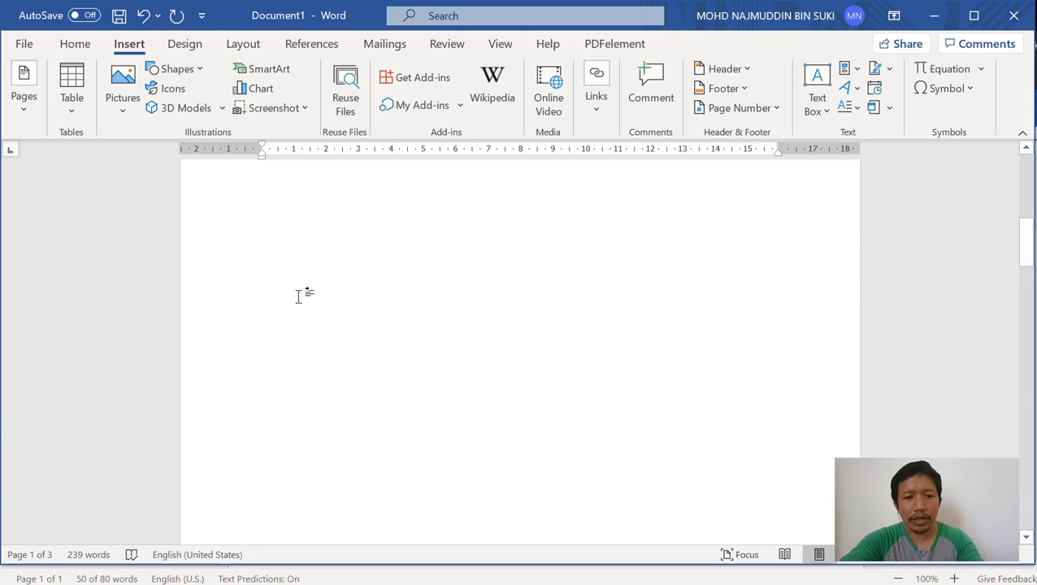
Undo the blank page insertion while keeping the generated sample paragraphs
key(ctrl+z)
key(ctrl+z)
key(ctrl+z)
key(ctrl+y)
key(ctrl+y)
key(ctrl+y)
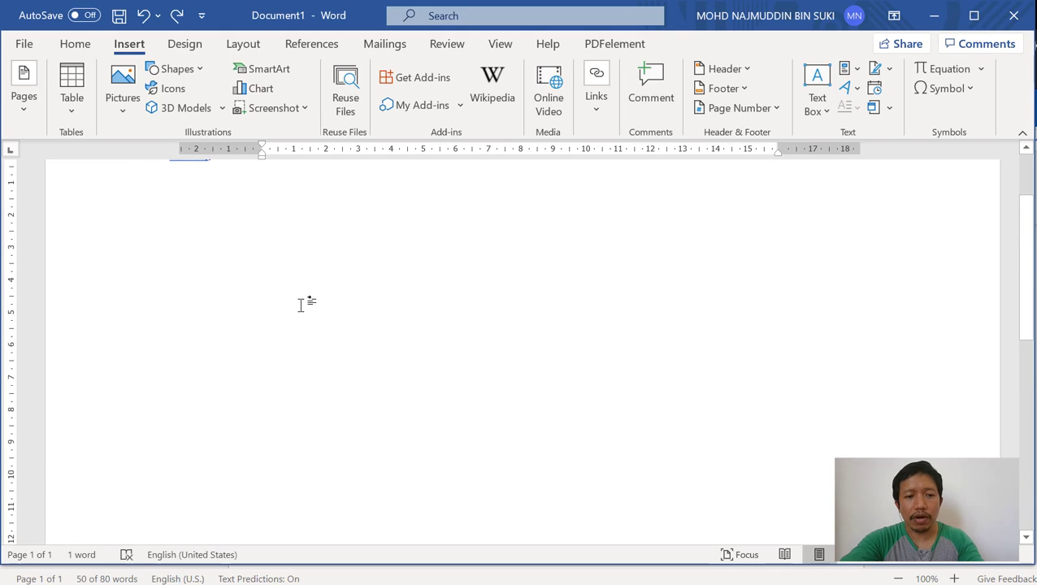
scroll(282, 317, up, 2)
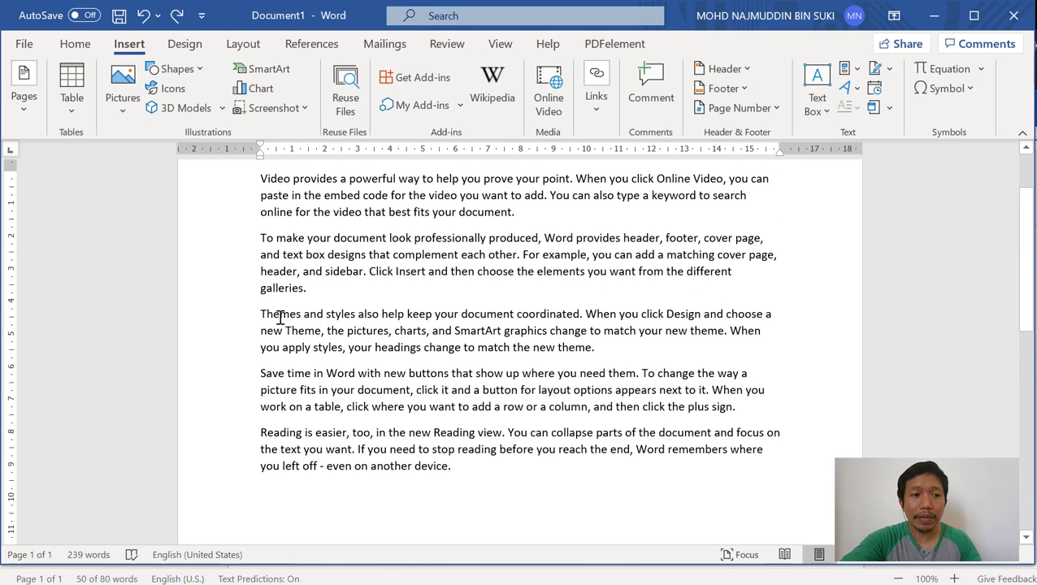
Insert a page break before the paragraph that starts with "Themes and styles"
click(262, 313)
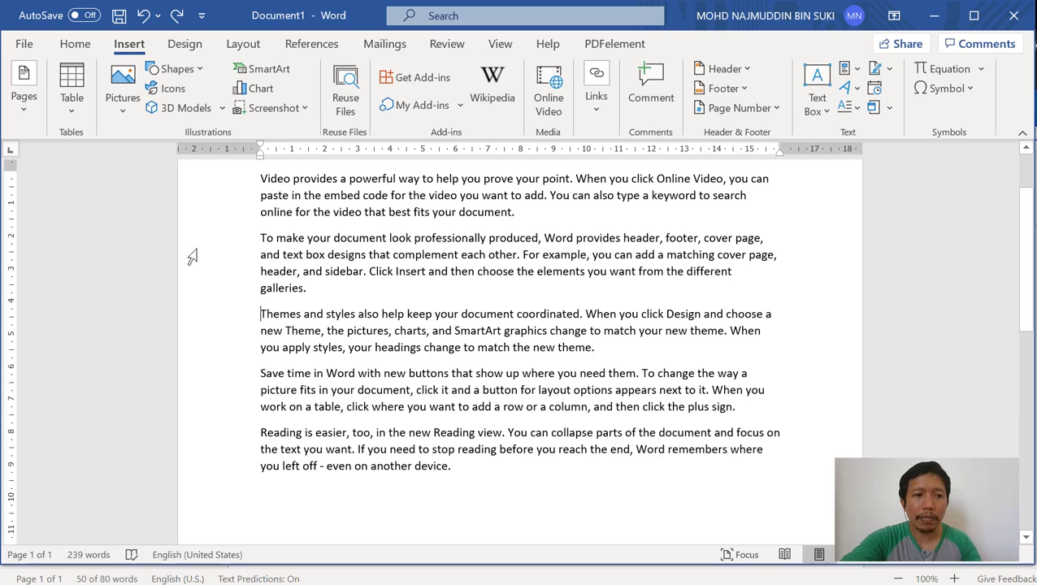
click(24, 112)
click(95, 185)
Examine how the page break splits the text across pages, both in an overview and at reading size
scroll(268, 316, down, 8)
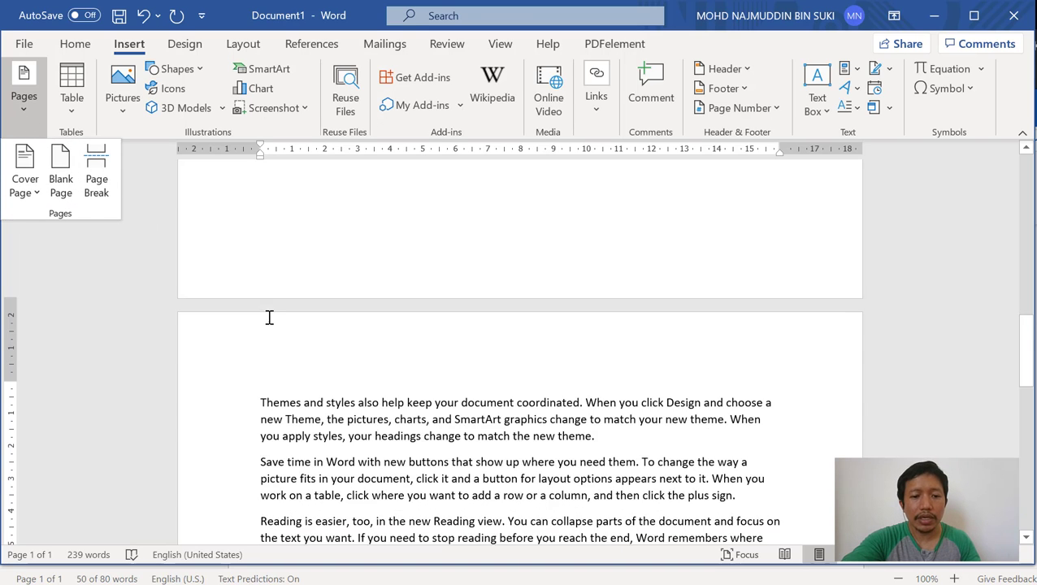
scroll(597, 459, up, 4)
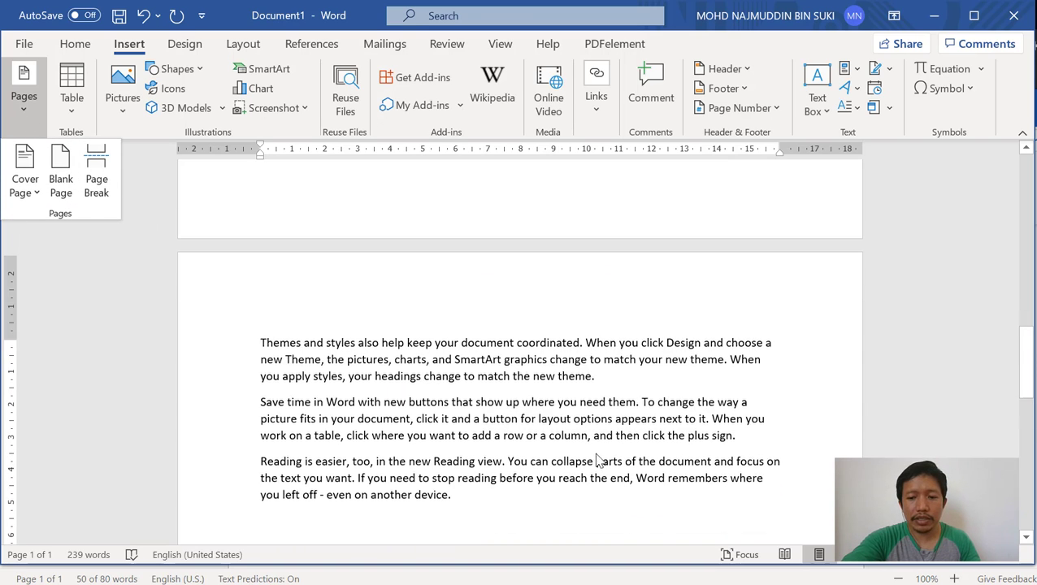
click(879, 554)
click(879, 555)
click(879, 555)
click(879, 555)
click(879, 554)
click(879, 555)
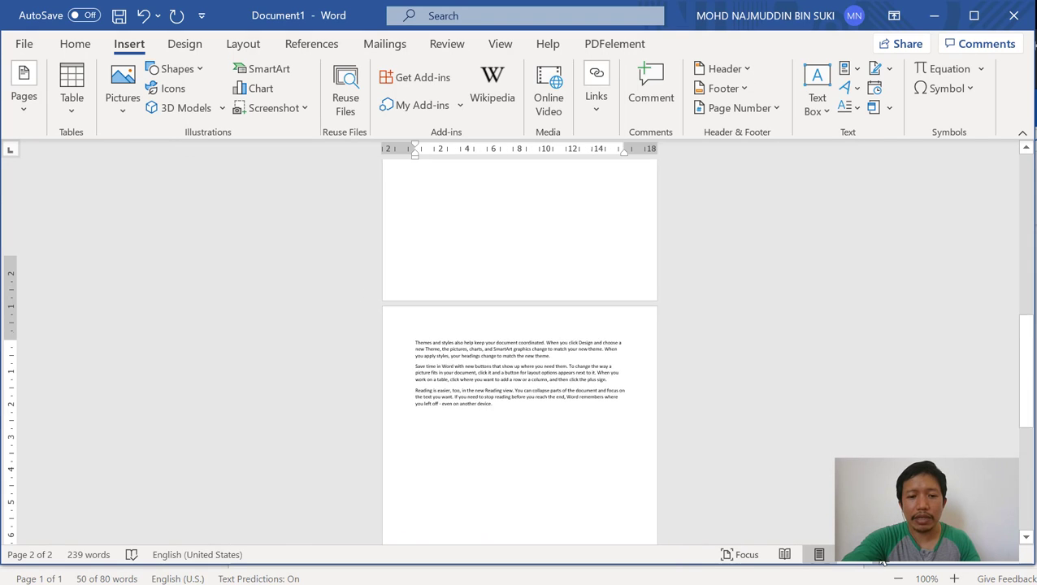
click(879, 554)
scroll(747, 429, up, 3)
scroll(745, 426, down, 3)
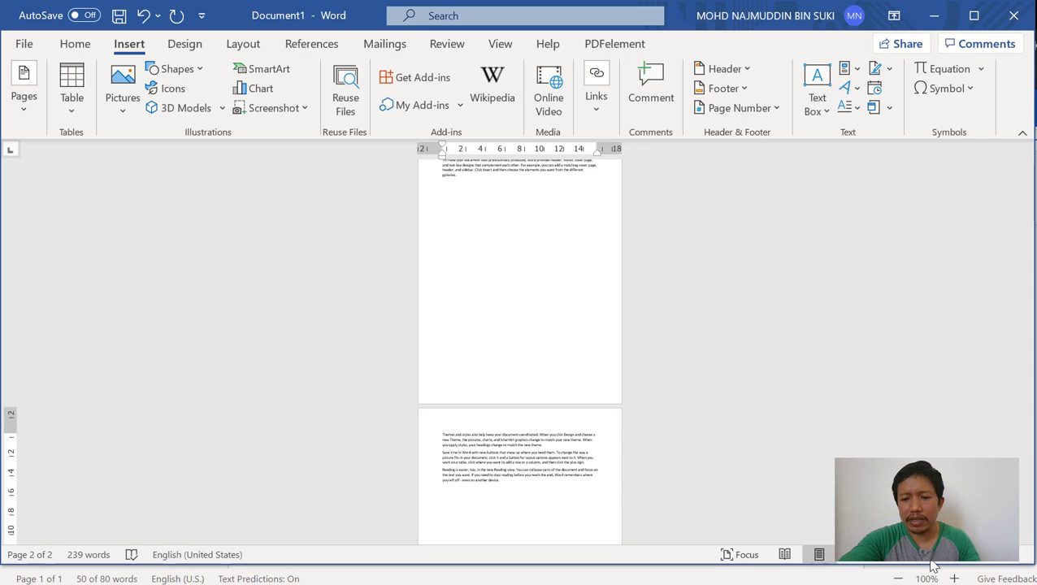
drag(931, 561, 934, 559)
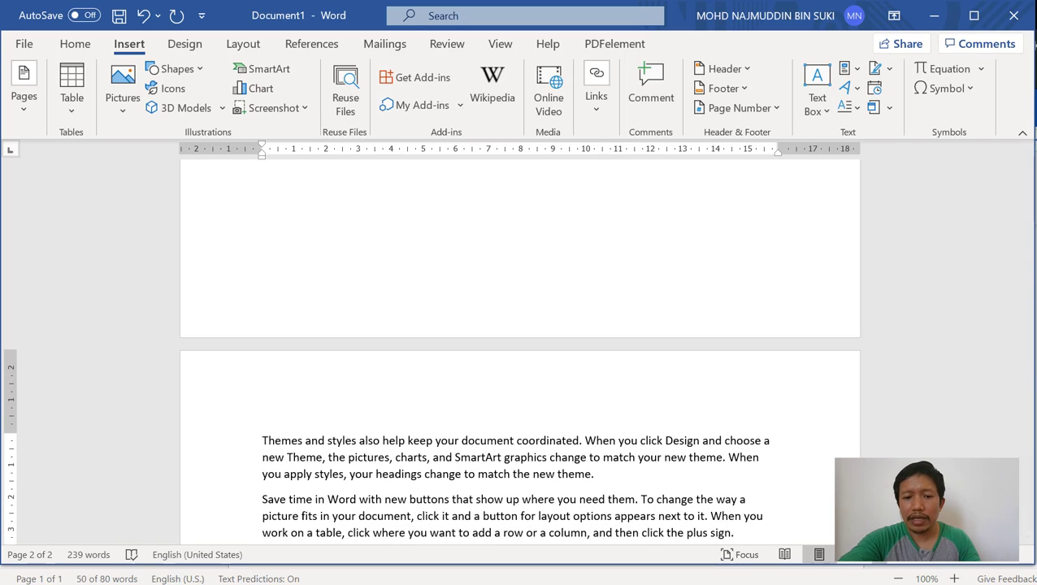
scroll(555, 355, up, 5)
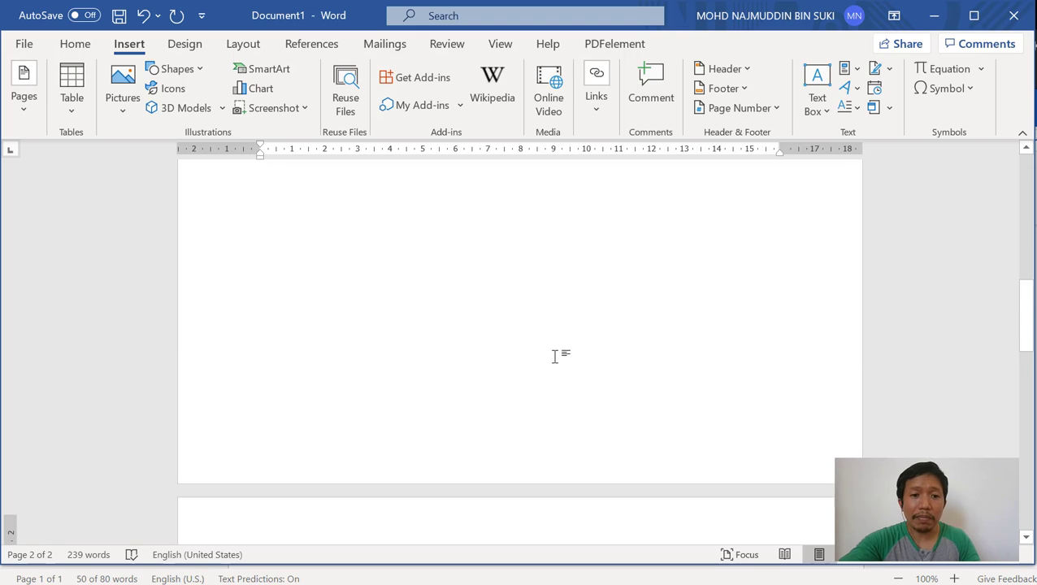
scroll(550, 345, up, 6)
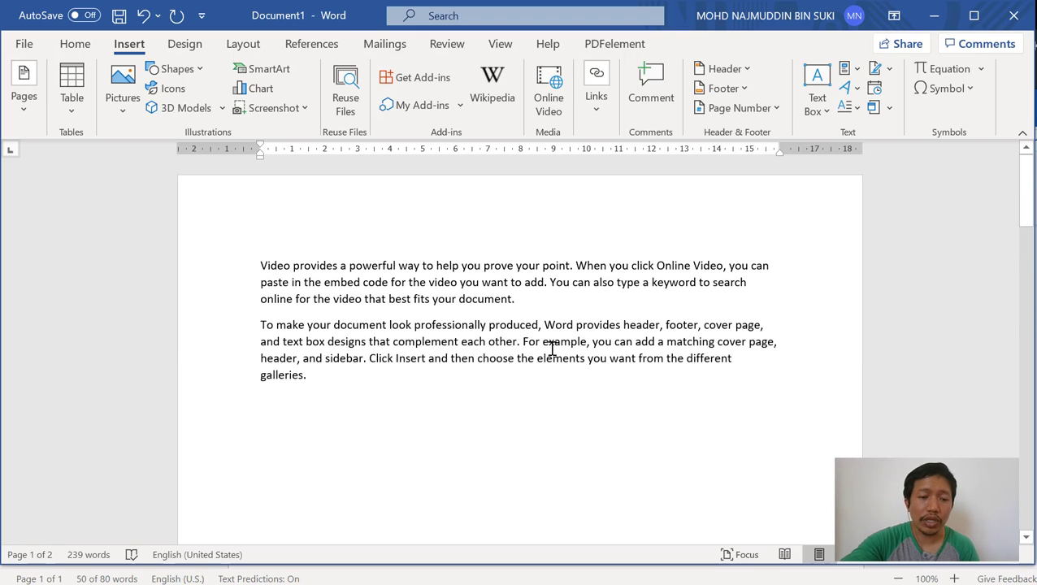
scroll(555, 347, down, 4)
scroll(358, 349, up, 4)
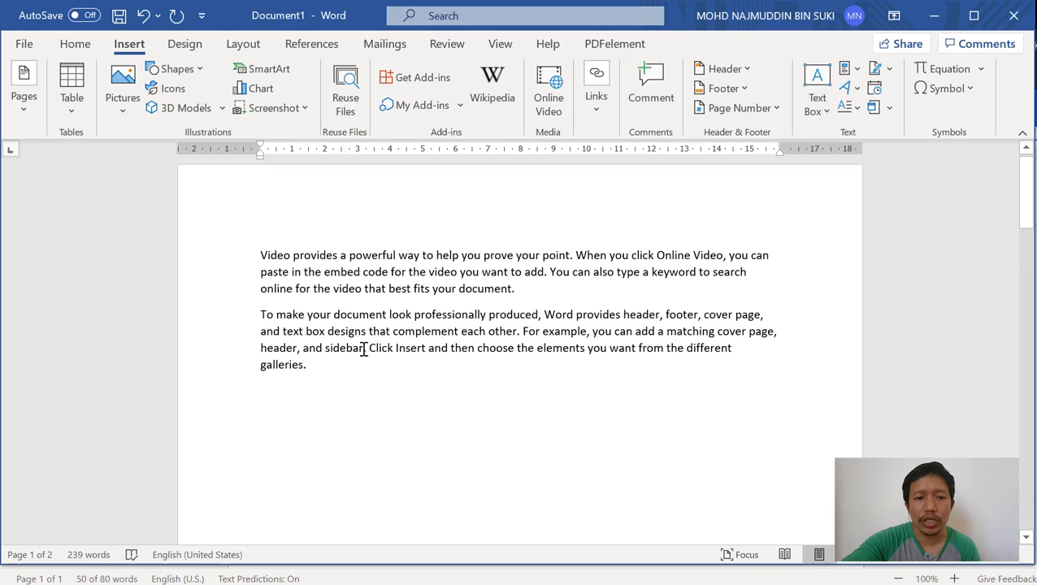
scroll(325, 370, down, 1)
scroll(312, 383, down, 10)
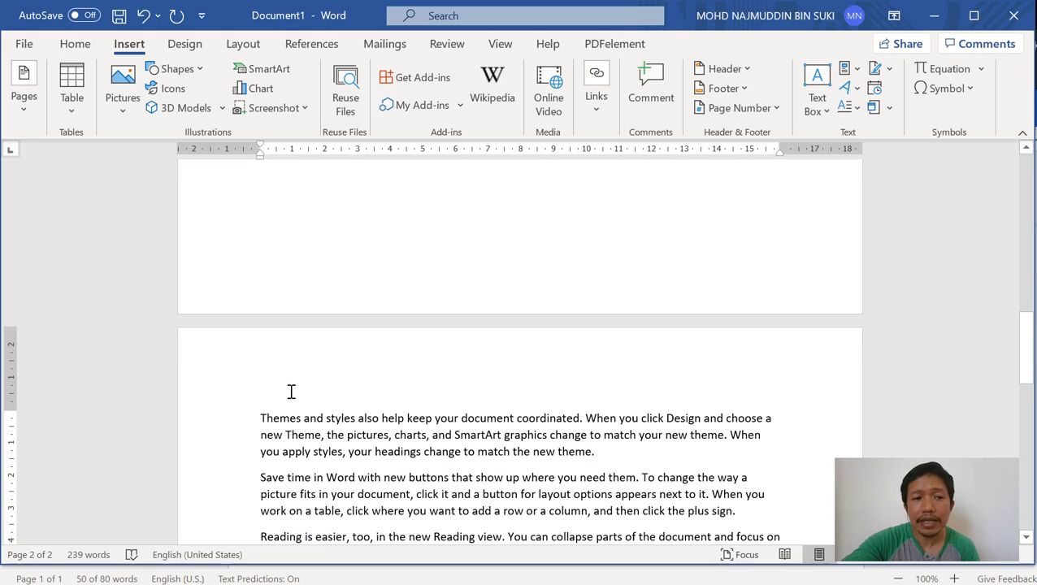
Undo the page break before the "Themes and styles" paragraph
scroll(285, 351, up, 3)
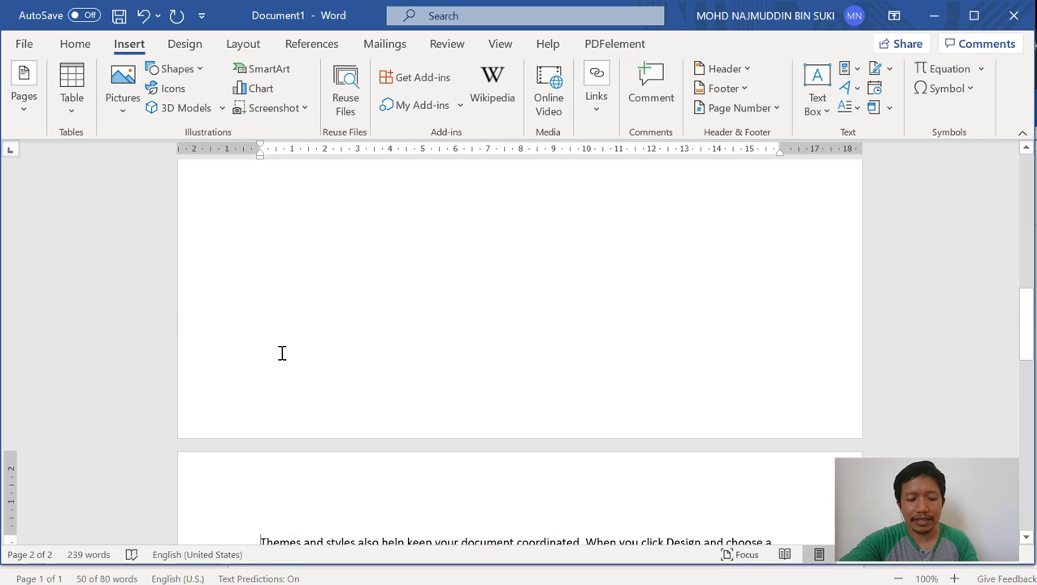
key(ctrl+z)
scroll(281, 355, up, 2)
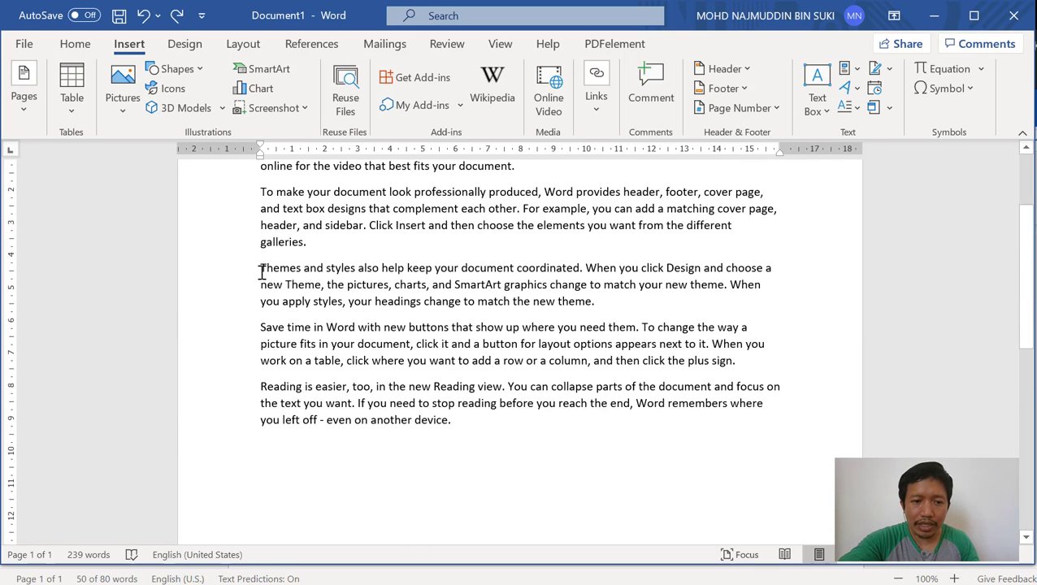
Push the "Themes and styles" paragraph down by adding four empty lines before it
drag(260, 271, 378, 271)
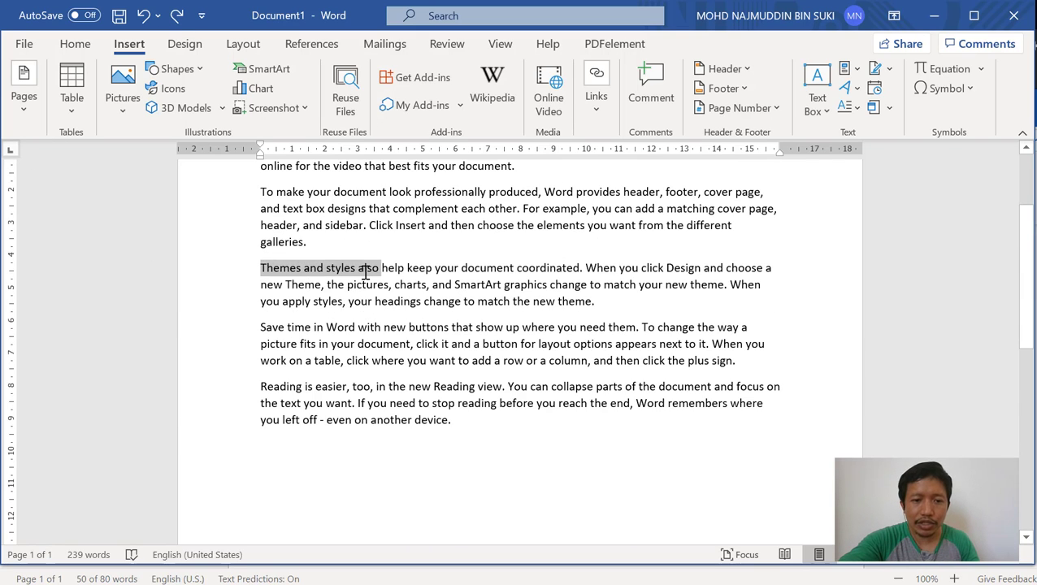
click(261, 274)
key(Return)
key(Return)
key(Return)
key(Return)
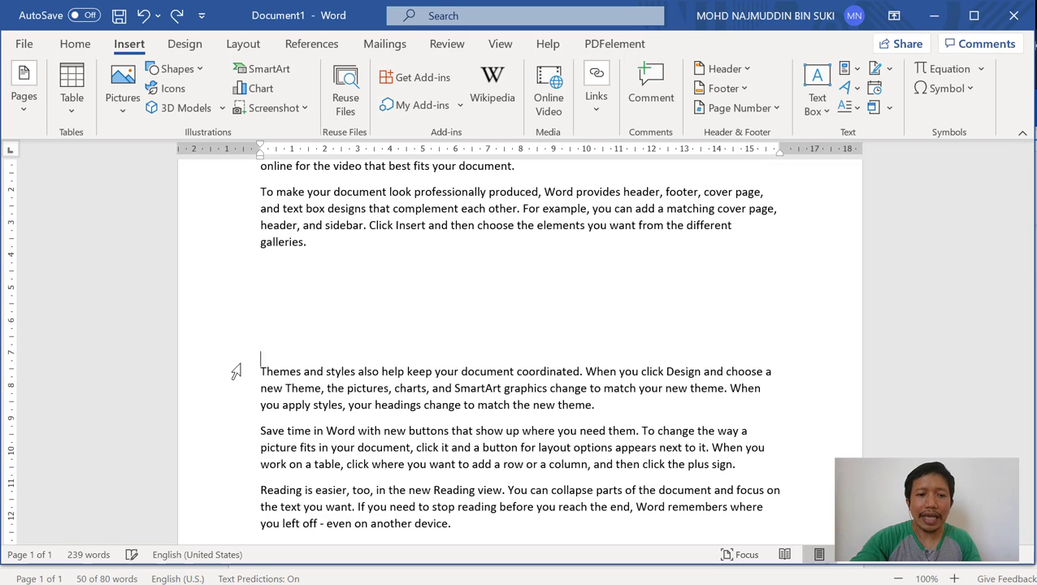
Keep adding empty lines before the "Themes and styles" paragraph until it starts on the second page
key(Return)
key(Return)
key(Return)
key(Return)
scroll(234, 370, down, 1)
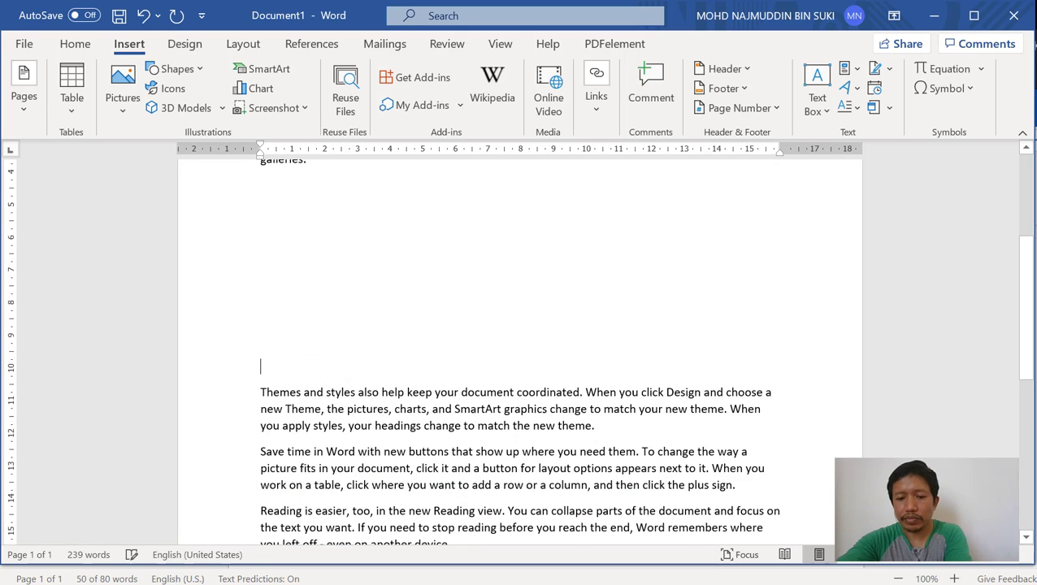
key(Return)
key(Return)
key(Return)
key(Return)
key(Return)
key(Return)
scroll(520, 352, down, 5)
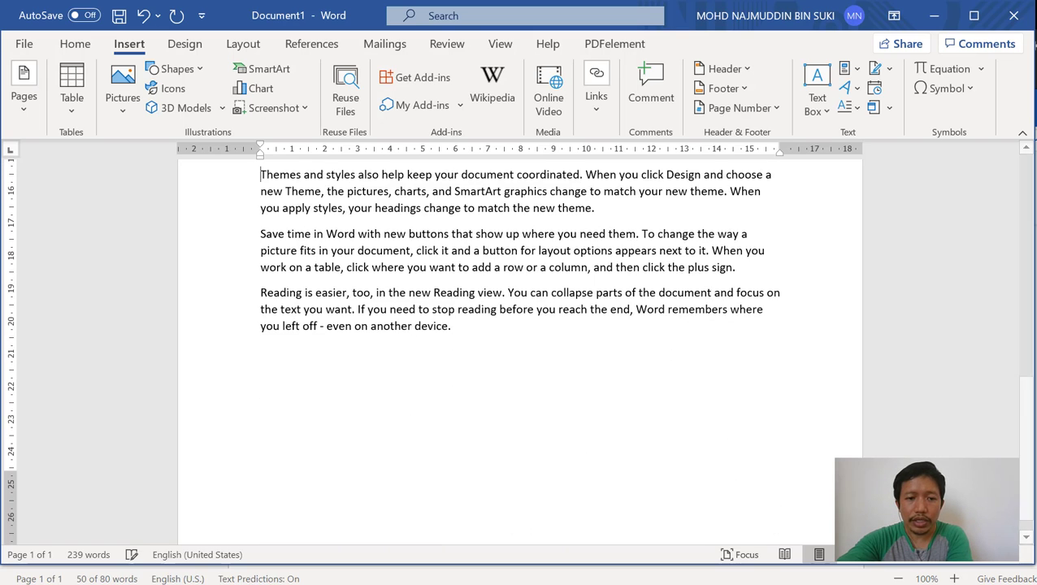
key(Return)
key(Return)
key(Return)
key(Return)
key(Return)
key(Return)
key(Return)
key(Return)
key(Return)
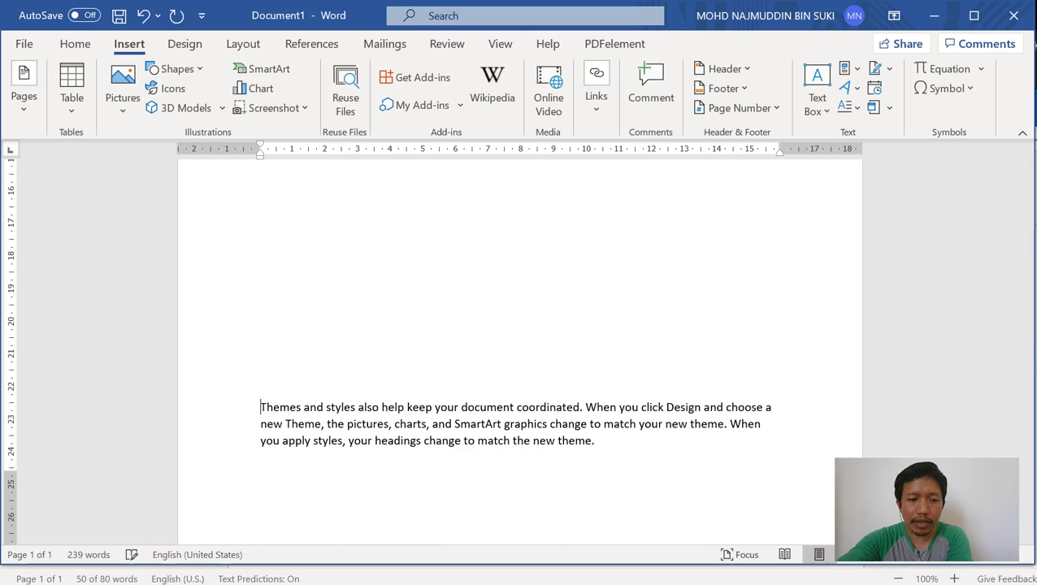
key(Return)
key(Return)
scroll(229, 372, down, 2)
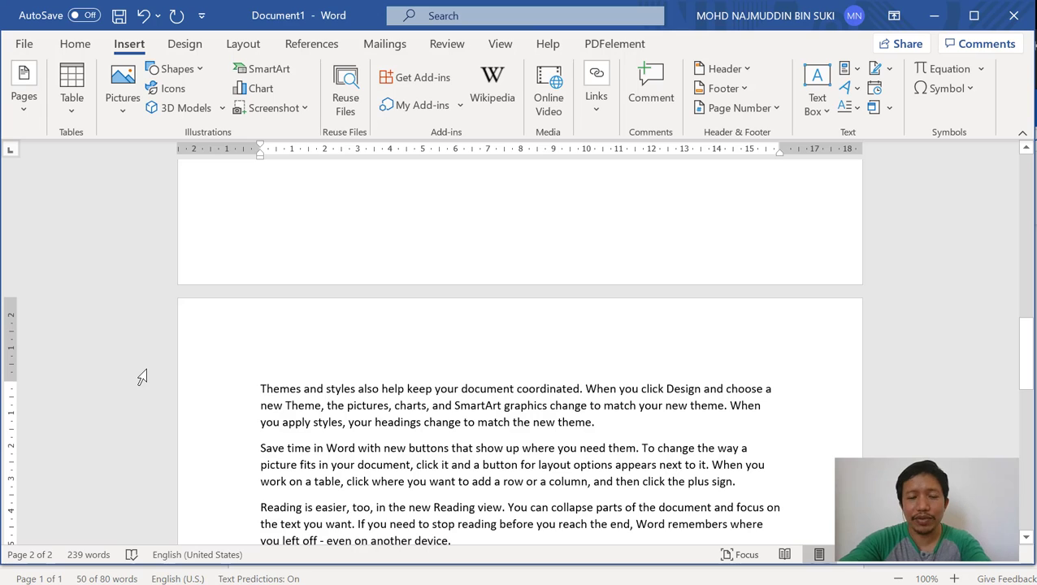
Generate Lorem ipsum sample text with =lorem() on the empty lines below the "To make your document" paragraph on the first page
scroll(149, 388, up, 12)
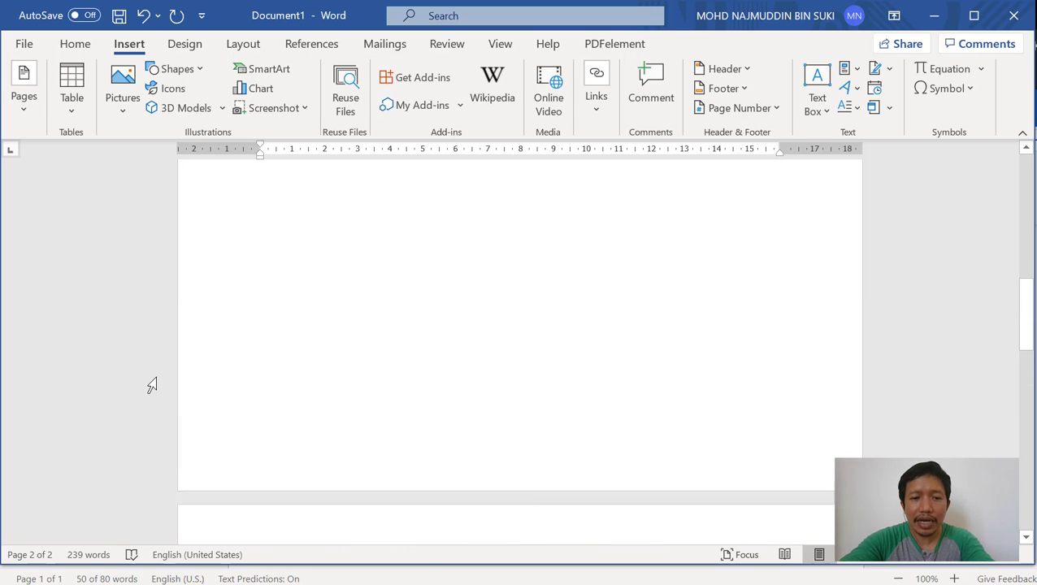
scroll(146, 393, up, 1)
click(294, 396)
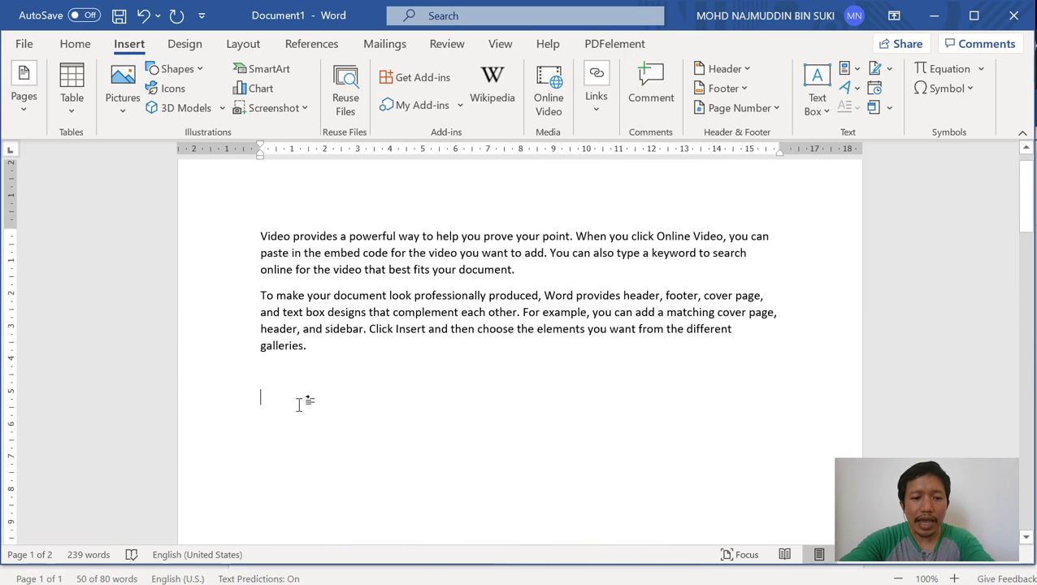
text(=)
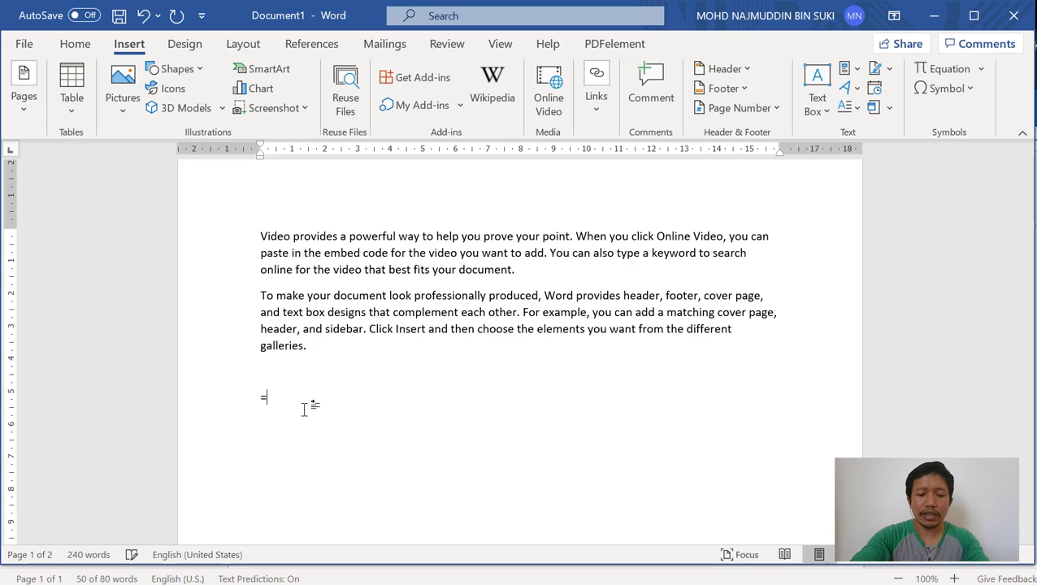
text(lorem())
key(Return)
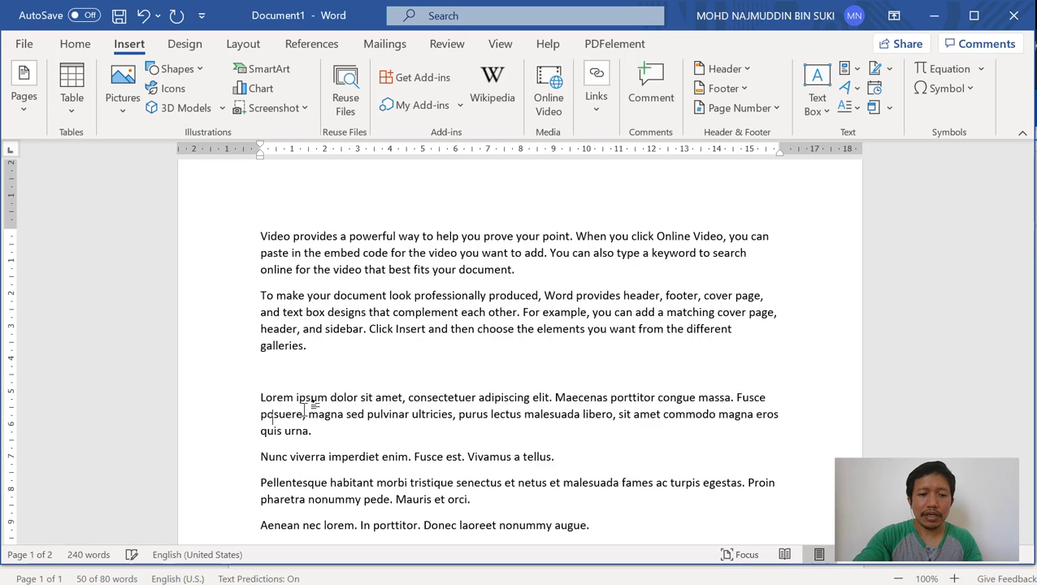
Check where page two starts, and undo the Lorem ipsum text and all the empty lines before "Themes and styles"
scroll(293, 419, down, 6)
scroll(293, 418, down, 7)
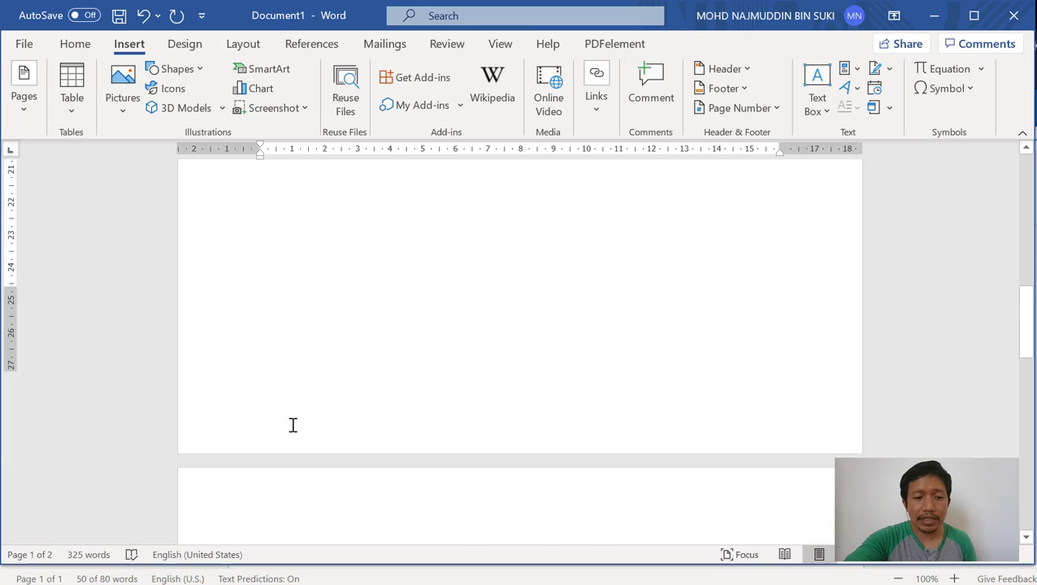
click(261, 382)
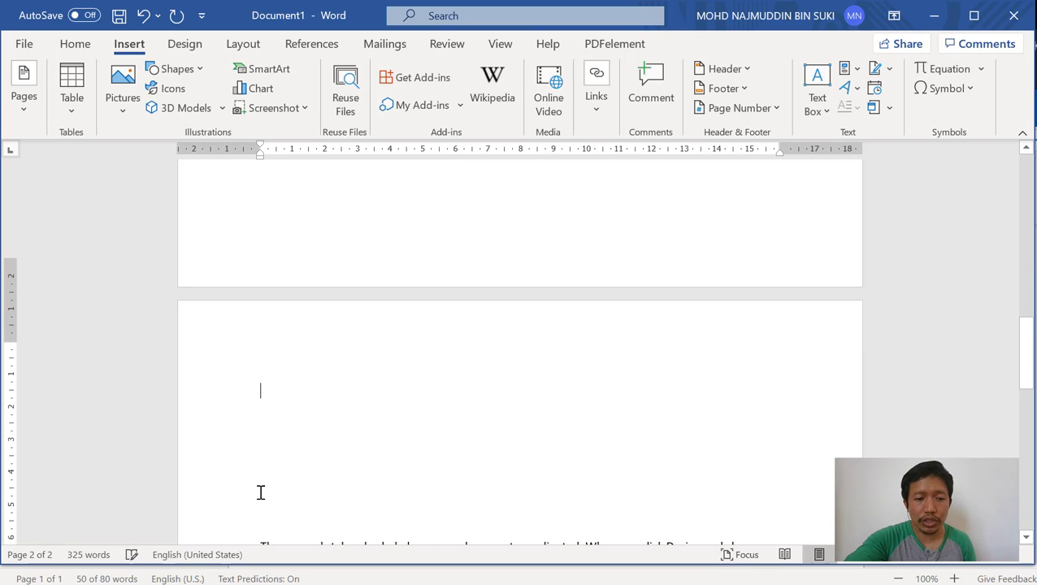
scroll(276, 452, down, 1)
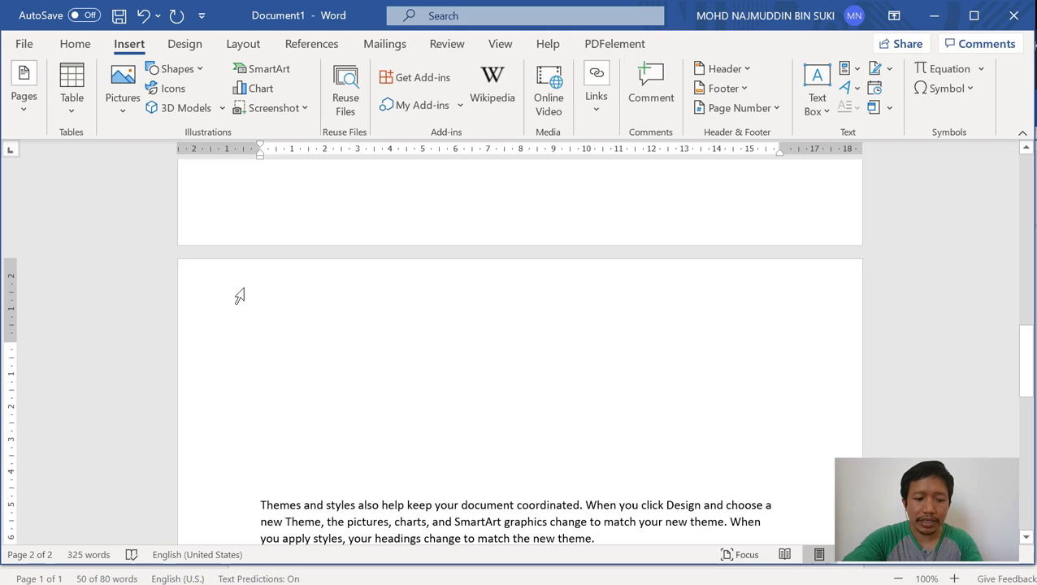
key(ctrl+z)
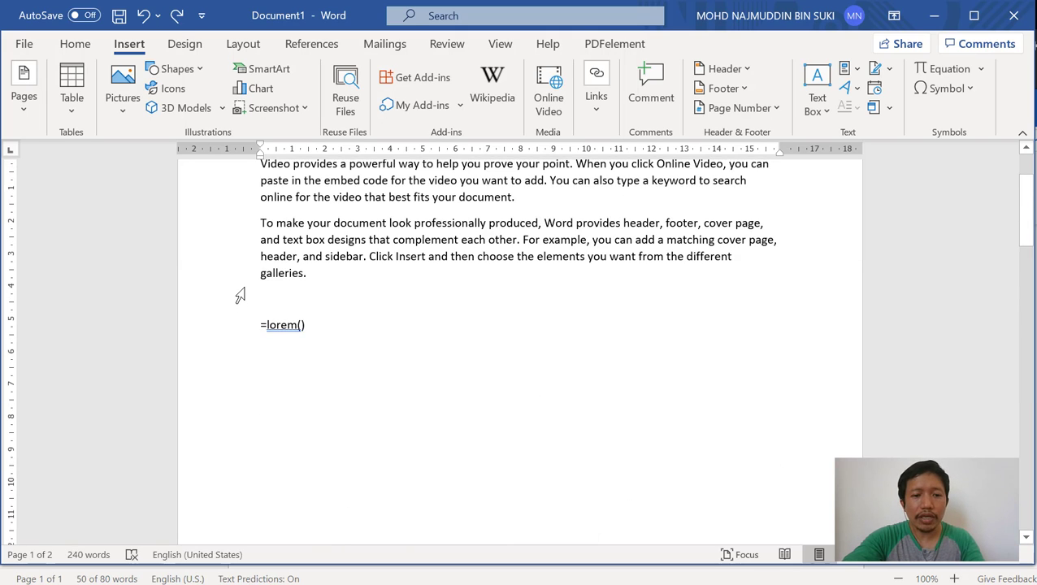
key(Return)
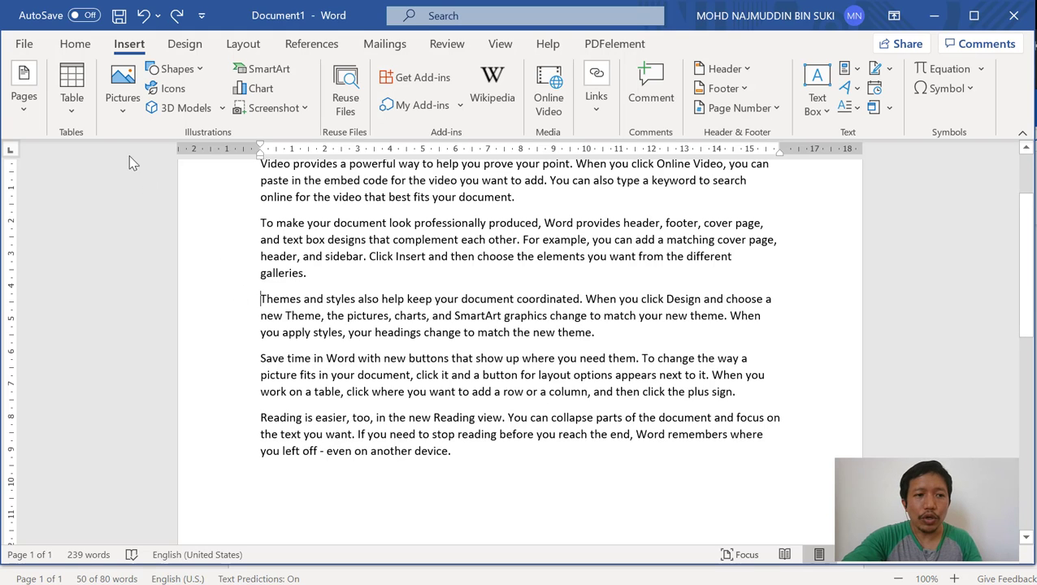
Insert a page break before the "Themes and styles" paragraph
click(24, 96)
click(95, 182)
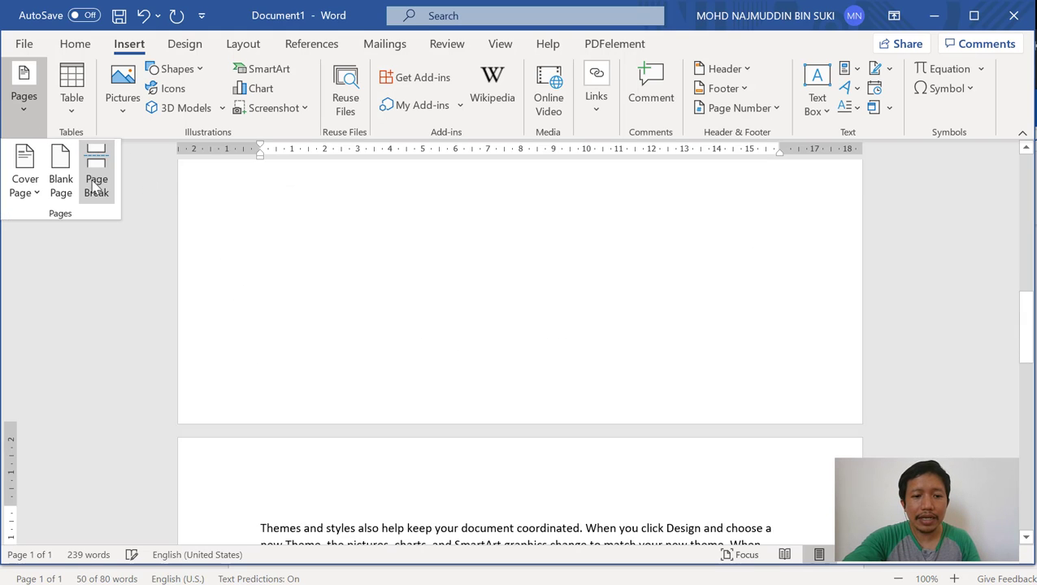
scroll(154, 305, up, 10)
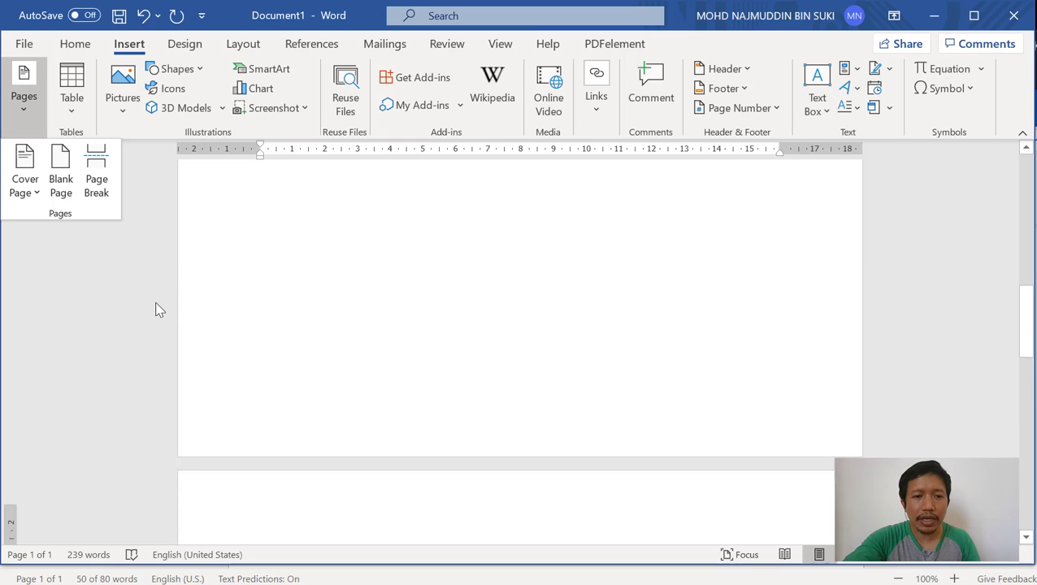
Add empty lines after the paragraph ending in "galleries." and generate Lorem ipsum sample text there with =lorem()
click(358, 378)
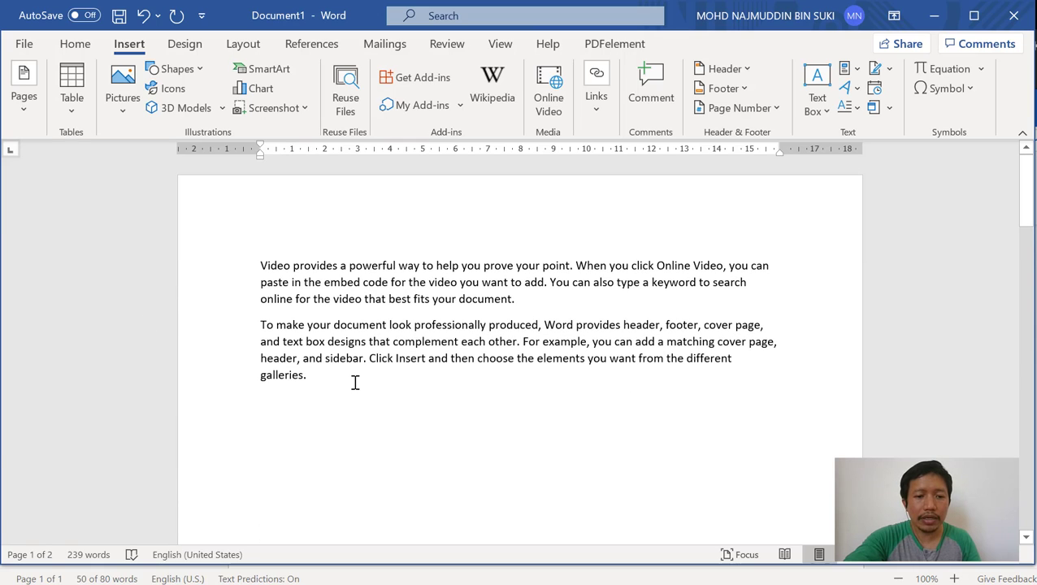
click(355, 385)
key(Return)
key(Return)
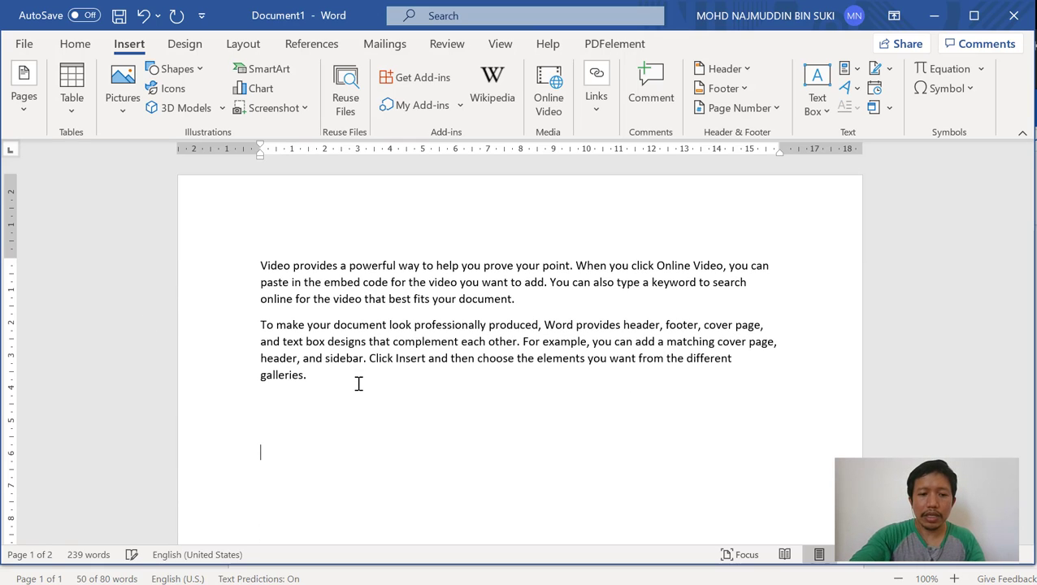
text(=lorem)
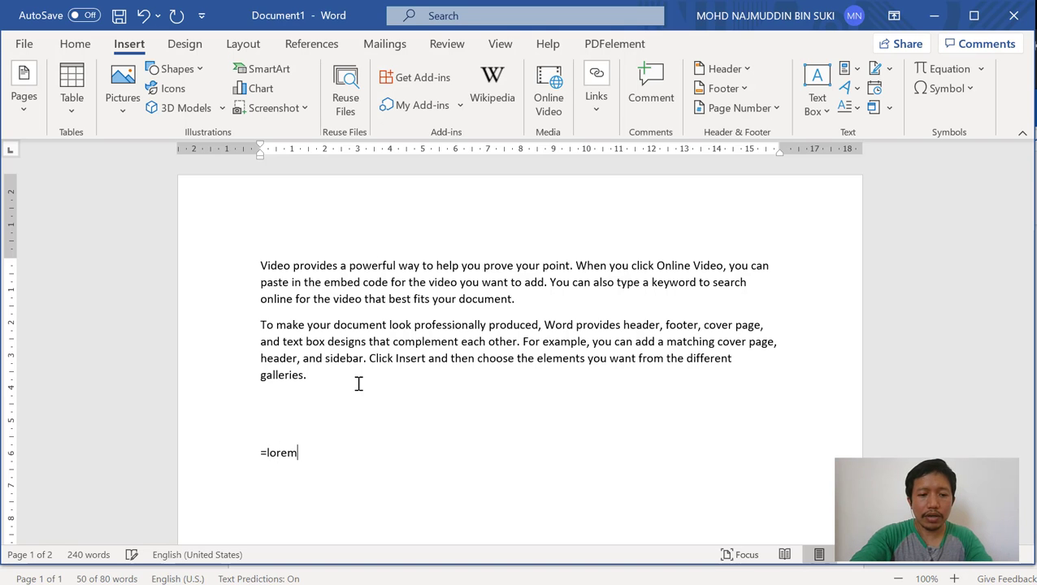
text(())
key(Return)
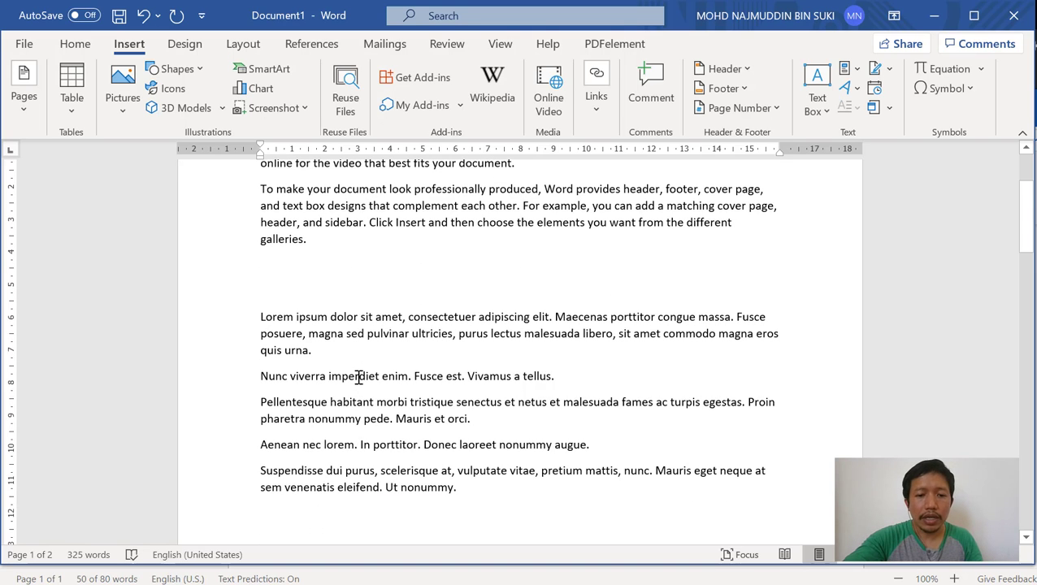
Insert another page break before "Themes and styles" at the start of the second page
scroll(361, 380, down, 6)
scroll(256, 317, down, 6)
scroll(238, 341, up, 3)
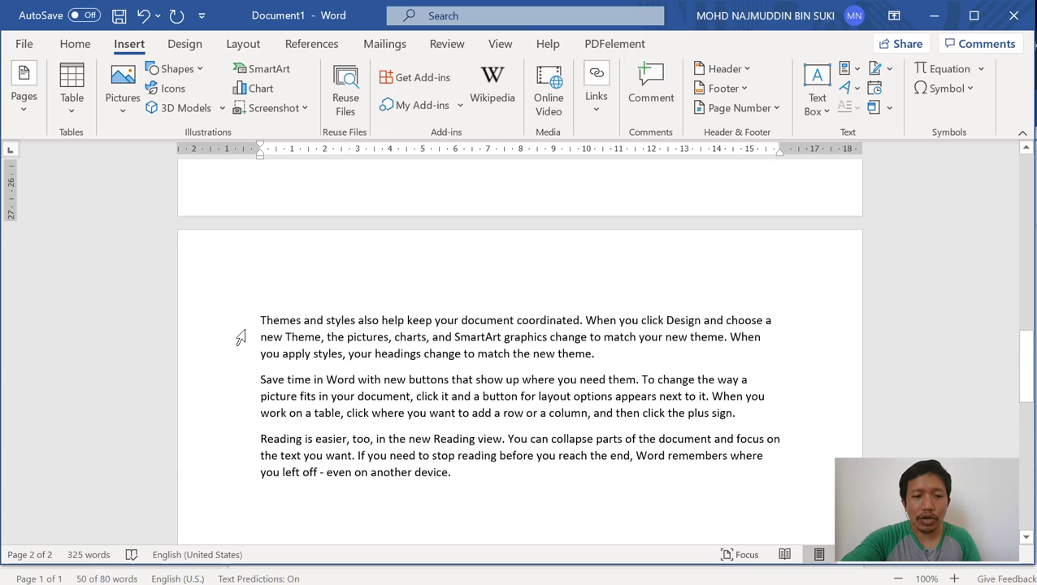
click(253, 317)
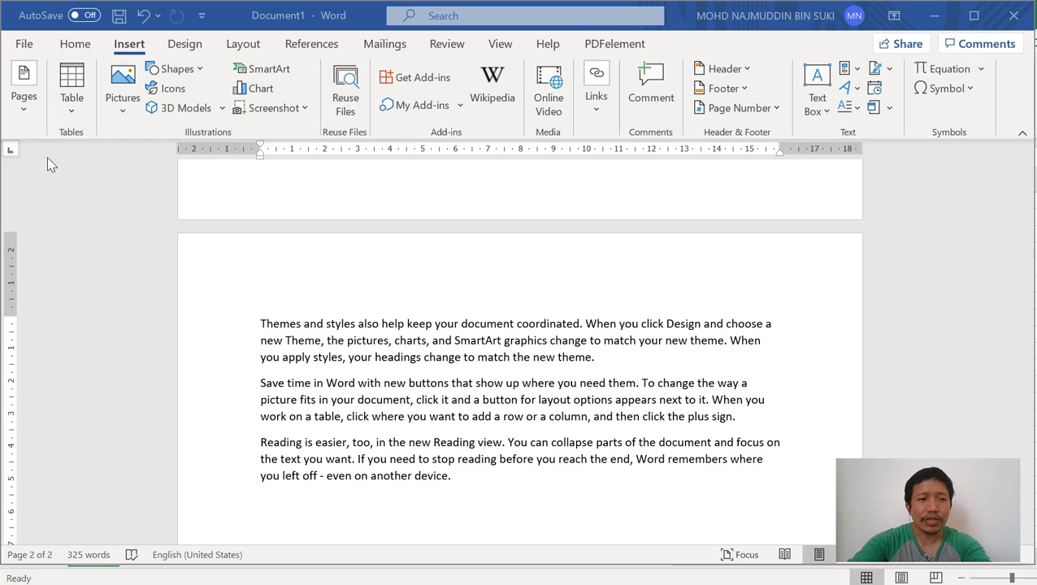
click(264, 322)
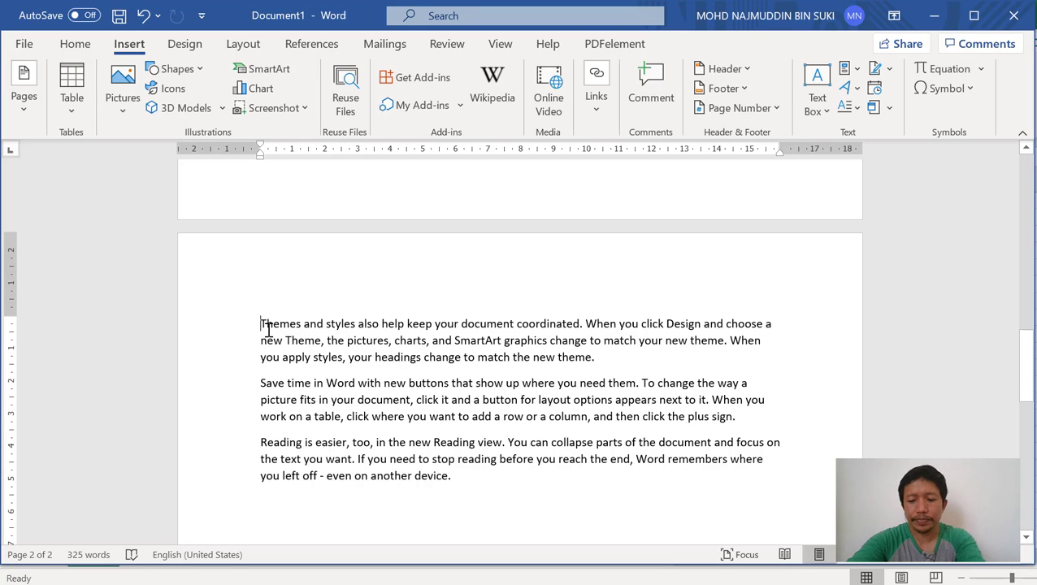
click(29, 98)
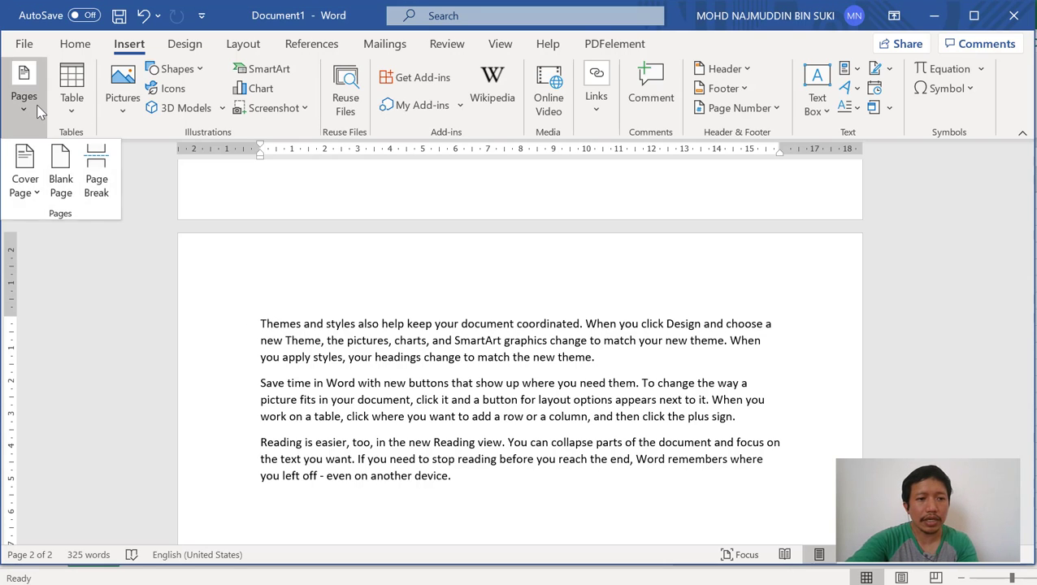
click(99, 178)
Insert a 5x3 table on the blank second page and place the cursor below it
scroll(280, 359, up, 9)
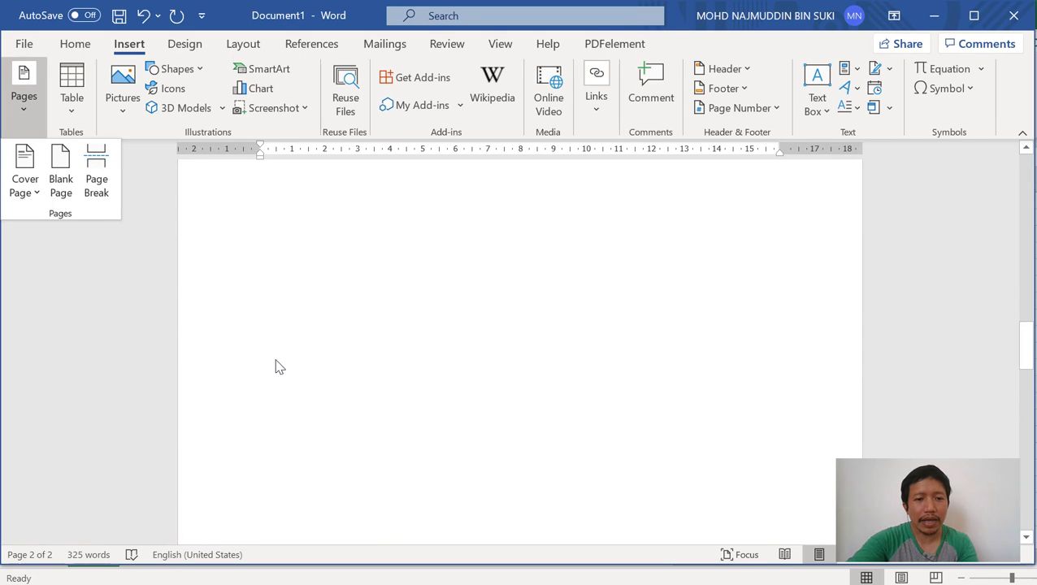
click(302, 303)
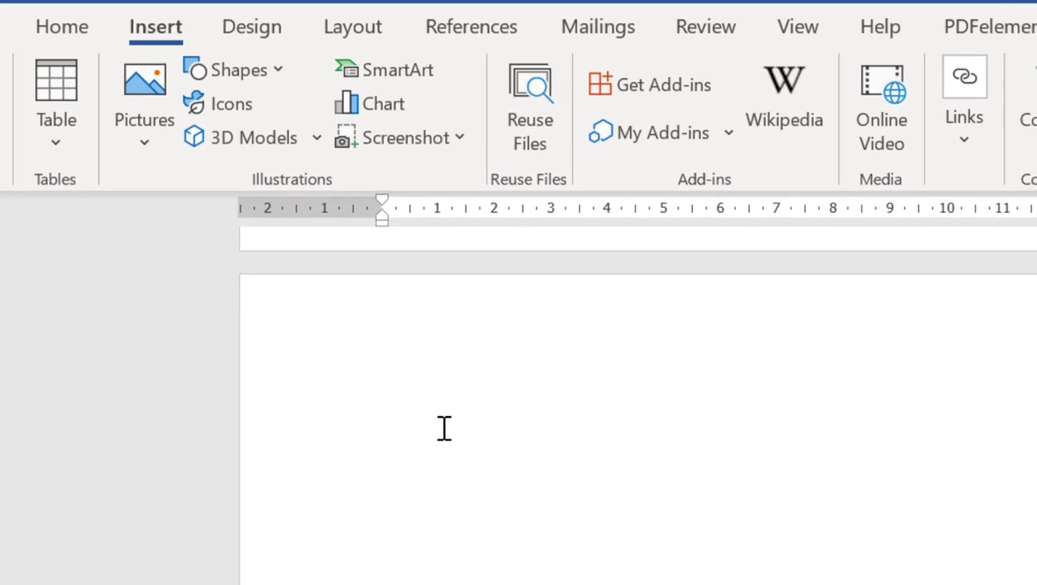
click(65, 129)
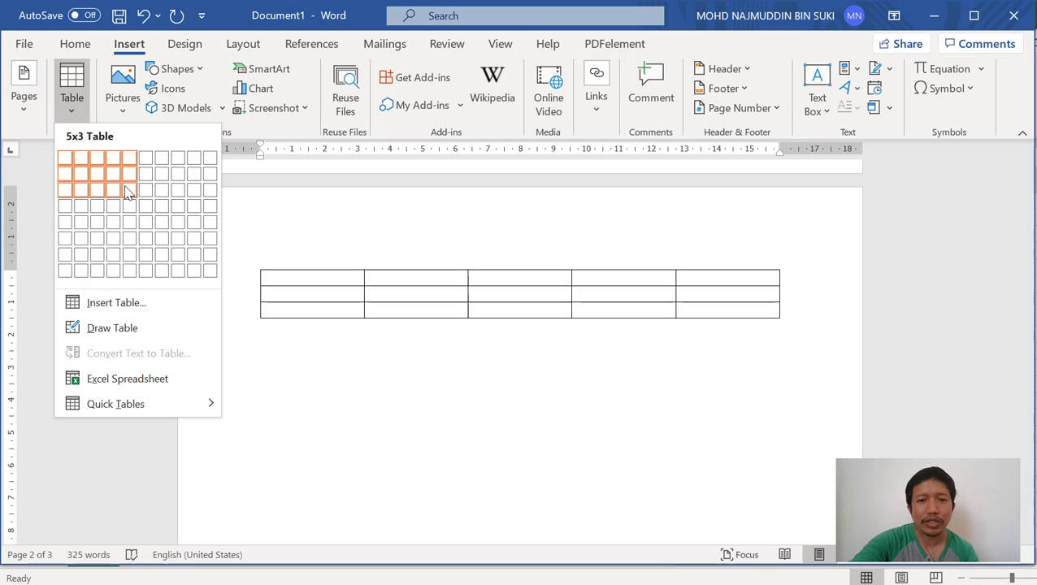
click(125, 191)
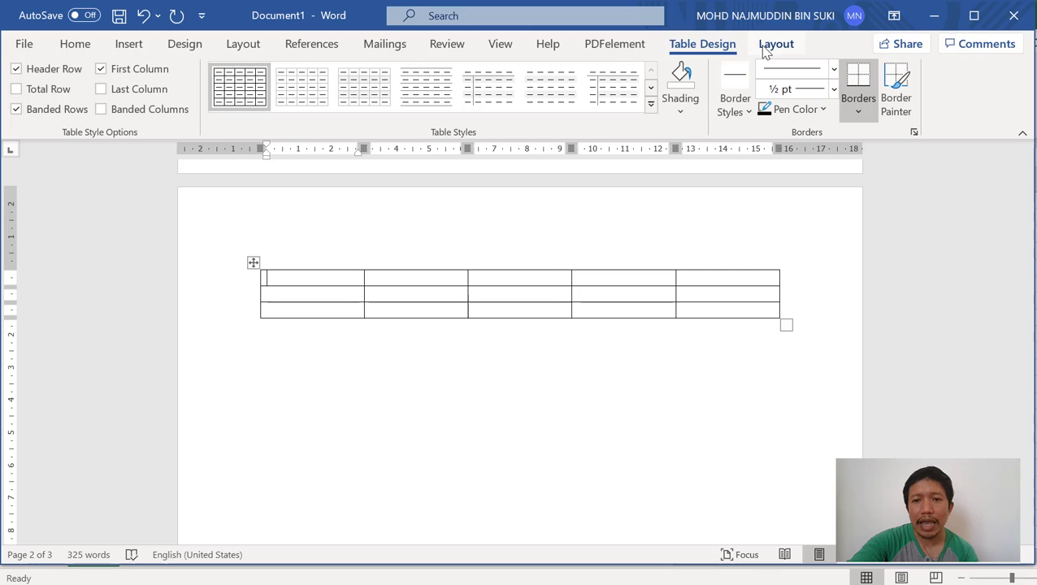
click(286, 369)
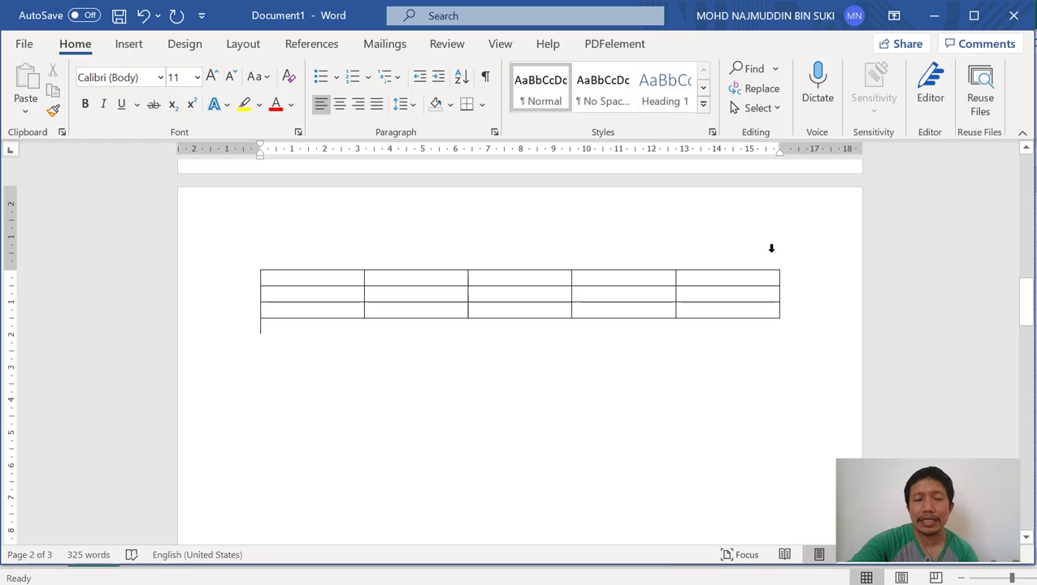
Select the top two cells of the table's first column as a range, and clear the selection
click(128, 44)
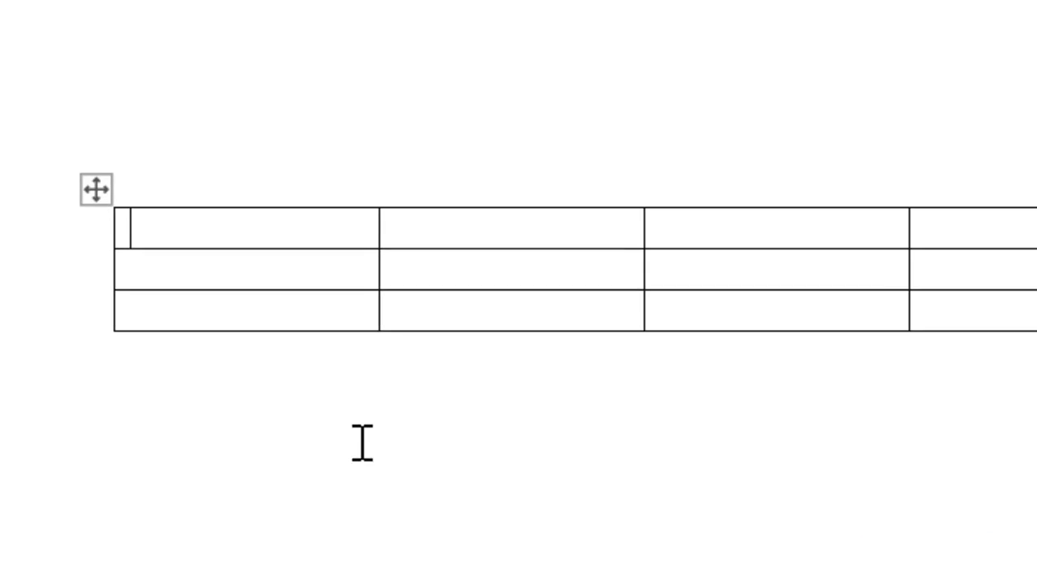
shift+click(217, 257)
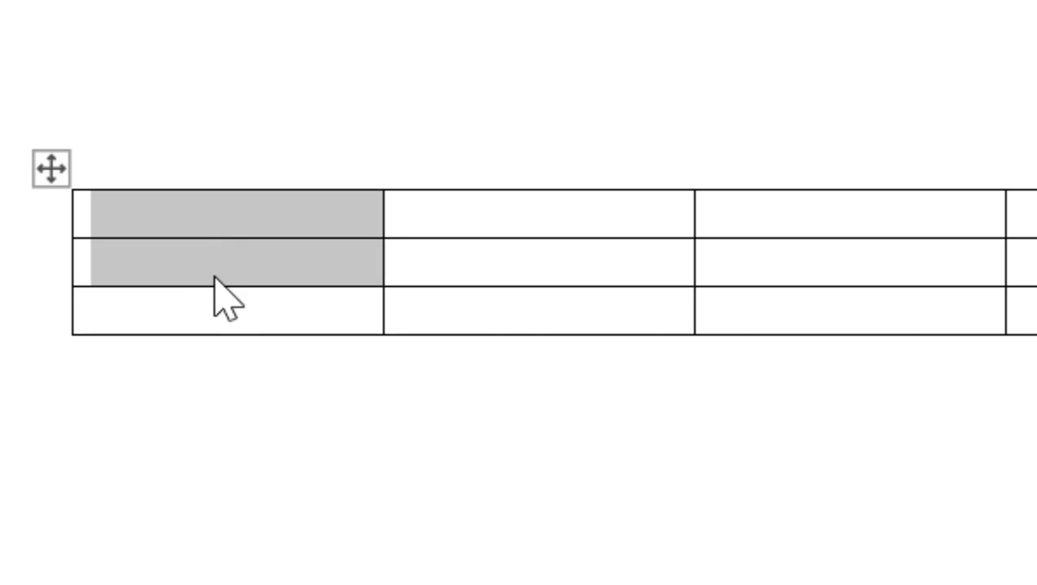
click(349, 567)
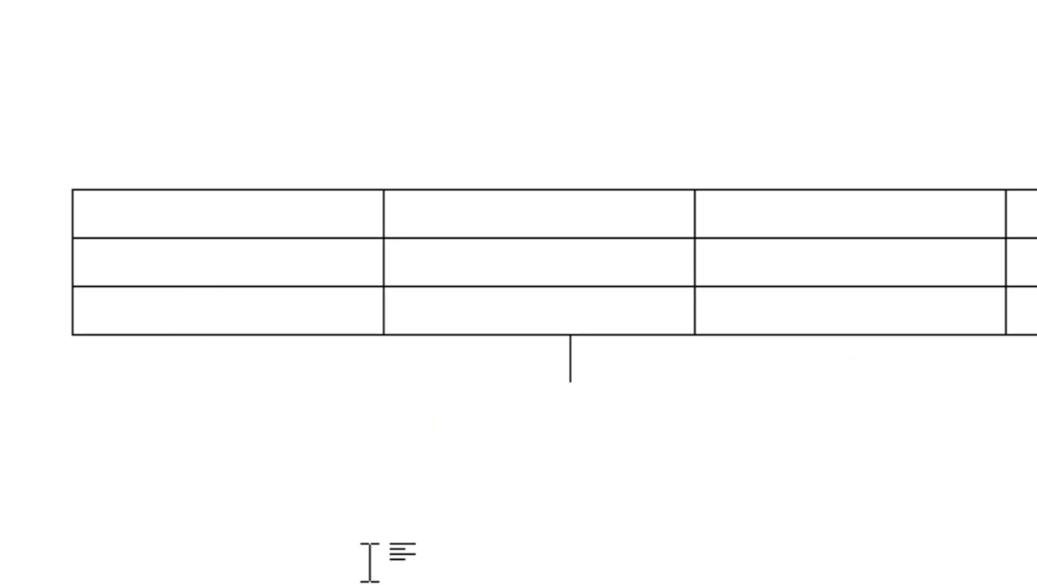
Practise range selection on the second and third cells of the table's first row, leaving both cells selected
click(587, 211)
shift+click(856, 203)
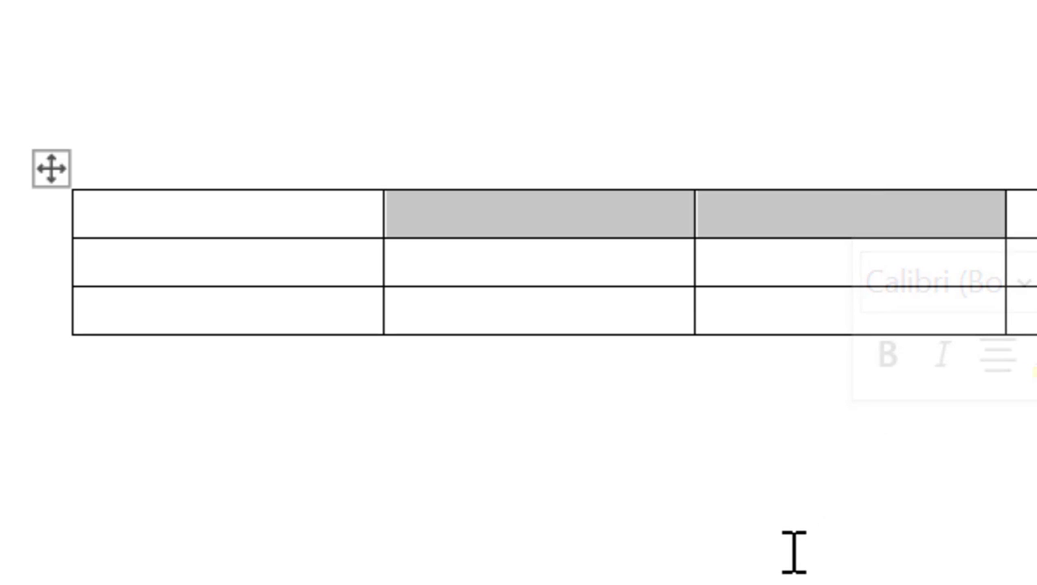
click(570, 498)
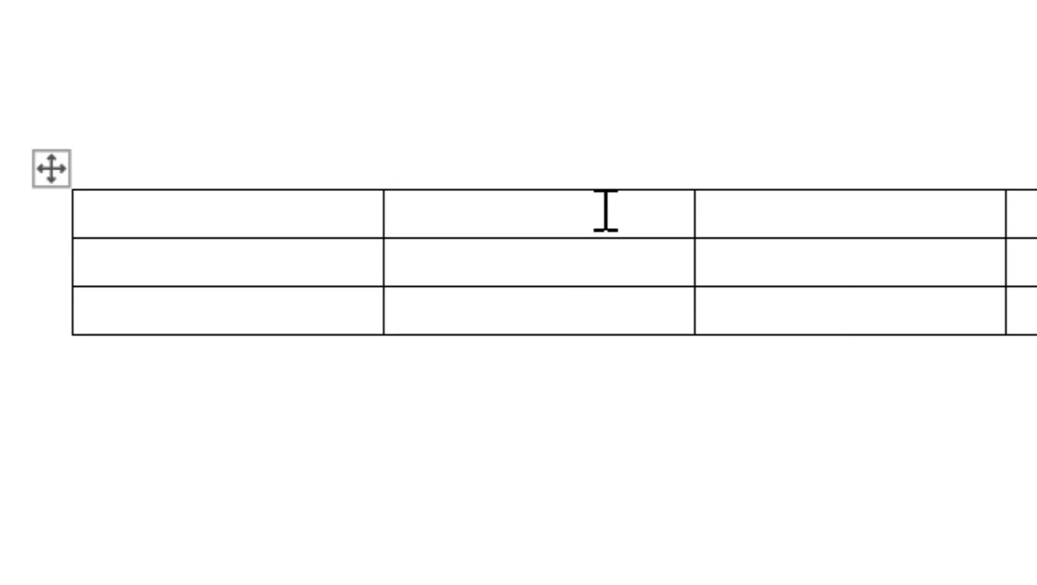
click(606, 210)
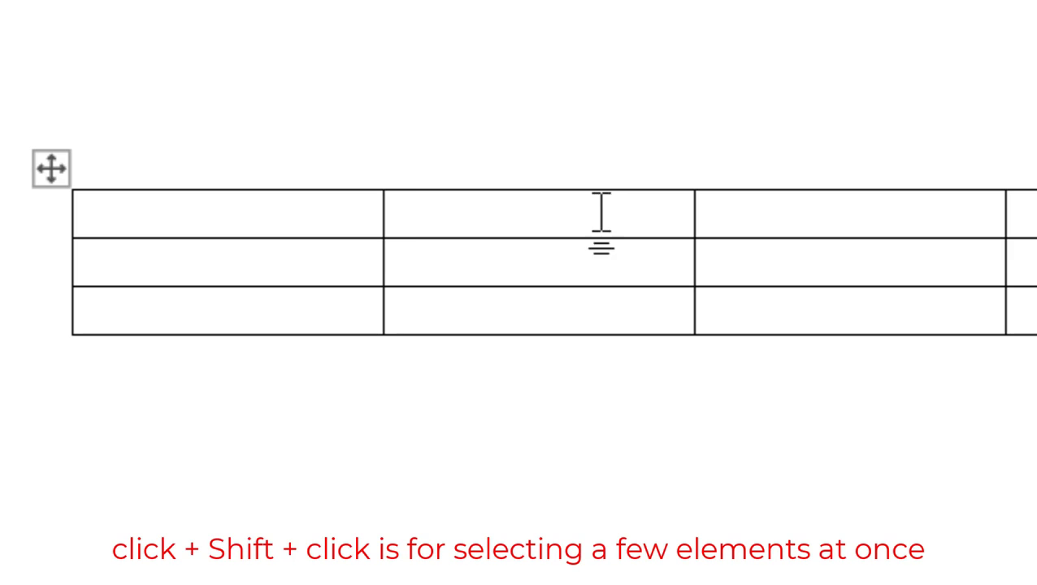
shift+click(921, 215)
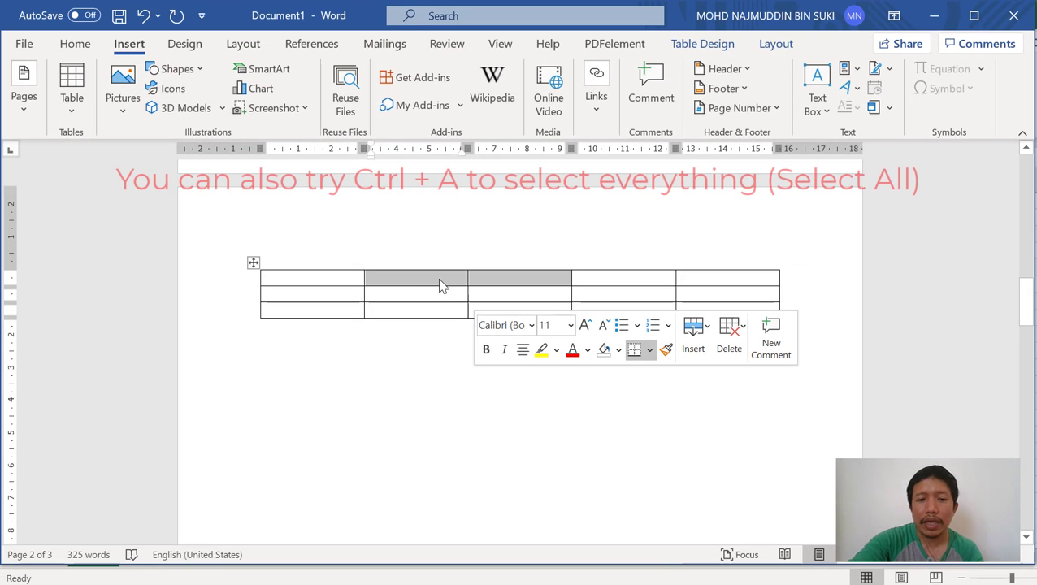
Merge the two selected cells in the table's first row into one and clear the selection
right_click(440, 284)
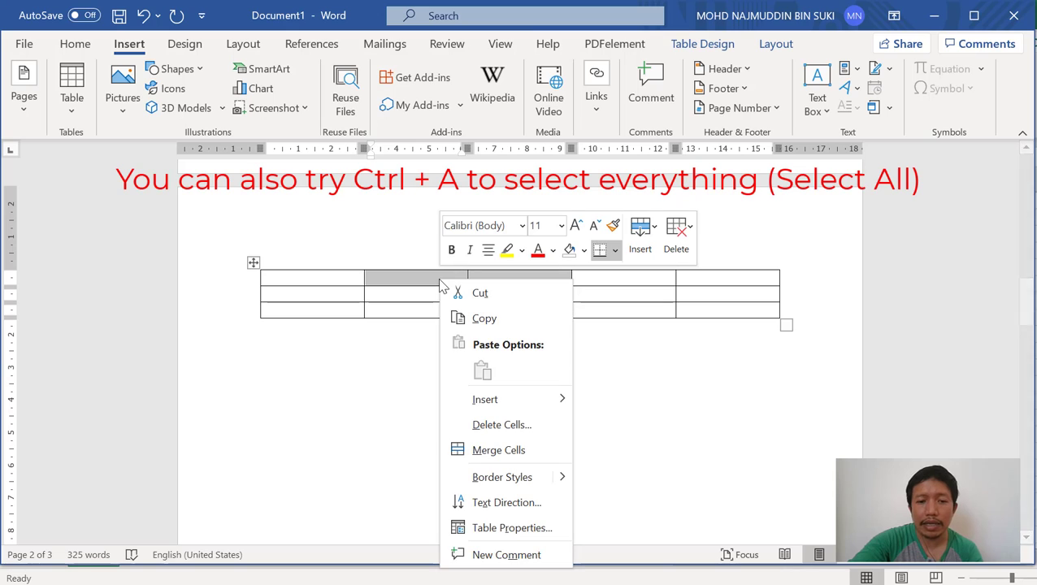
click(490, 452)
click(578, 330)
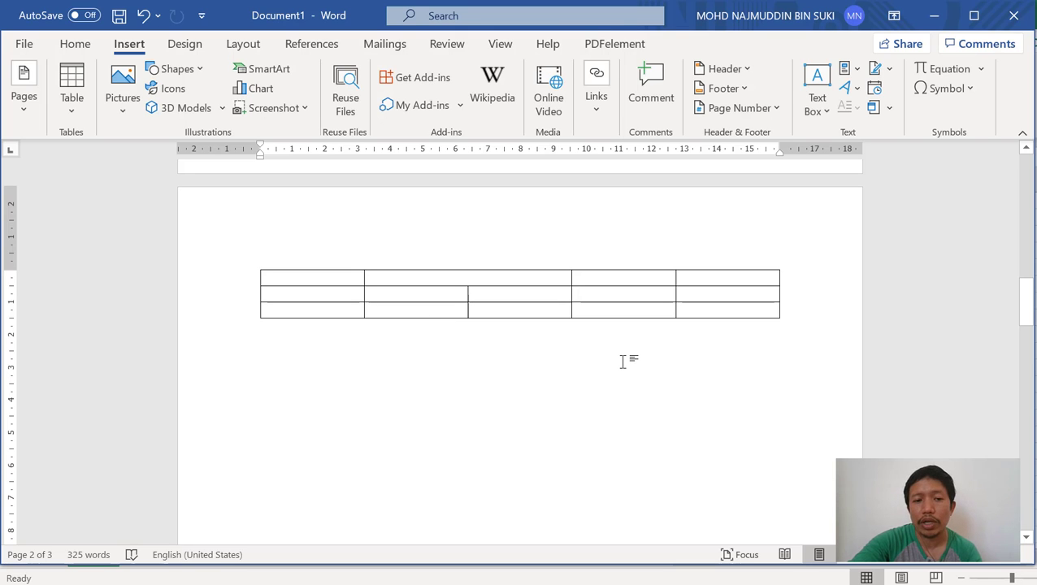
Split the third cell of the table's second row into 3 columns and 1 row
click(531, 293)
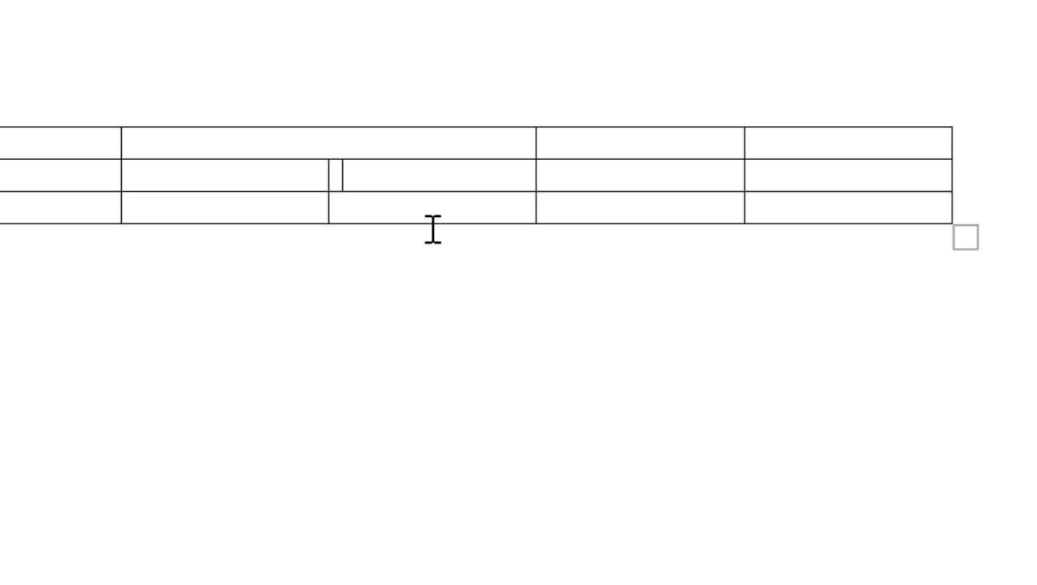
right_click(448, 173)
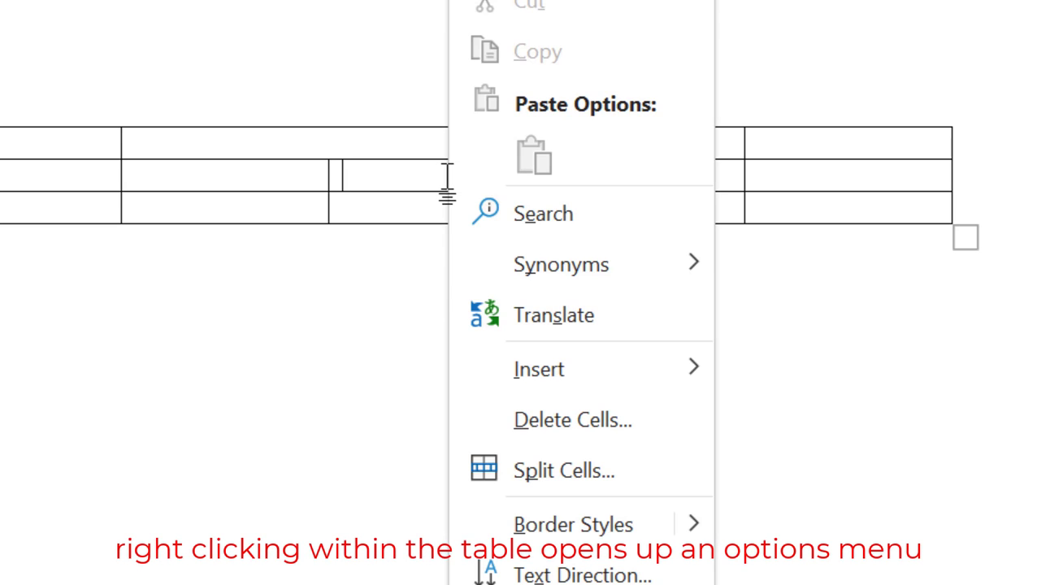
click(568, 469)
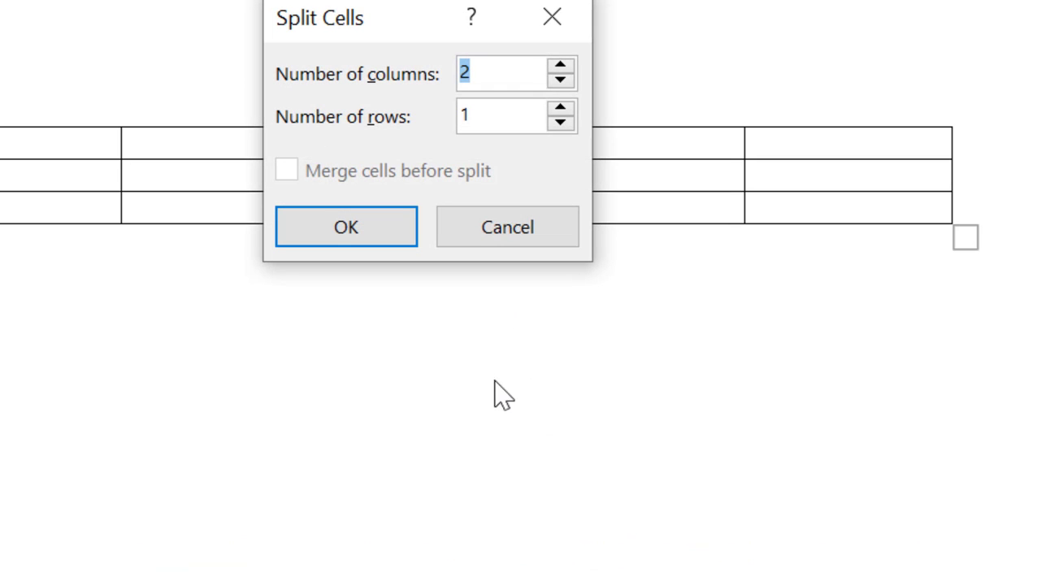
text(3)
click(349, 237)
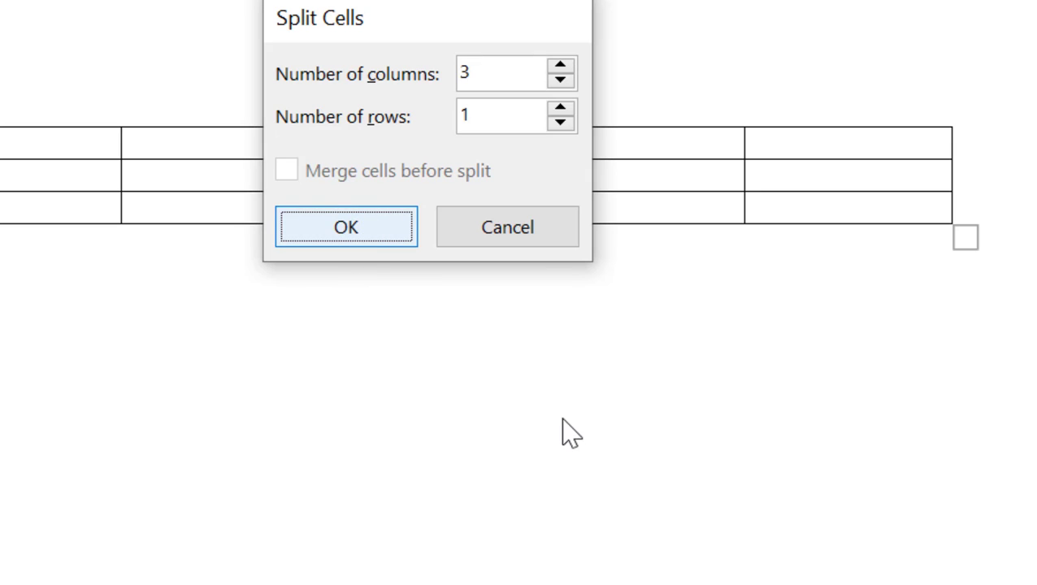
key(Return)
click(513, 295)
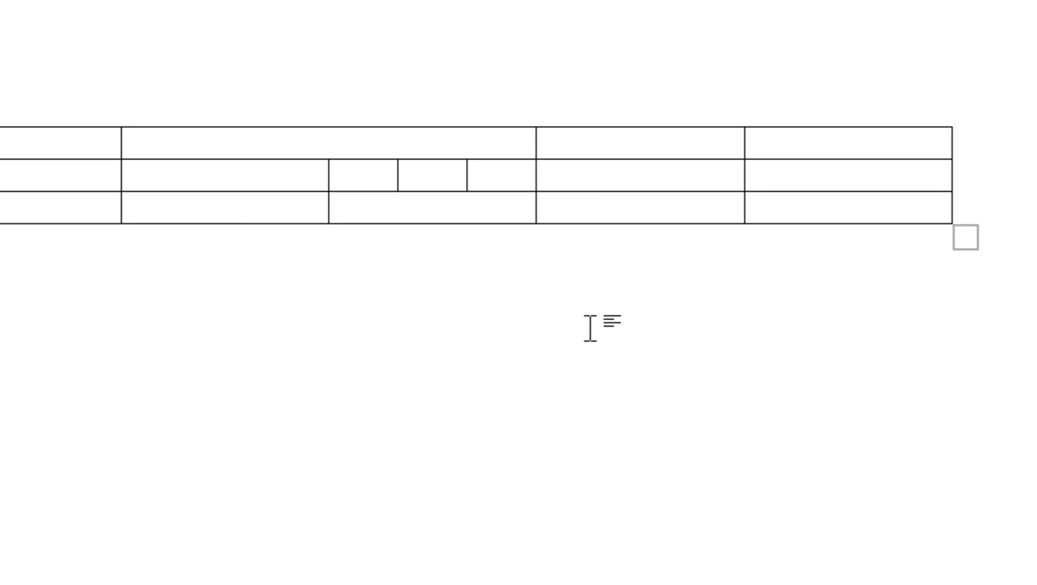
Split the second cell of the table's last row into 1 column and 3 rows, and clear the selection
click(228, 207)
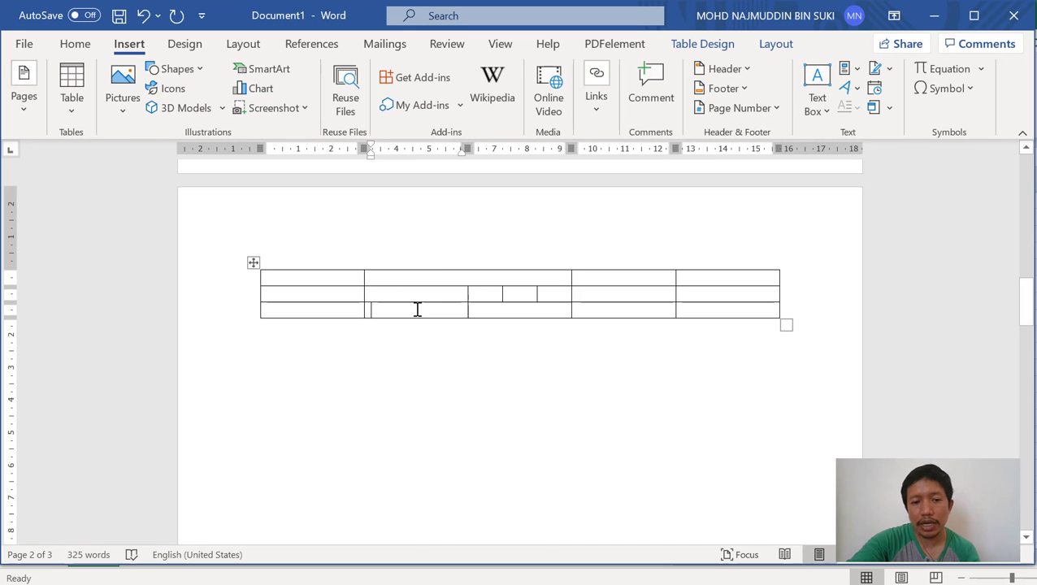
right_click(226, 208)
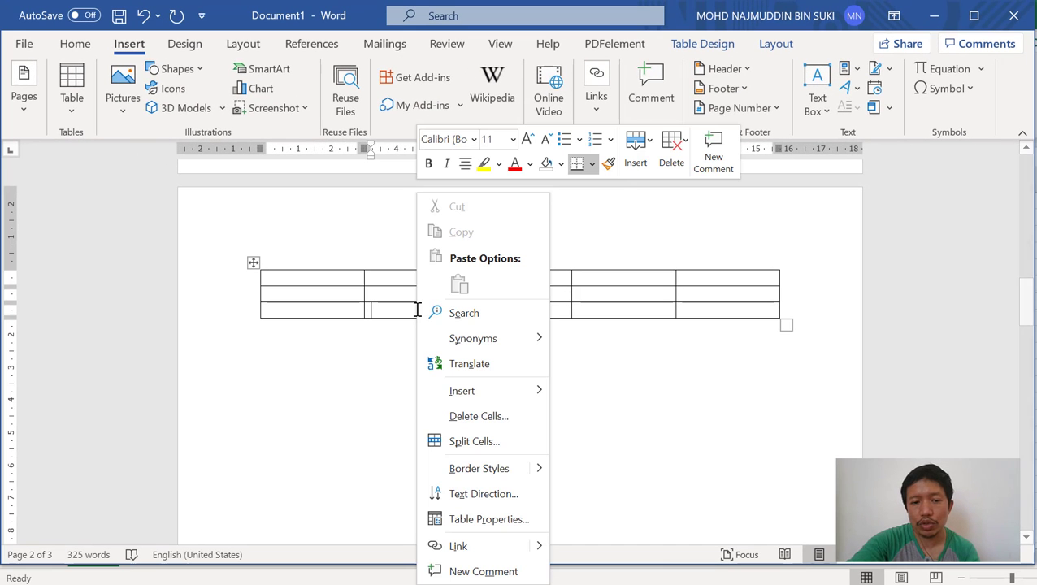
click(493, 443)
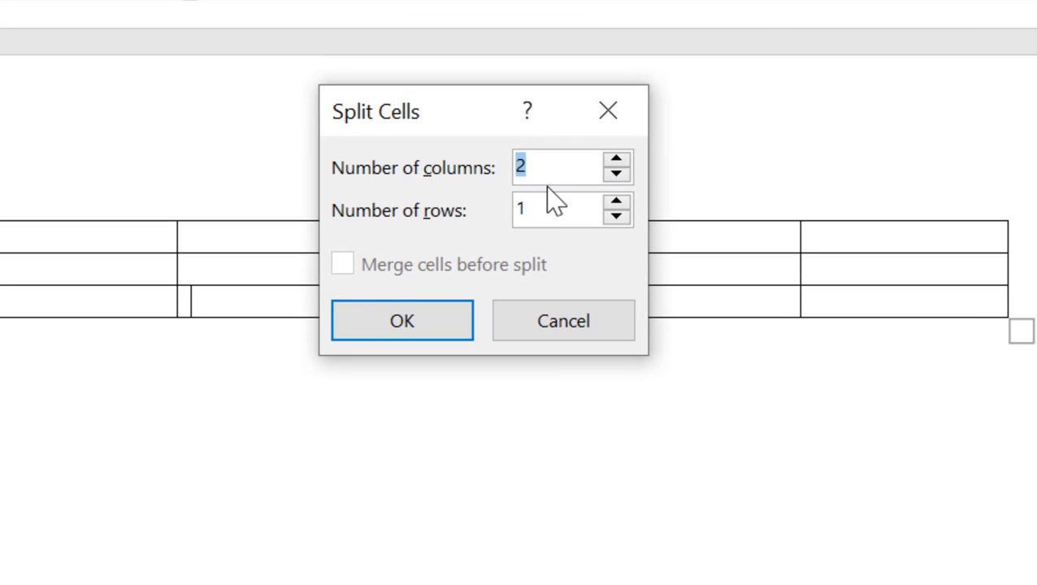
text(1)
key(Tab)
text(3)
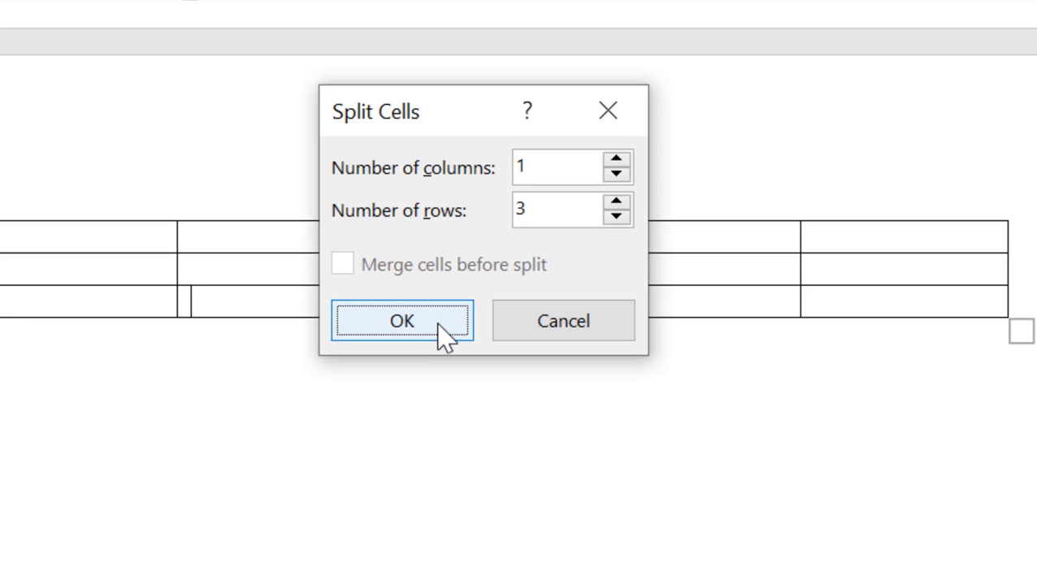
click(441, 331)
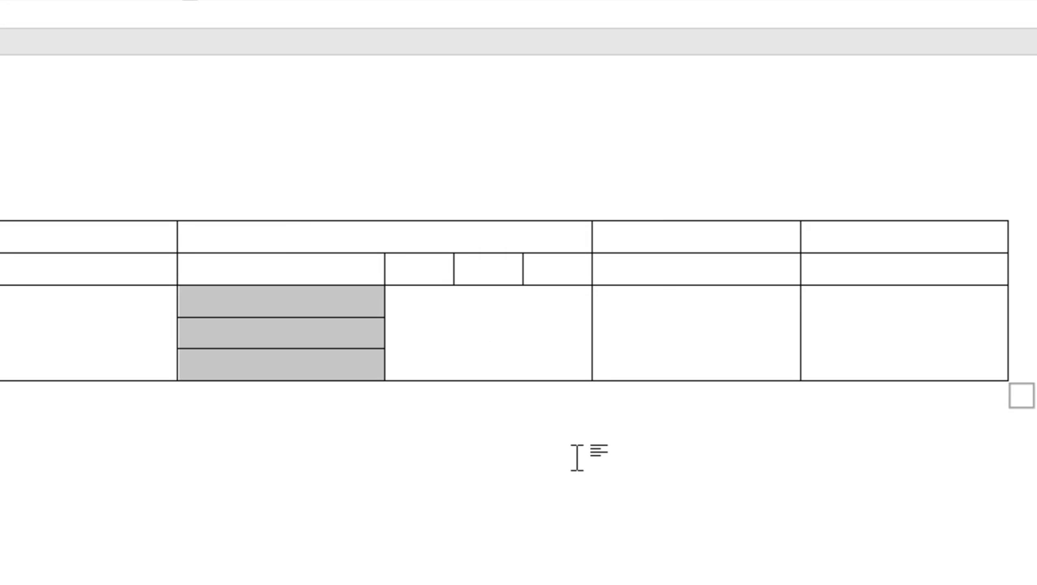
click(340, 385)
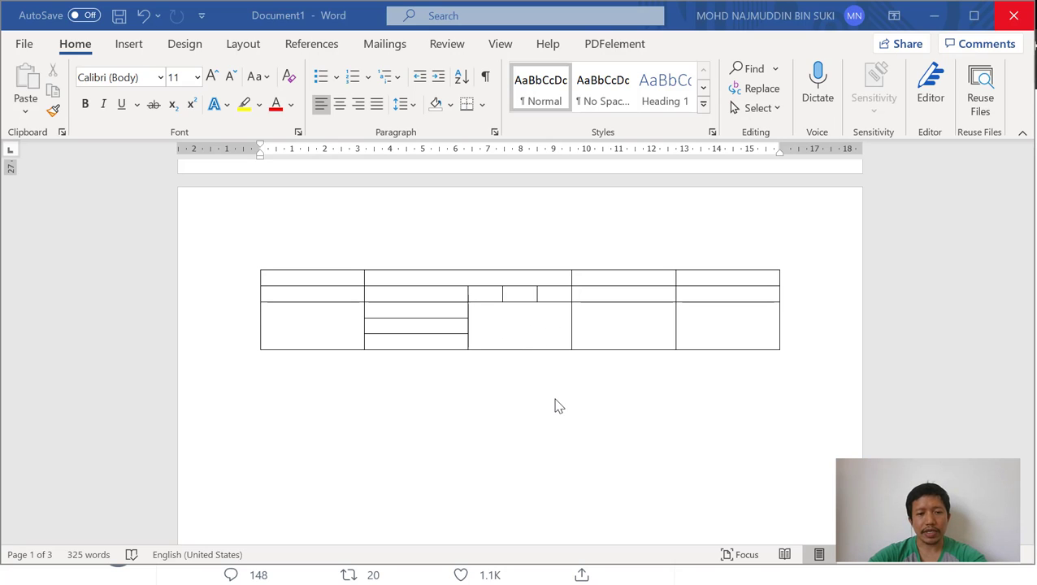
Enlarge the table's last row by moving its bottom border down to about the 6.5 cm ruler mark
click(530, 354)
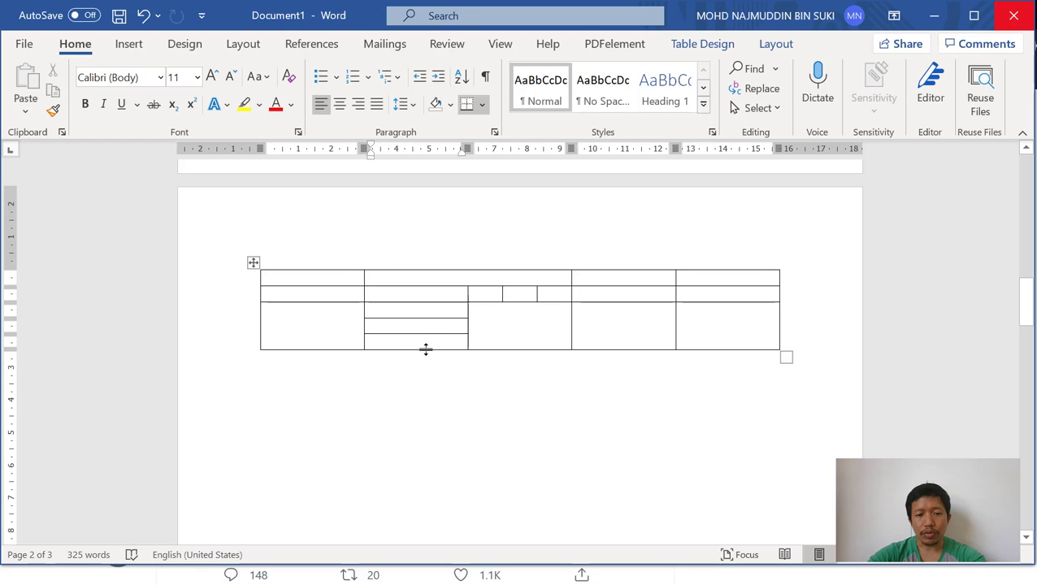
drag(426, 349, 439, 474)
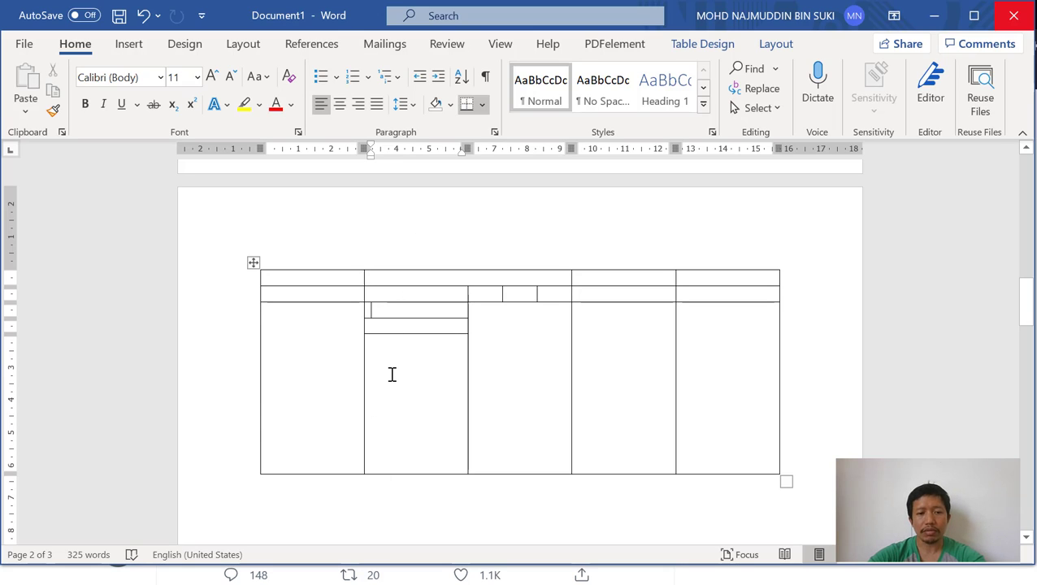
click(390, 374)
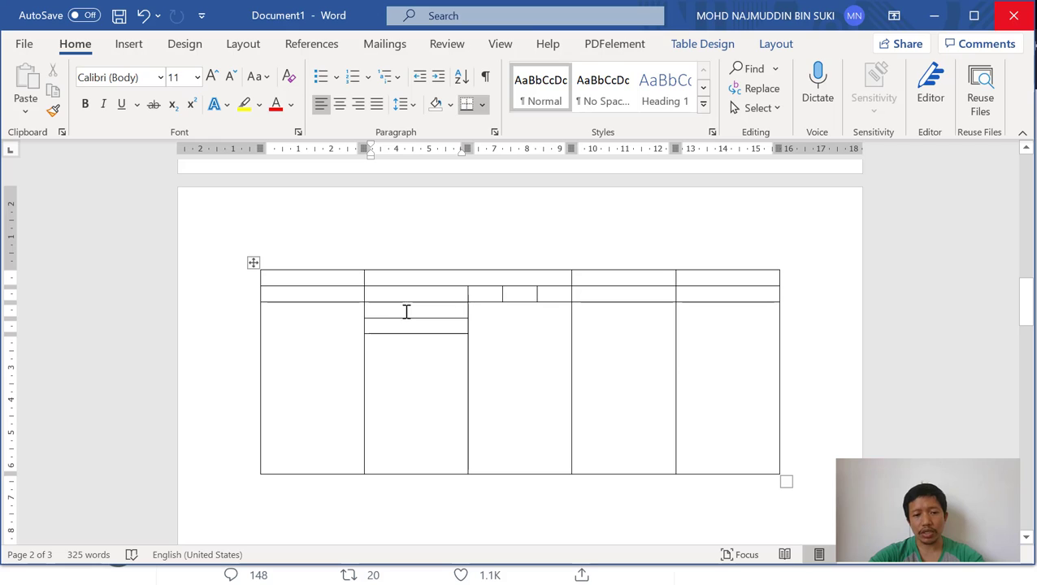
Select the three stacked cells in the table's second column and distribute their heights evenly
drag(404, 309, 410, 345)
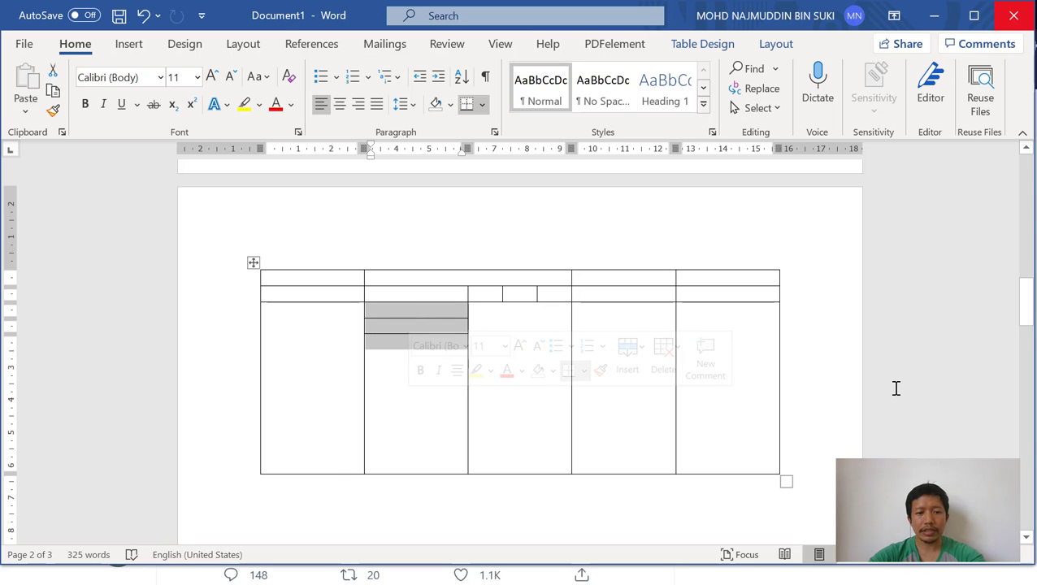
click(713, 52)
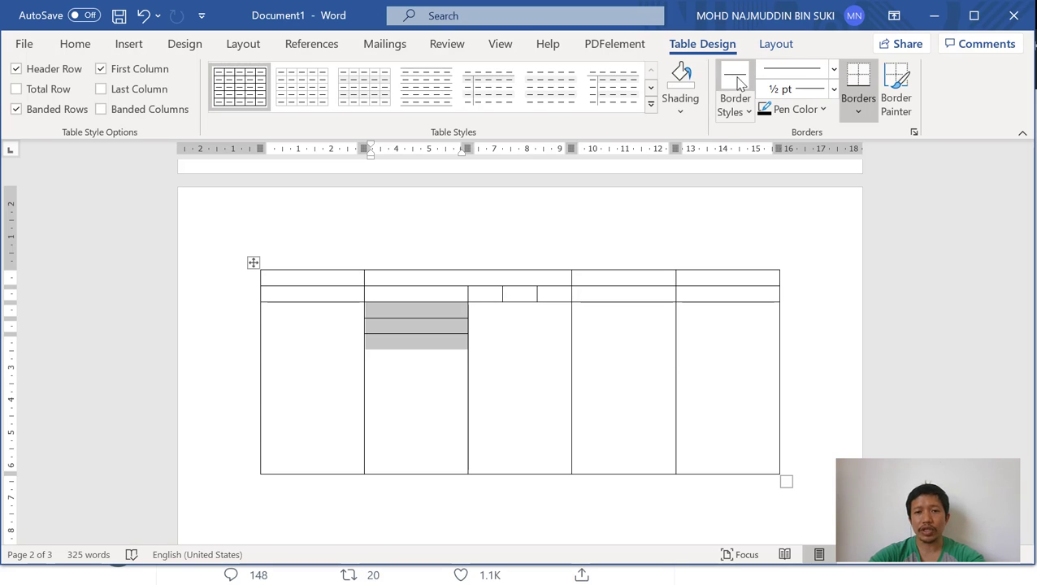
click(773, 47)
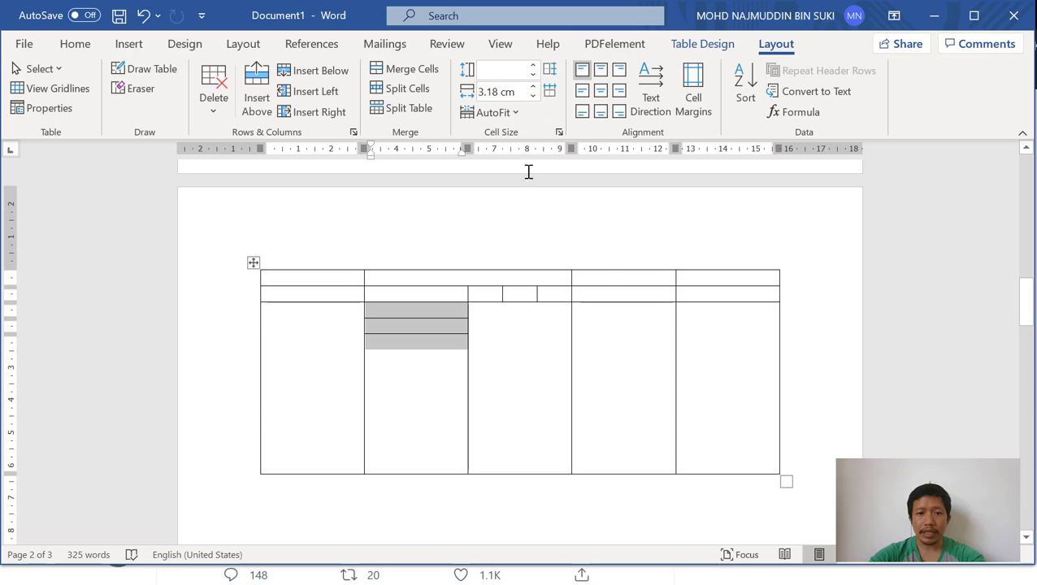
click(551, 73)
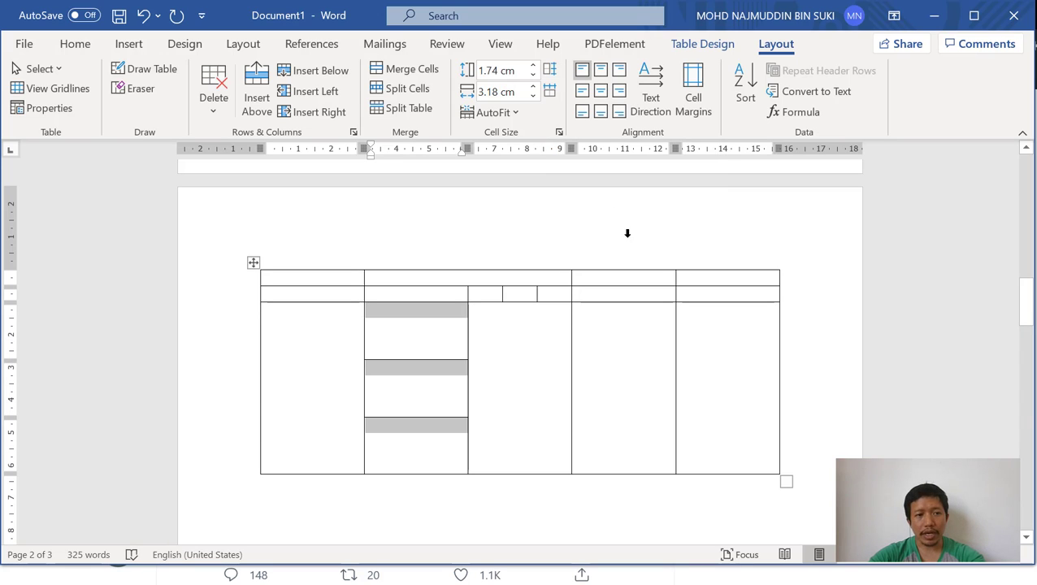
click(703, 44)
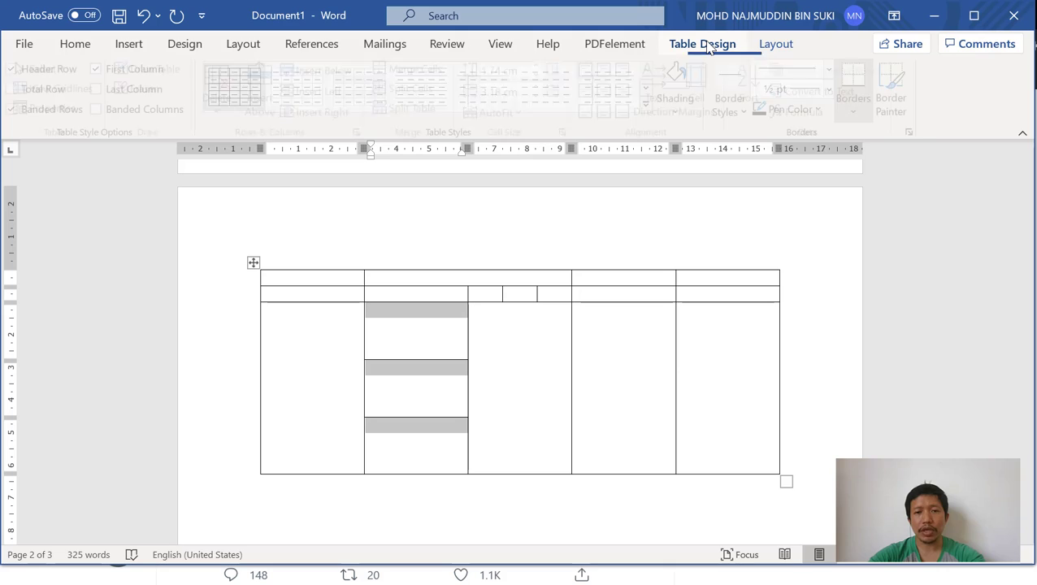
Add three rows below the table's tall row, extending the table from its last cell and from the end of a row
click(824, 315)
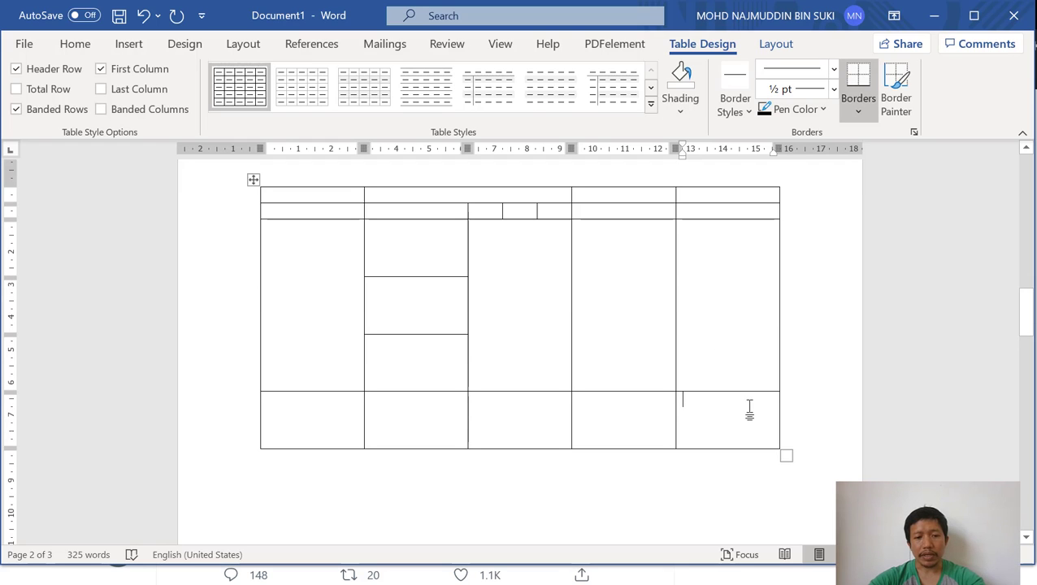
key(Tab)
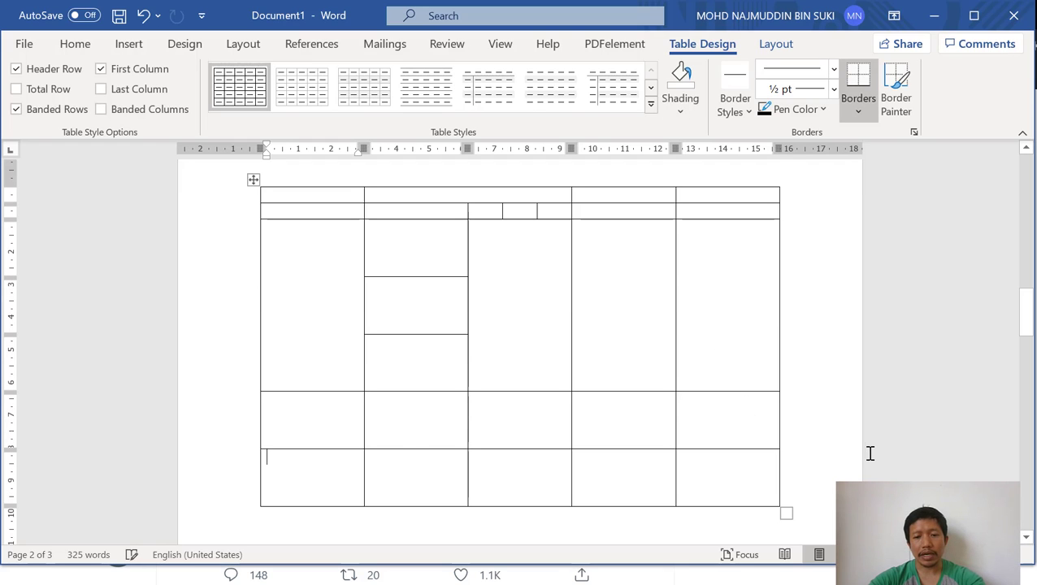
scroll(837, 406, down, 2)
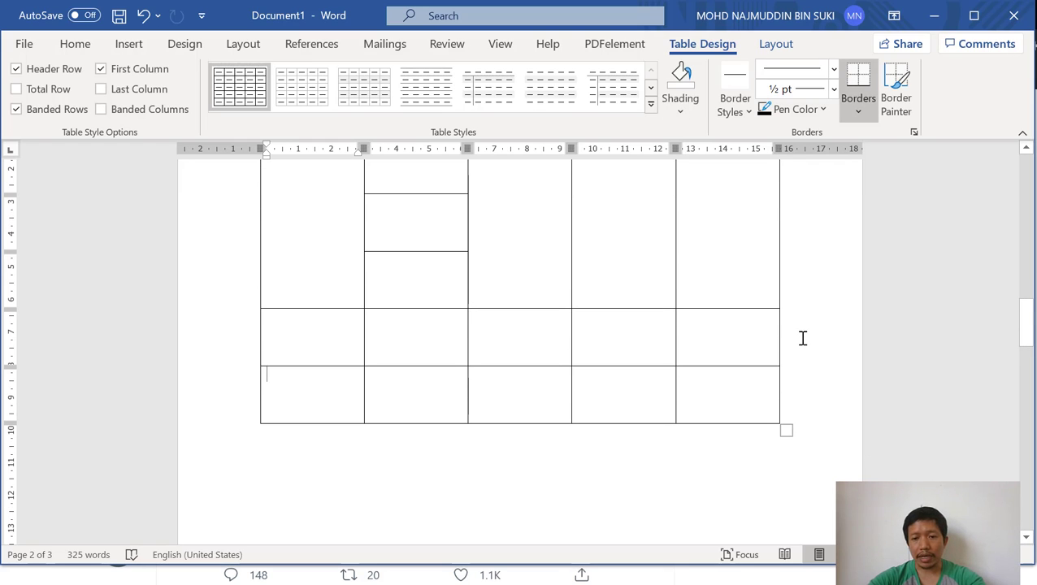
click(802, 338)
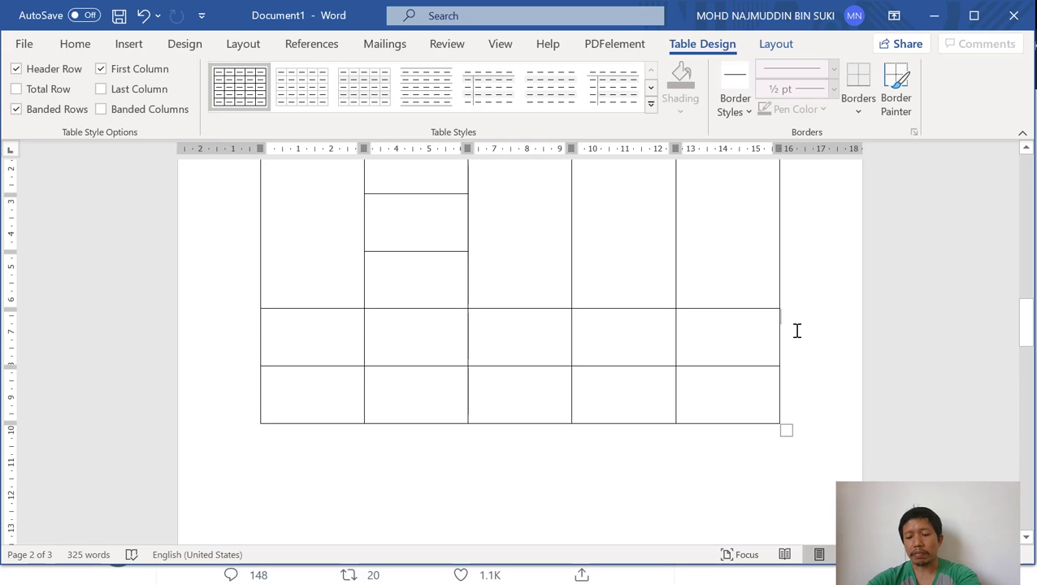
key(Return)
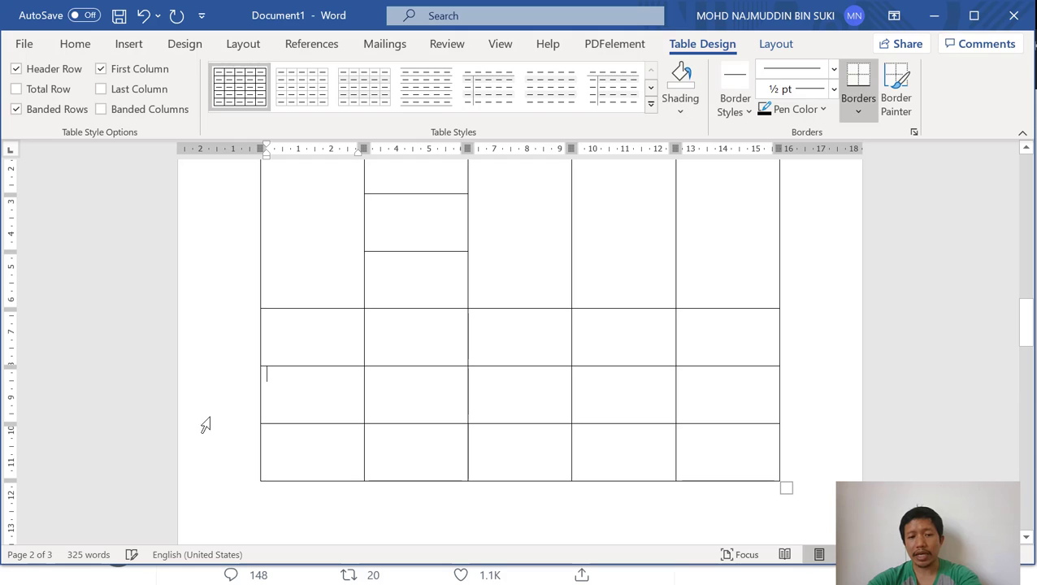
Review the Table and Row settings in the Table Properties dialog, and close it without applying changes
scroll(676, 327, up, 3)
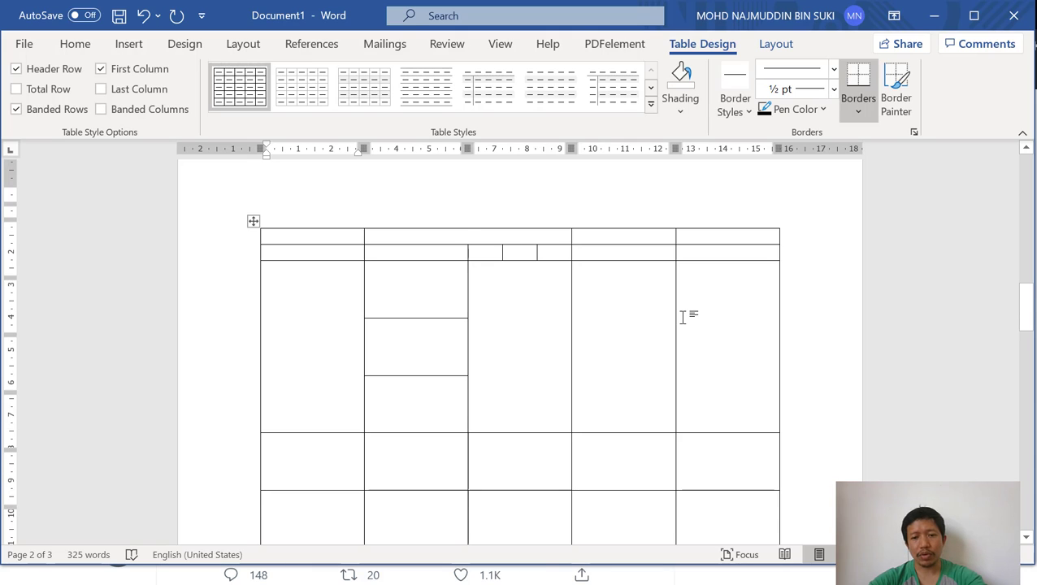
scroll(683, 313, down, 2)
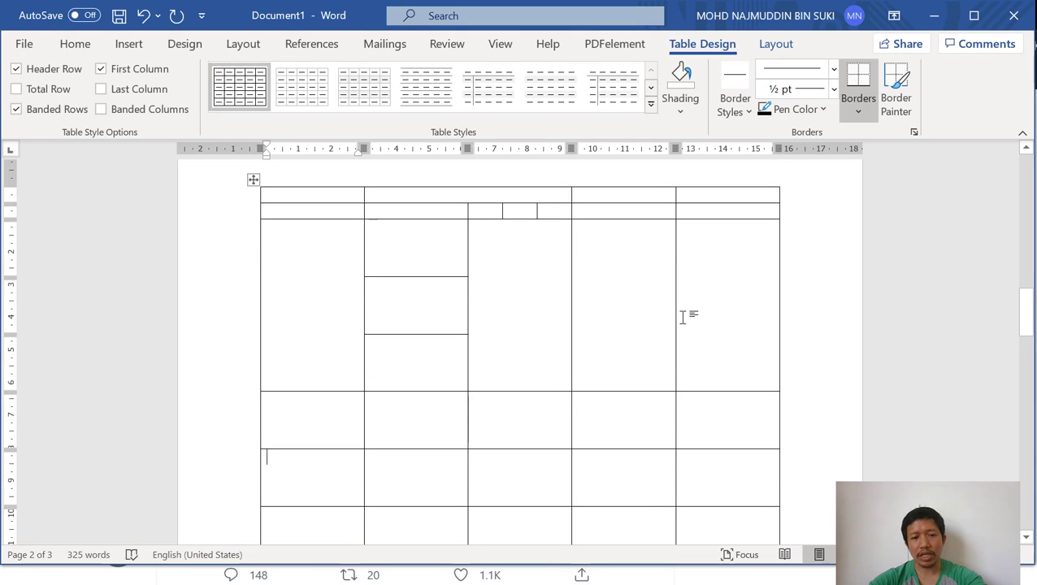
right_click(499, 274)
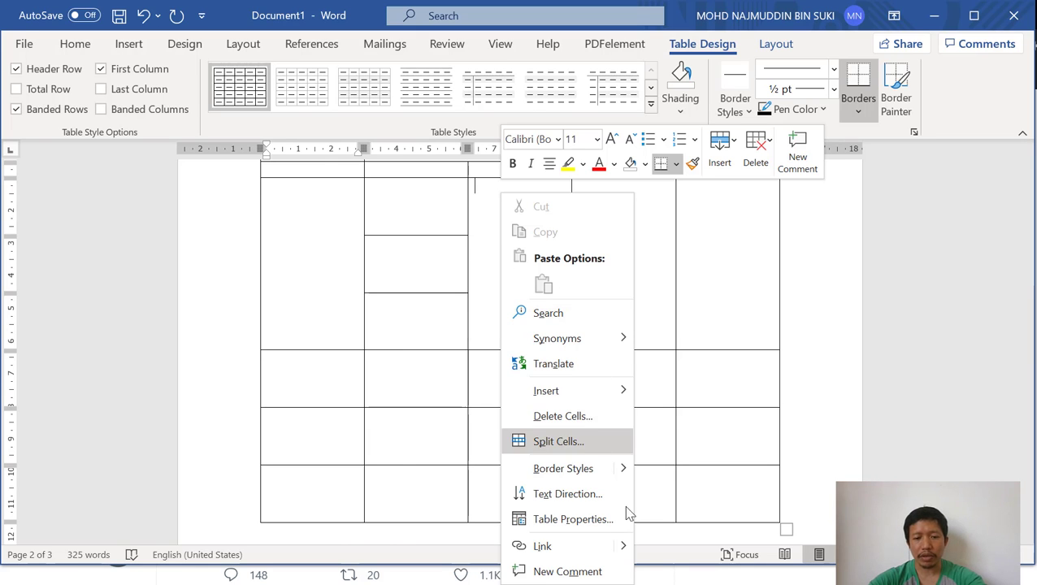
right_click(323, 166)
click(419, 493)
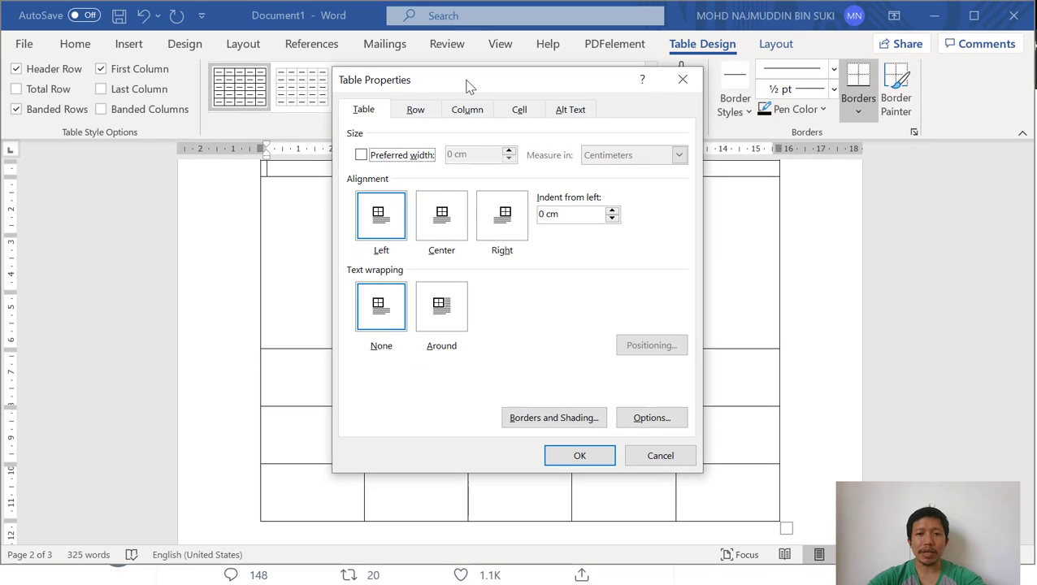
drag(470, 86, 597, 151)
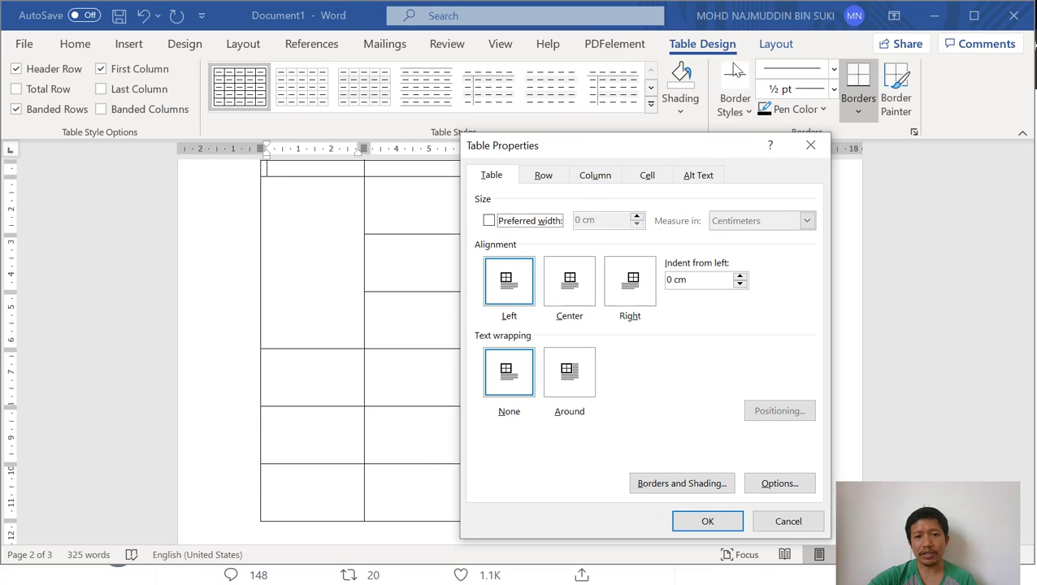
click(545, 176)
click(492, 176)
click(778, 522)
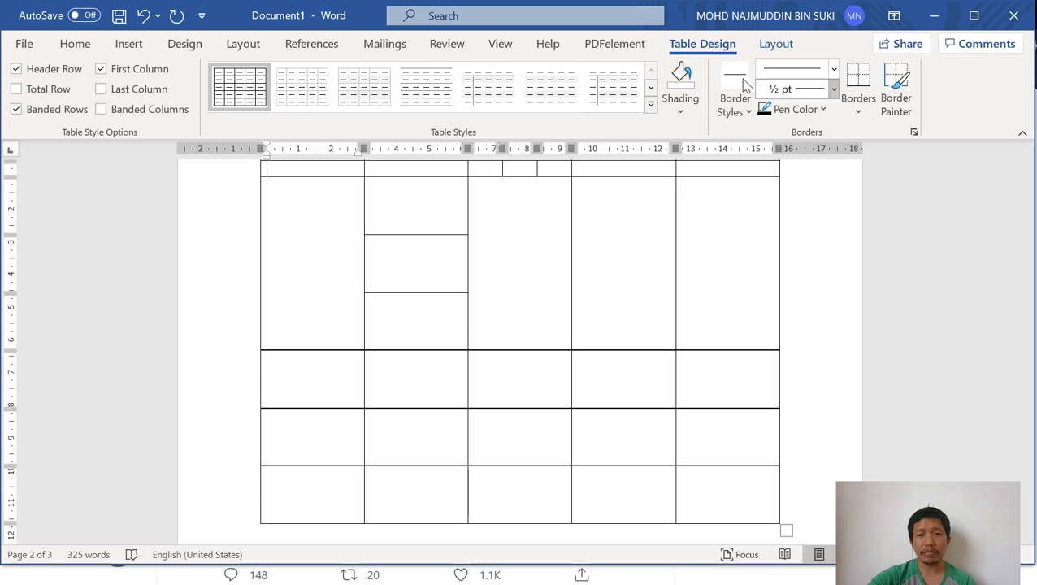
Apply the black dark grid table style with a solid black first column to the whole table
click(773, 45)
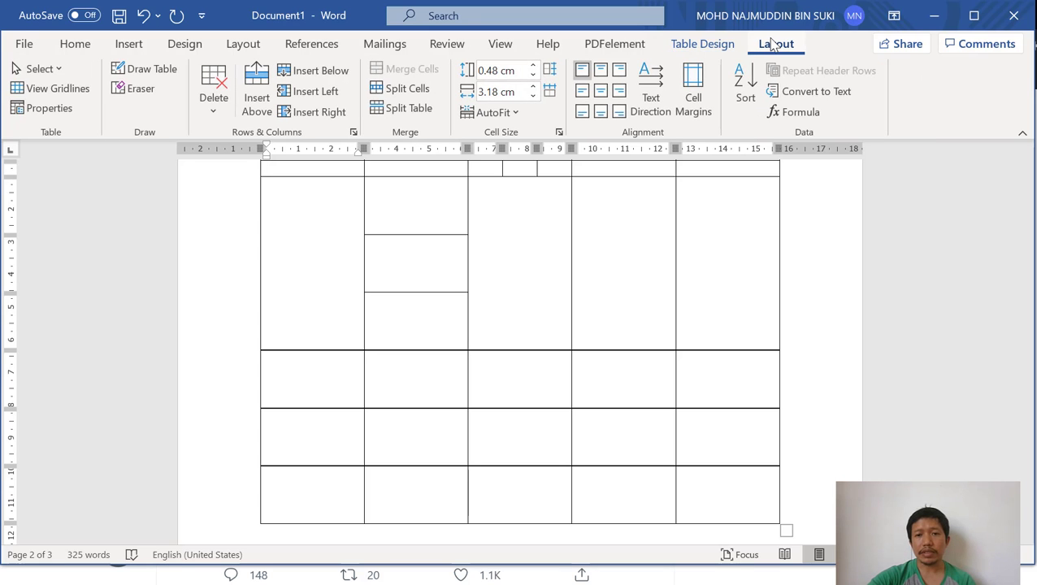
click(700, 43)
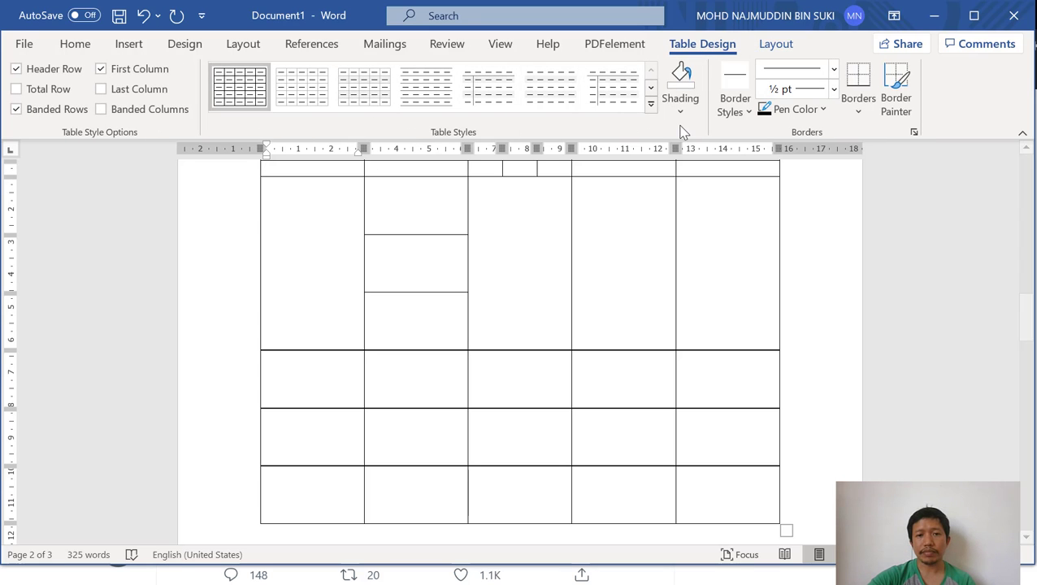
click(650, 104)
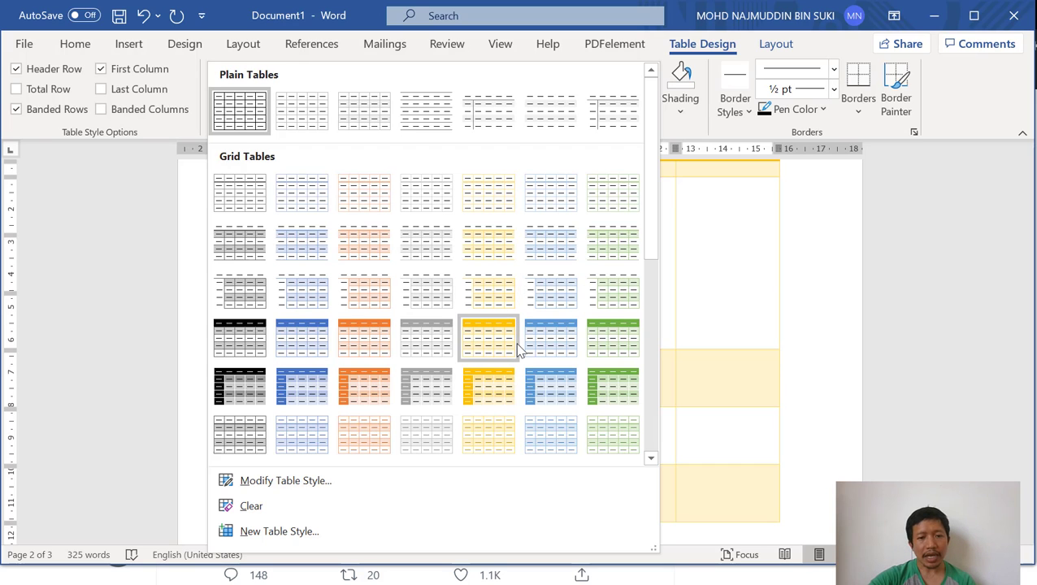
click(253, 392)
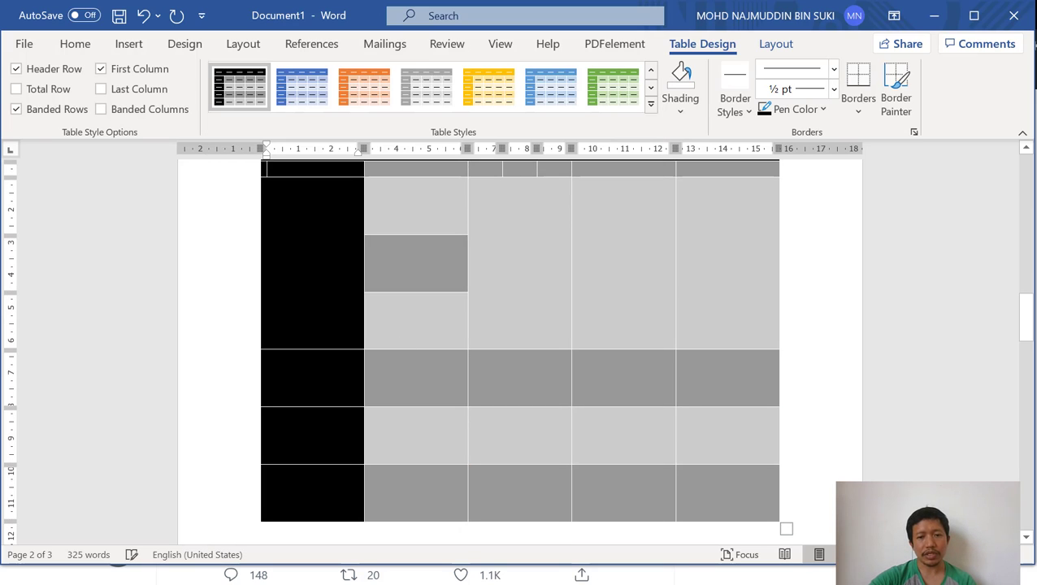
scroll(875, 312, up, 3)
scroll(877, 313, down, 3)
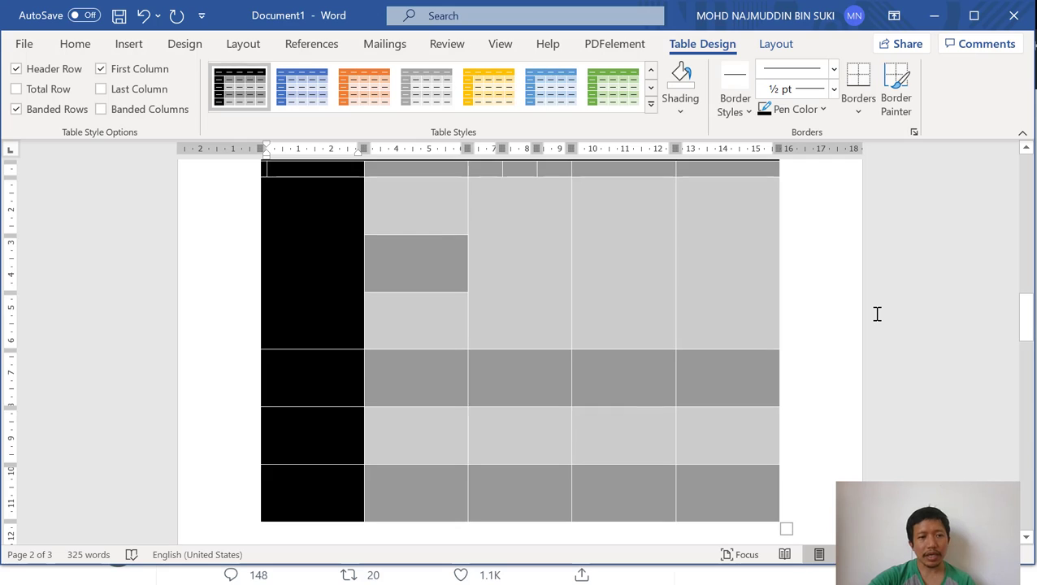
scroll(876, 314, up, 3)
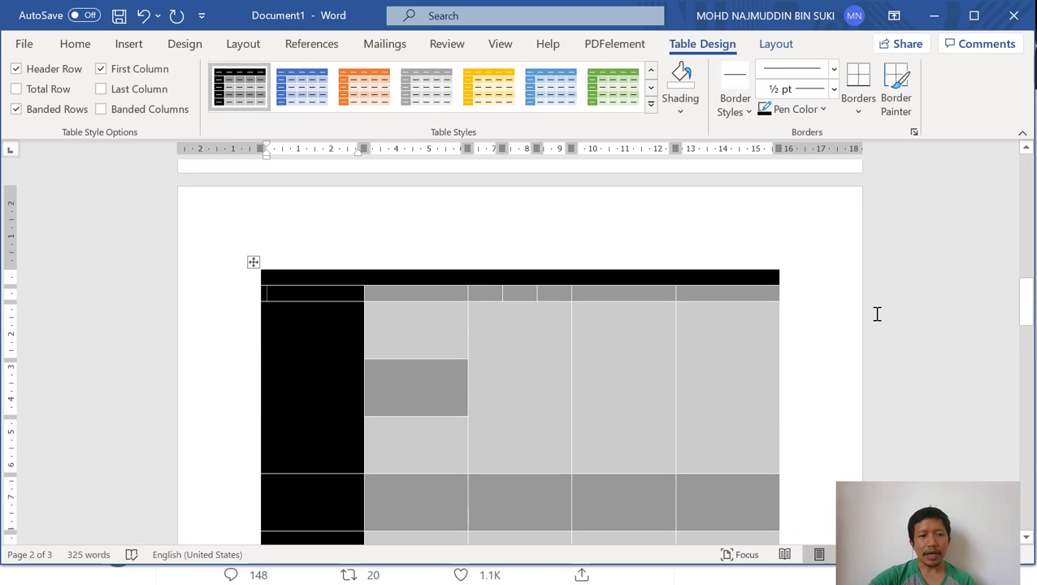
Switch the table's Banded Rows, First Column and Header Row style options off and back on, one at a time
click(16, 110)
click(16, 109)
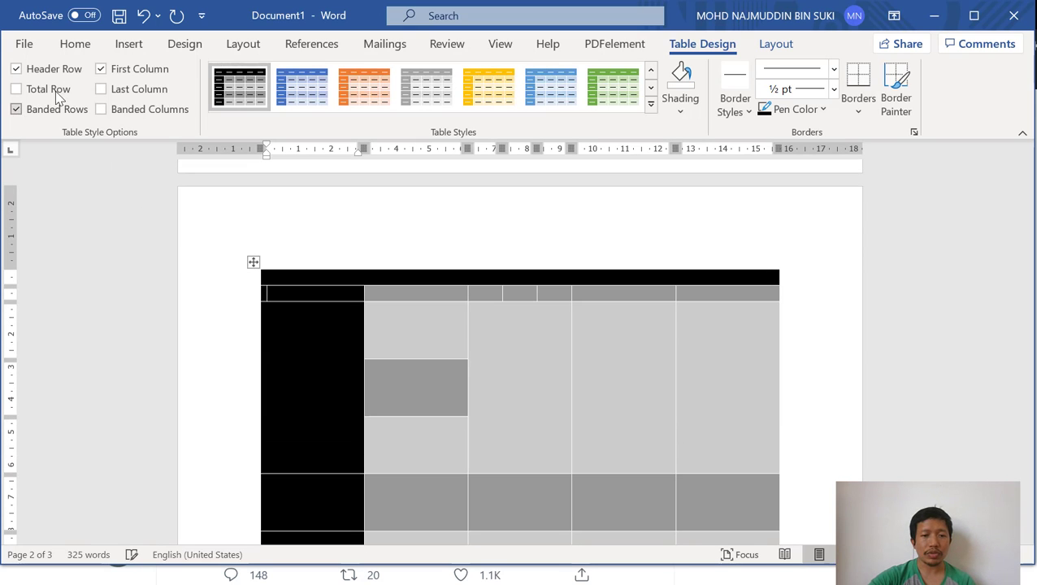
click(101, 70)
click(102, 70)
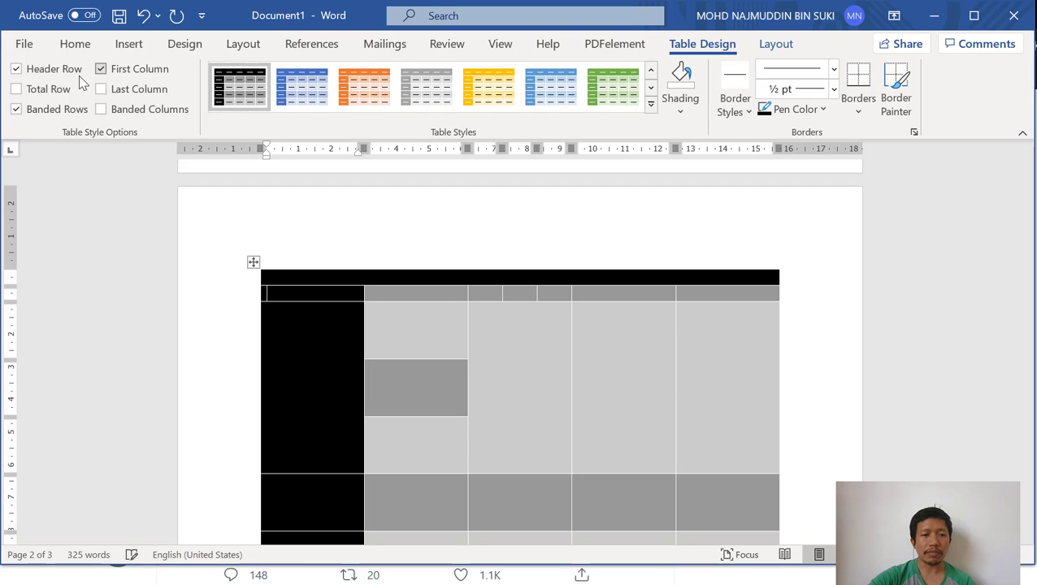
click(15, 69)
click(15, 70)
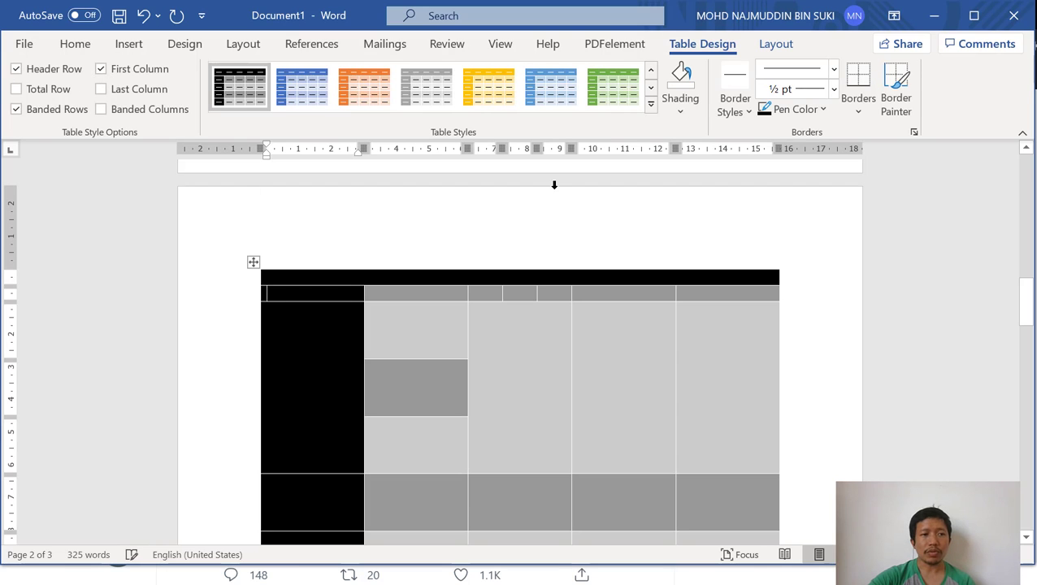
Insert a page break before the paragraph beginning "Themes and styles also help" and place the cursor on the new blank page
scroll(810, 294, down, 3)
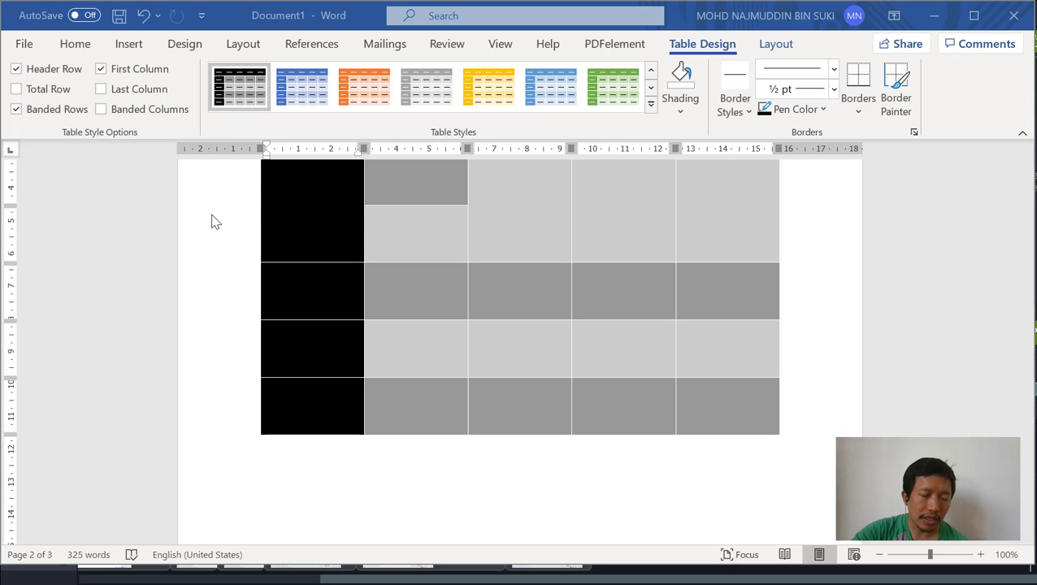
click(132, 47)
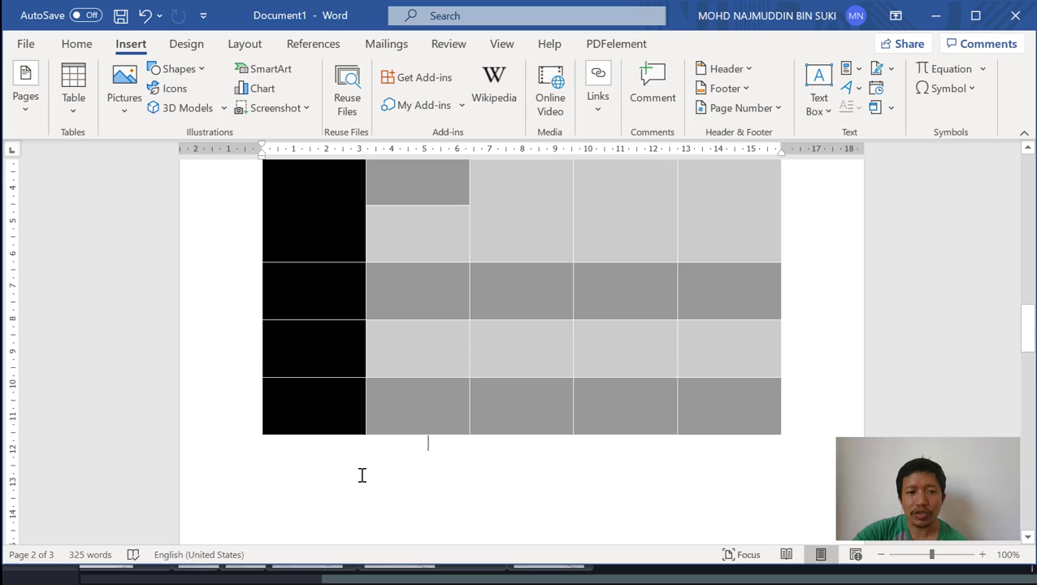
scroll(360, 474, down, 3)
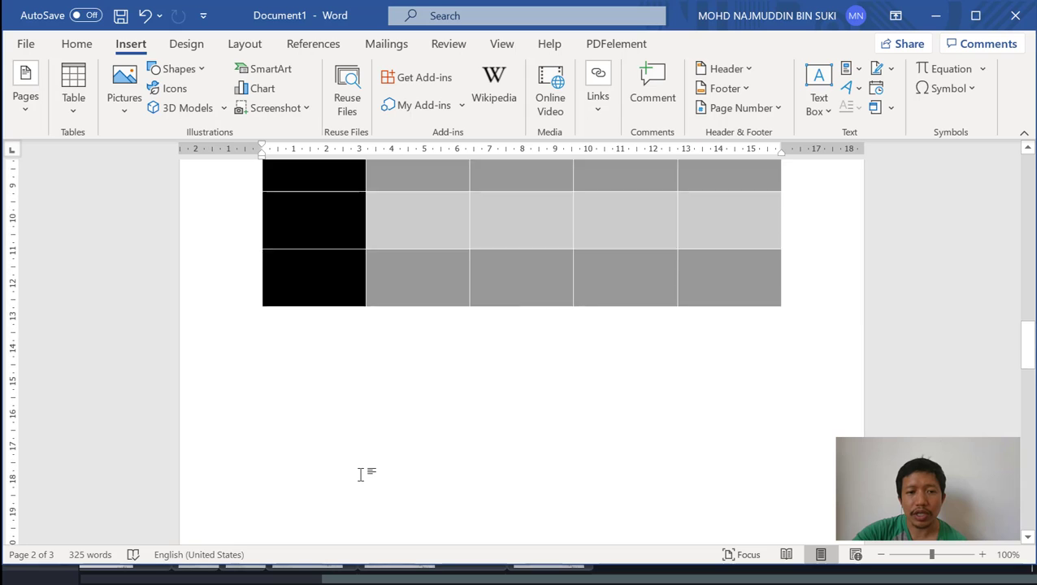
scroll(360, 474, down, 10)
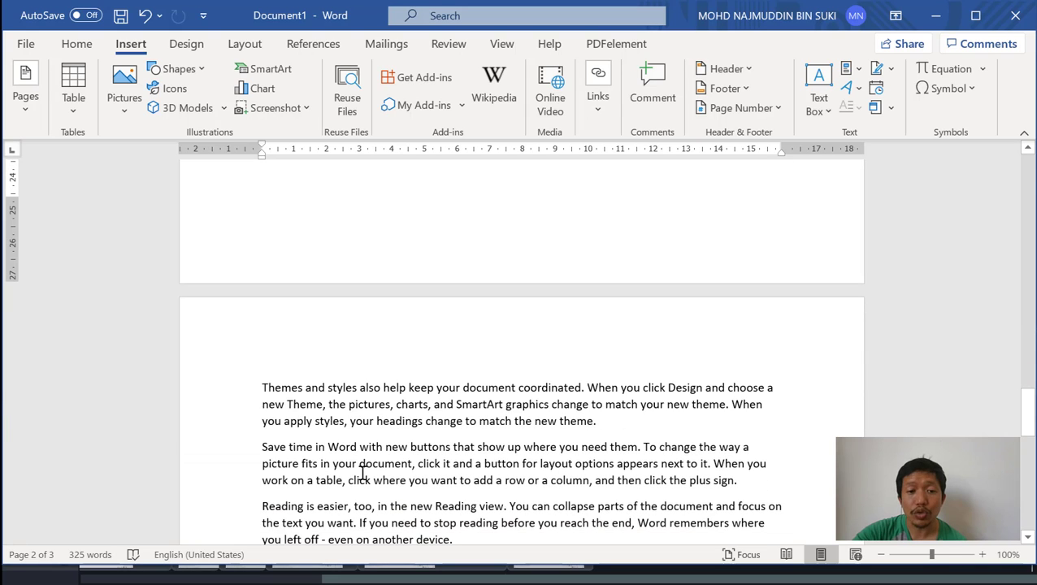
click(257, 383)
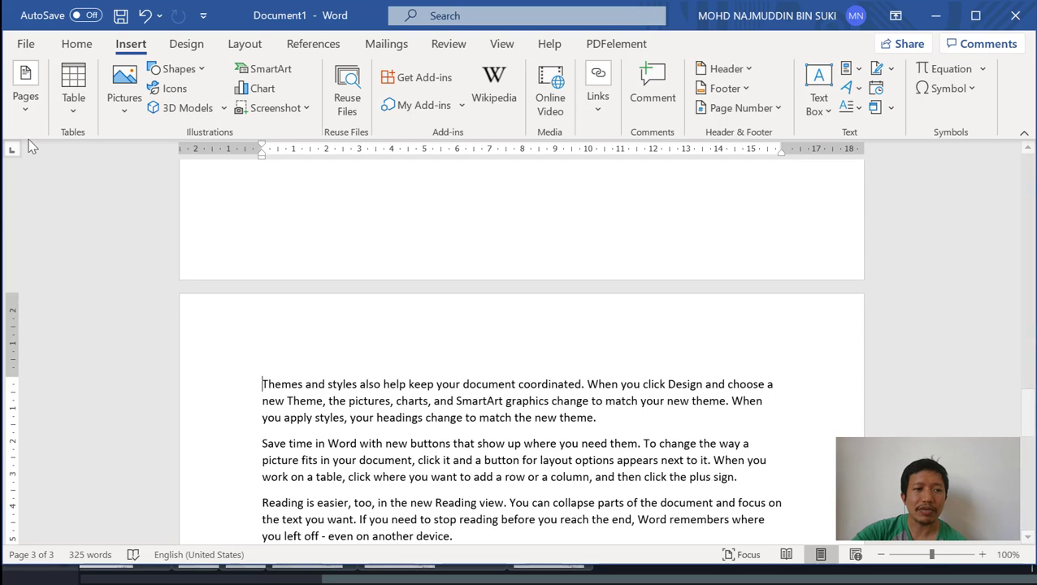
click(29, 116)
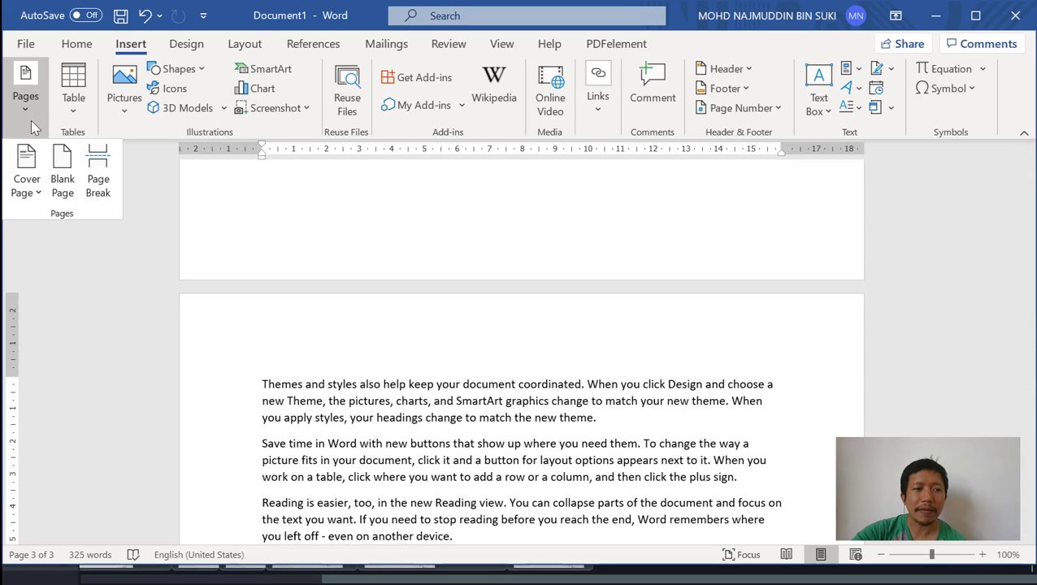
click(98, 186)
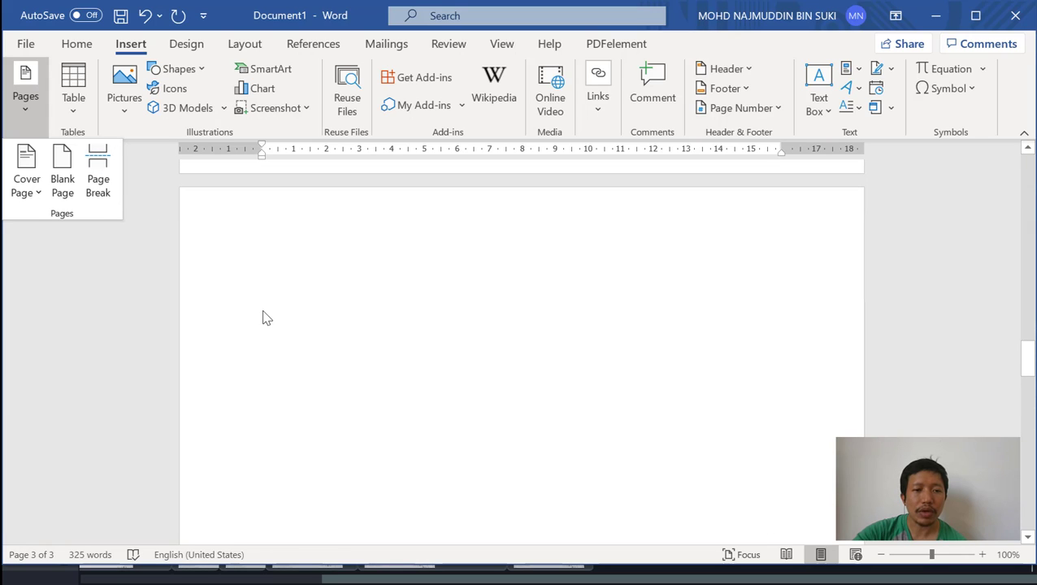
click(294, 284)
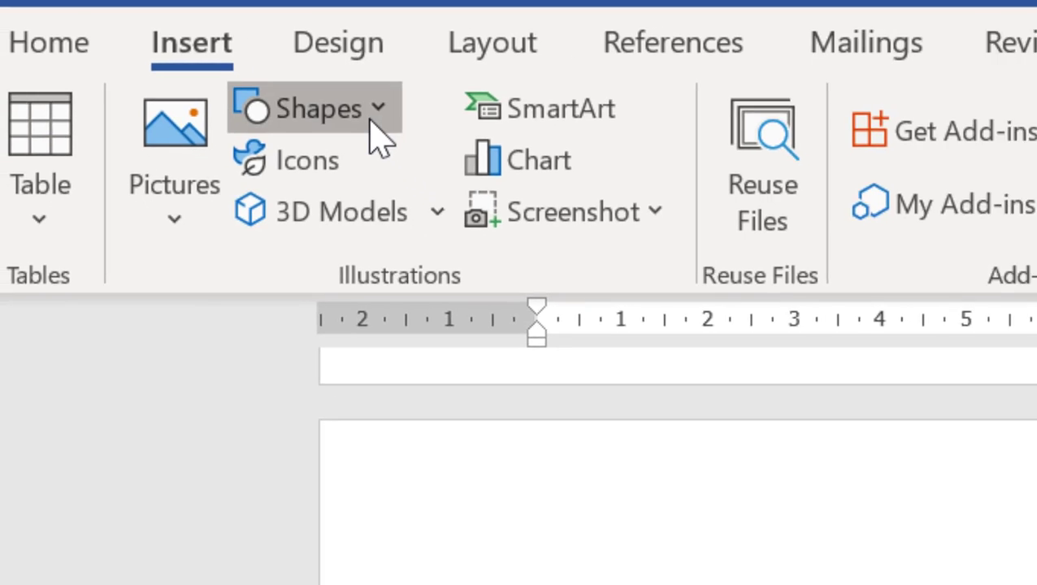
Draw an oval about 8.3 cm wide and 4.3 cm high near the top of the blank page
click(410, 122)
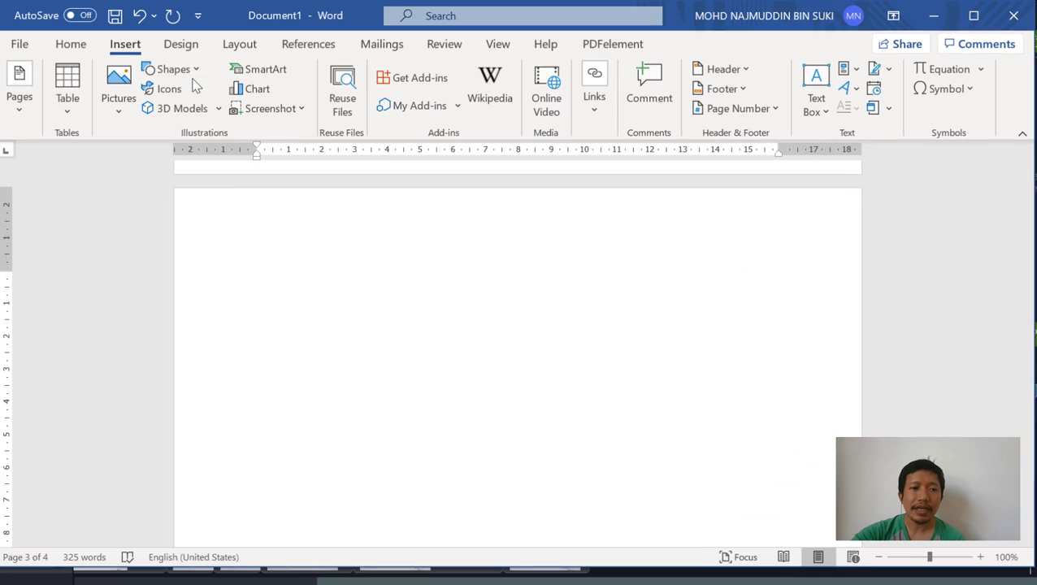
click(193, 69)
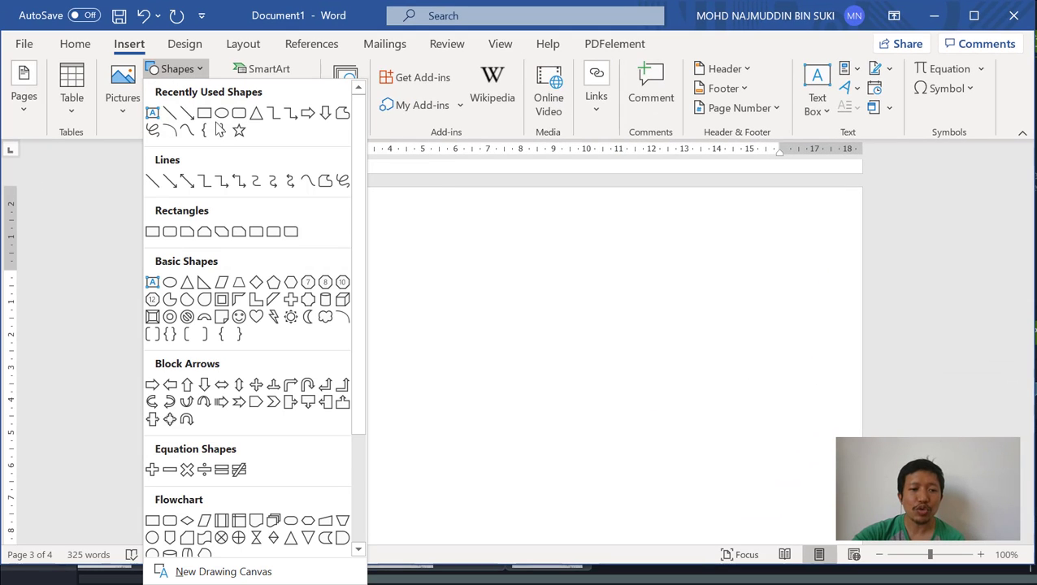
scroll(295, 387, down, 3)
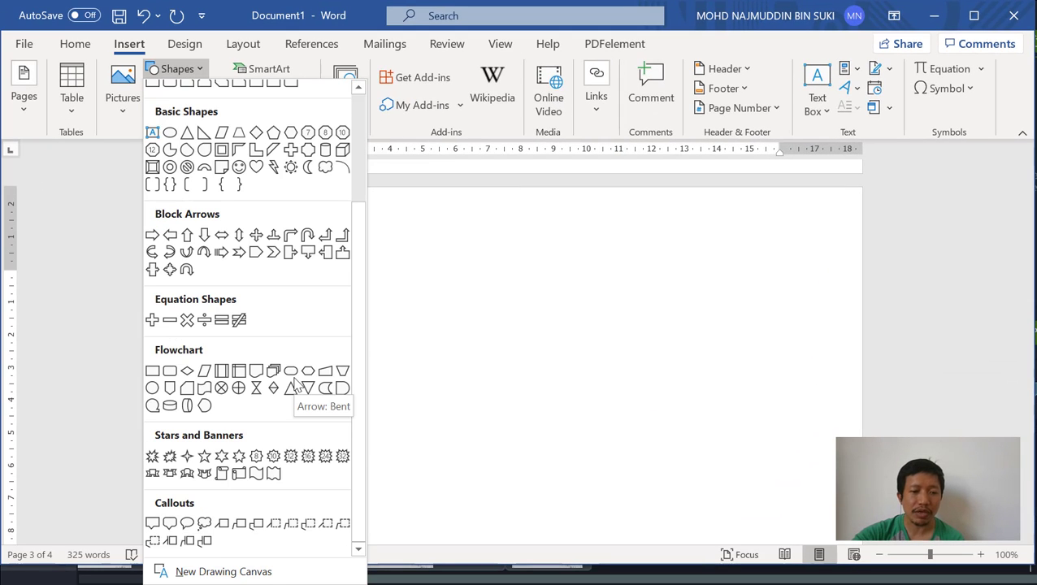
scroll(295, 382, up, 3)
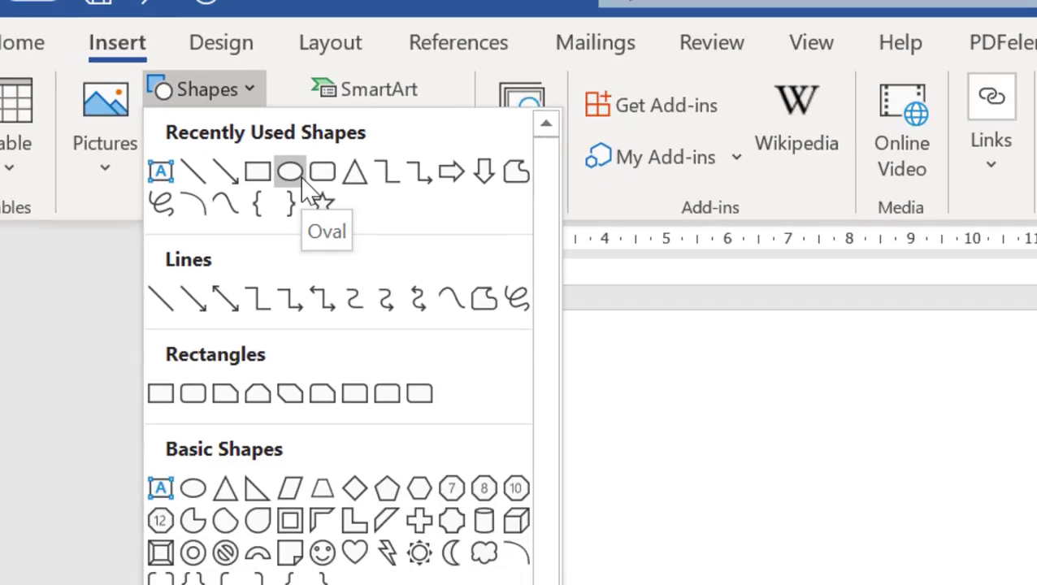
click(293, 173)
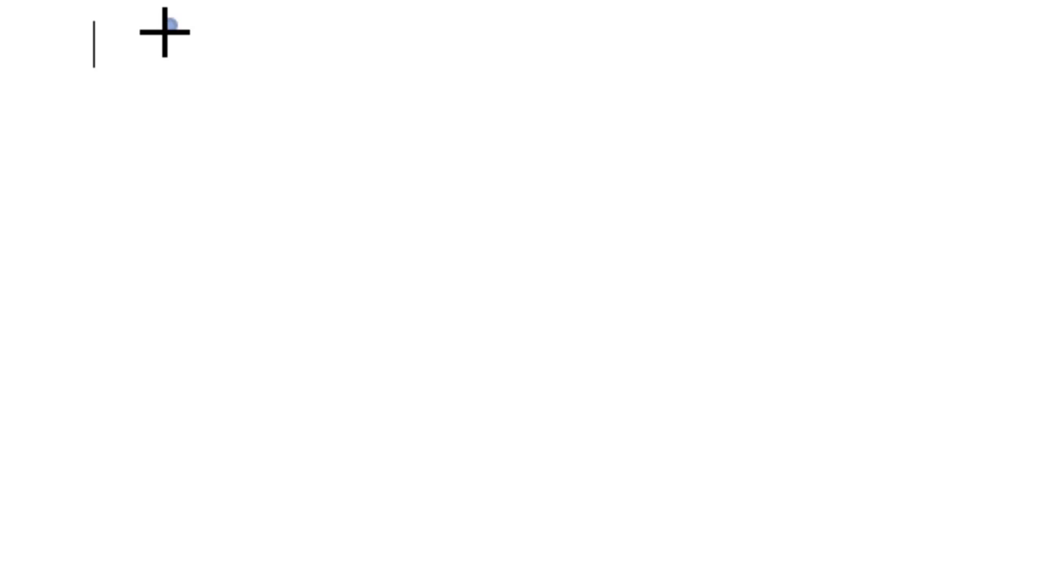
drag(165, 33, 963, 459)
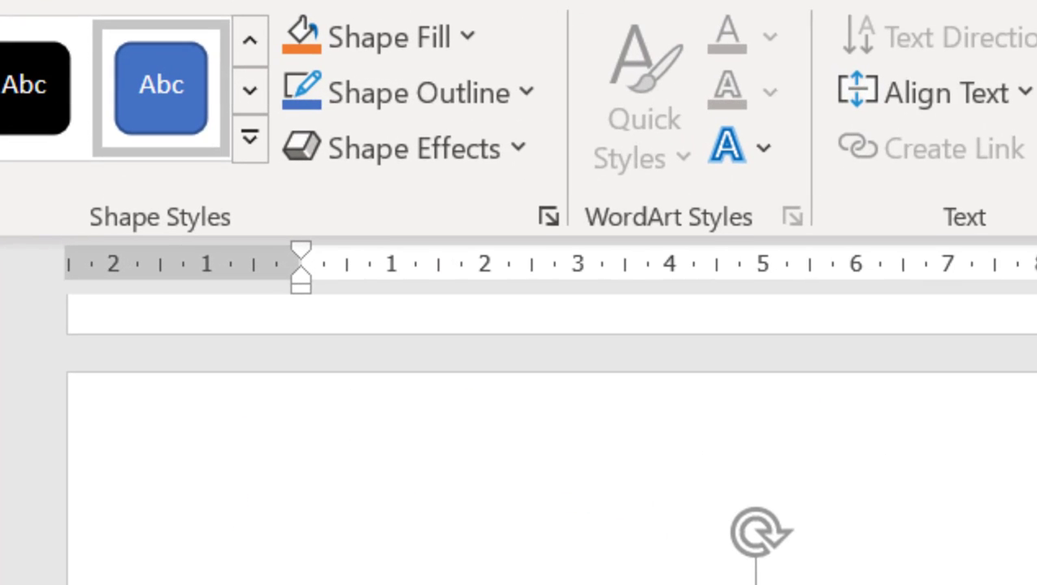
Look over the oval's fill color choices without applying any, and deselect and reselect the oval
click(498, 49)
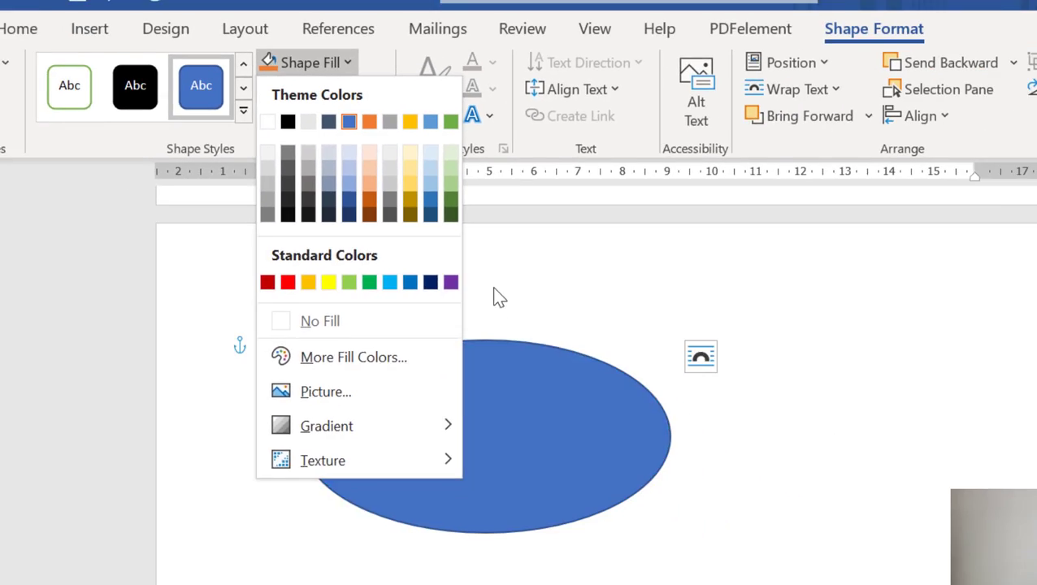
click(505, 210)
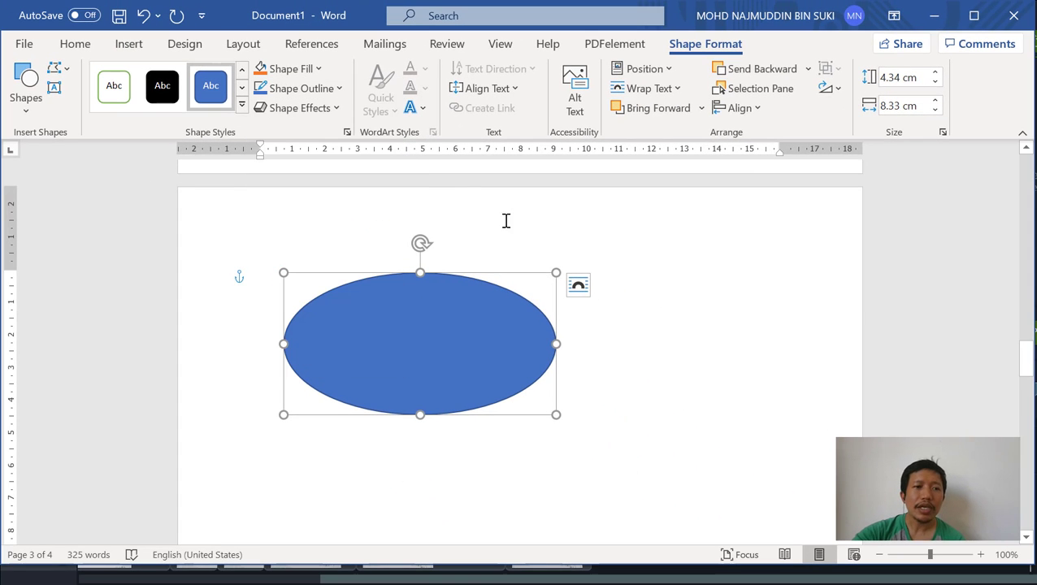
click(650, 350)
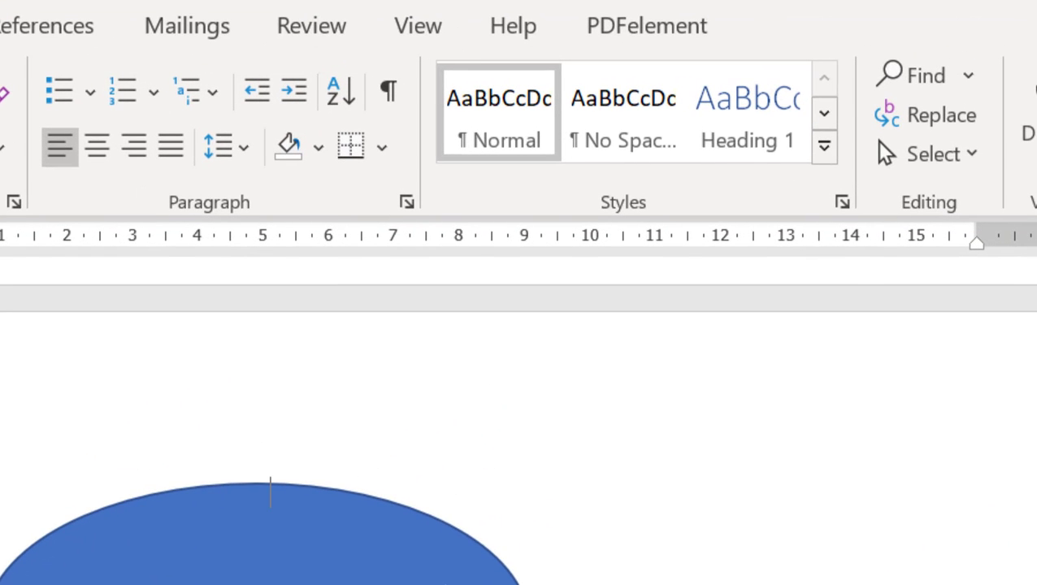
click(271, 496)
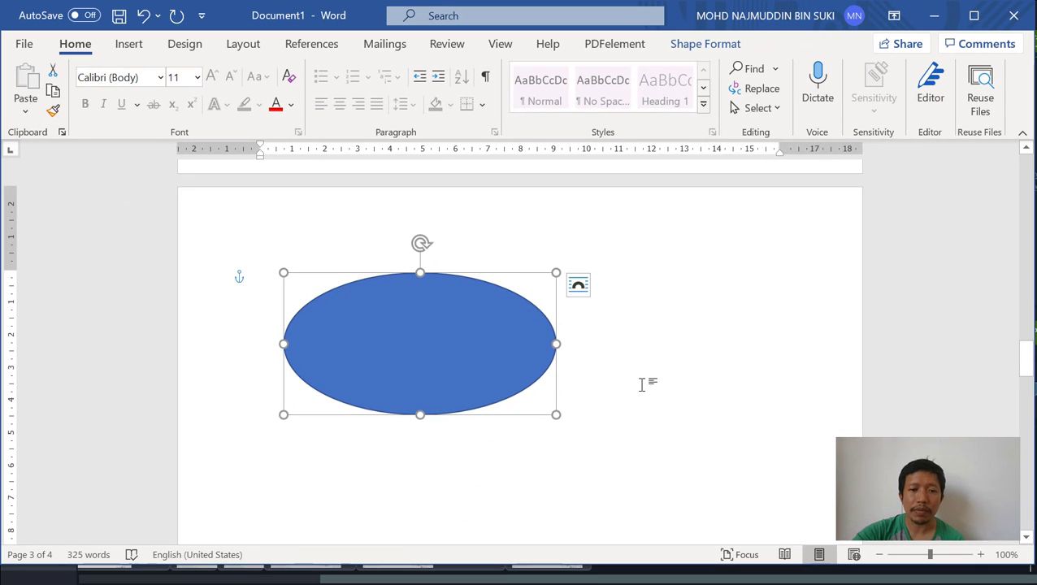
click(668, 529)
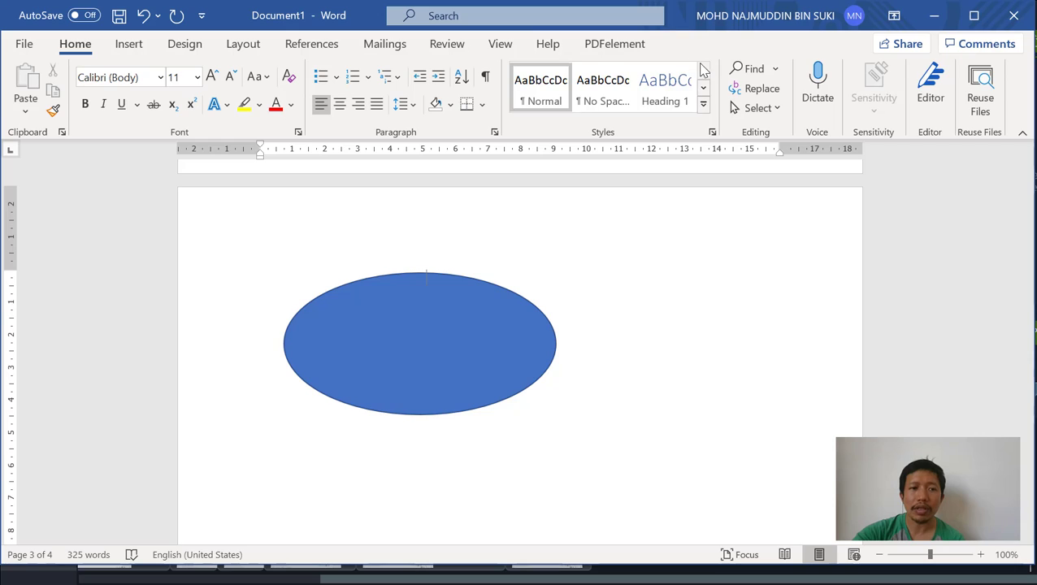
click(494, 324)
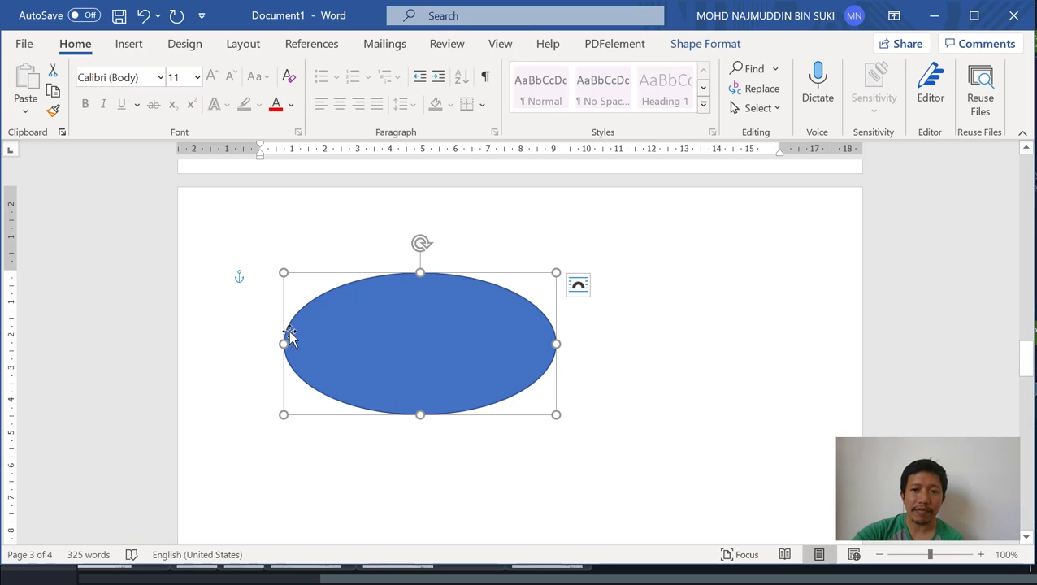
Review the oval's fill colors, custom color settings and outline options without applying any, and deselect the oval
click(699, 53)
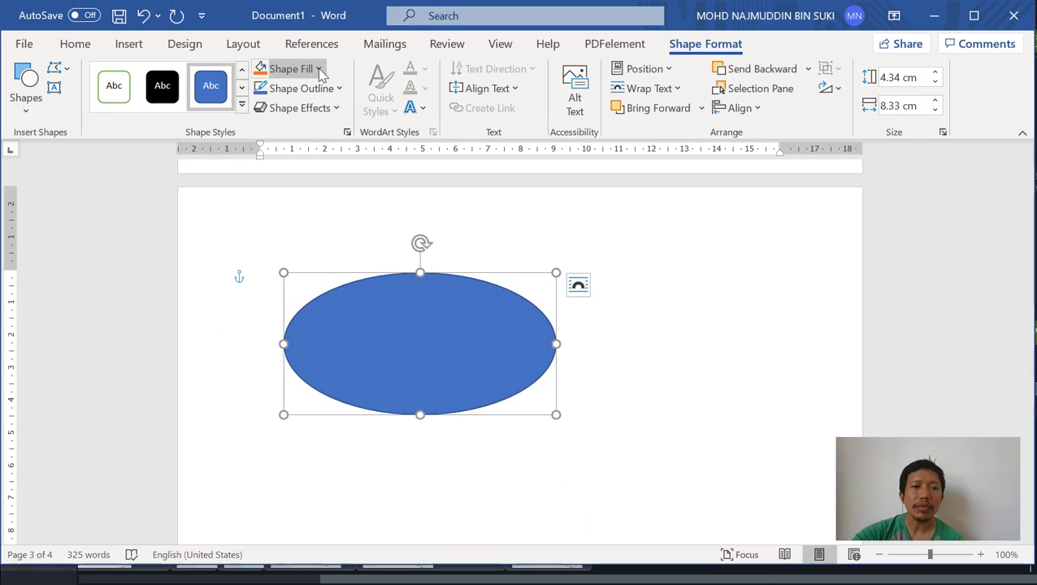
click(320, 72)
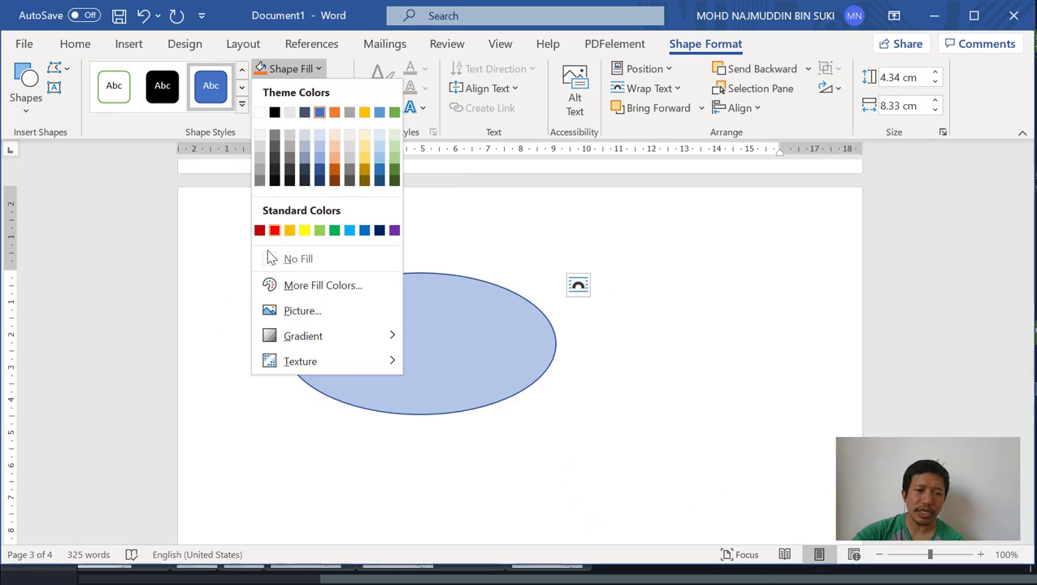
click(320, 290)
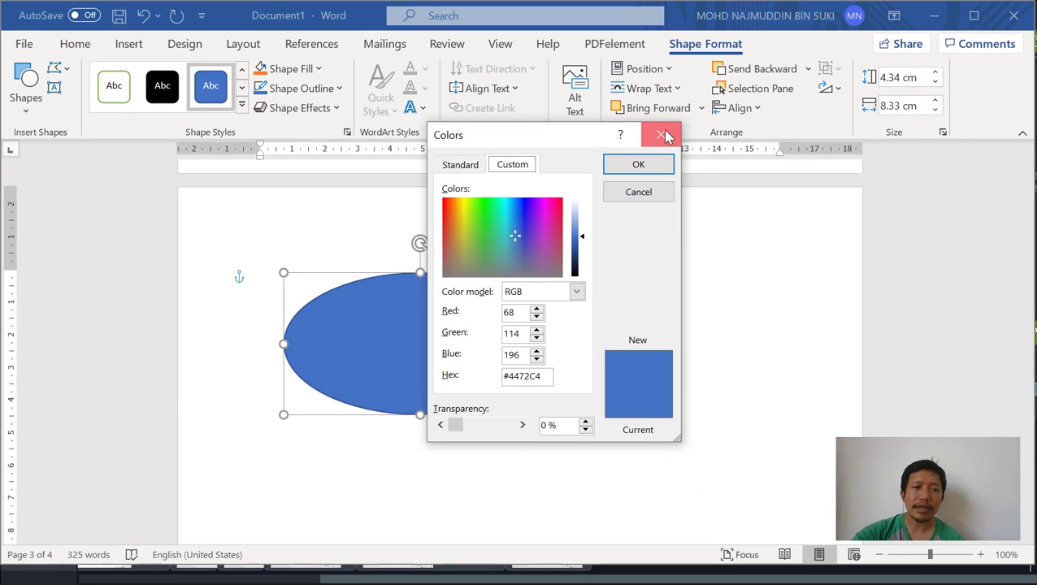
click(660, 134)
click(341, 95)
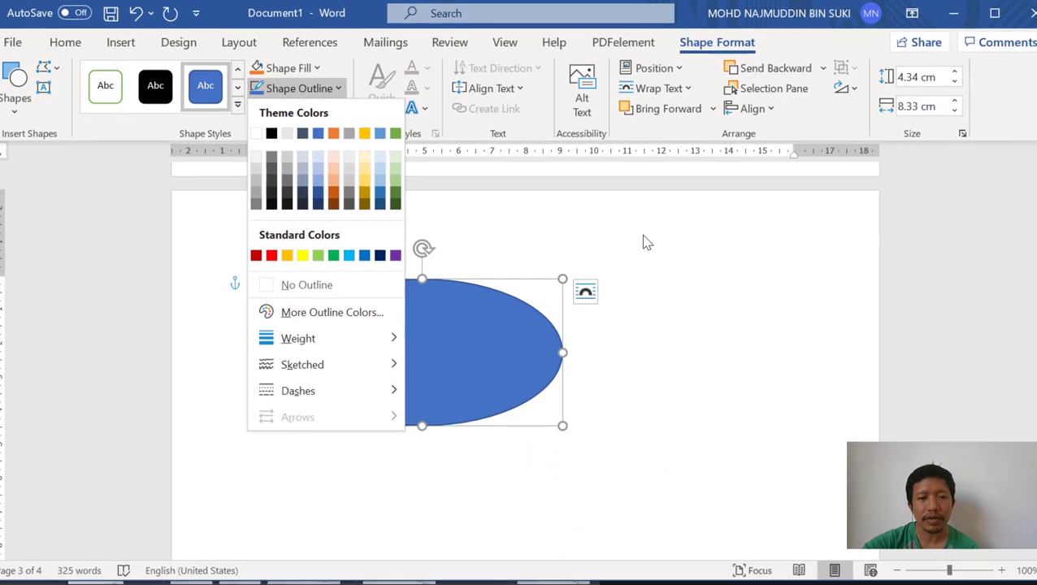
key(Escape)
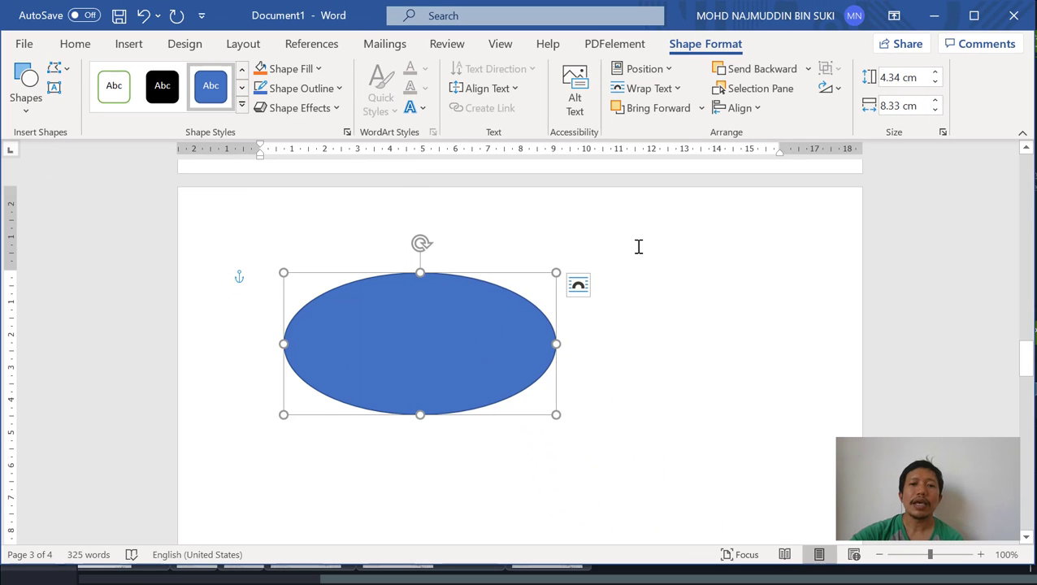
click(639, 246)
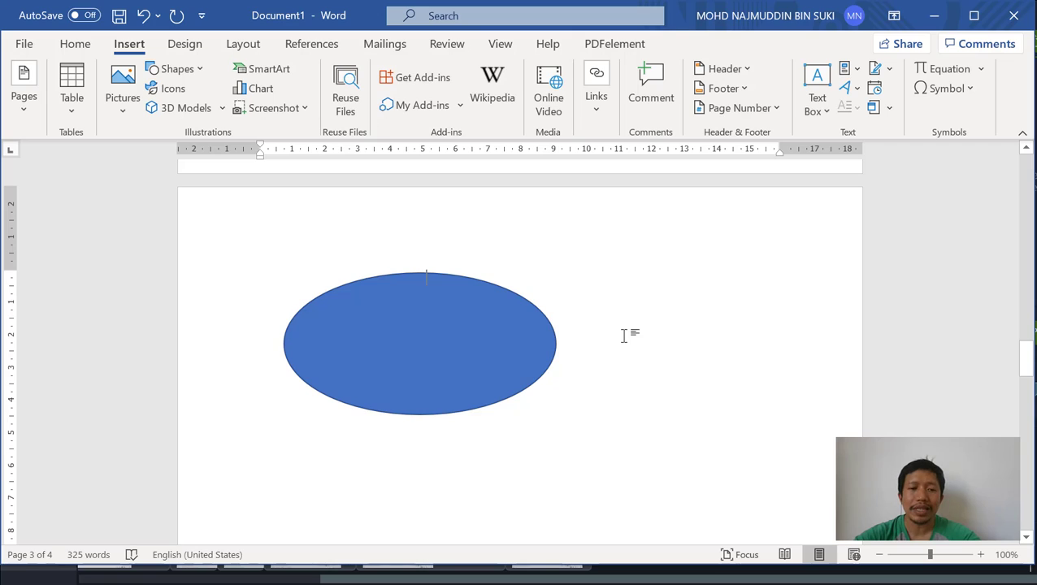
Add the text "Some text here" inside the blue oval
click(504, 316)
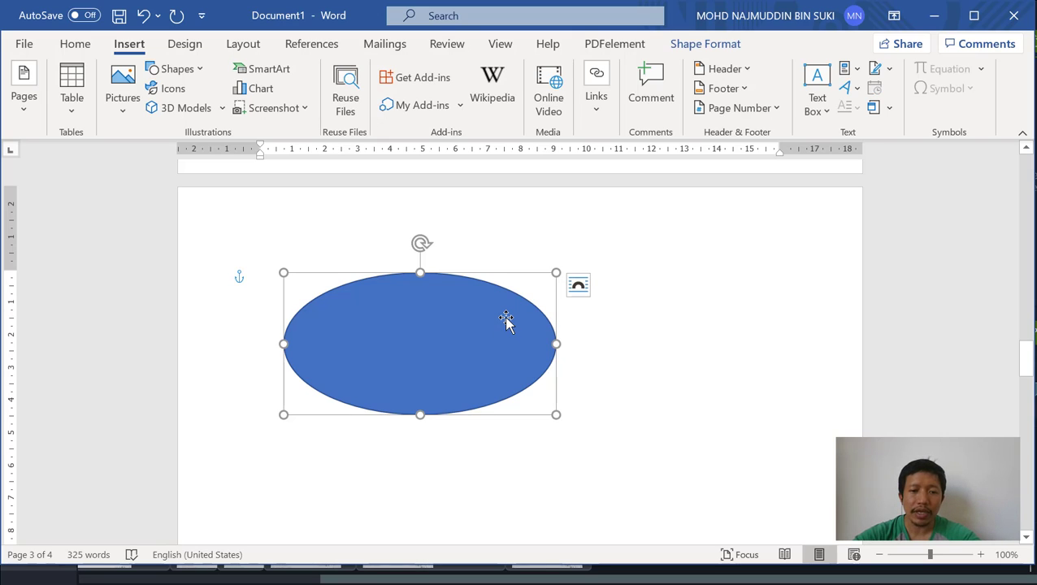
right_click(506, 319)
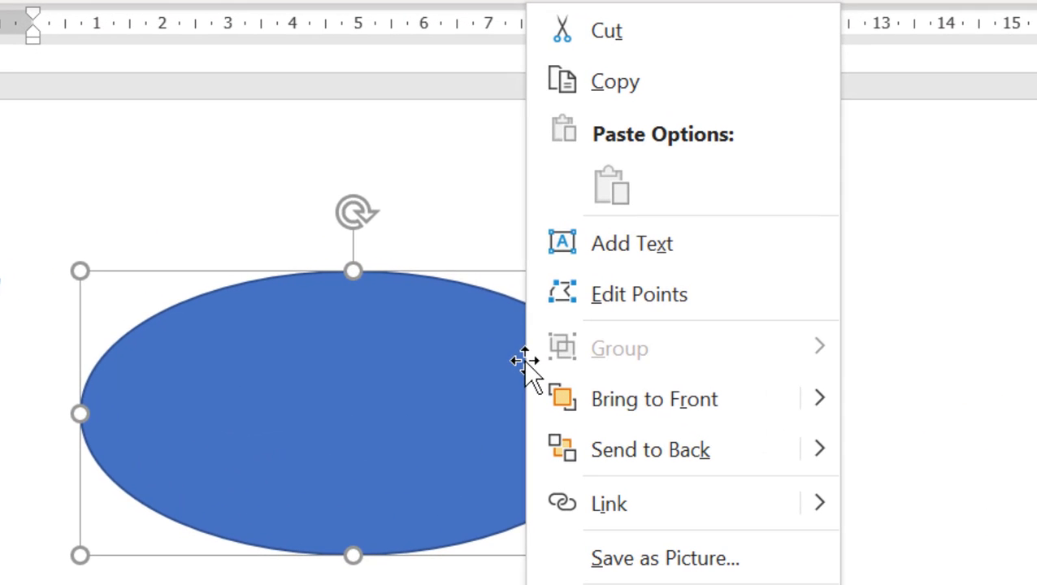
click(600, 253)
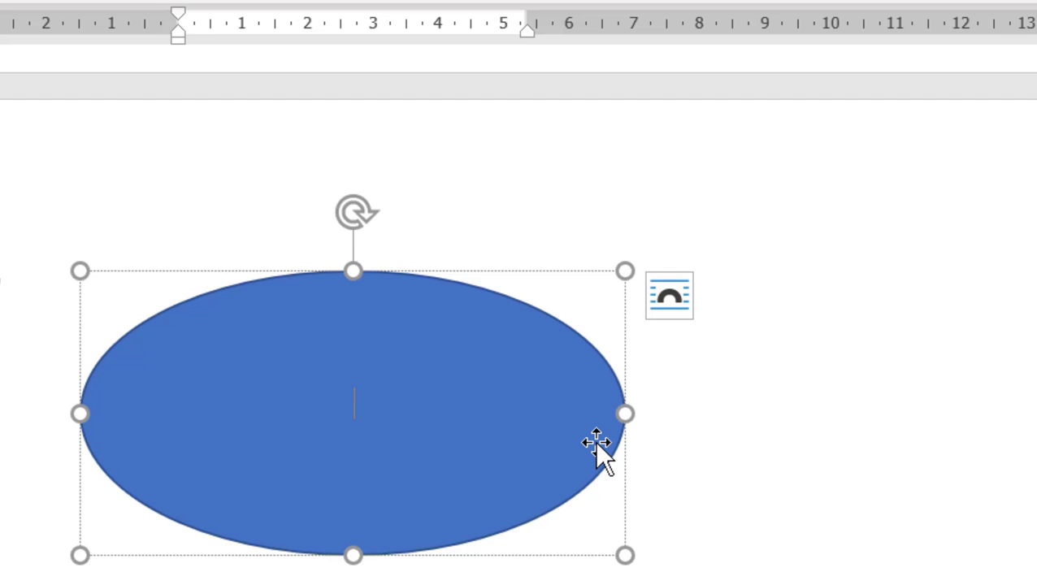
text(some text h)
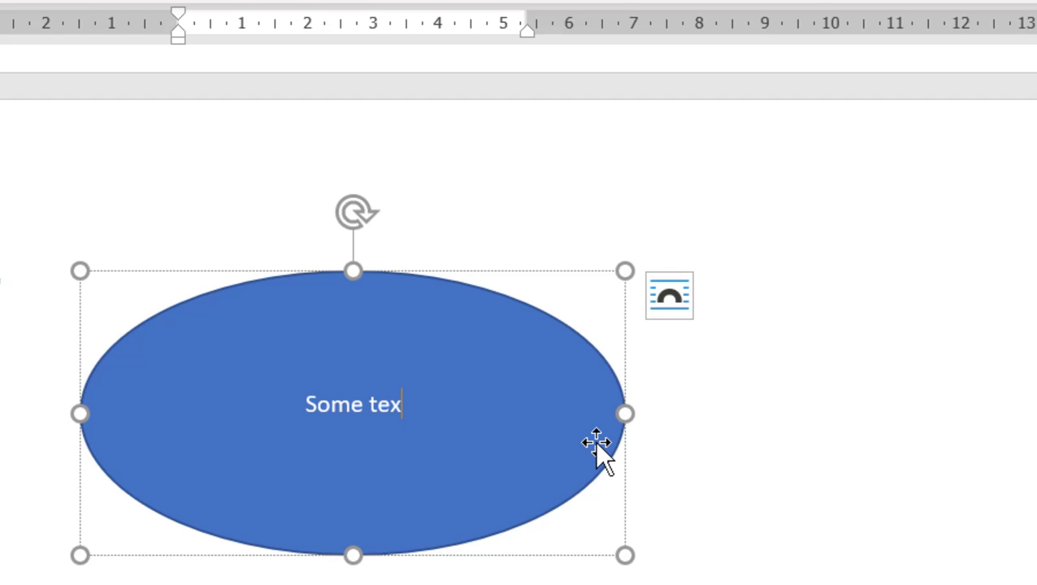
text(ere)
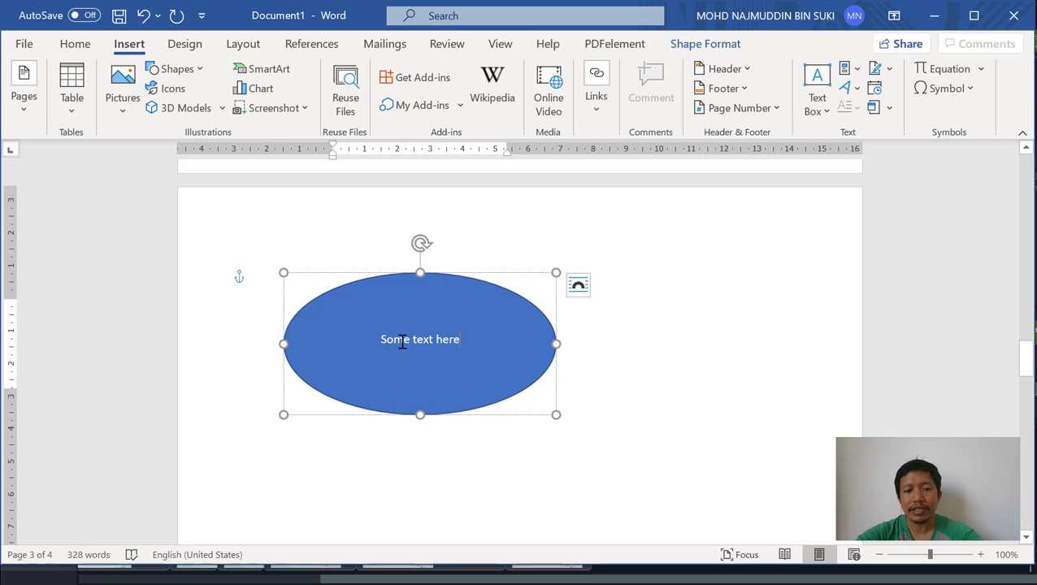
Try a black font color on the oval's text and undo the color change
drag(381, 342, 463, 383)
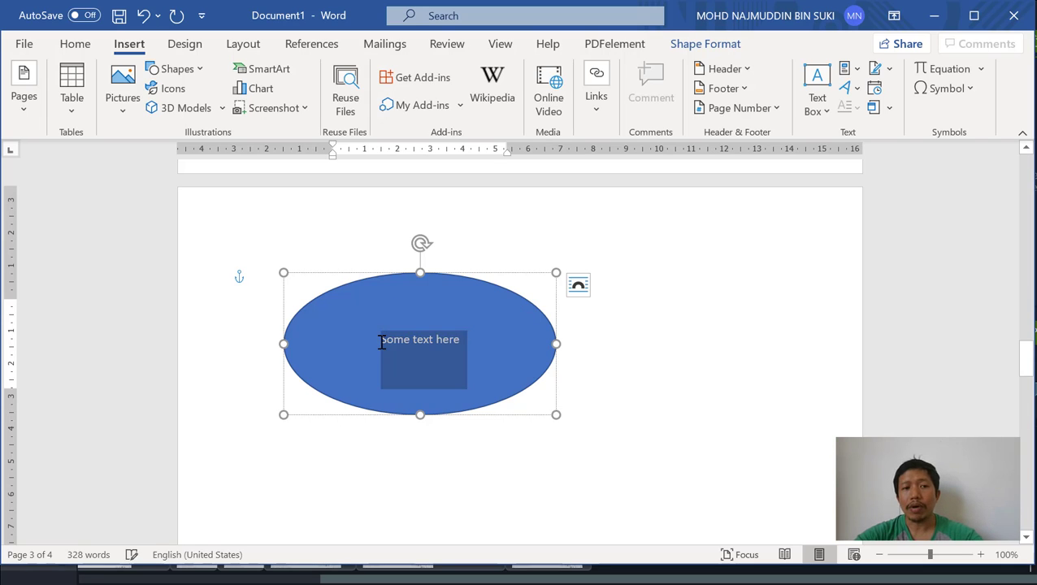
click(73, 45)
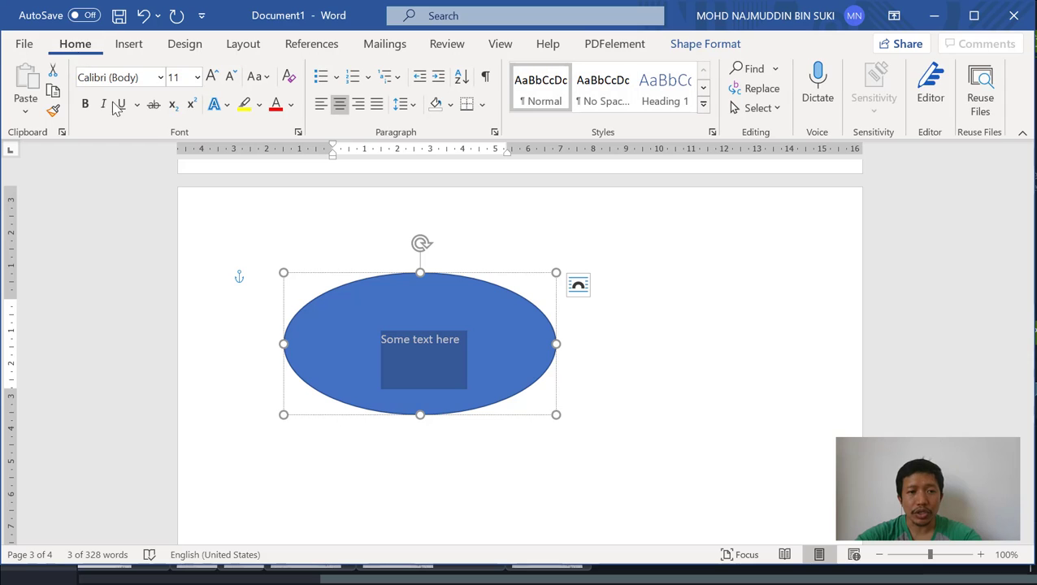
click(291, 105)
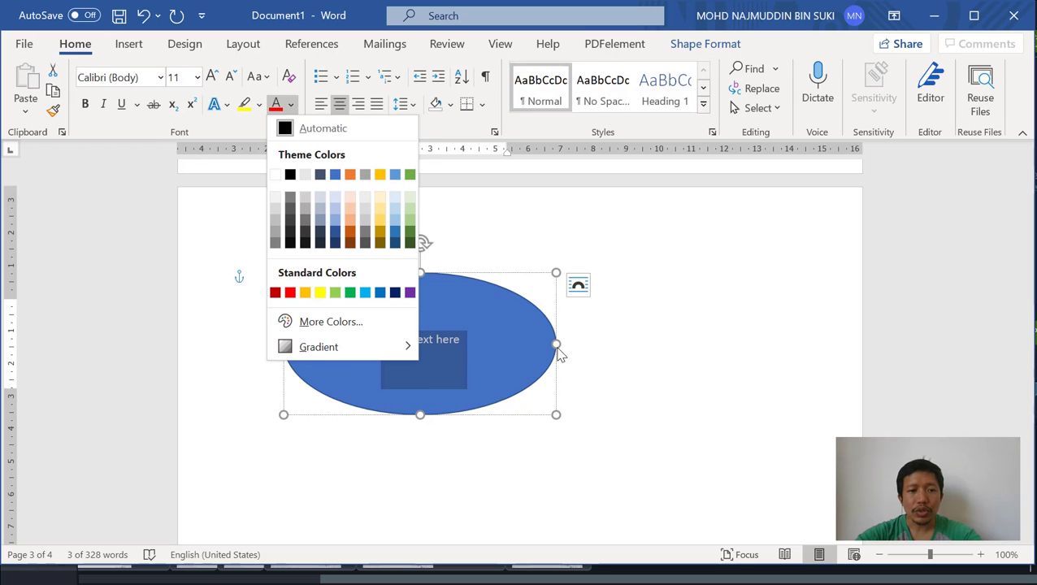
click(290, 242)
click(632, 342)
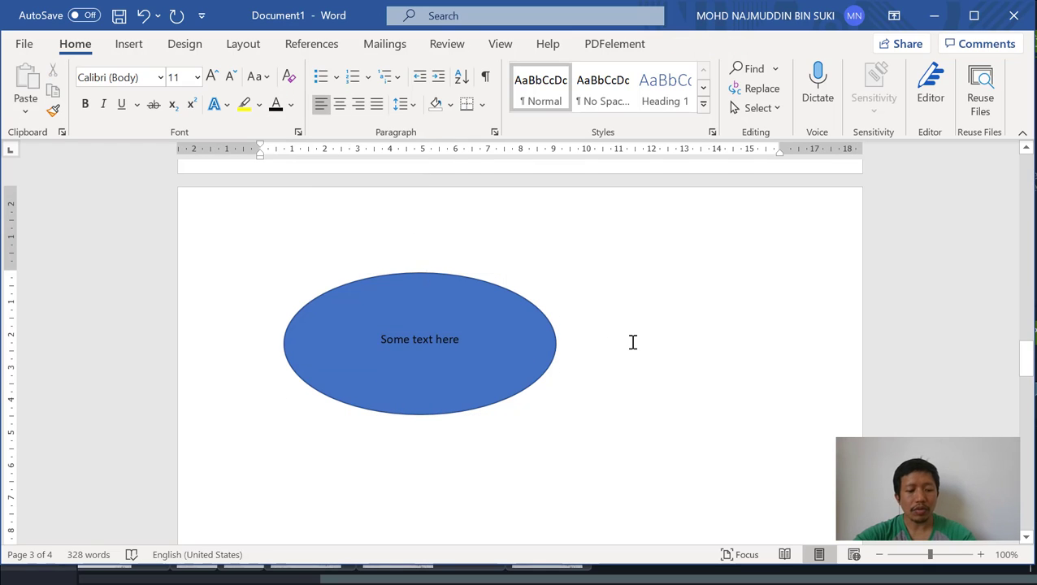
key(ctrl+z)
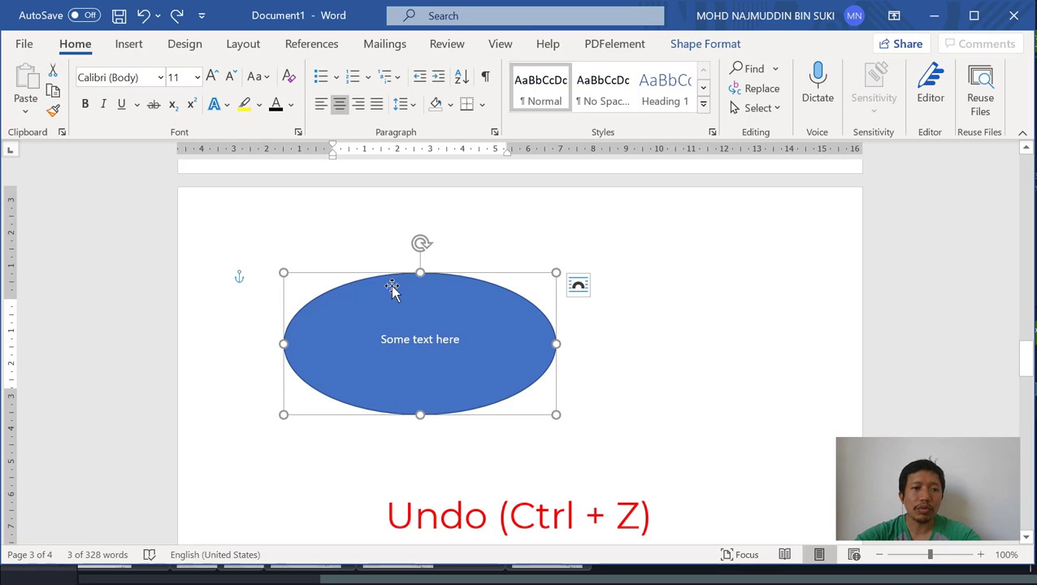
Fill the oval with the standard yellow color
click(705, 44)
click(308, 72)
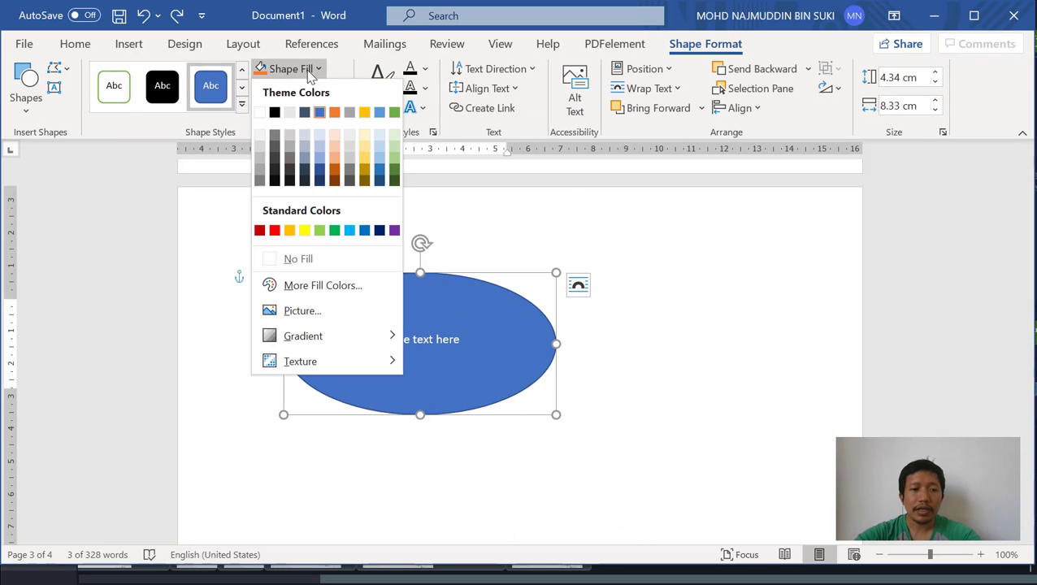
click(305, 240)
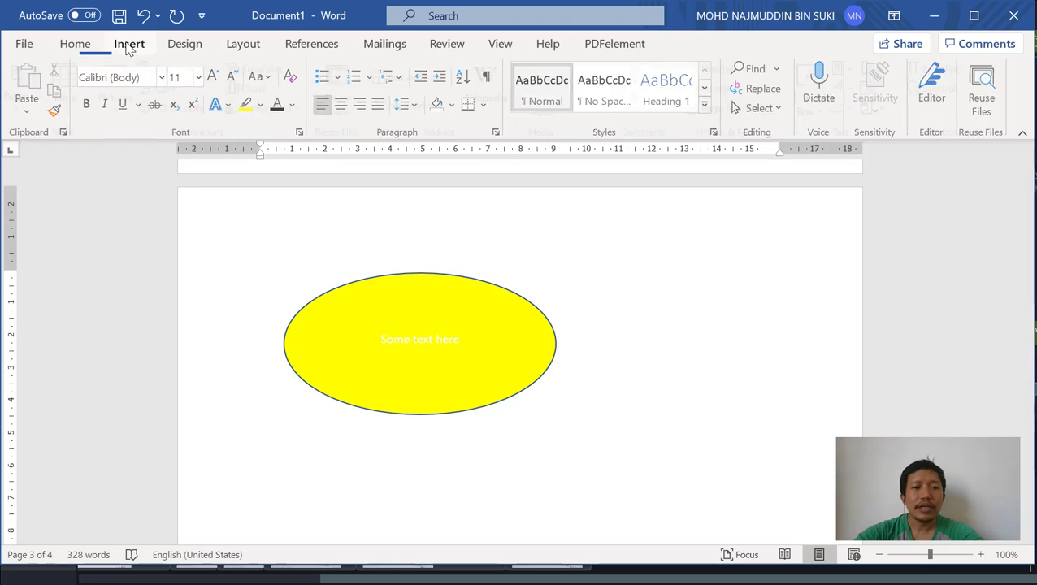
Try rotating the yellow oval slightly clockwise and undo the rotation
click(128, 44)
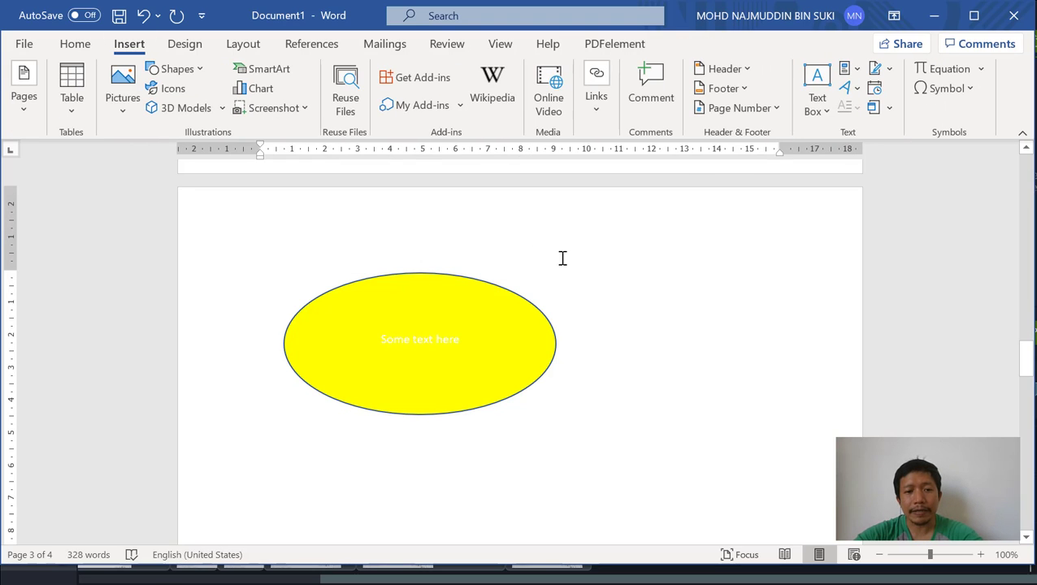
click(527, 306)
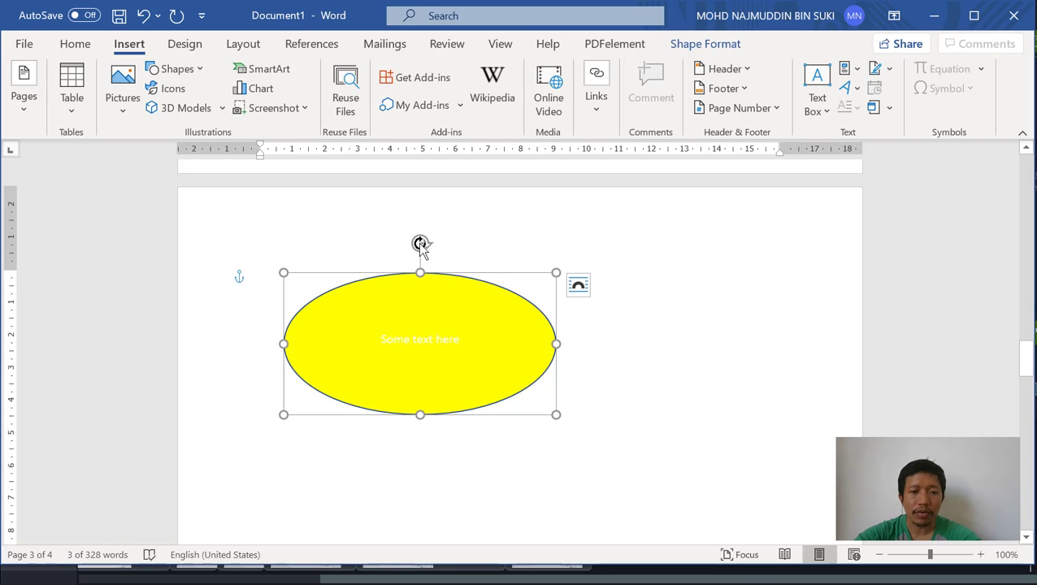
mouse_move(420, 244)
mouse_down()
mouse_move(382, 257)
mouse_move(421, 244)
mouse_move(485, 268)
mouse_move(470, 252)
mouse_move(355, 252)
mouse_move(437, 242)
mouse_up()
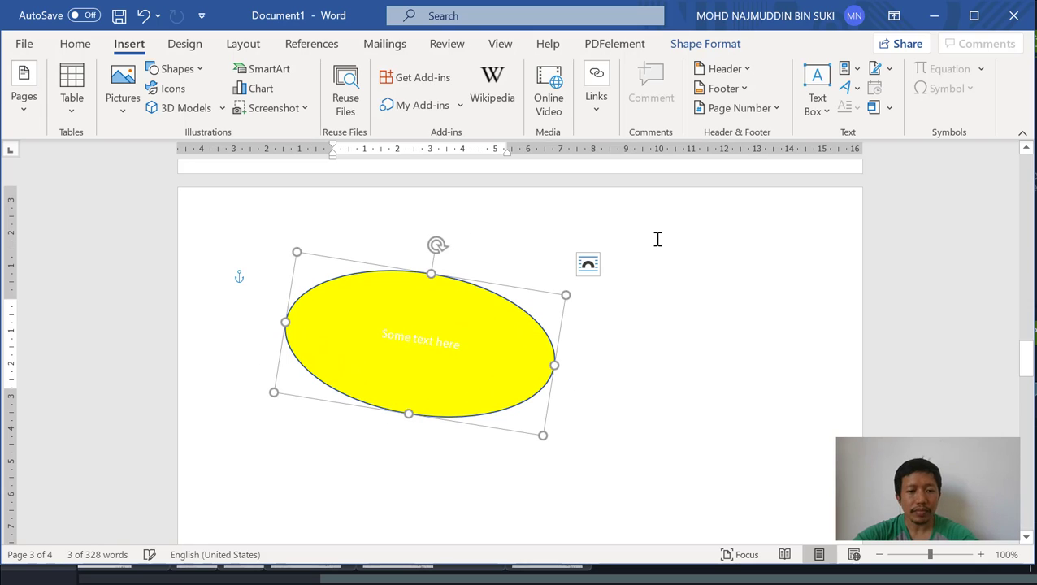
key(ctrl+z)
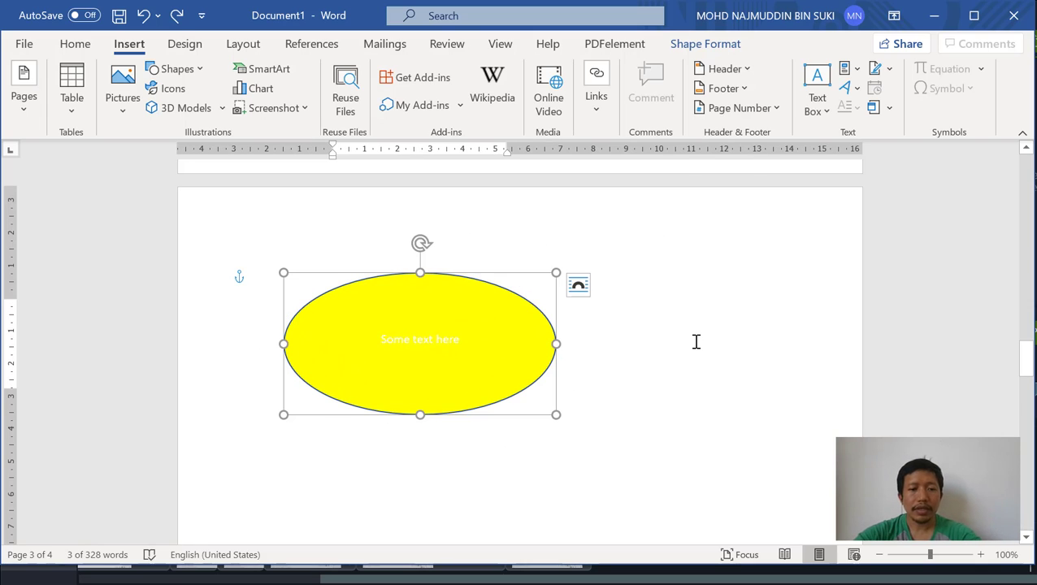
Apply a Perspective 3-D Rotation effect to the yellow oval so it tilts and narrows, and deselect it
click(540, 375)
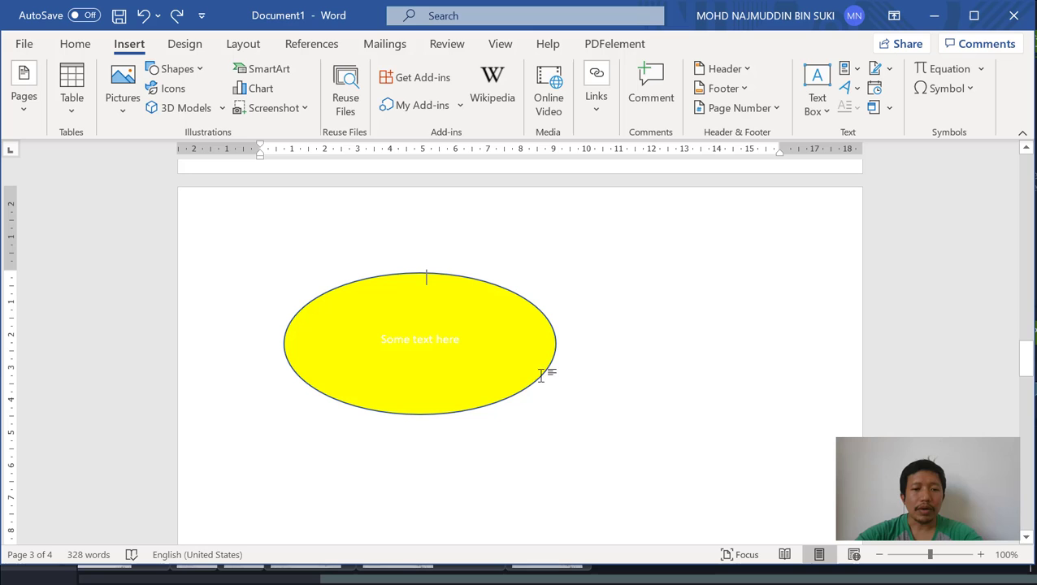
click(488, 342)
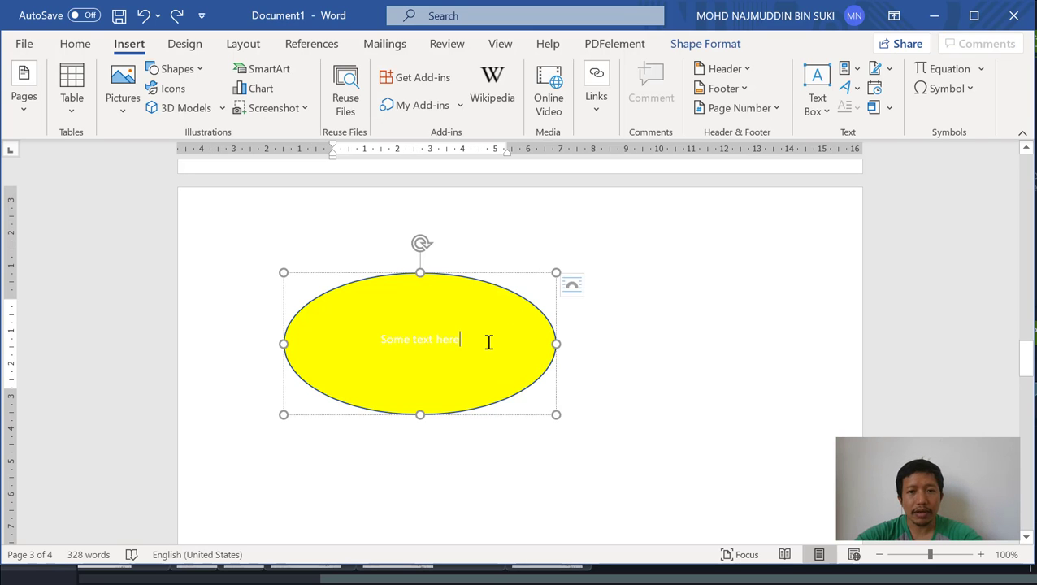
click(707, 35)
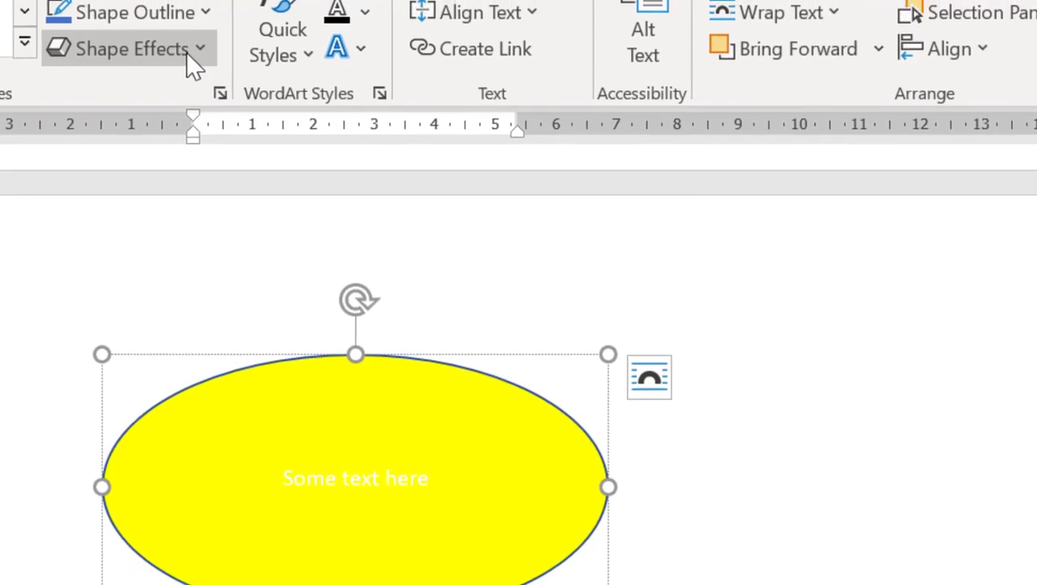
click(320, 108)
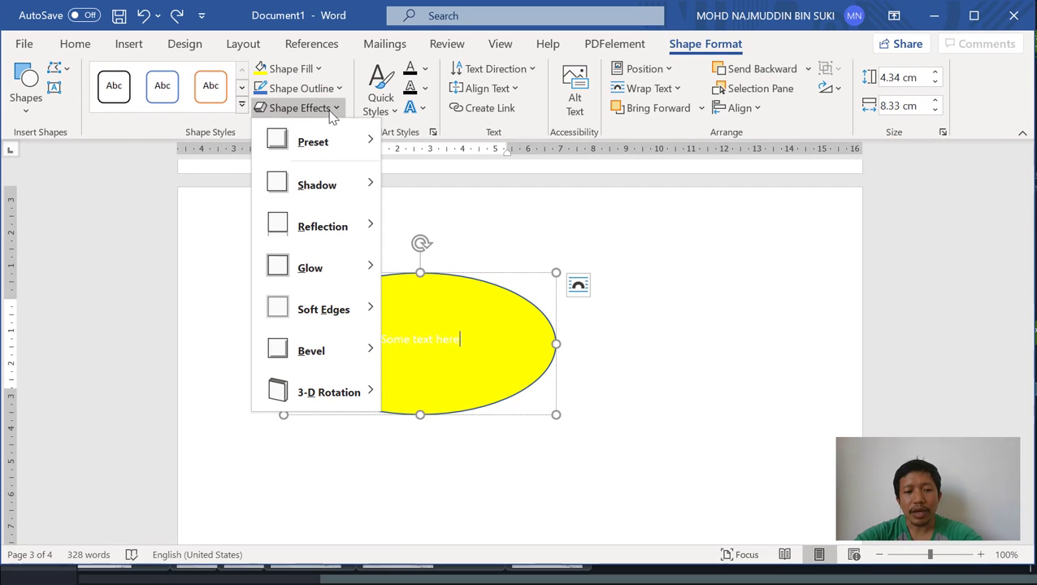
mouse_move(347, 353)
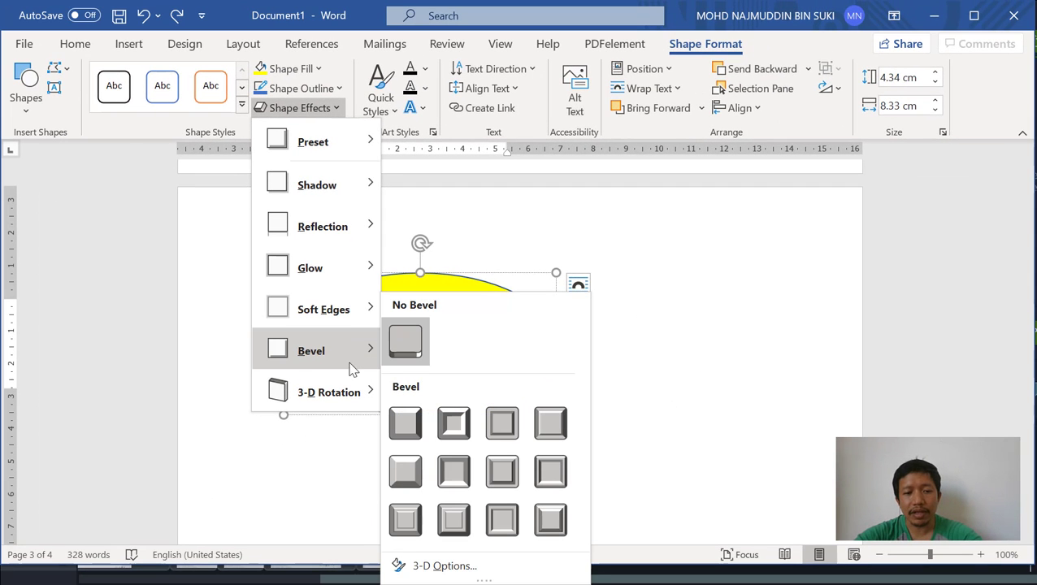
mouse_move(348, 392)
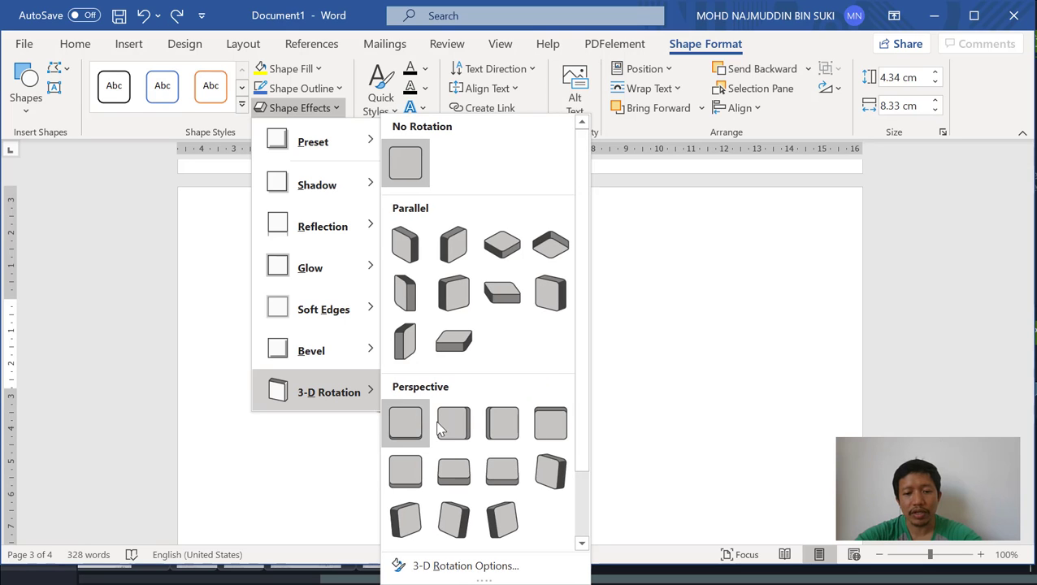
click(546, 477)
click(623, 428)
Add a Bevel effect to the rotated oval to give it a thick raised rim
click(480, 345)
click(299, 108)
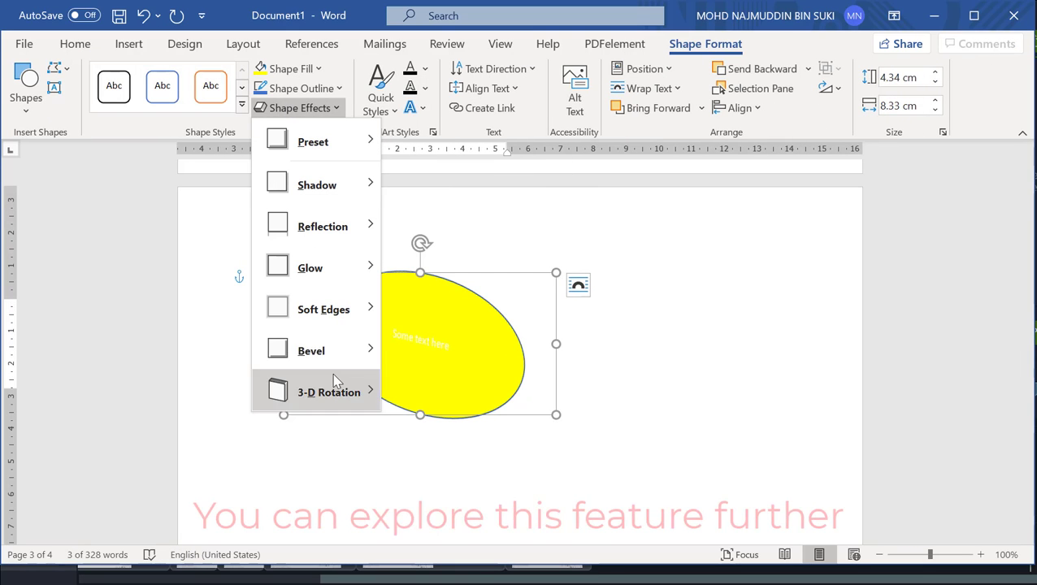
mouse_move(335, 349)
click(505, 535)
click(604, 435)
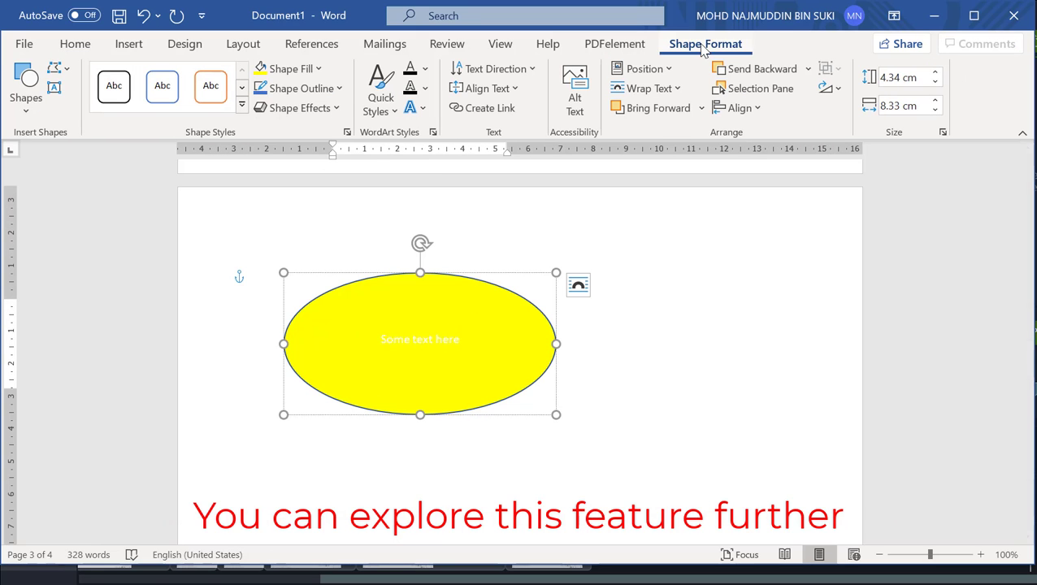
Add a Reflection effect below the beveled oval
click(312, 109)
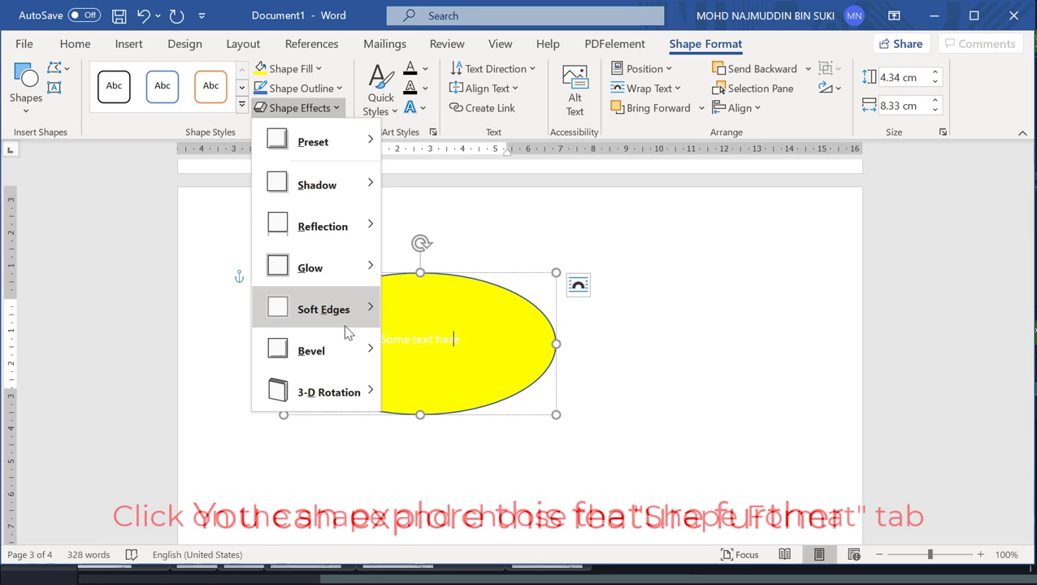
mouse_move(336, 236)
click(469, 340)
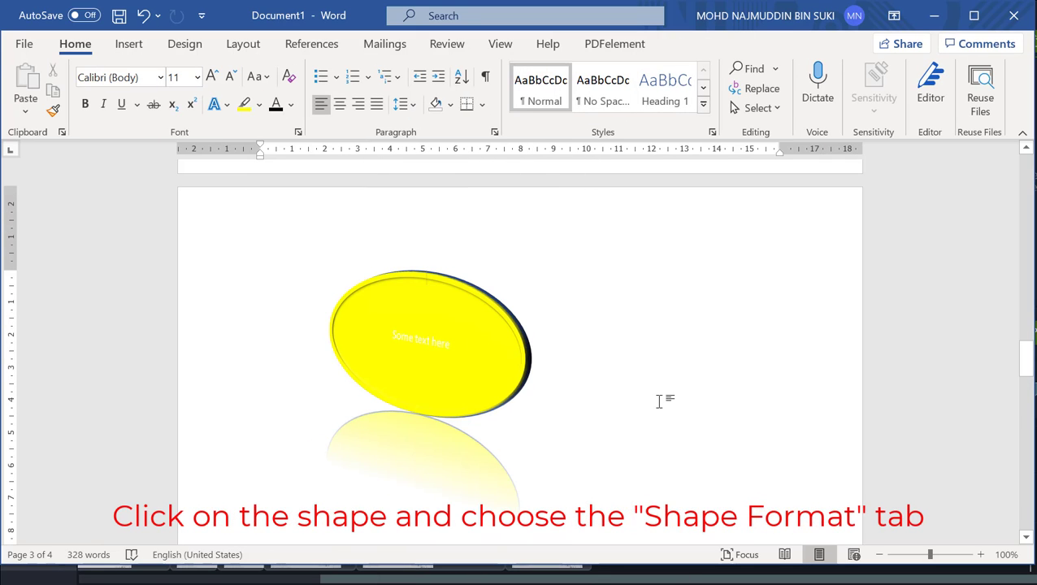
Look over the oval's context options and its Format Shape settings without changing anything, and close them
click(453, 303)
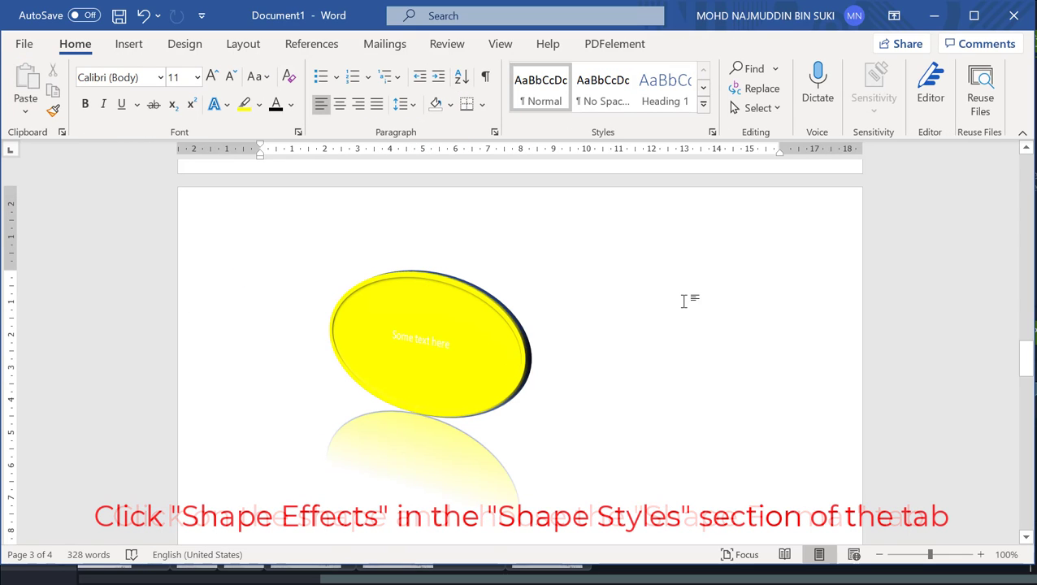
click(457, 335)
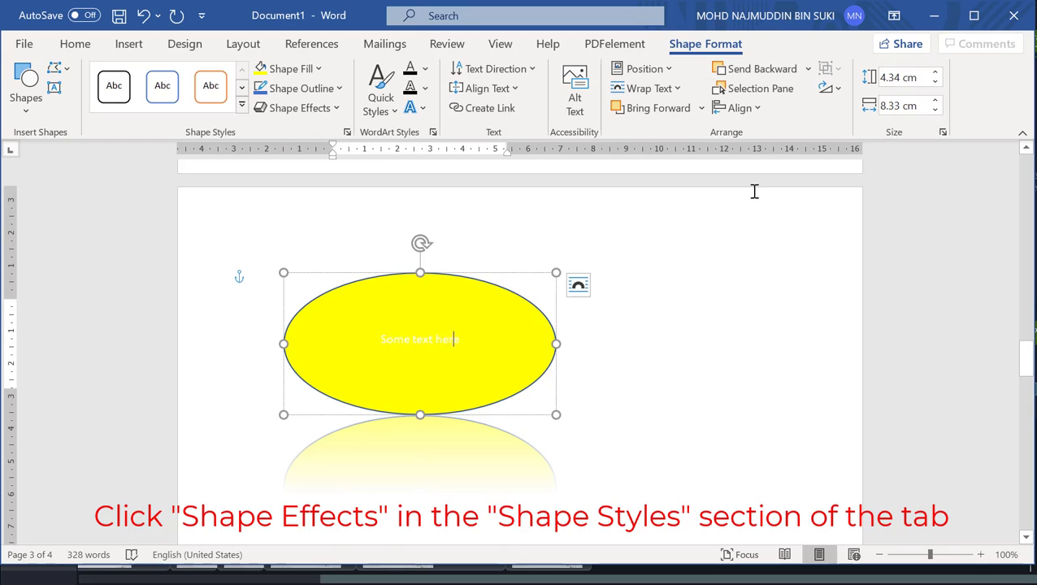
right_click(486, 315)
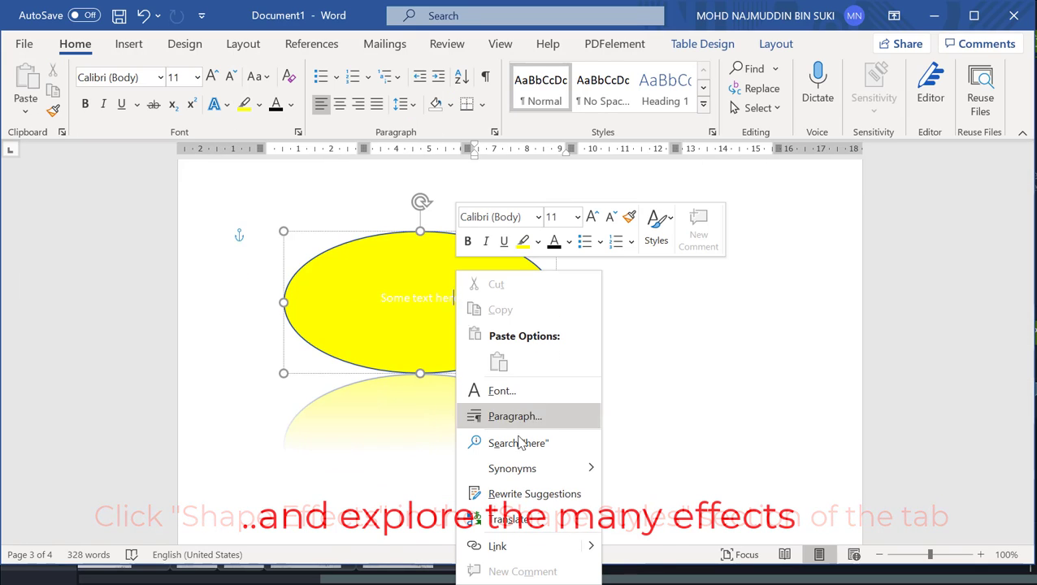
right_click(389, 225)
right_click(388, 220)
click(334, 225)
click(556, 218)
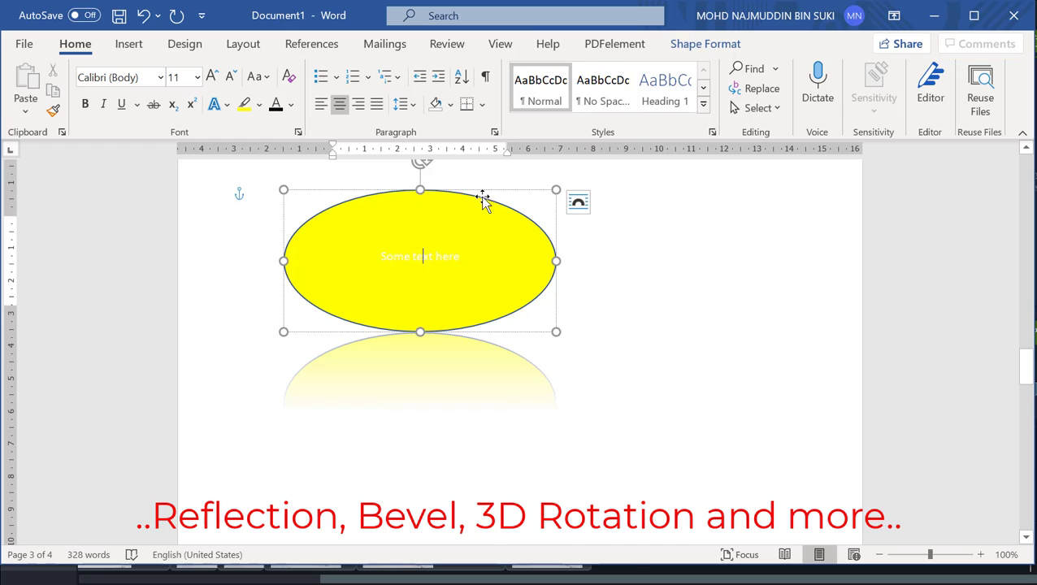
right_click(484, 202)
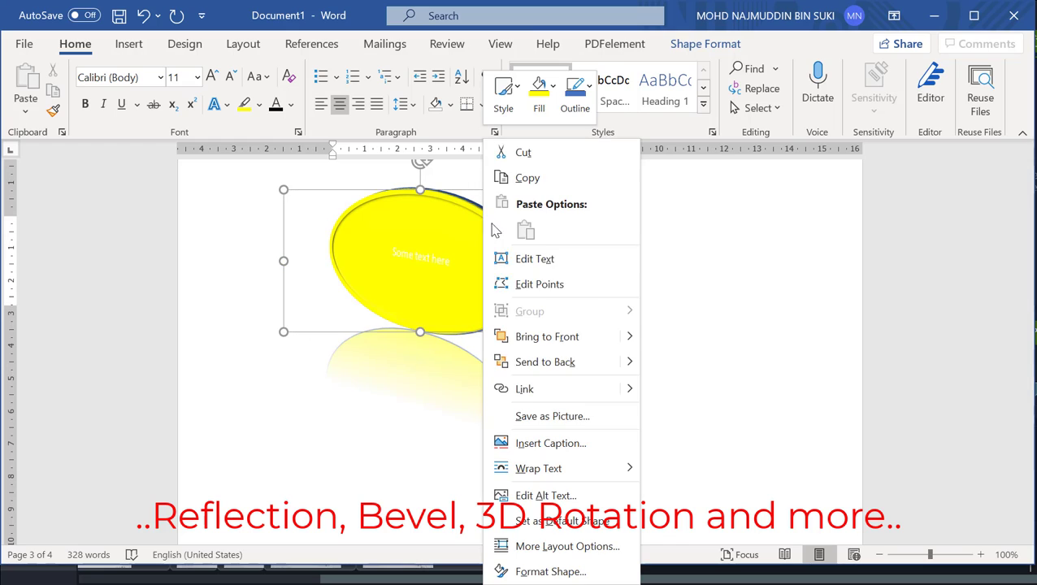
click(577, 570)
click(1015, 158)
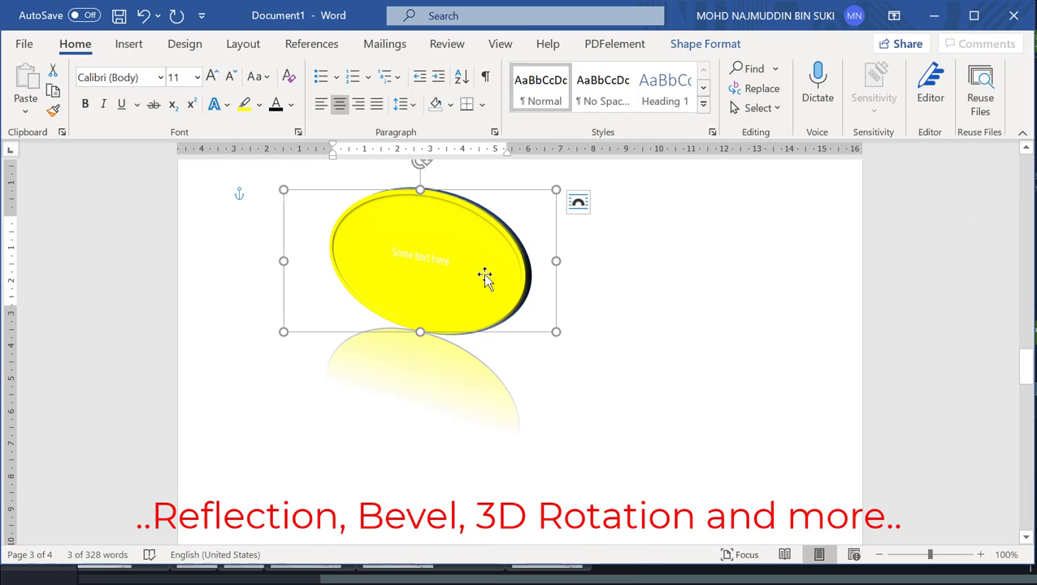
Insert a page break before the paragraph starting "Themes and styles also help" and place the cursor on the new blank page
click(634, 268)
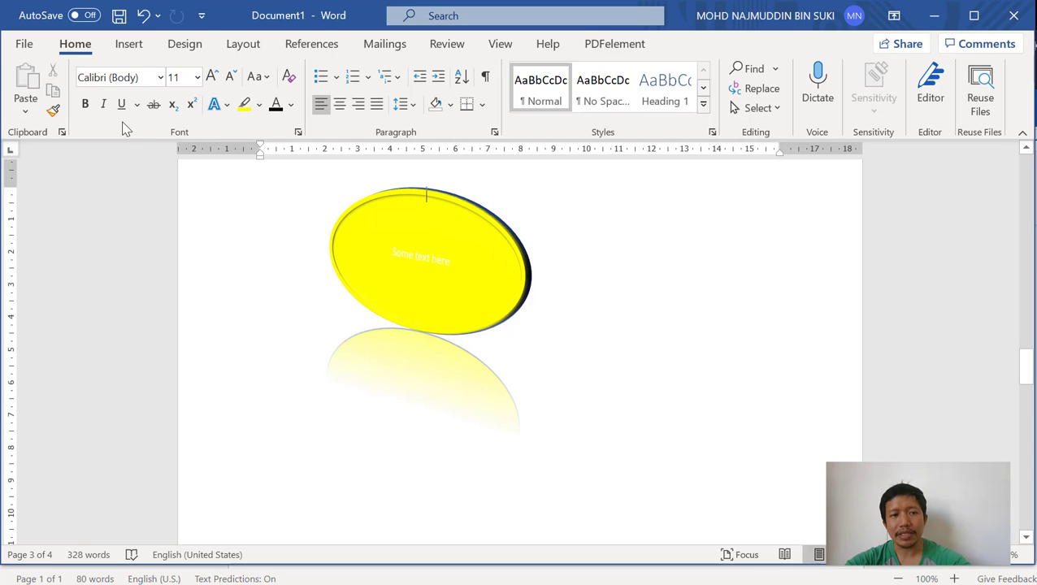
click(128, 47)
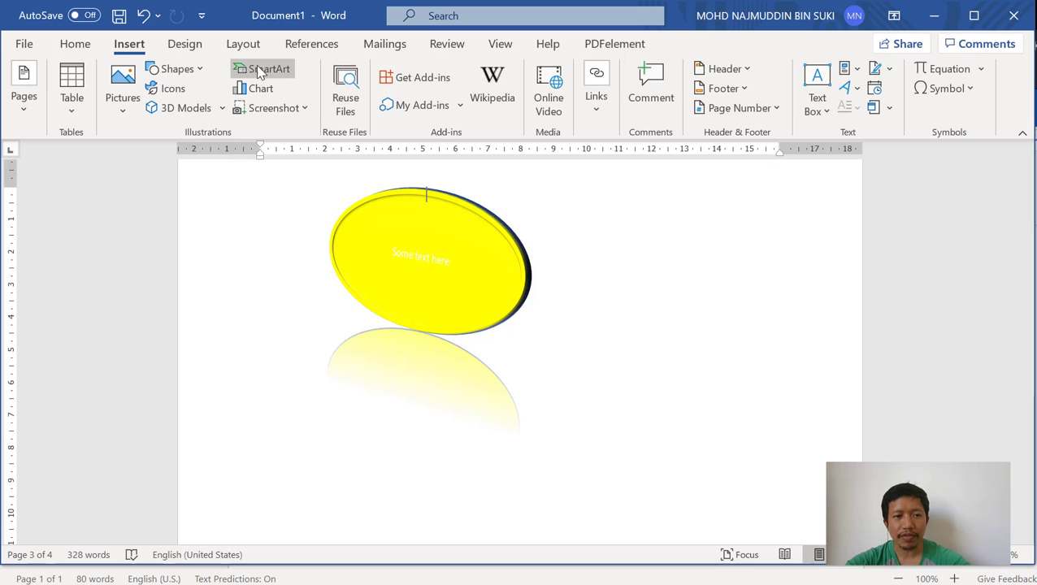
scroll(548, 234, down, 5)
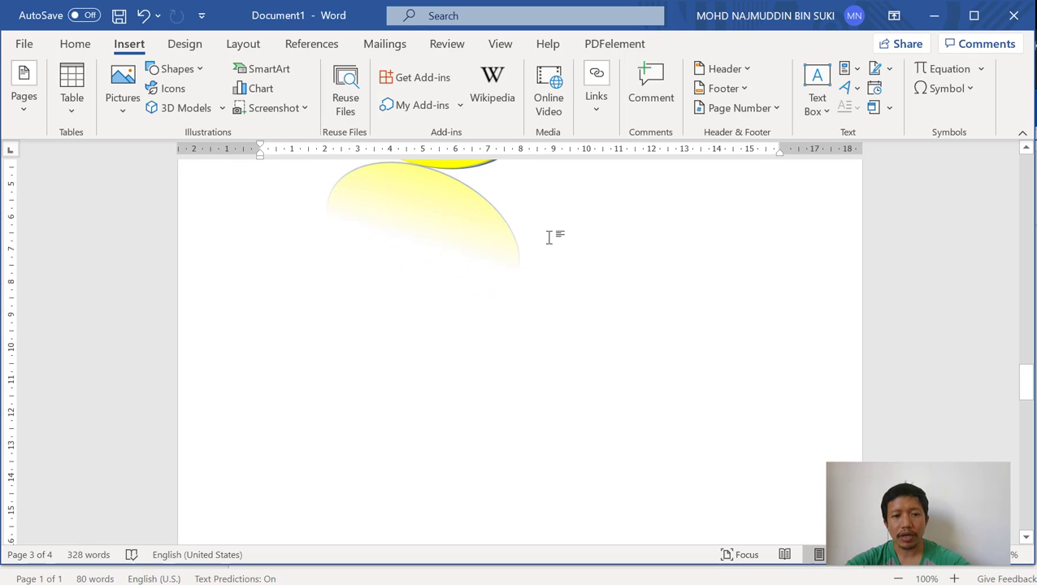
scroll(548, 236, down, 8)
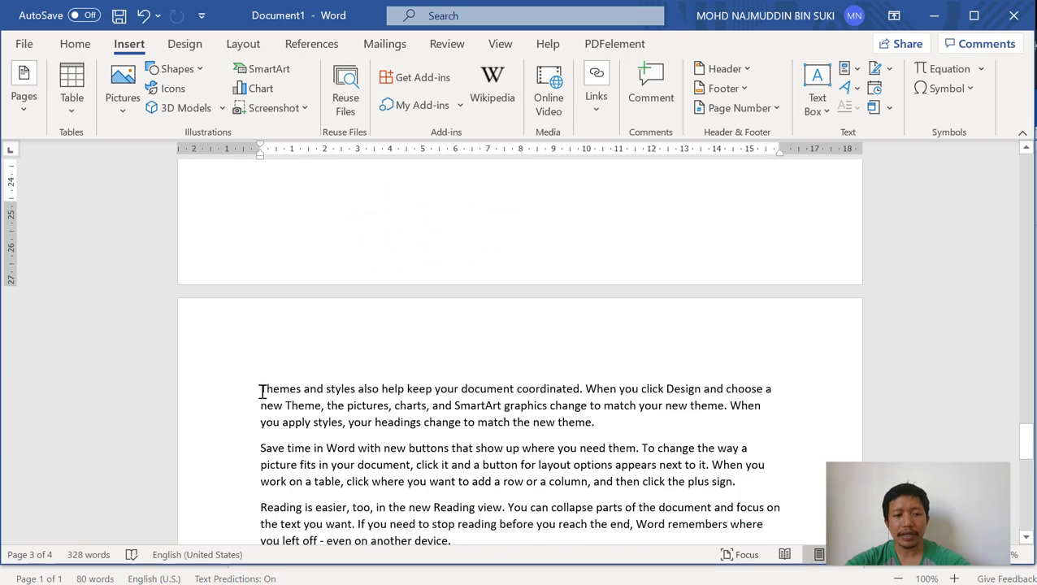
click(262, 393)
click(23, 94)
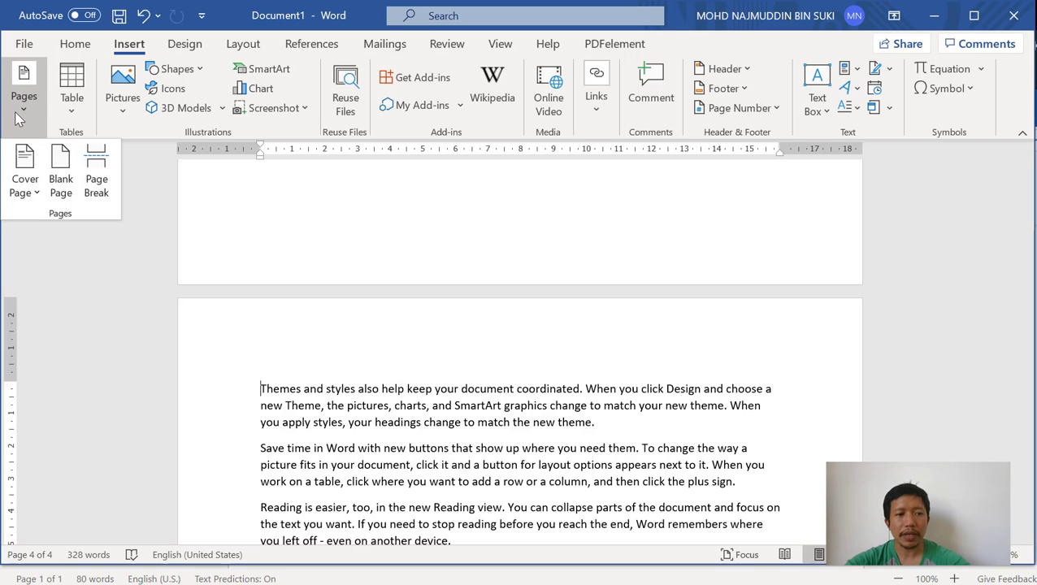
click(89, 166)
scroll(414, 273, down, 5)
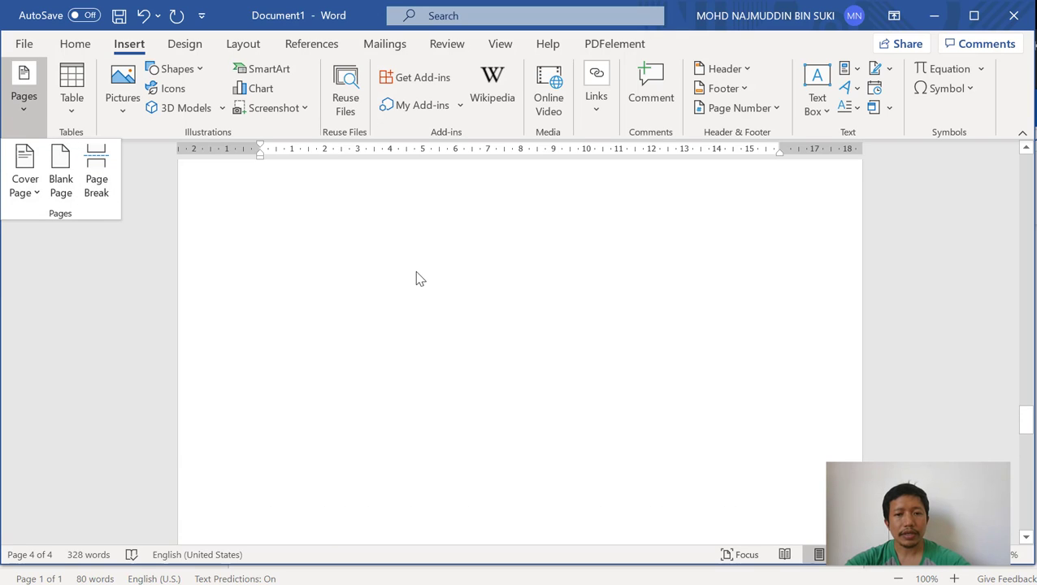
scroll(415, 274, up, 1)
click(380, 354)
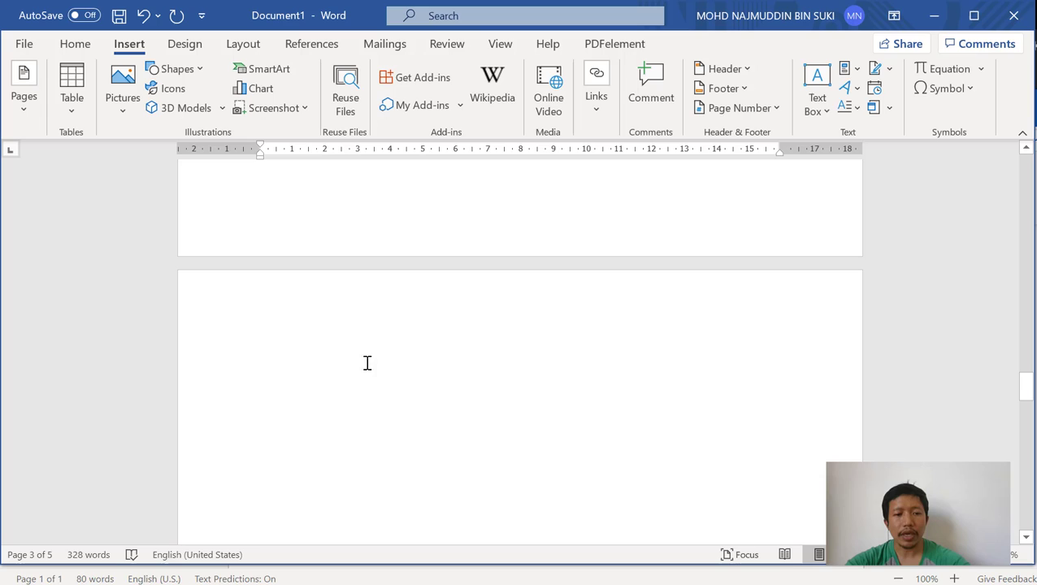
click(283, 368)
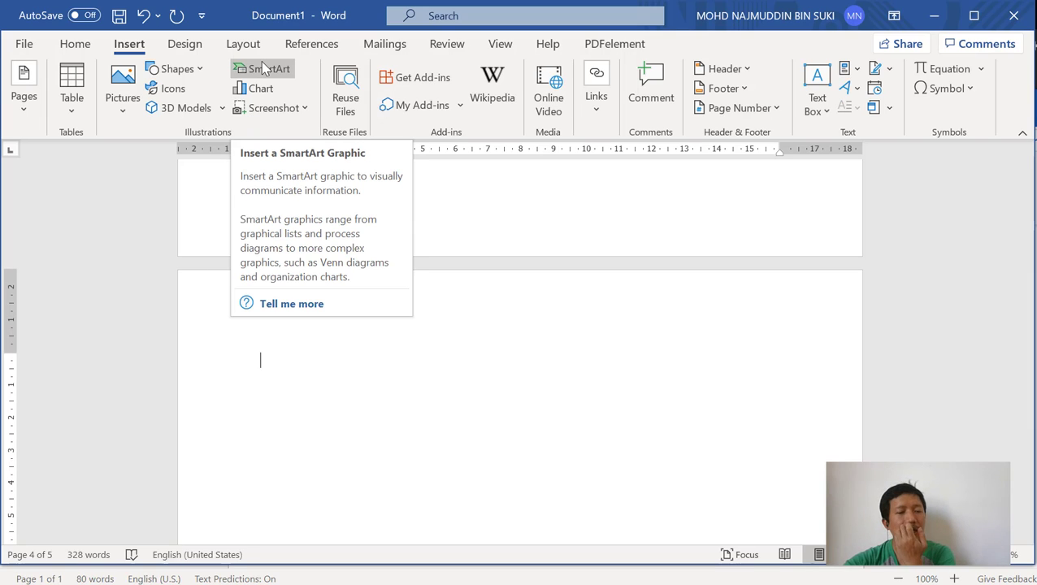
Draw a second oval, about 5.22 cm high and 5.89 cm wide, to the right of the yellow oval
scroll(534, 221, up, 10)
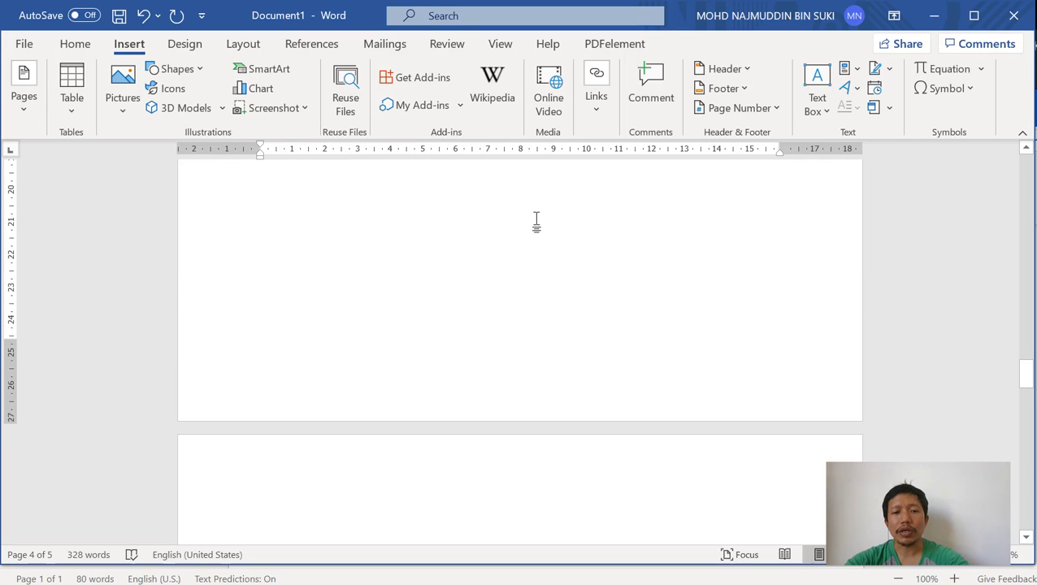
scroll(534, 224, up, 7)
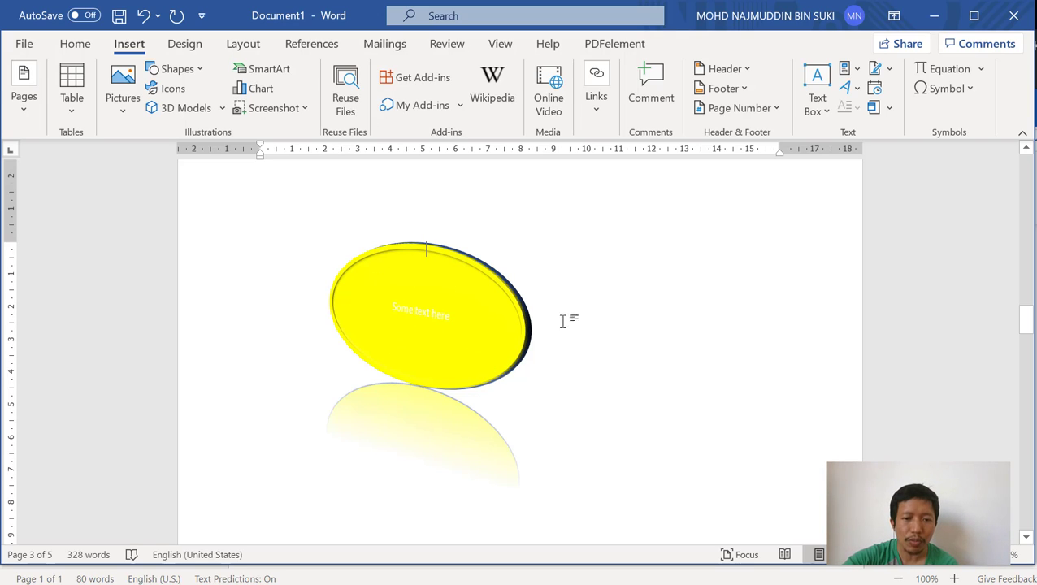
click(401, 310)
click(792, 388)
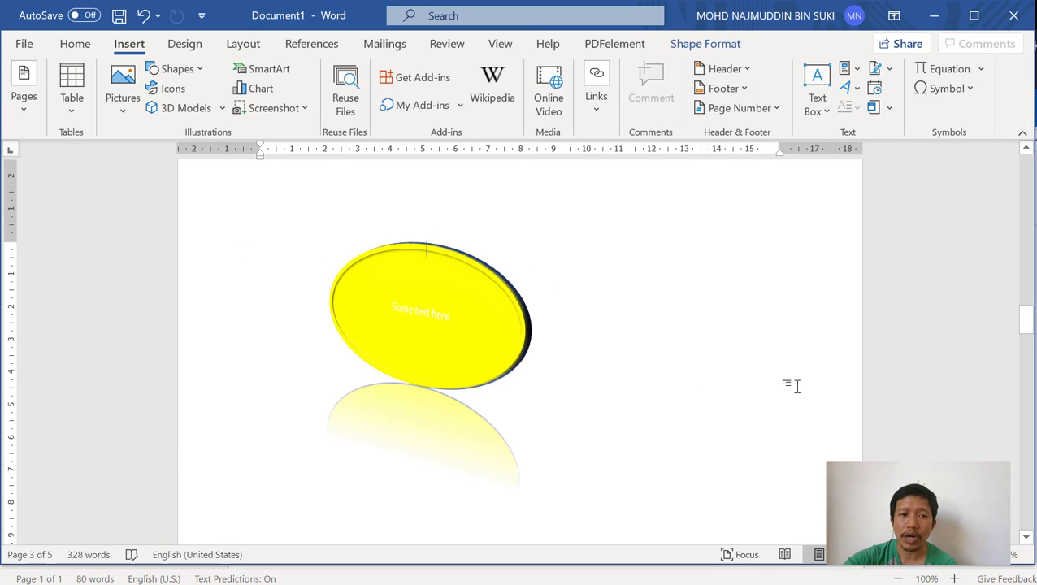
click(174, 69)
click(216, 115)
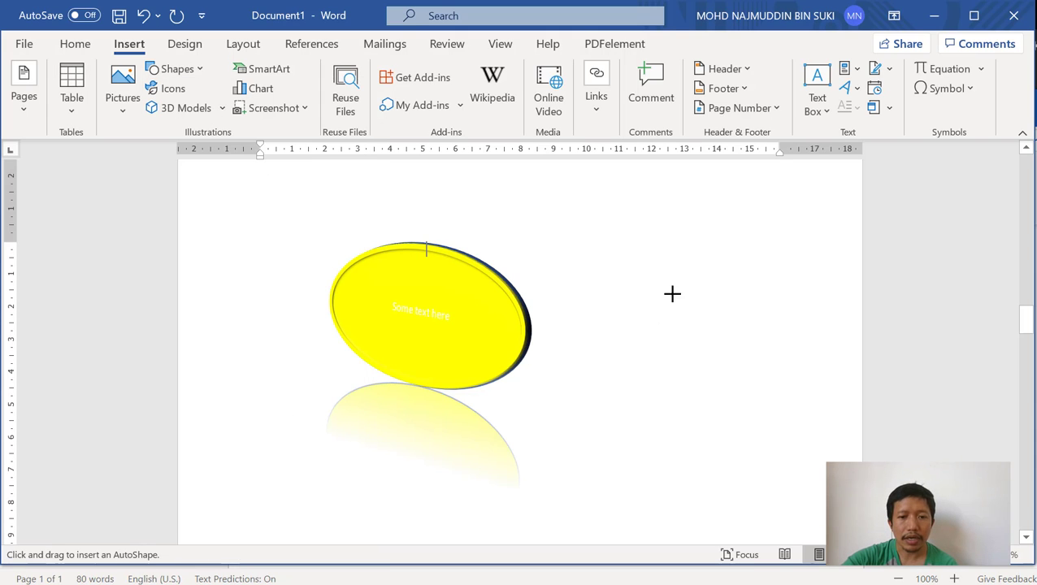
drag(609, 282, 801, 452)
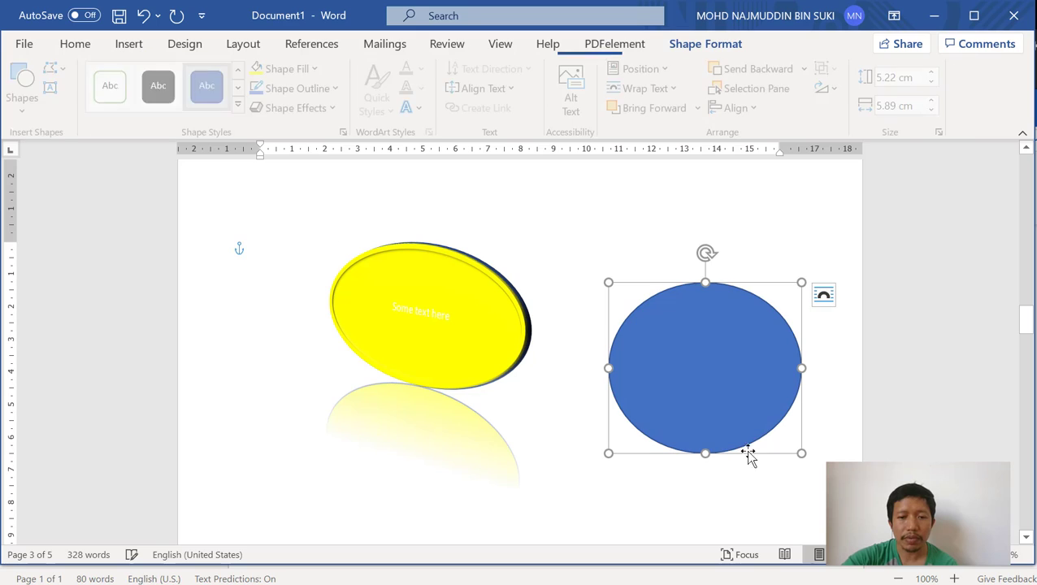
click(306, 70)
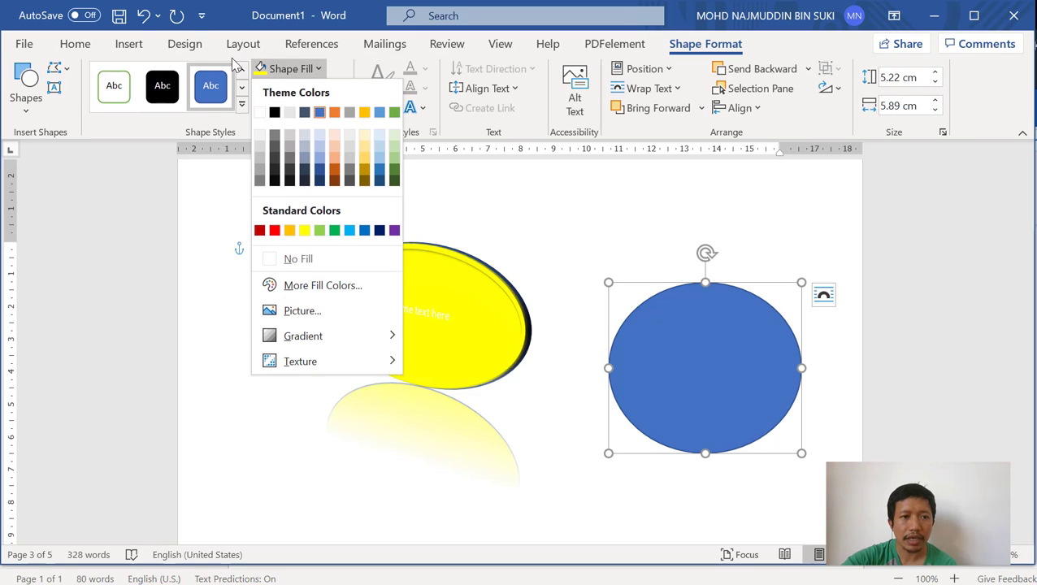
Draw an arrow line about 0.78 cm high and 1.59 cm wide from the yellow oval toward the blue oval
click(127, 43)
click(172, 70)
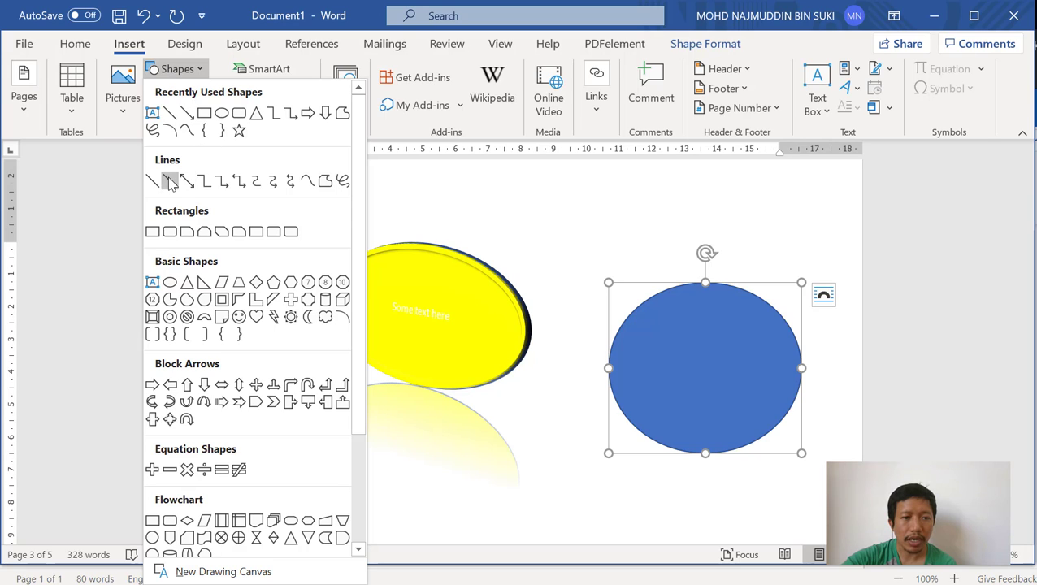
click(169, 182)
drag(542, 334, 595, 358)
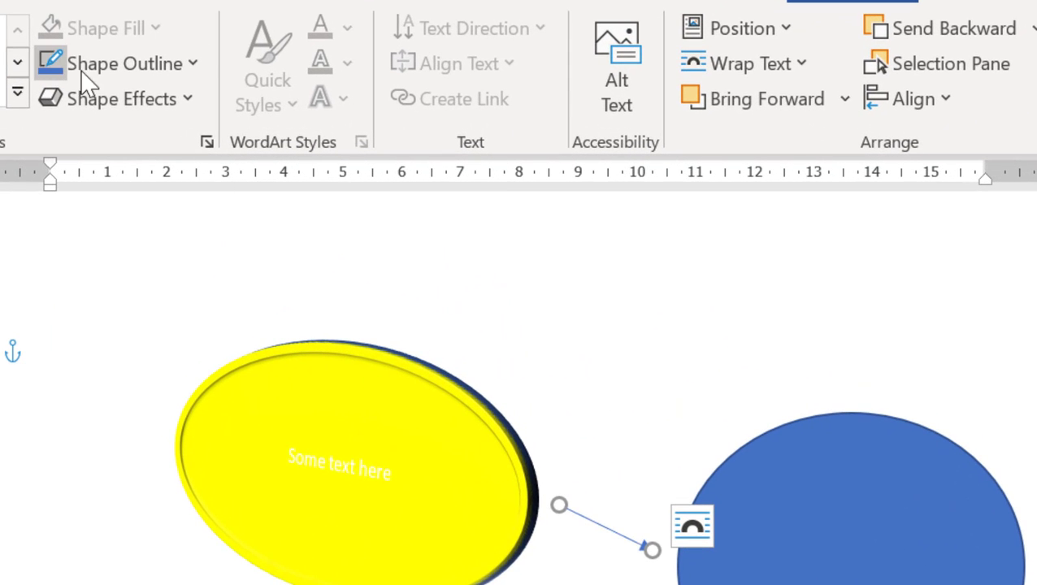
Set the arrow's outline to black with a 6 pt weight and deselect it
click(172, 69)
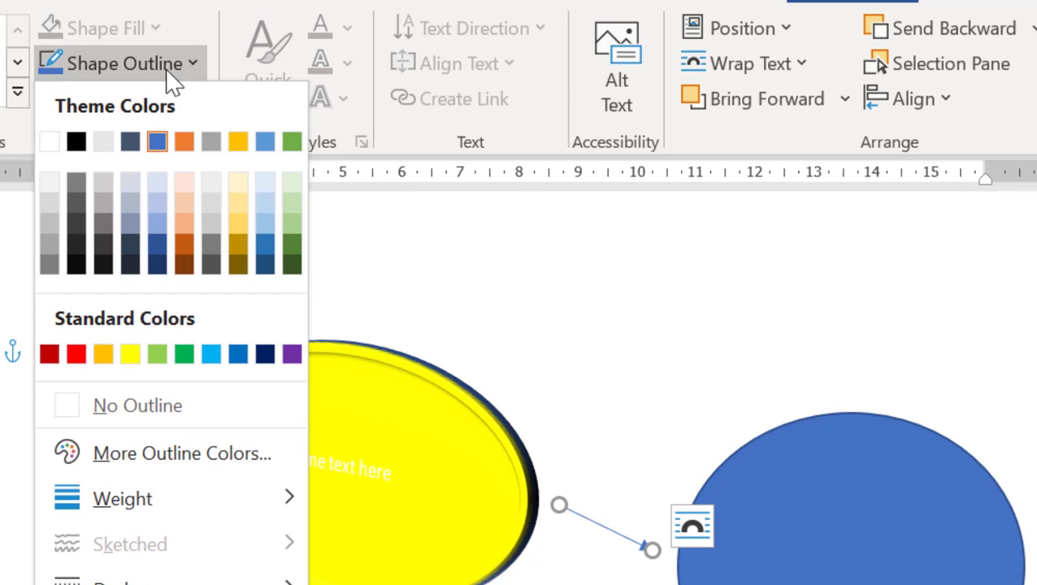
click(76, 144)
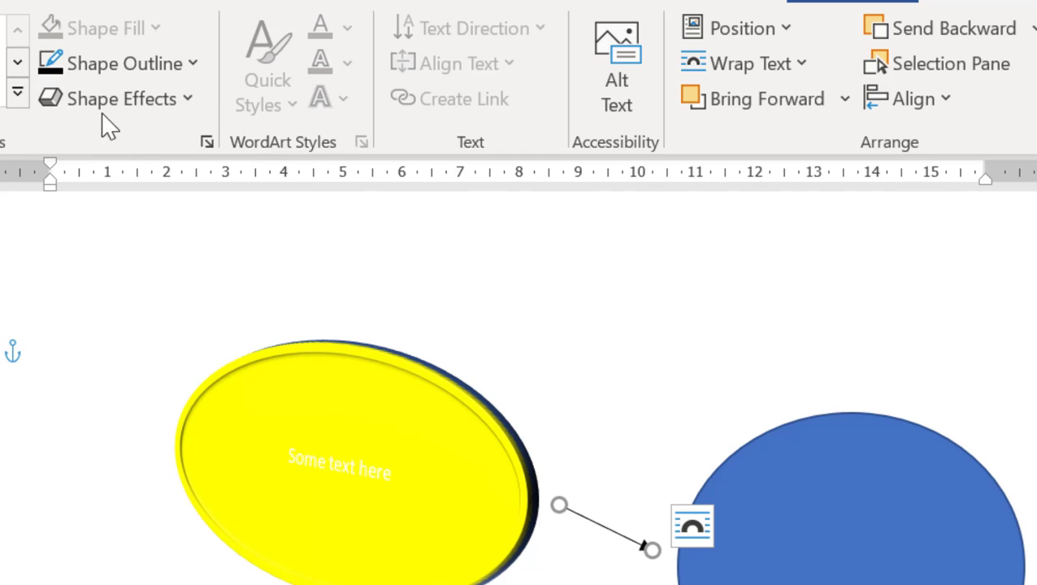
click(181, 65)
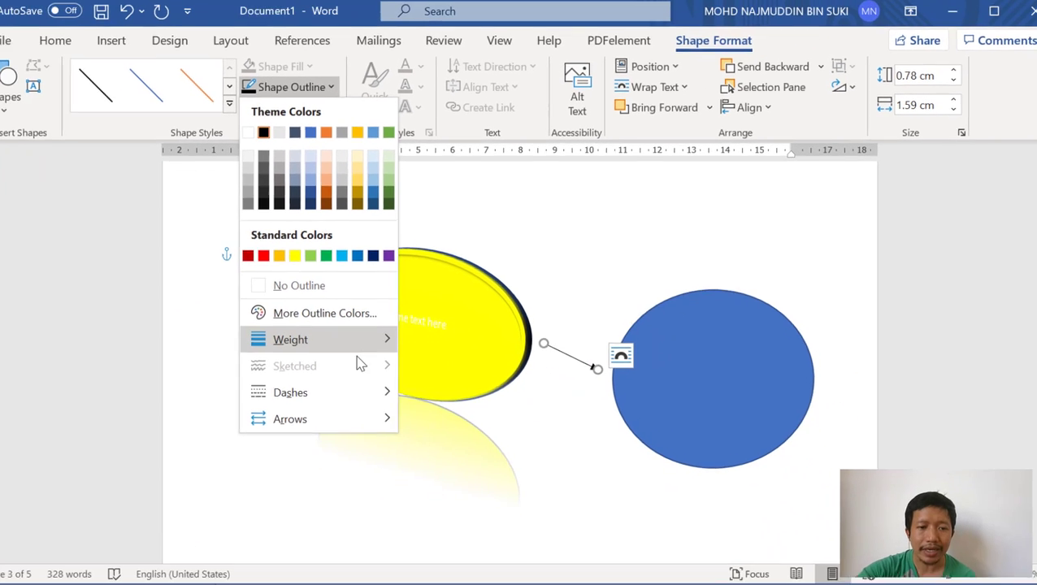
mouse_move(287, 474)
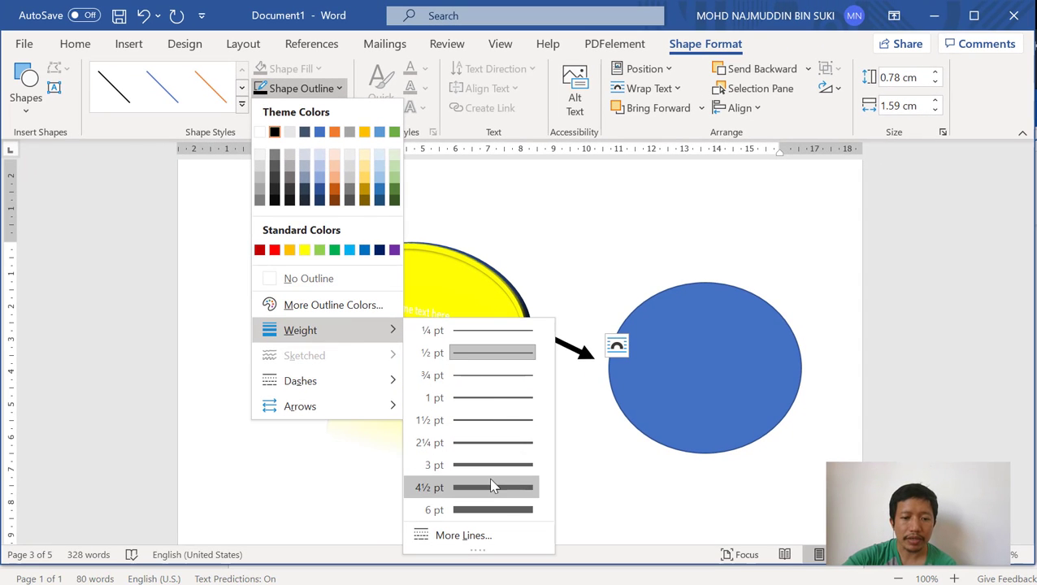
click(491, 509)
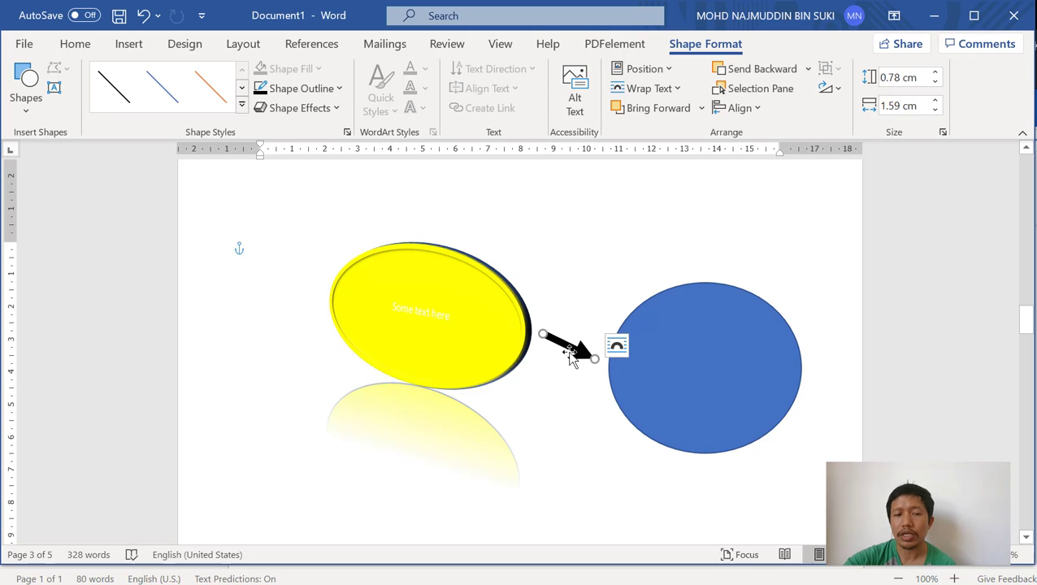
click(606, 265)
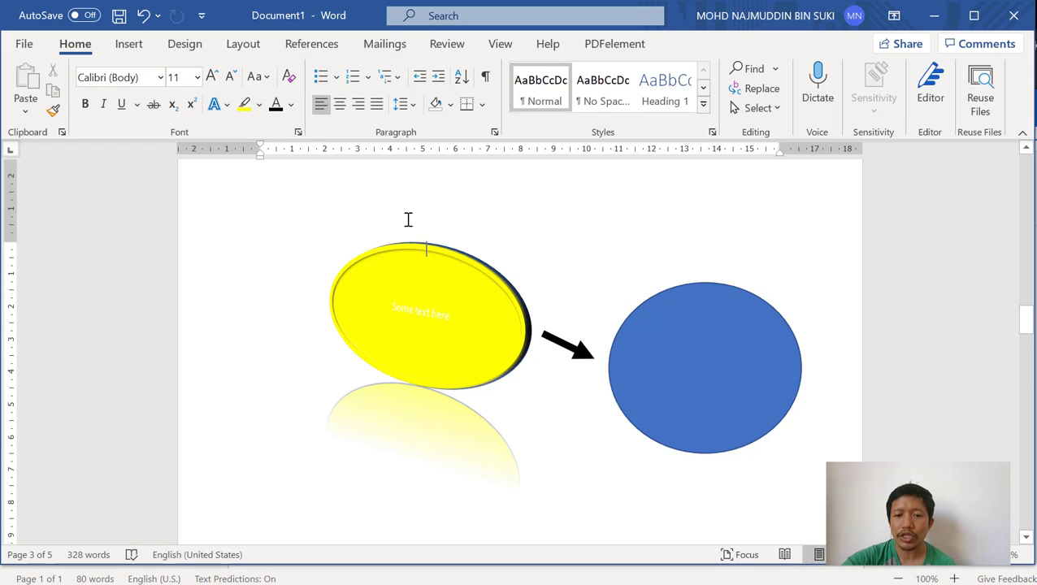
click(415, 312)
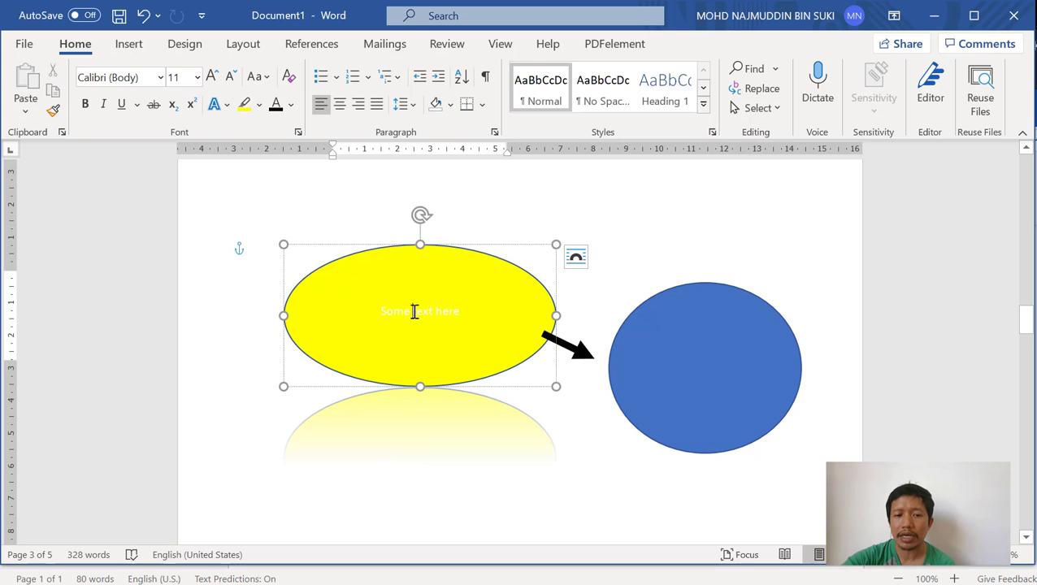
click(670, 358)
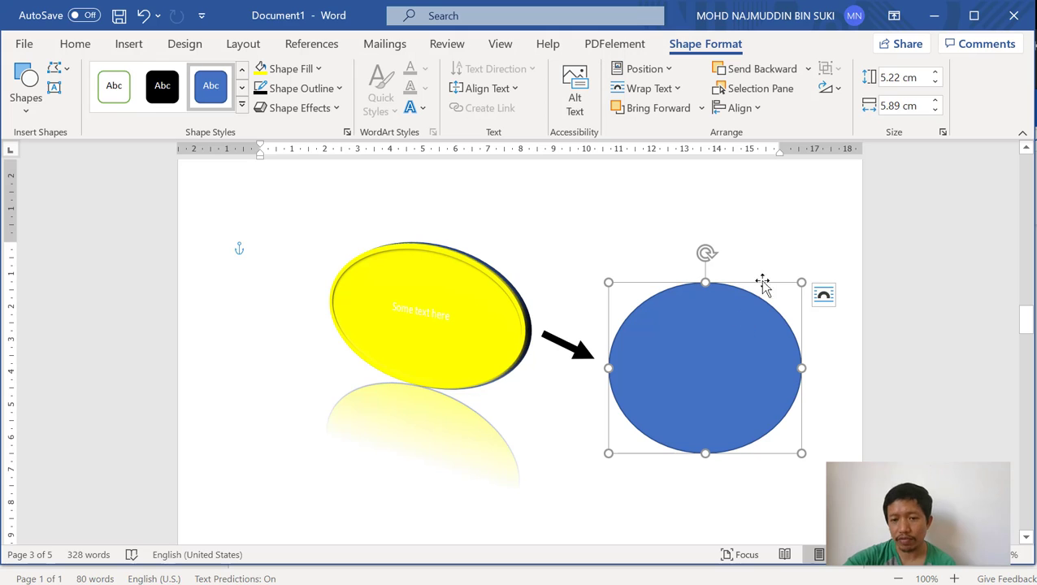
click(842, 230)
Place the cursor on the blank page after the shapes and open the chooser for inserting a SmartArt graphic
scroll(842, 230, down, 10)
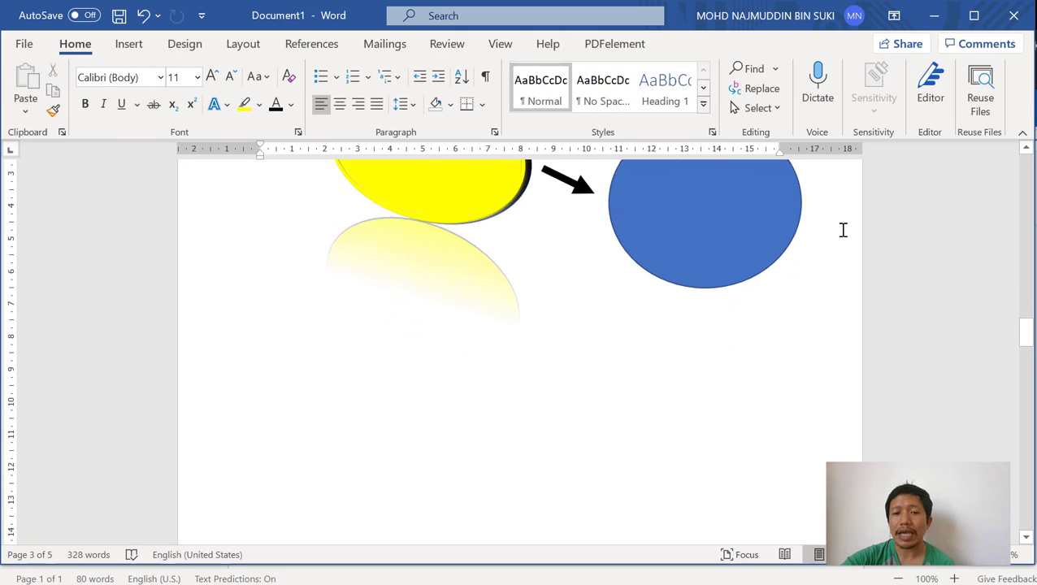
scroll(842, 230, down, 5)
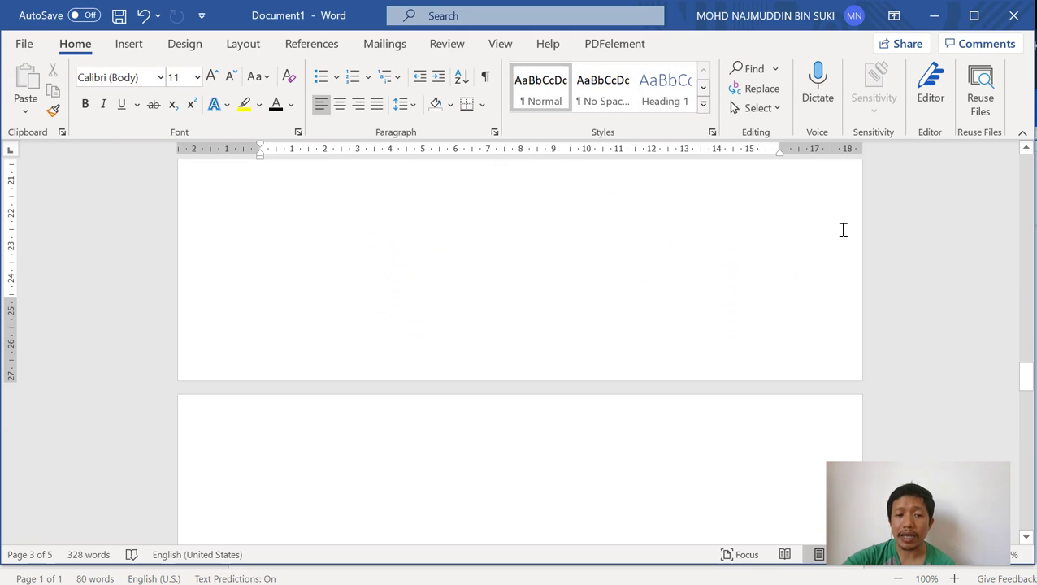
click(406, 403)
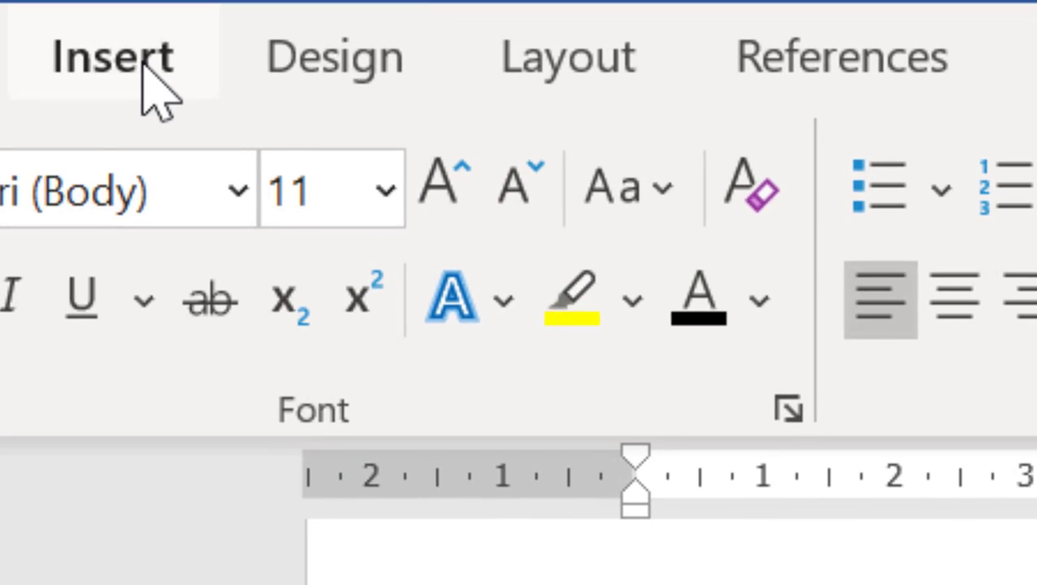
click(159, 94)
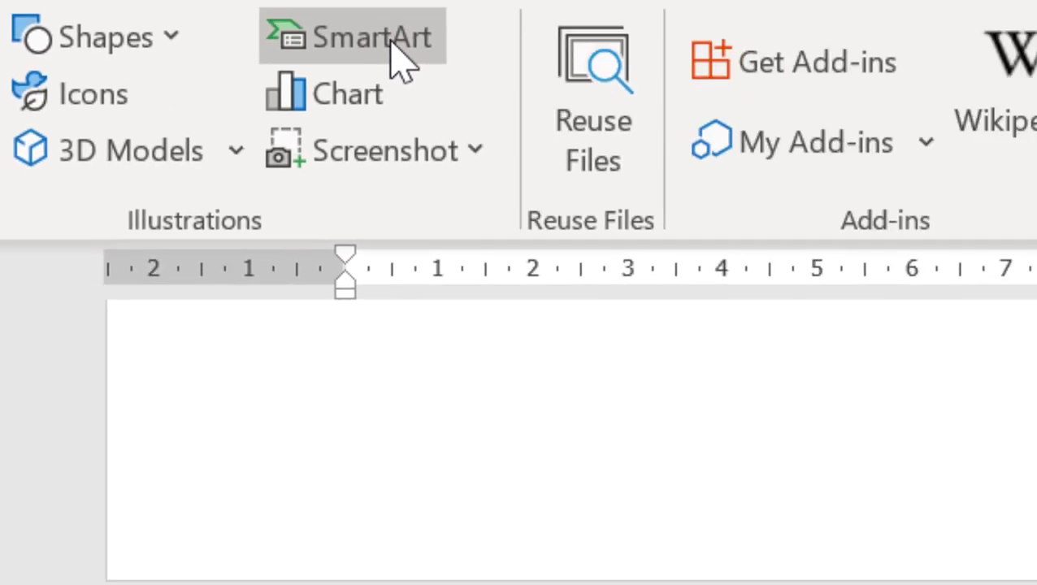
click(704, 189)
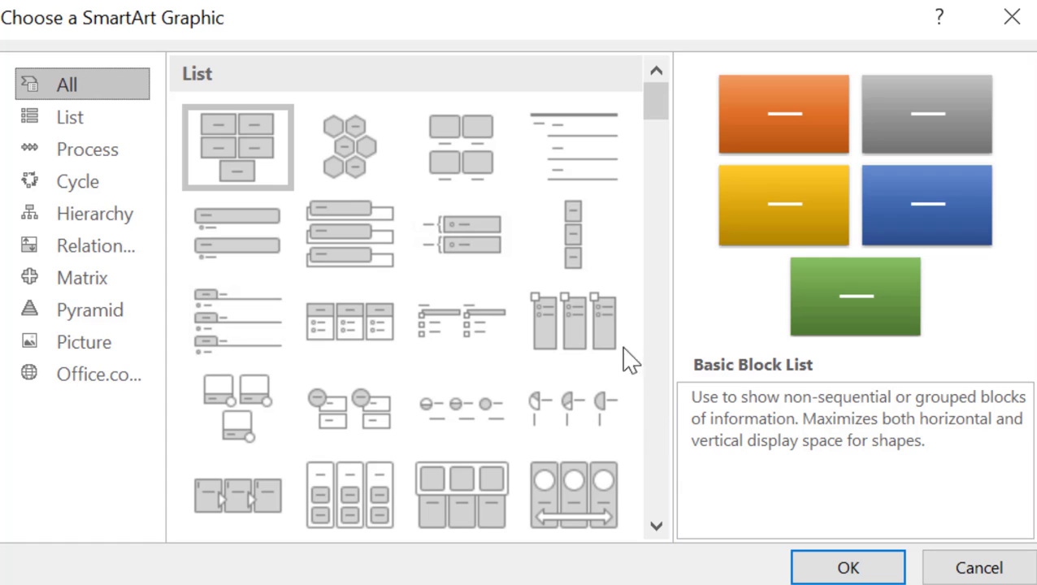
Browse the SmartArt list layouts and preview several, including Alternating Hexagons, Picture Caption List and Vertical Box List
scroll(609, 255, down, 3)
scroll(609, 256, down, 5)
scroll(606, 260, up, 10)
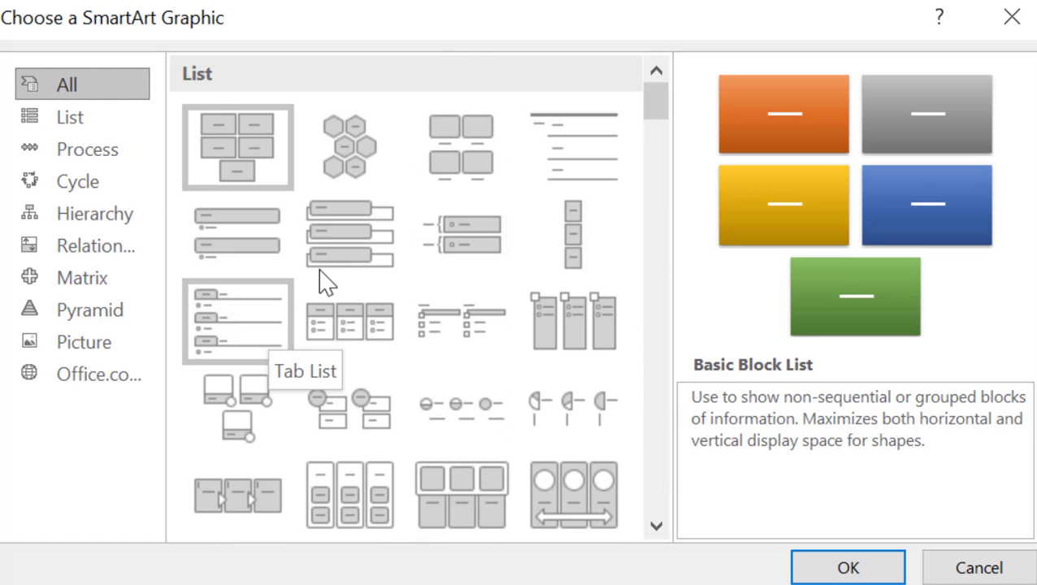
click(344, 172)
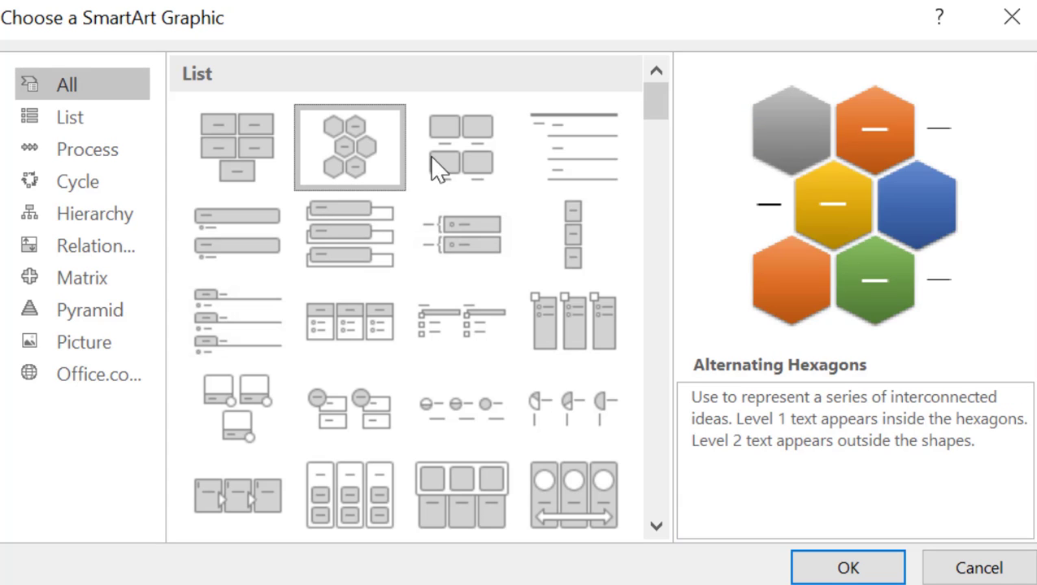
click(449, 165)
click(597, 180)
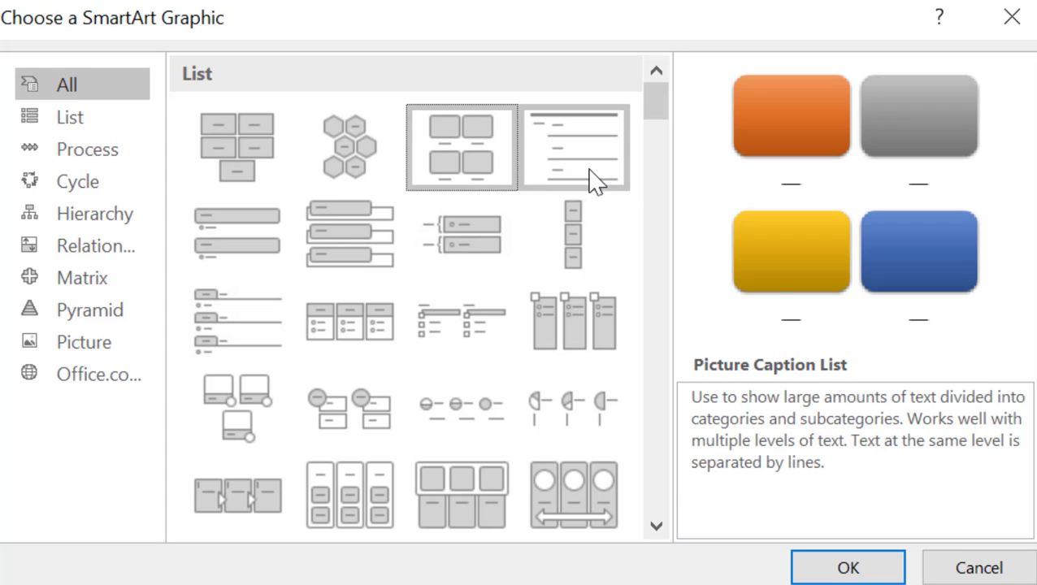
click(585, 231)
click(475, 229)
click(346, 237)
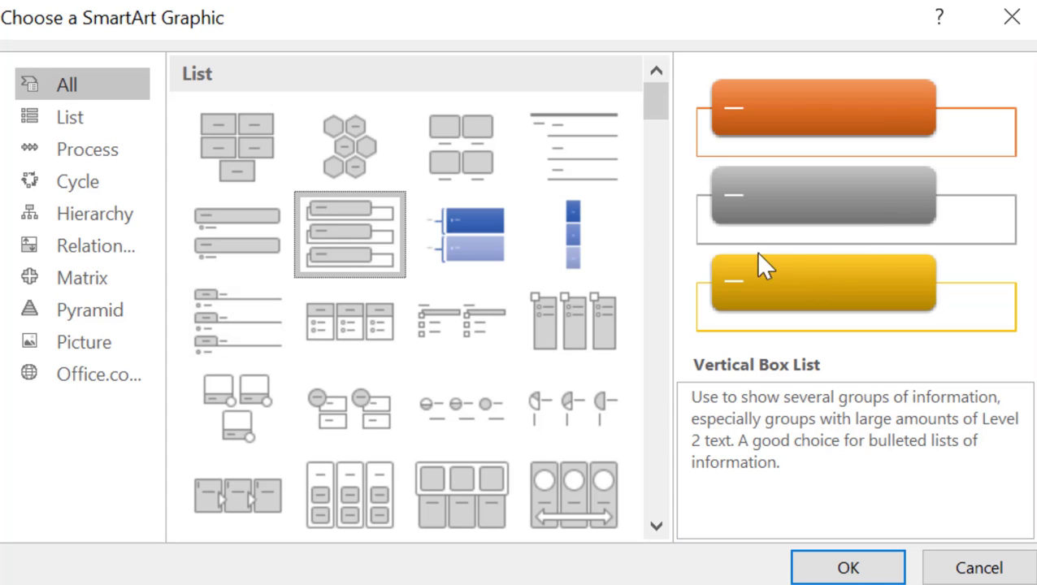
Look through the Cycle, Process and Hierarchy SmartArt categories, previewing the Basic Cycle layout
click(52, 192)
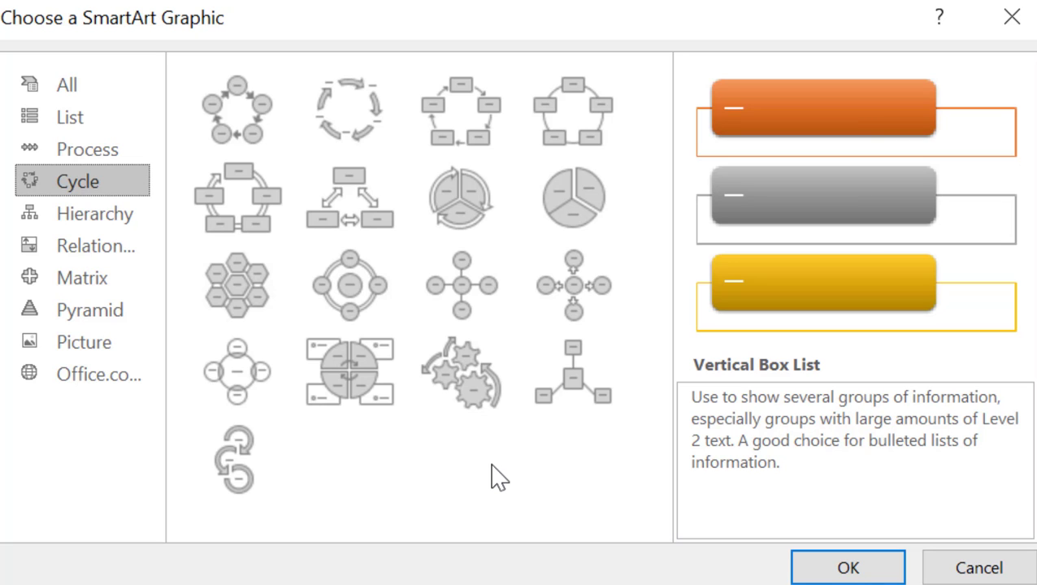
click(217, 115)
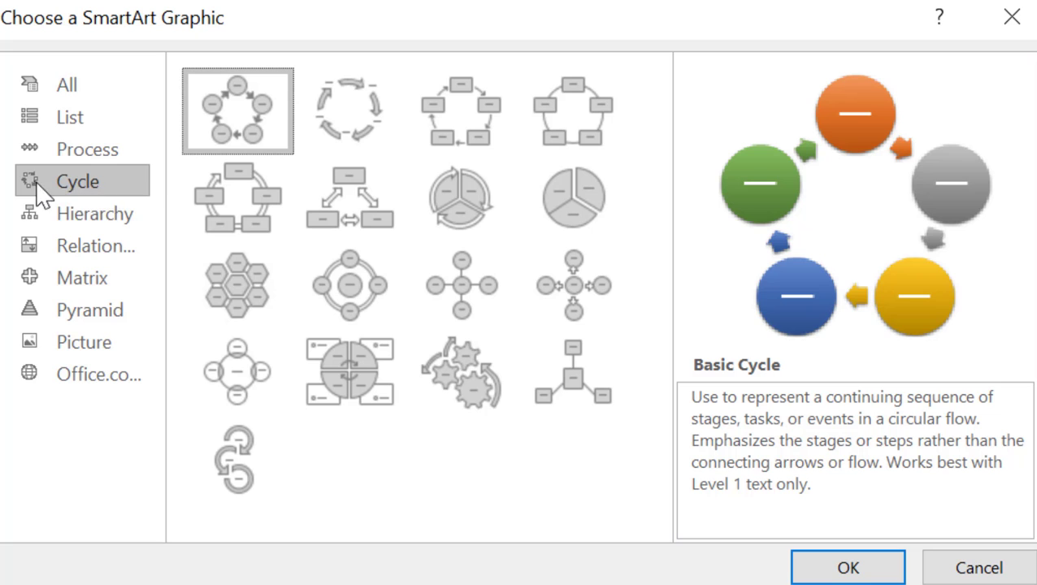
click(81, 152)
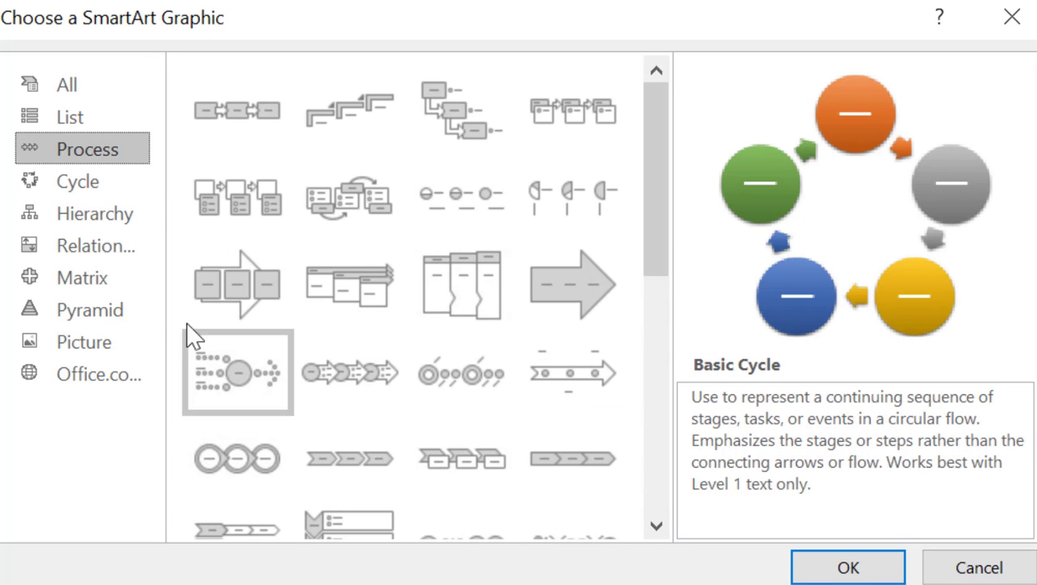
click(81, 216)
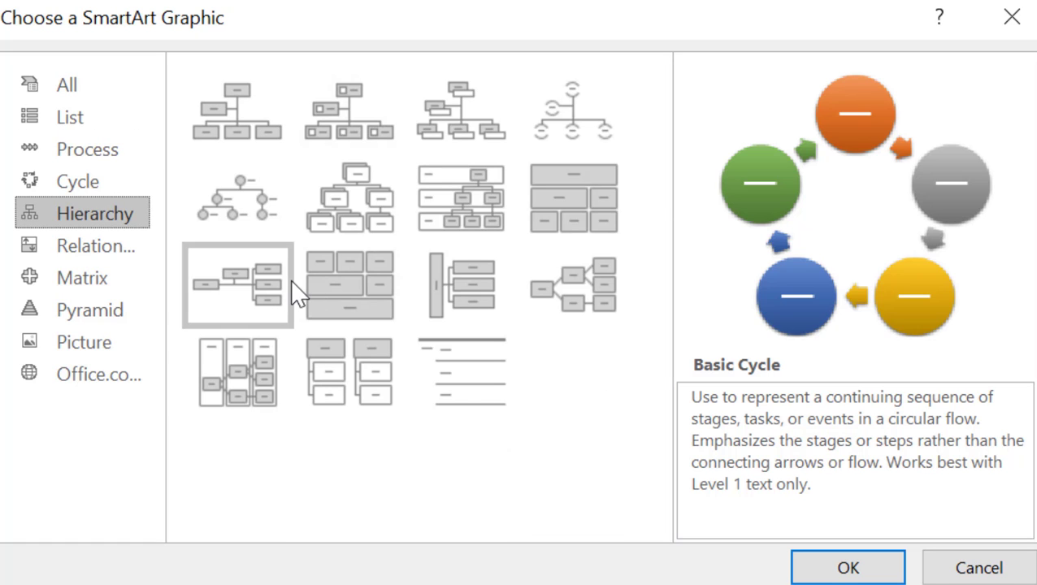
Insert an Alternating Flow SmartArt graphic from the Process category on the blank page
click(71, 159)
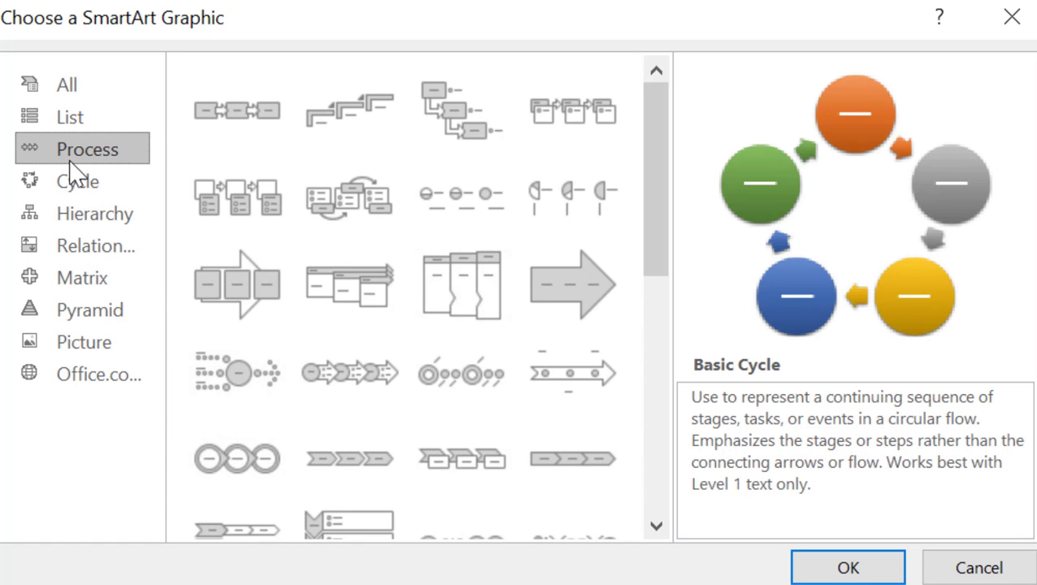
click(226, 375)
click(249, 275)
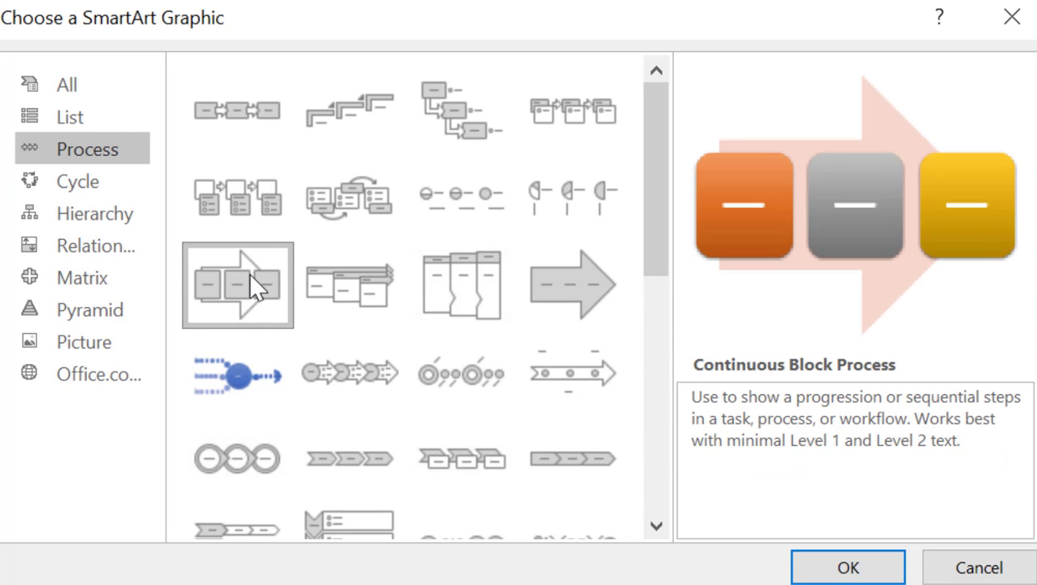
click(351, 200)
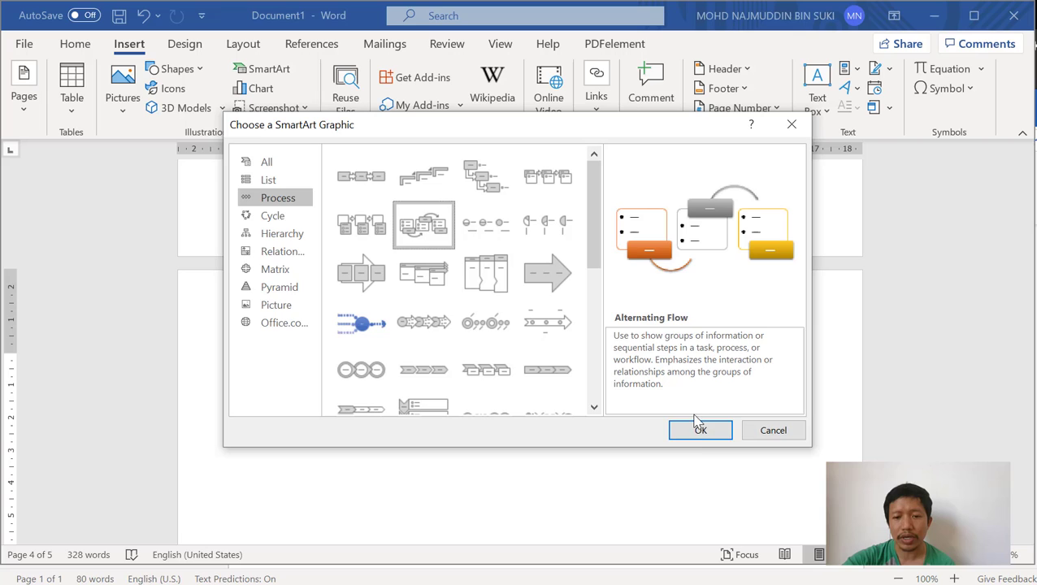
click(698, 429)
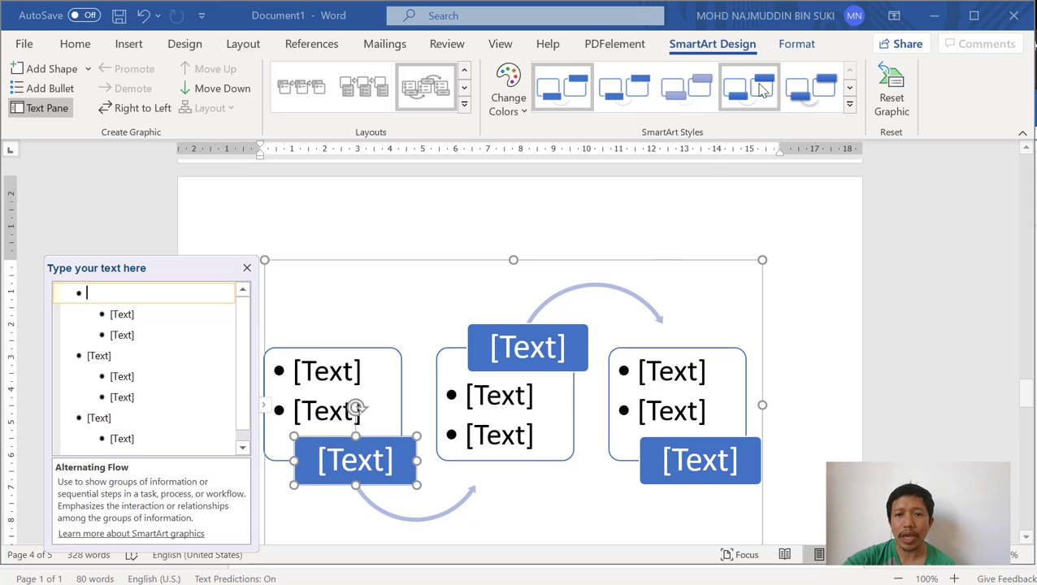
Try a light gray theme style on the SmartArt's first heading box and undo it
click(789, 46)
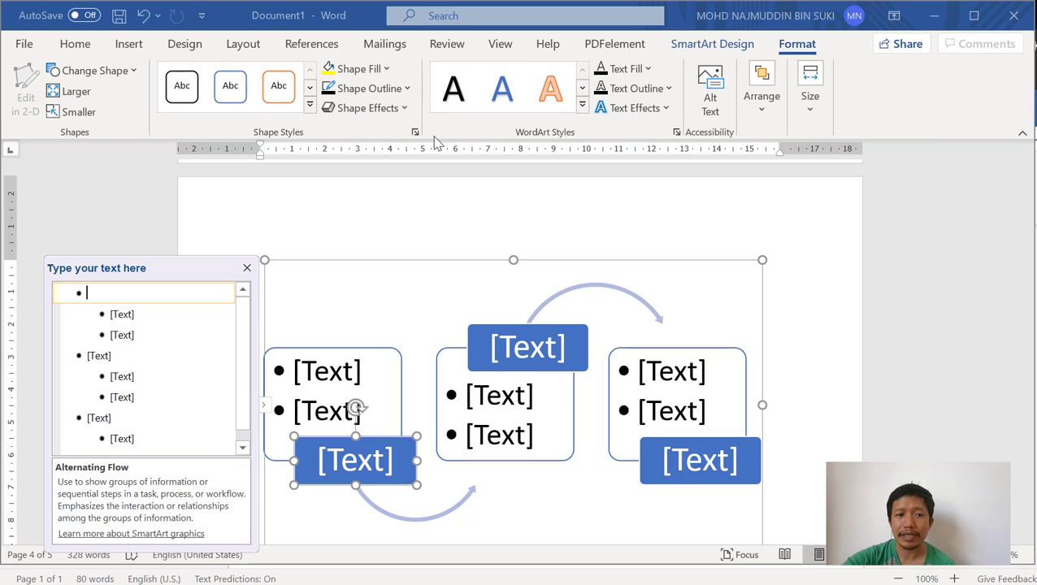
click(309, 104)
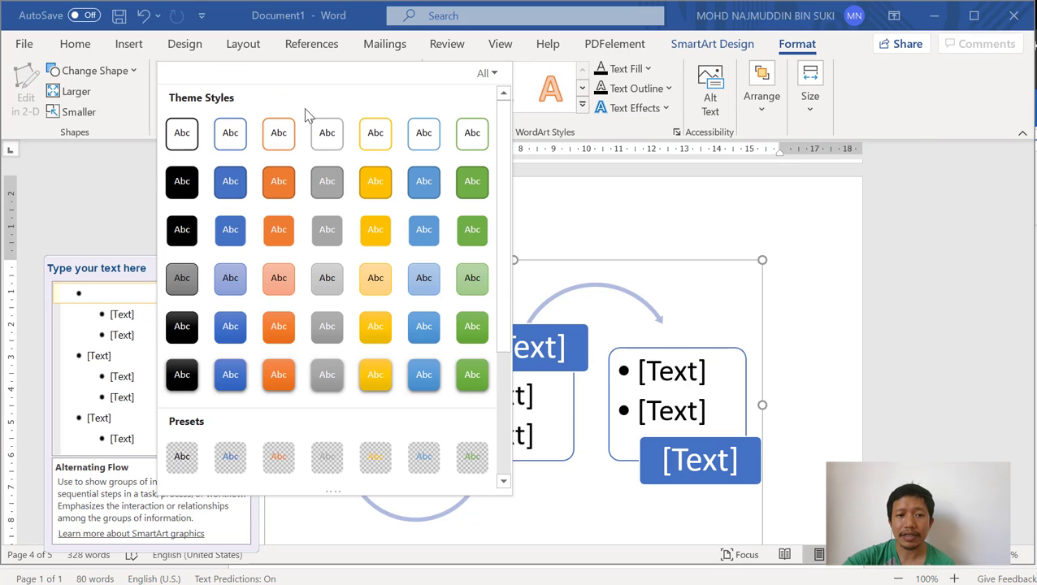
click(334, 285)
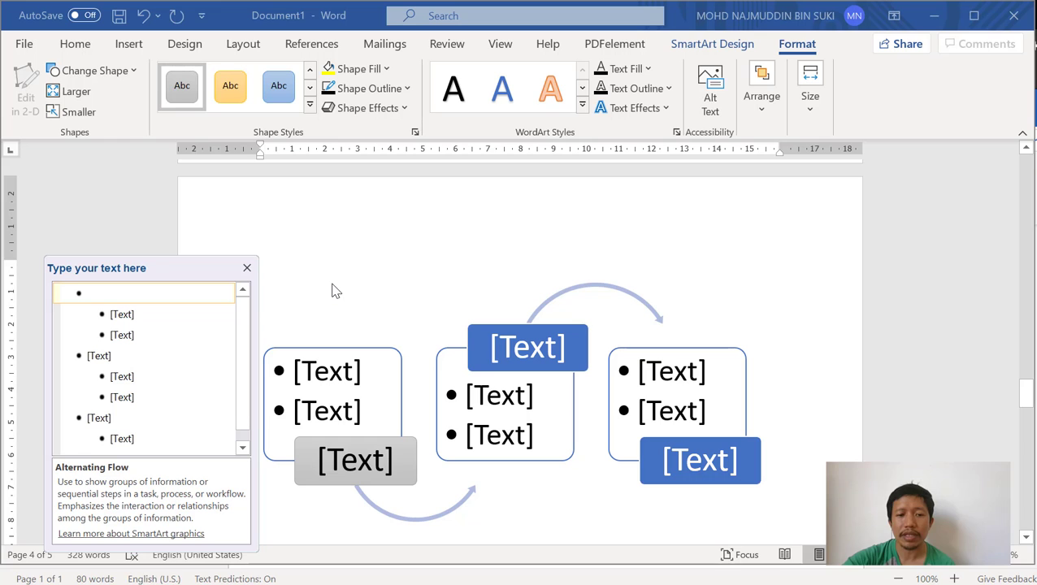
key(ctrl+z)
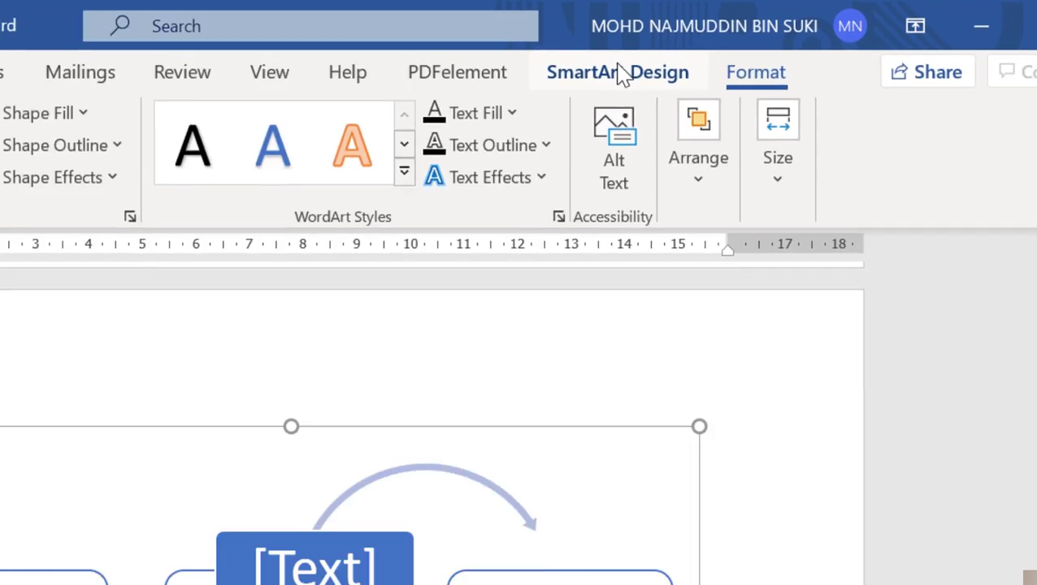
Recolor the whole SmartArt graphic with the Colorful scheme that runs from yellow through green to blue
click(418, 131)
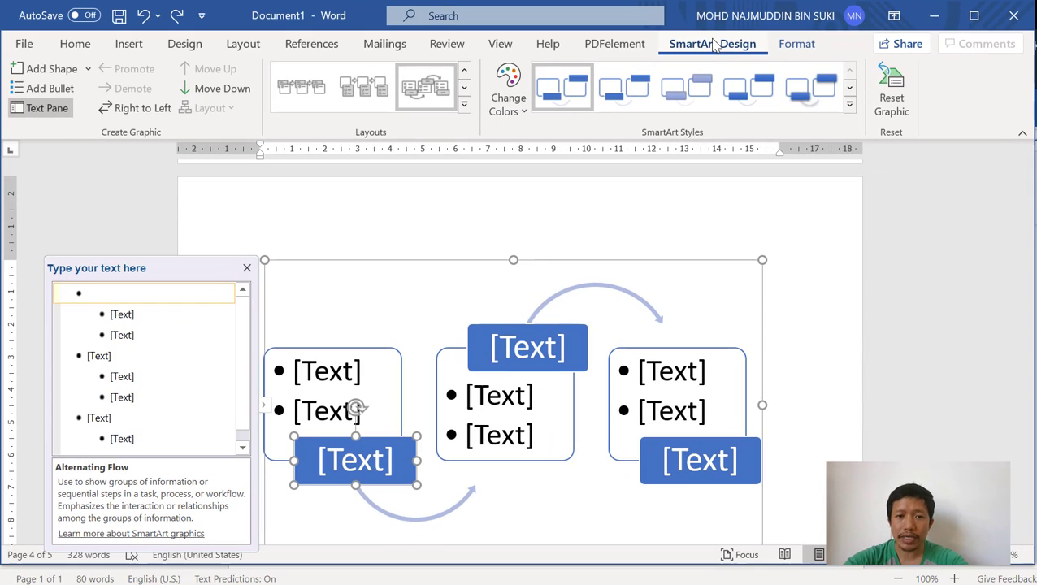
click(849, 104)
click(512, 116)
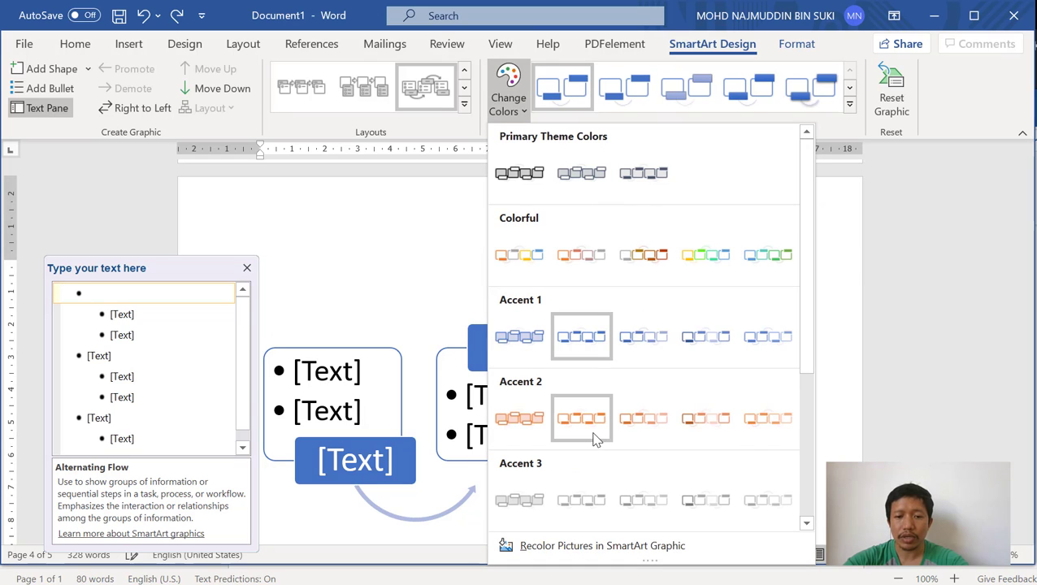
key(Escape)
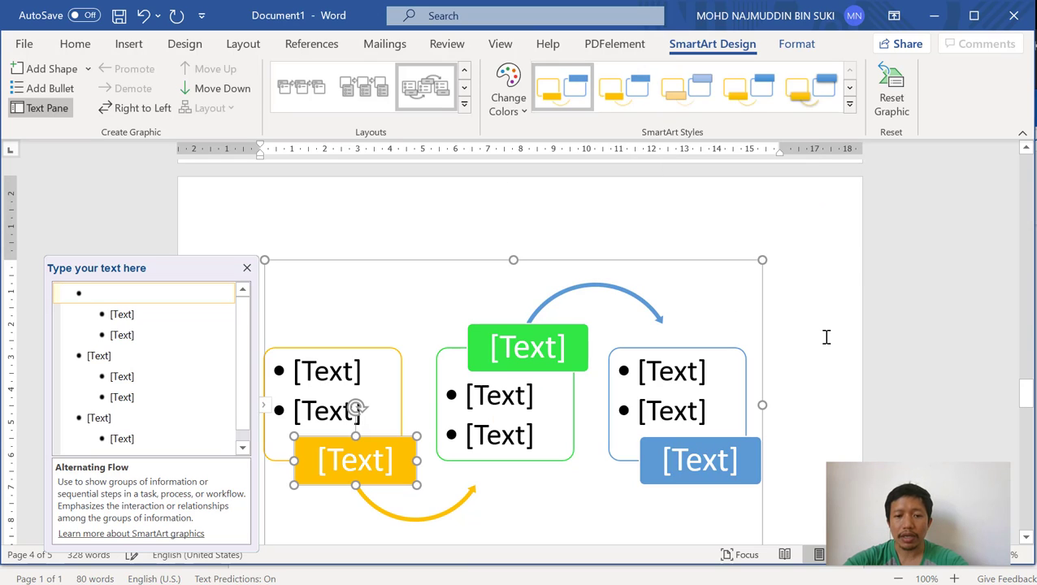
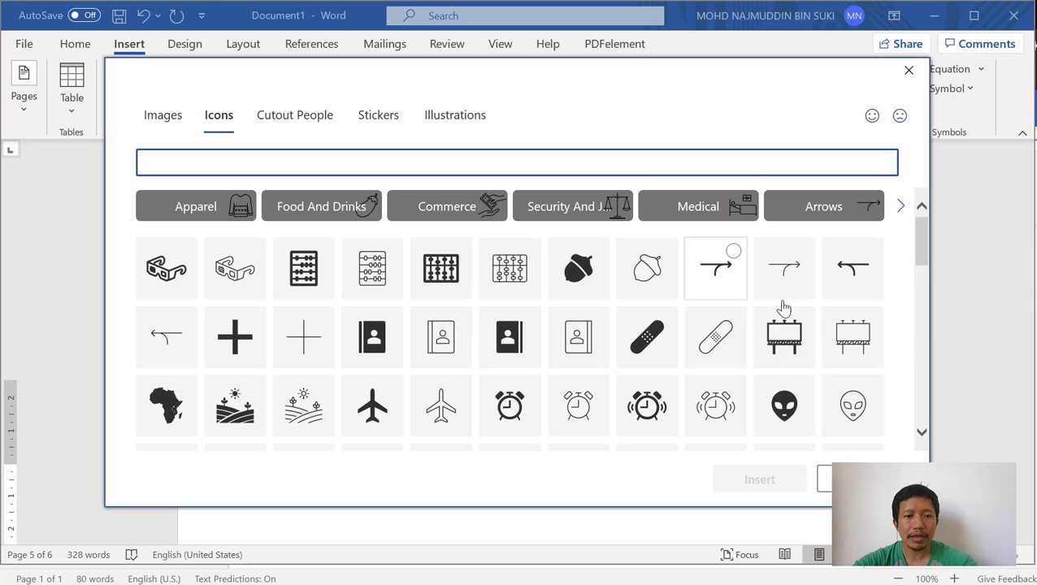
Look through the stock icon library, close it without inserting anything, and view the available WordArt styles
mouse_move(921, 234)
mouse_down()
mouse_move(931, 428)
mouse_move(924, 229)
mouse_up()
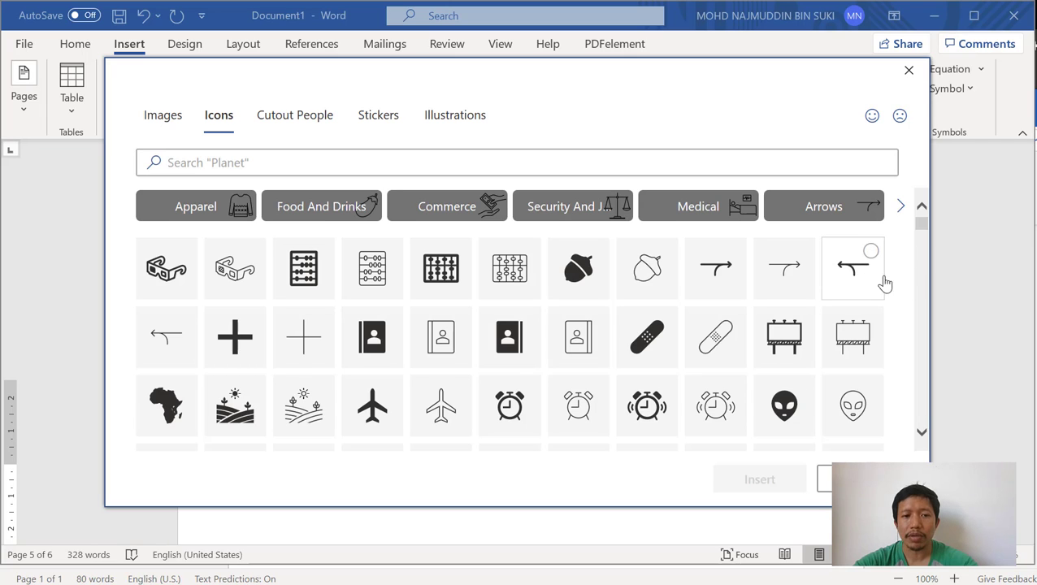
click(916, 75)
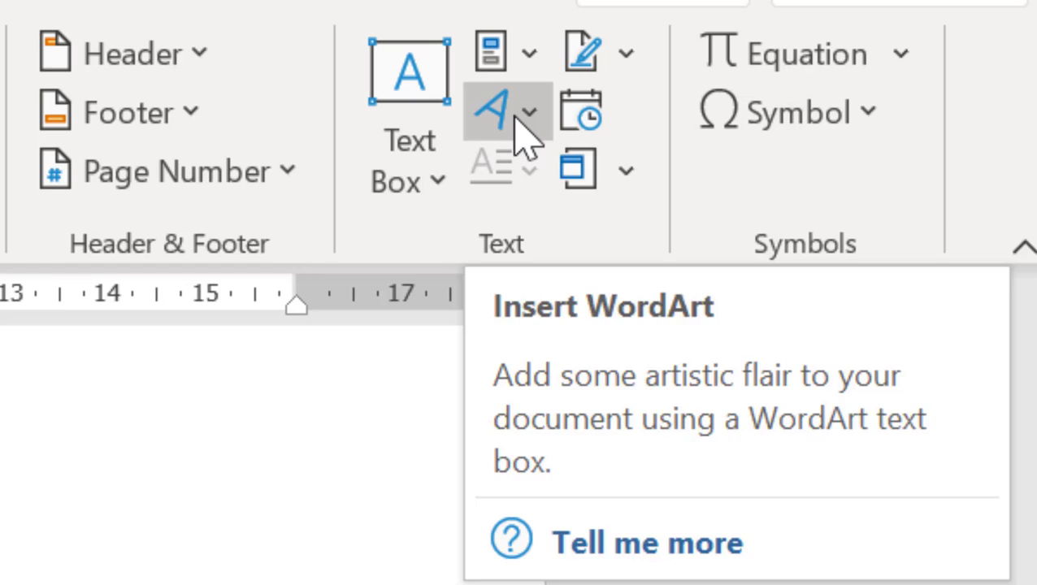
click(853, 97)
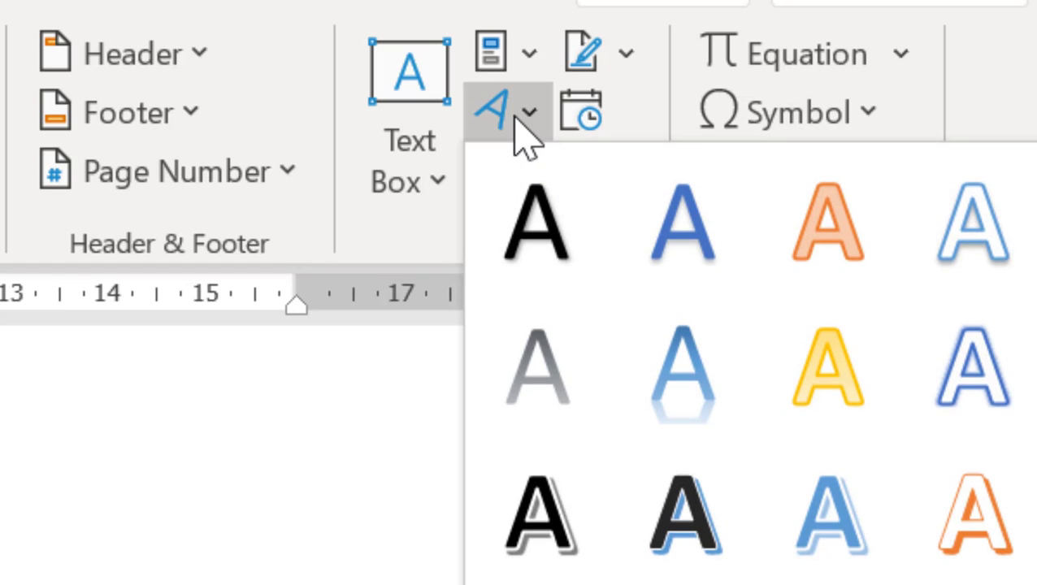
click(514, 115)
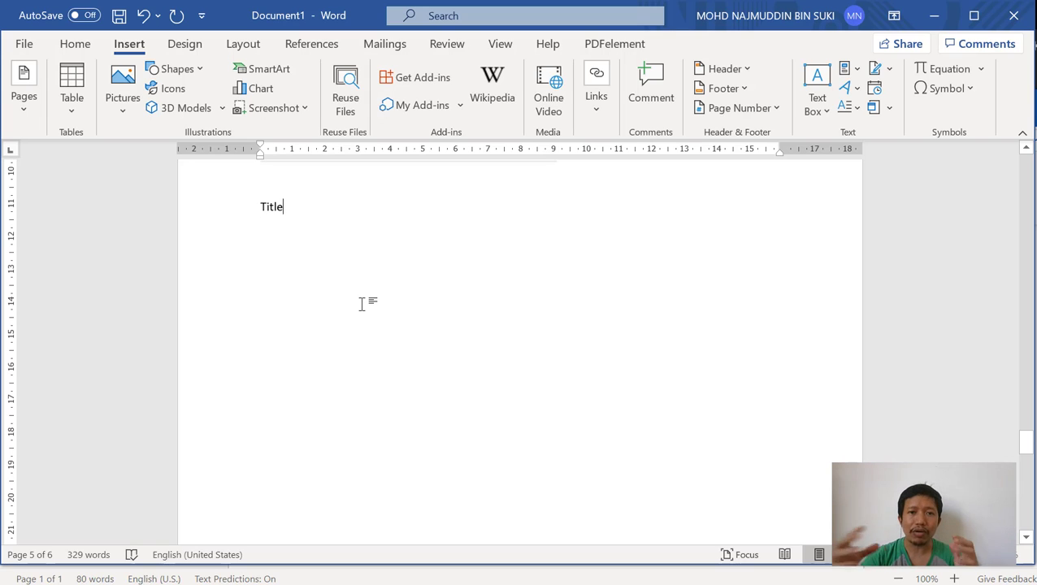
Add a new line reading "Title" above the paragraph that begins "Themes and styles" on the last page
scroll(354, 284, up, 8)
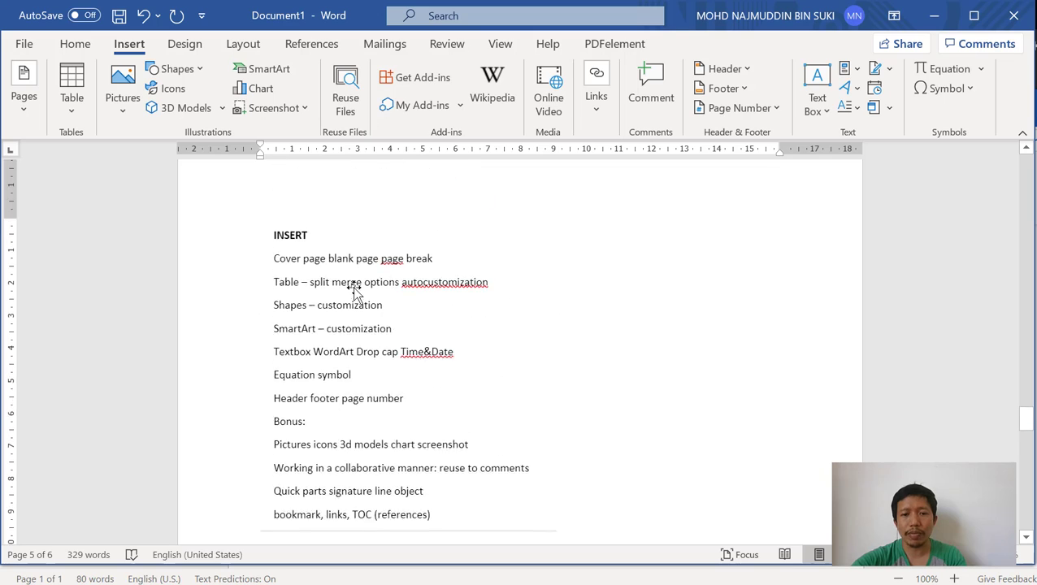
scroll(361, 276, down, 10)
scroll(374, 260, down, 8)
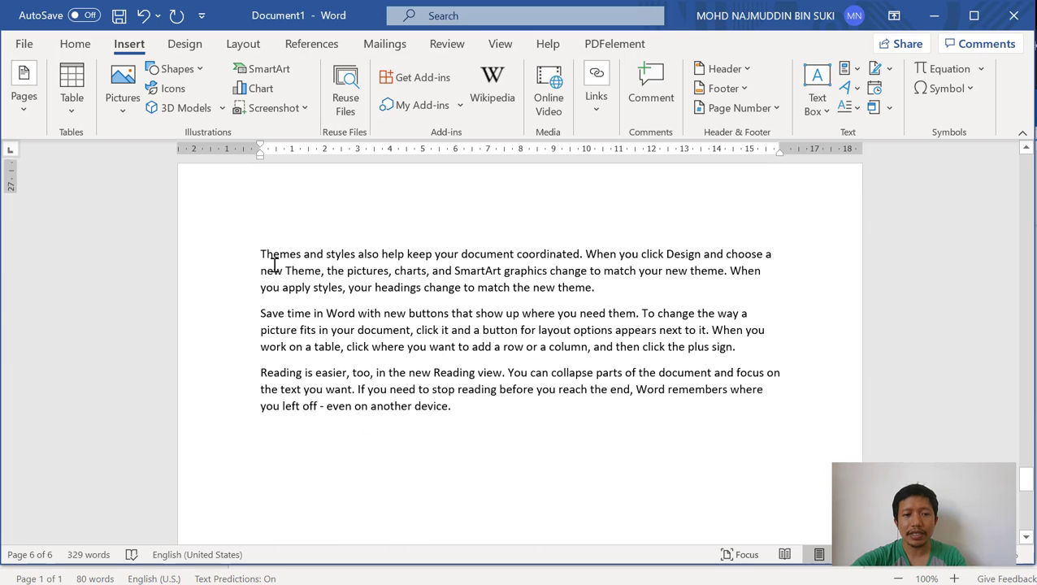
scroll(270, 282, up, 2)
scroll(270, 282, down, 3)
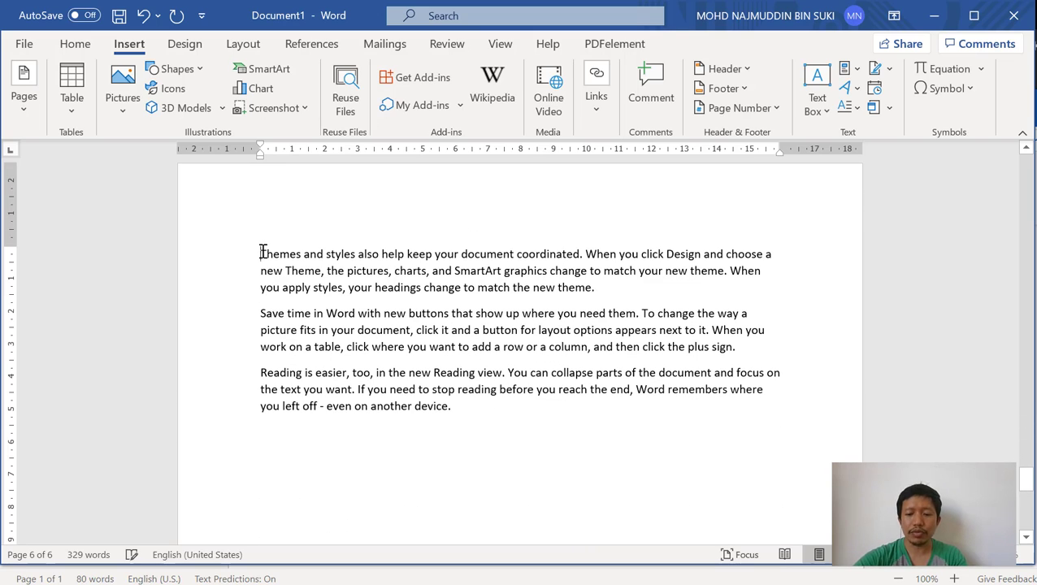
click(262, 253)
key(Return)
text(Titl)
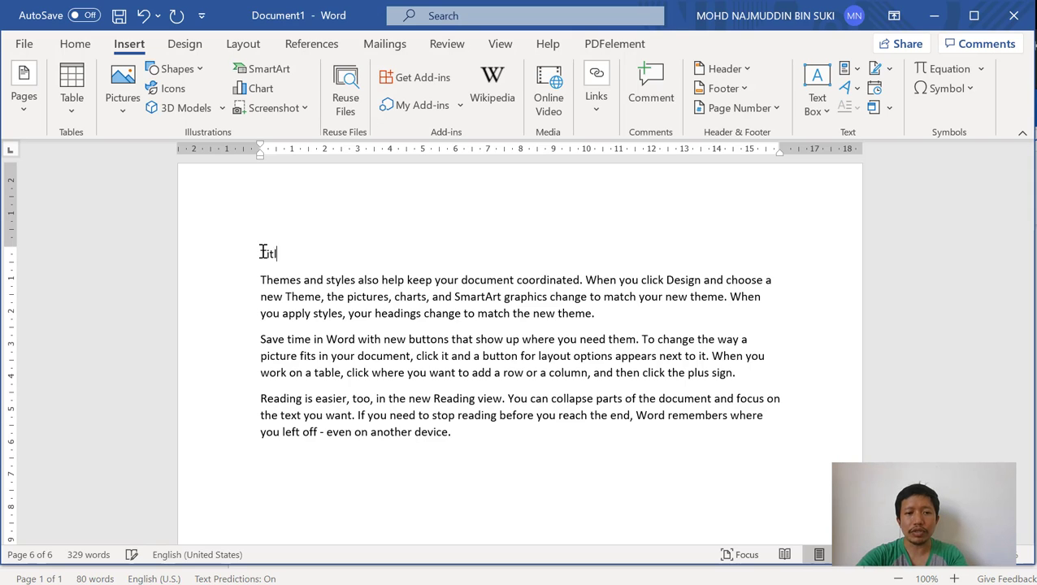
text(e)
Try turning the word "Title" into WordArt with the black shadowed style and undo the conversion
drag(258, 257, 291, 256)
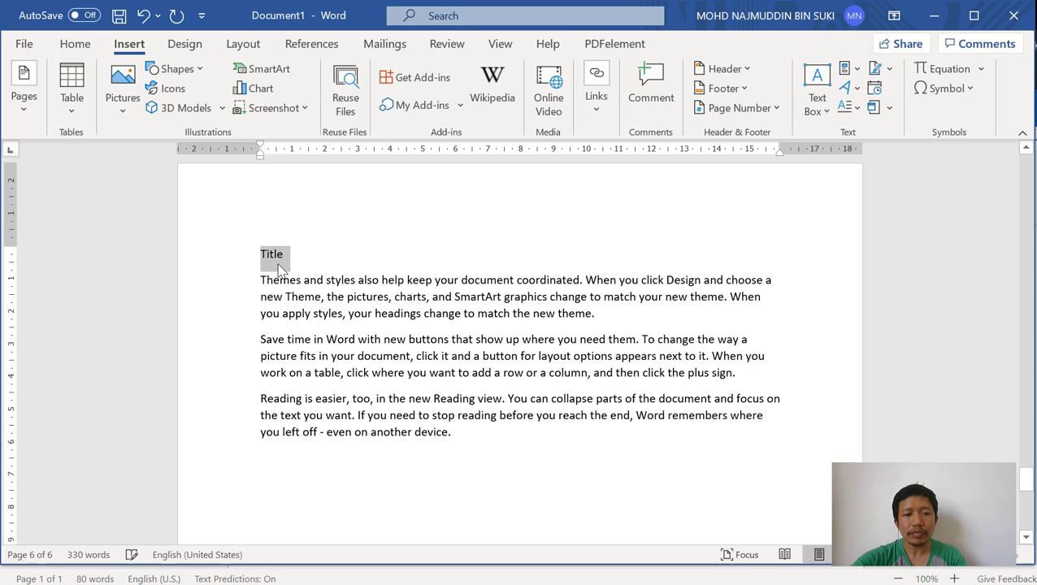
click(844, 96)
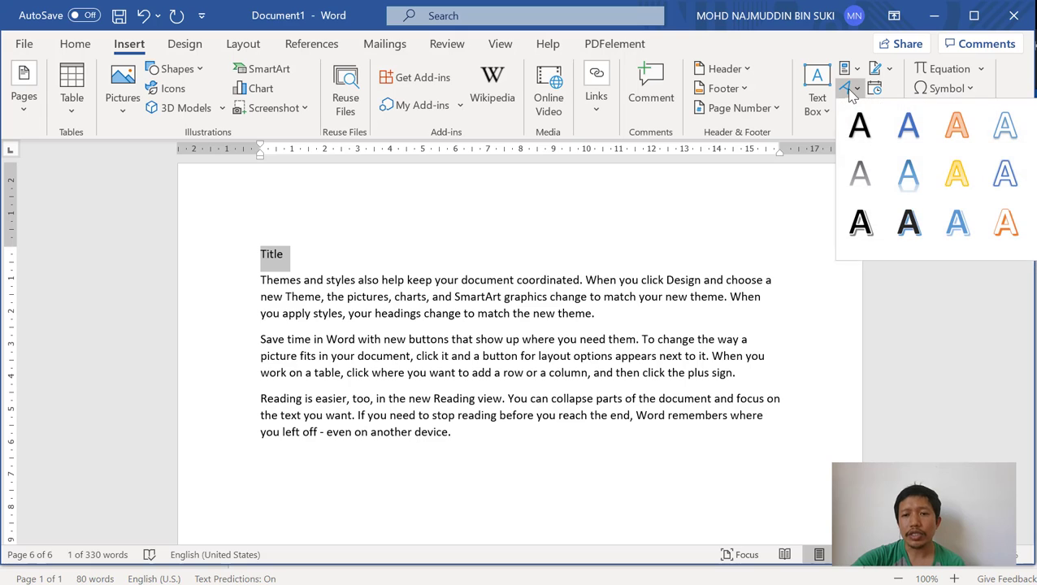
click(866, 229)
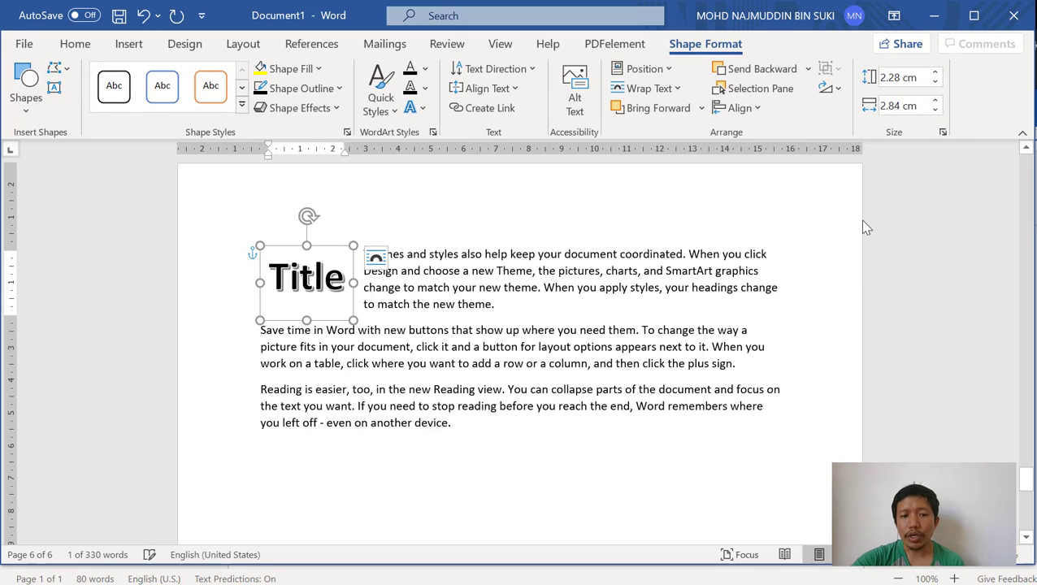
key(ctrl+z)
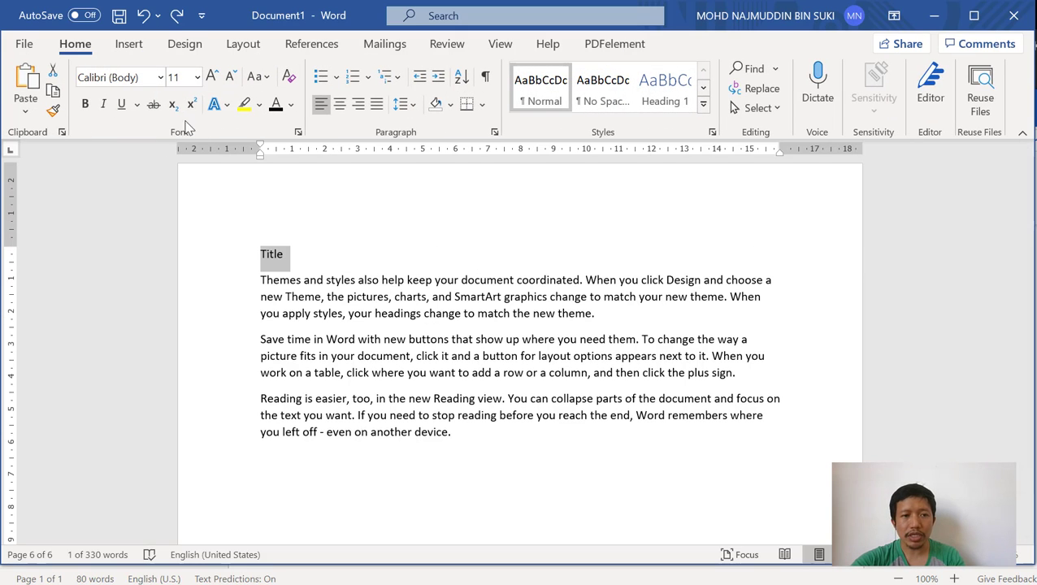
Try a preset text effect on the word "Title", undo it, and return to the insert commands
click(228, 105)
click(231, 238)
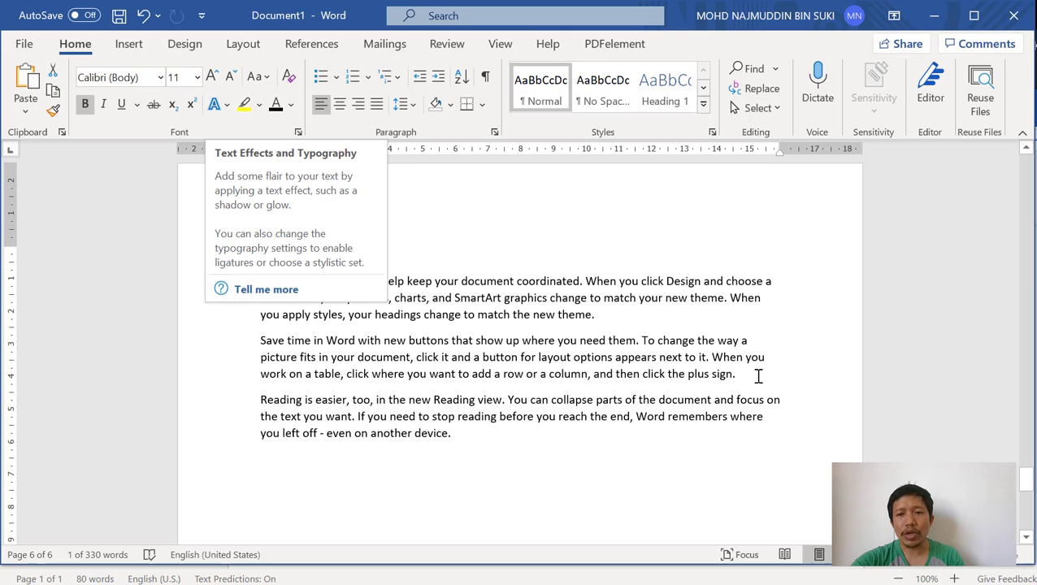
key(ctrl+z)
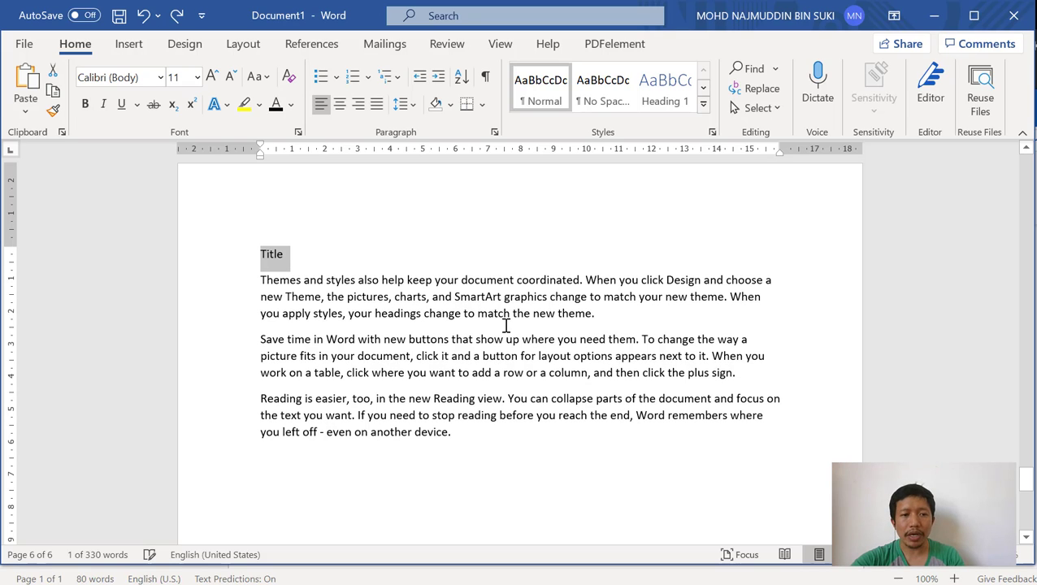
click(132, 45)
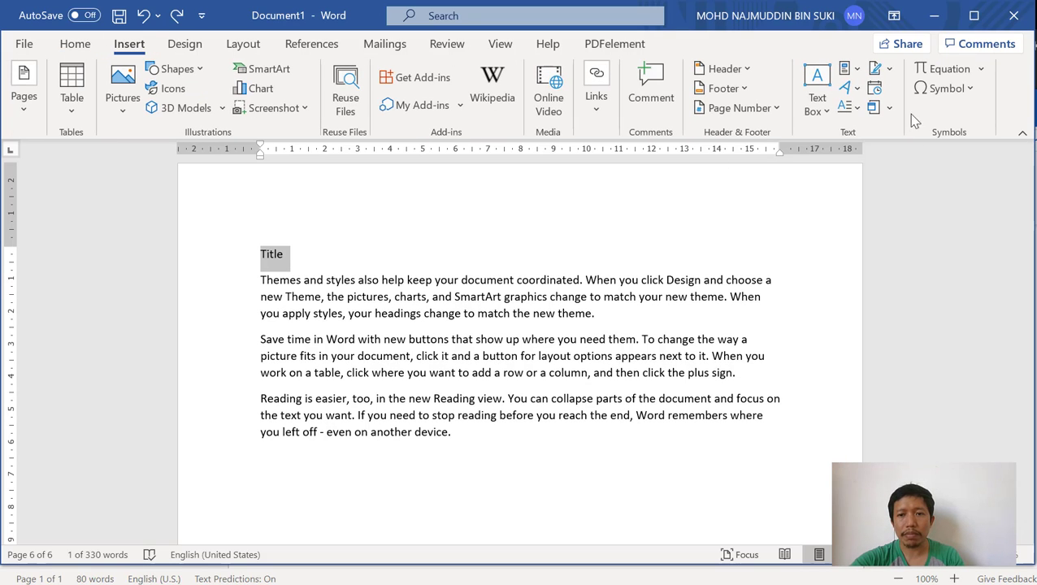
Convert the word "Title" to WordArt in the black shadowed style and place the "Themes and styles" paragraph below it
click(852, 91)
click(868, 221)
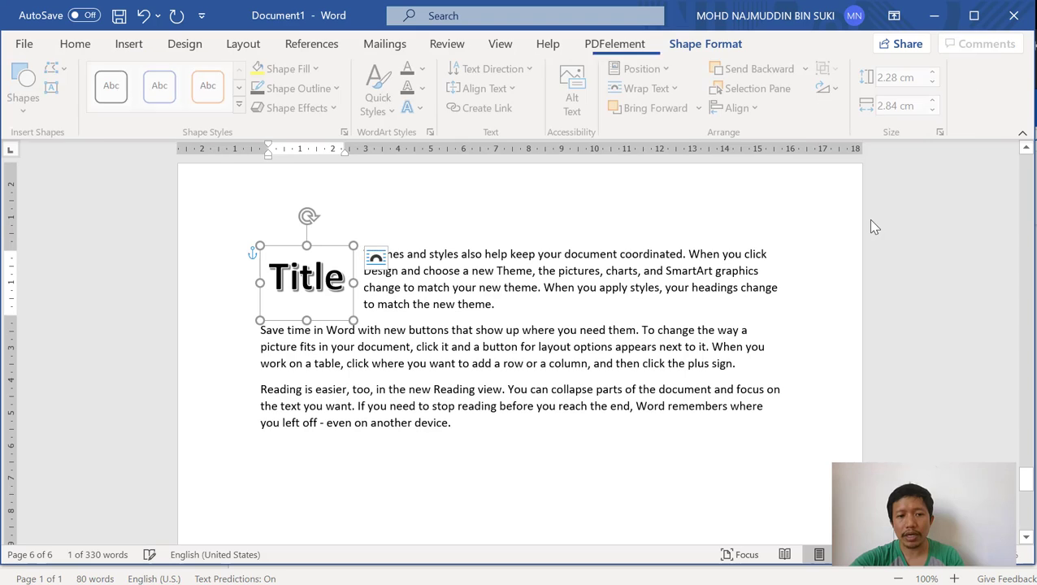
click(377, 293)
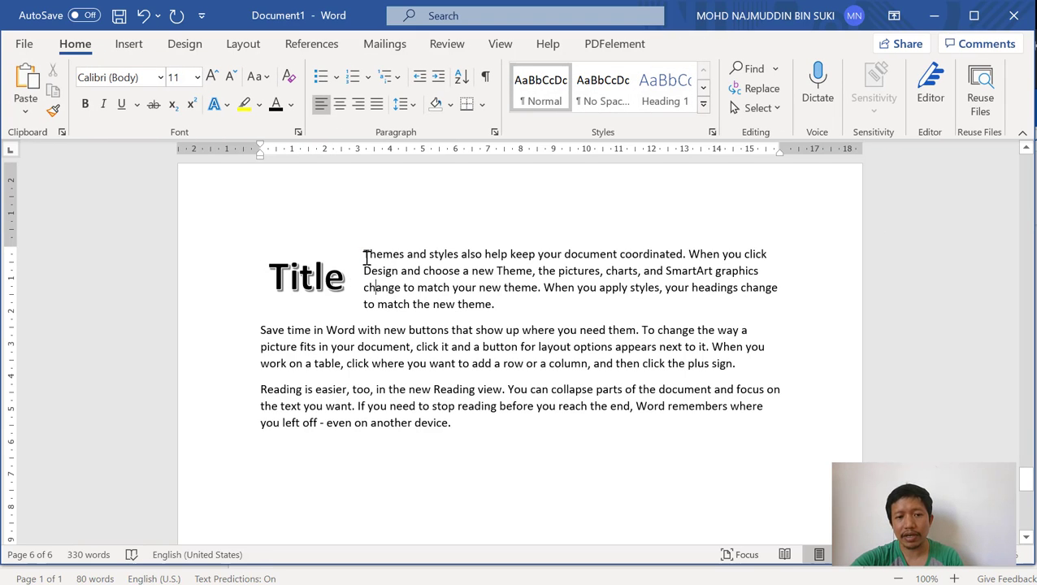
click(324, 282)
drag(302, 329, 296, 237)
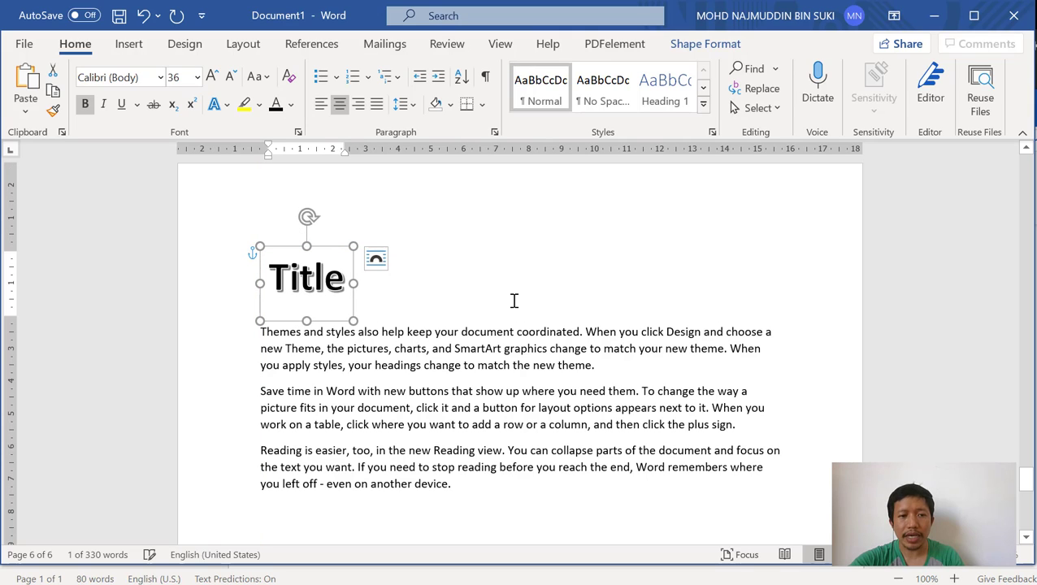
Add ordinary text reading "Title" just above the "Themes and styles" paragraph and apply the black shadowed text effect to it
click(380, 310)
text(Title)
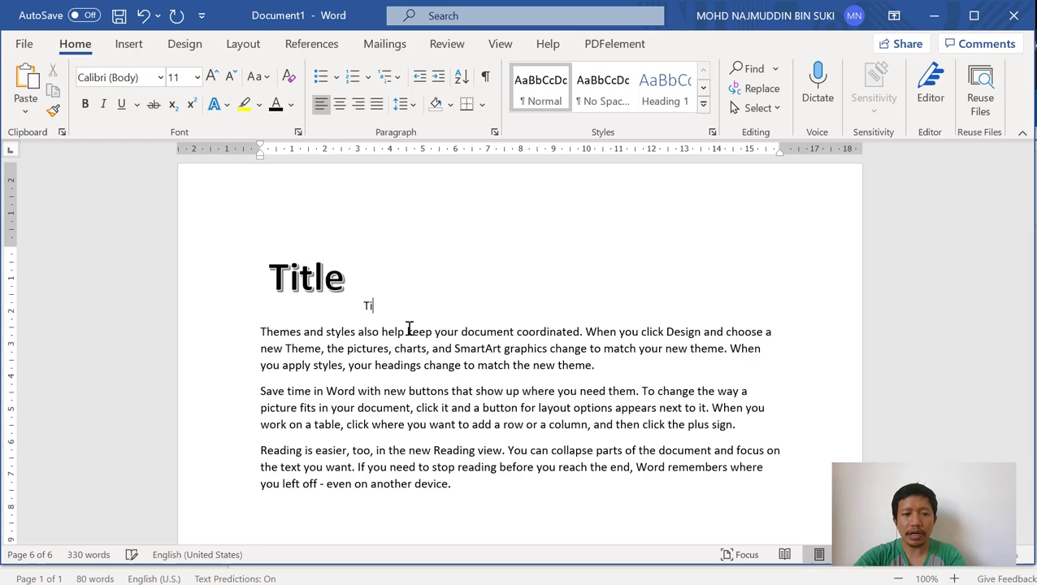
double_click(367, 308)
click(227, 105)
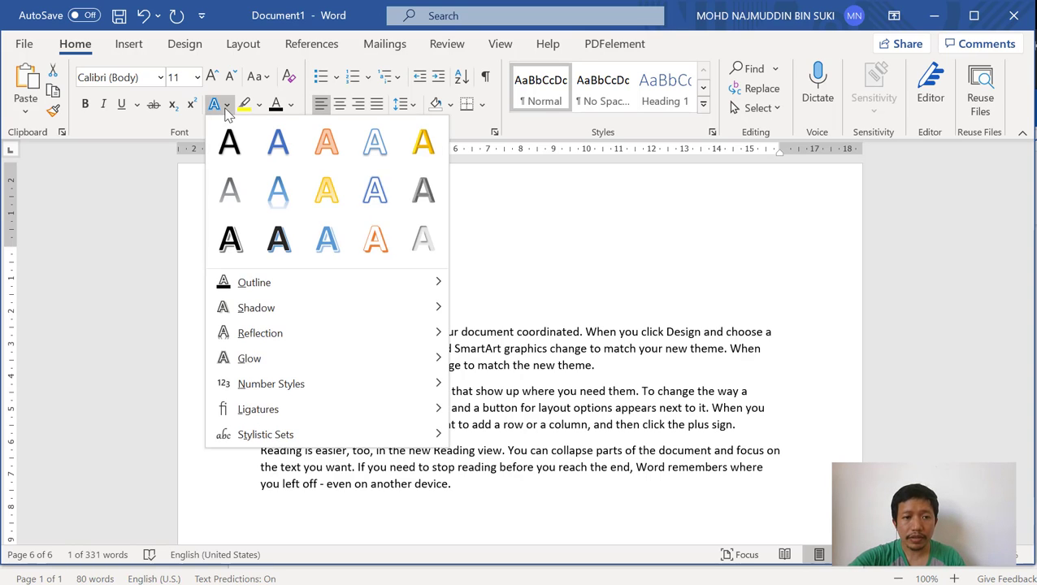
click(230, 239)
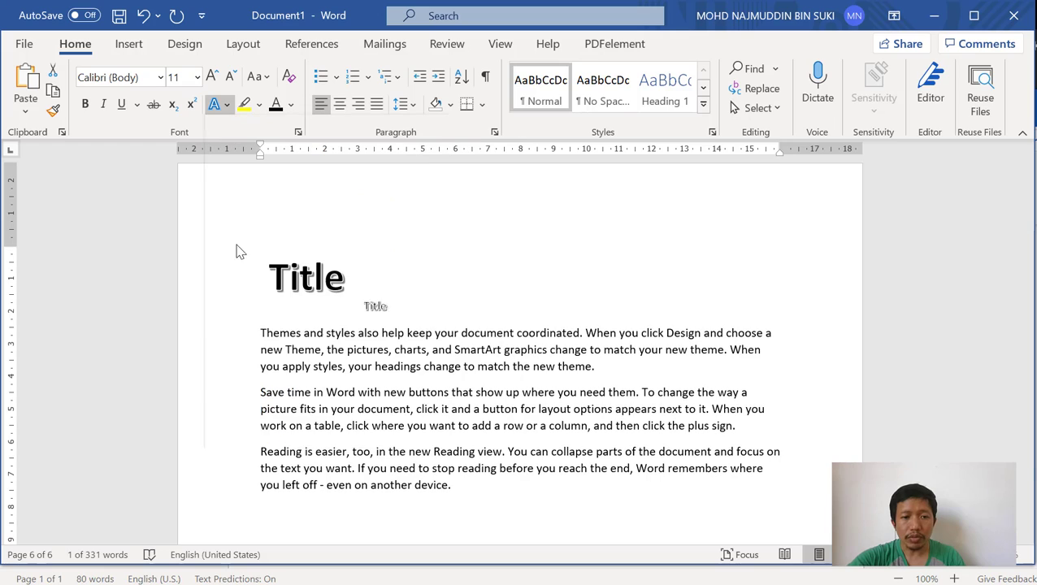
click(379, 310)
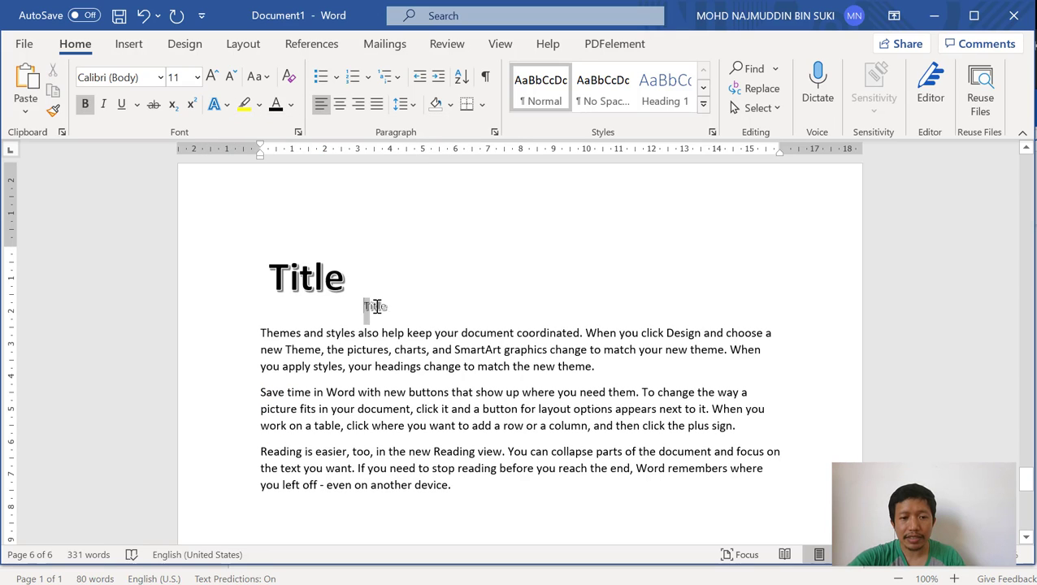
drag(371, 306, 394, 306)
click(381, 307)
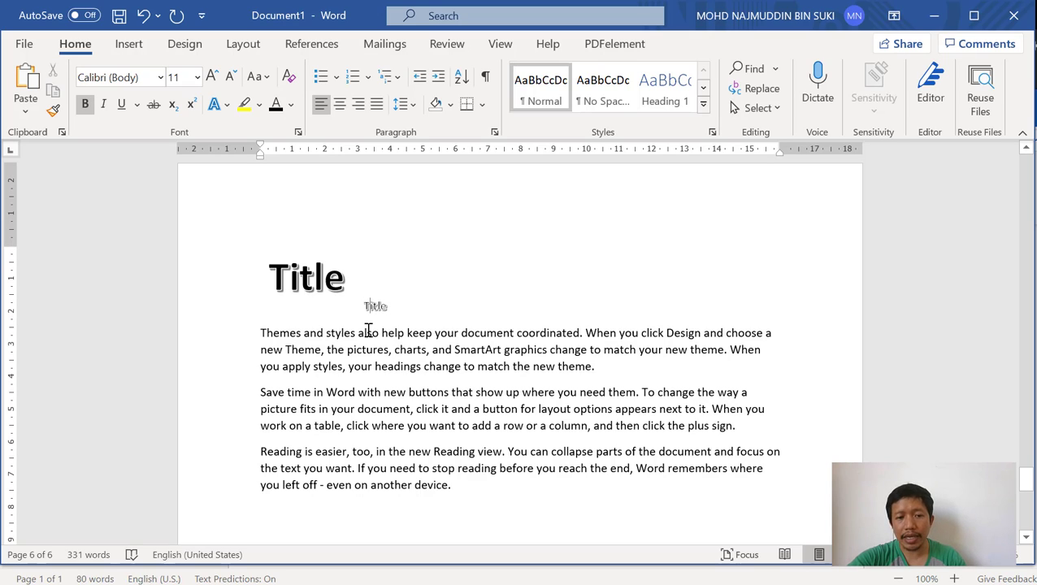
click(370, 333)
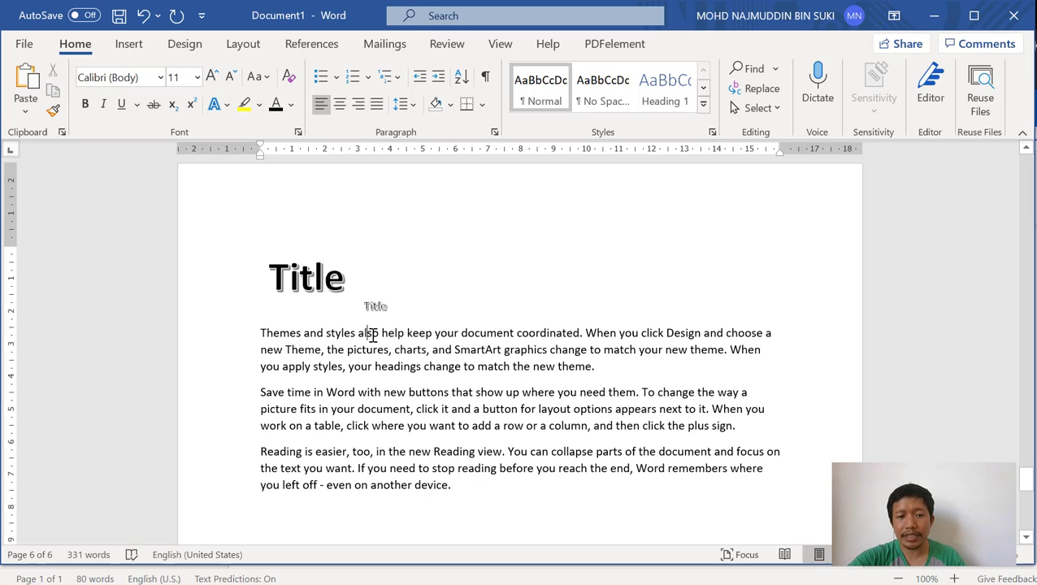
click(419, 348)
click(468, 350)
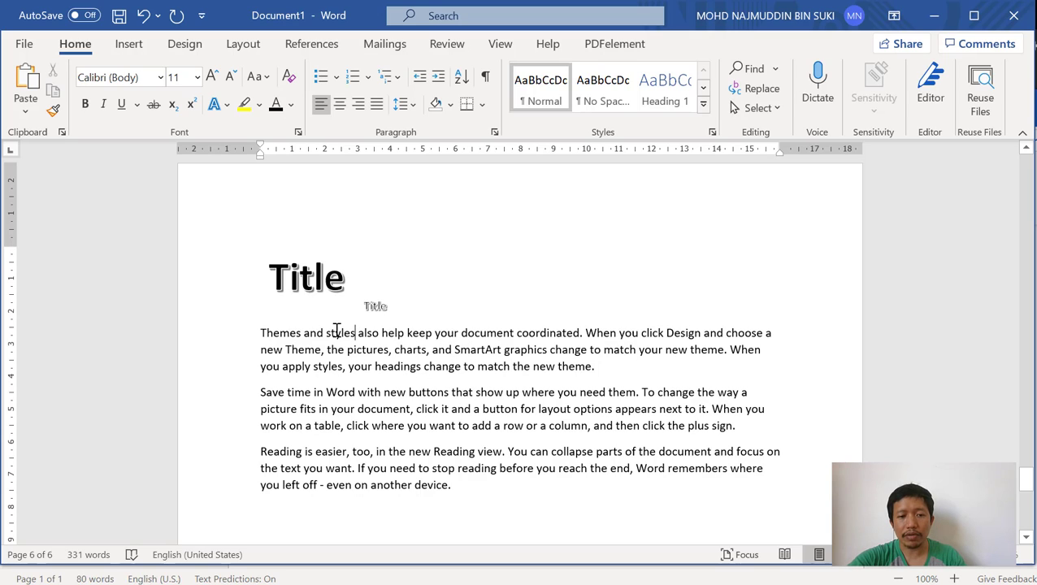
click(374, 305)
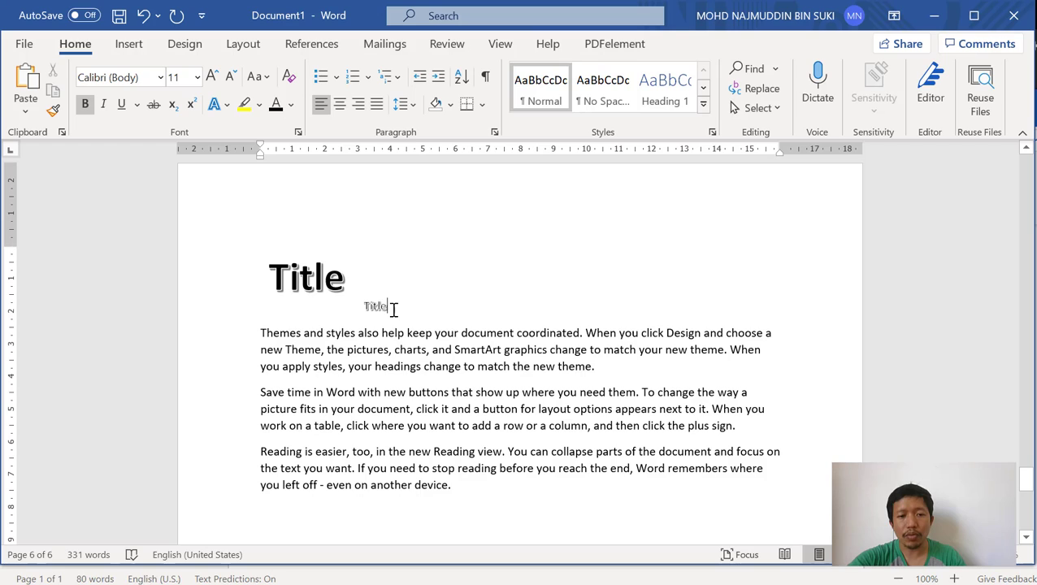
click(373, 307)
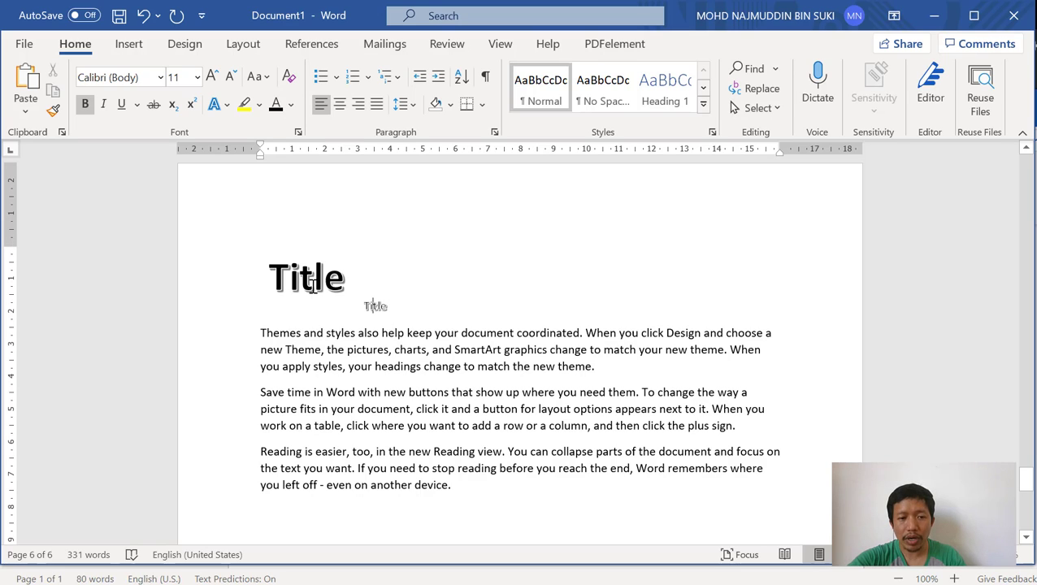
Try rotating the large WordArt title counterclockwise, and undo the rotation
click(311, 284)
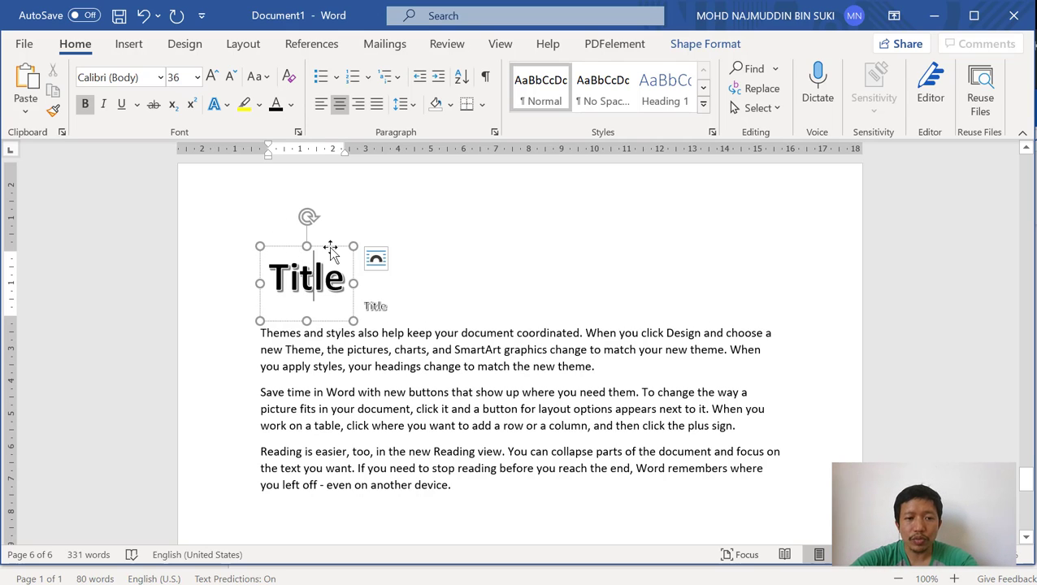
drag(330, 247, 255, 248)
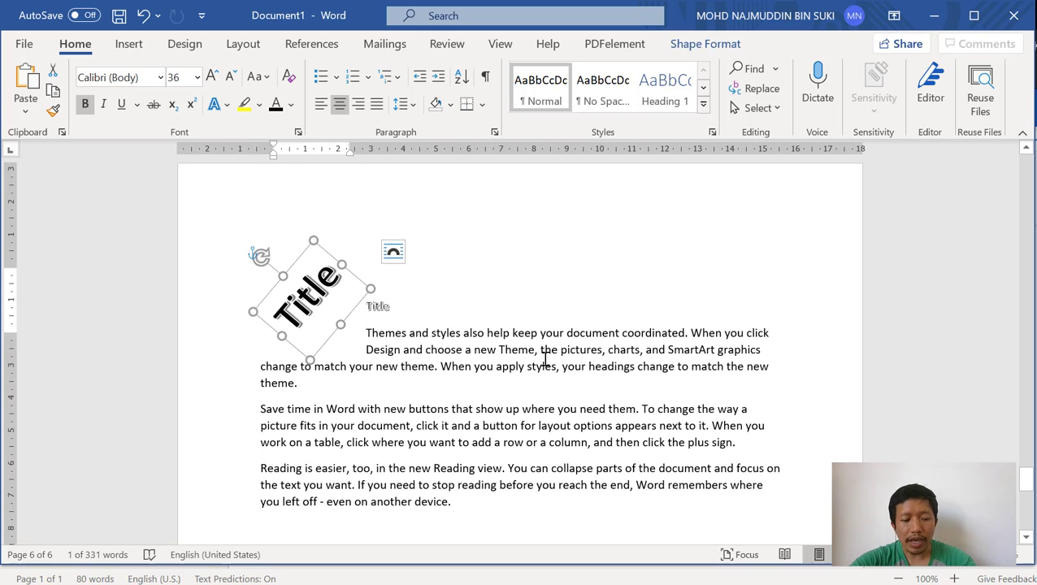
key(ctrl+z)
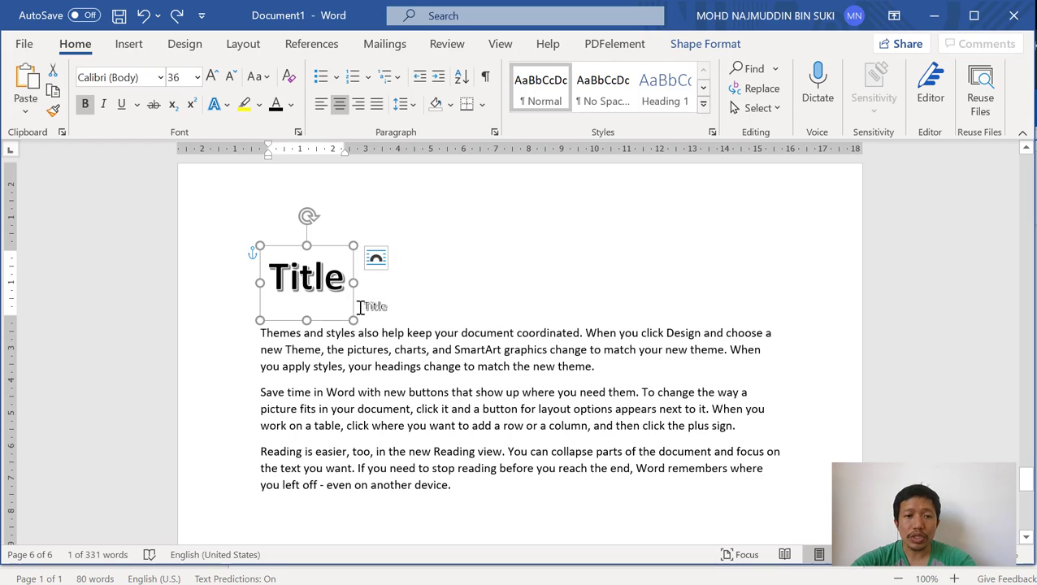
Apply the arch Follow Path transform text effect to all the text of the large WordArt title
click(323, 275)
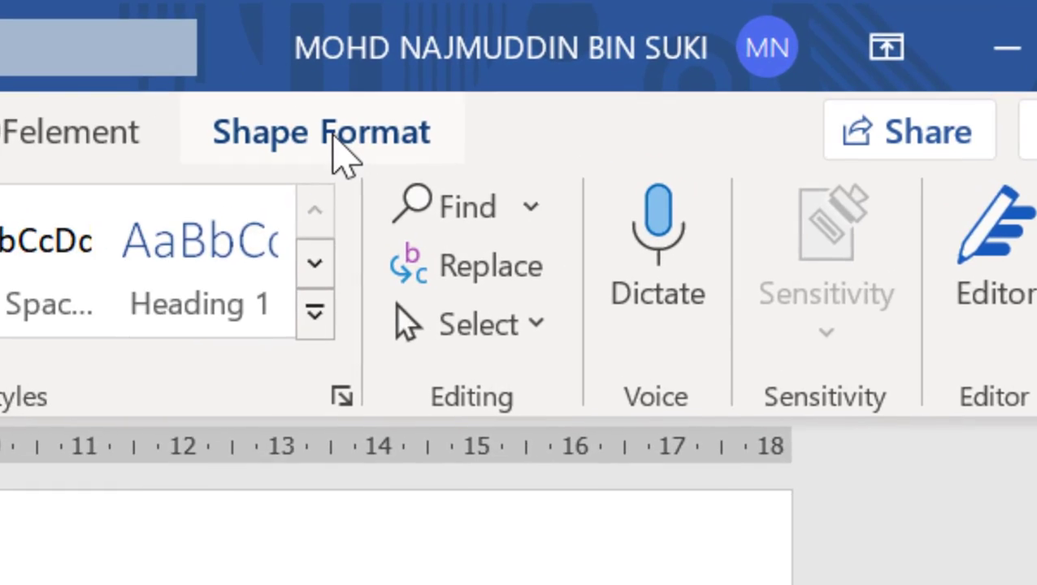
click(709, 47)
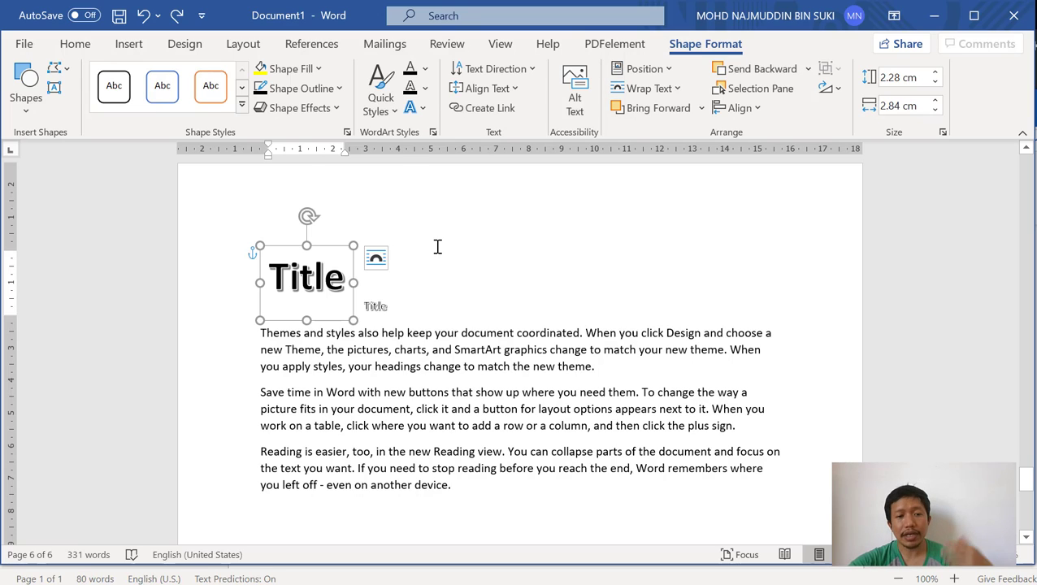
key(ctrl+a)
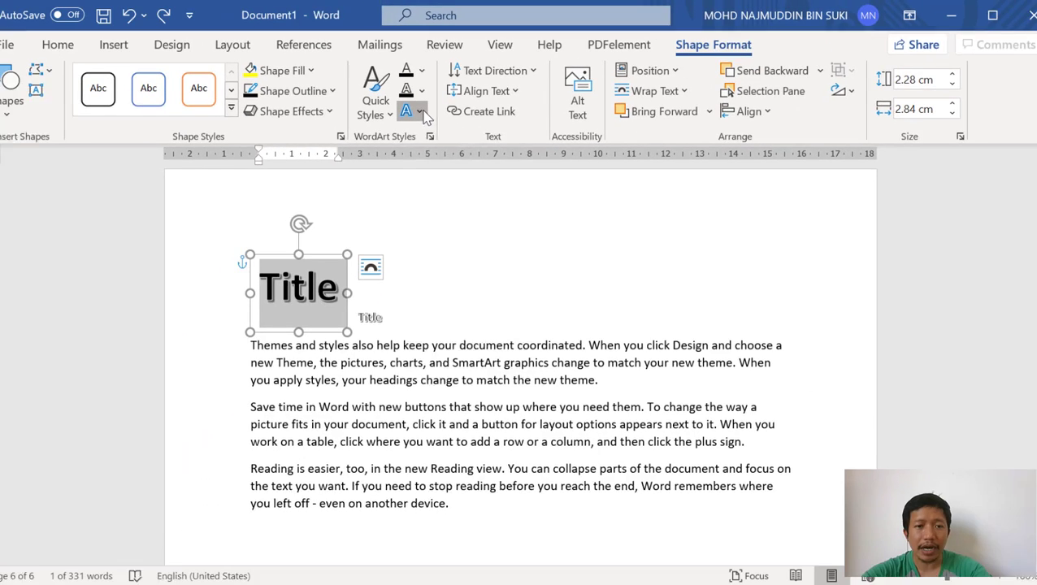
click(254, 276)
mouse_move(475, 358)
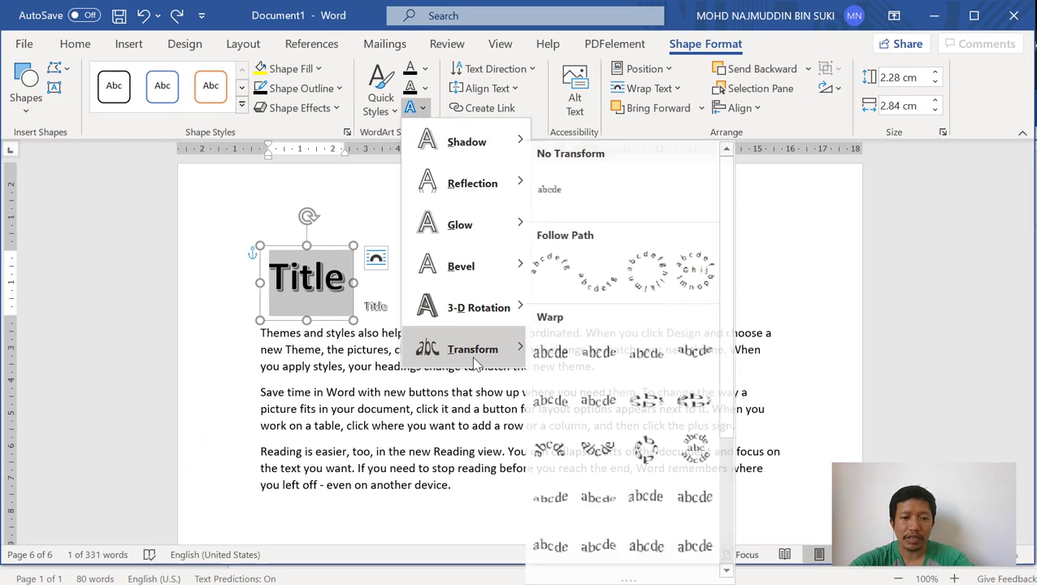
click(554, 271)
click(422, 337)
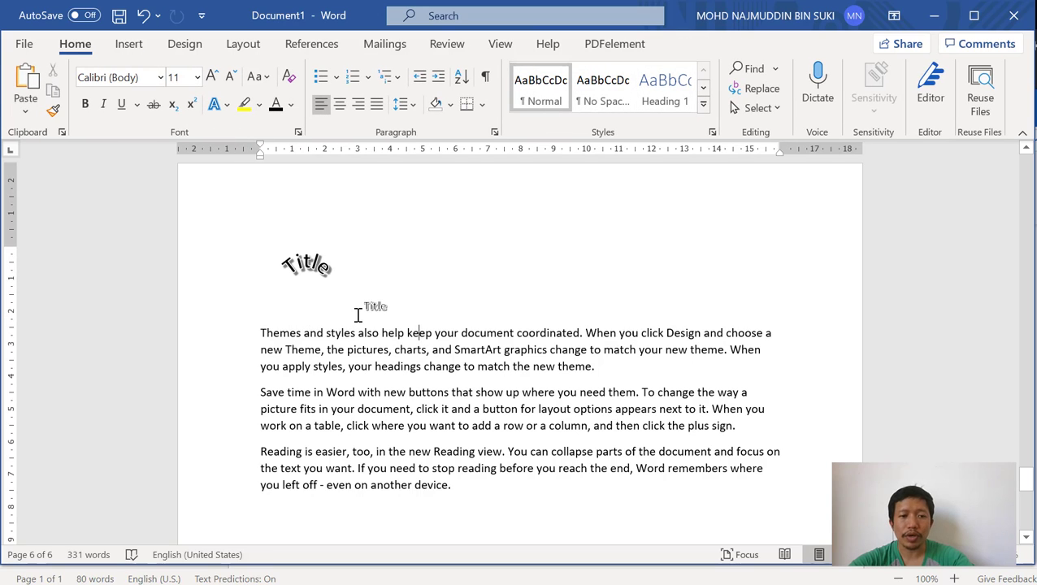
double_click(312, 272)
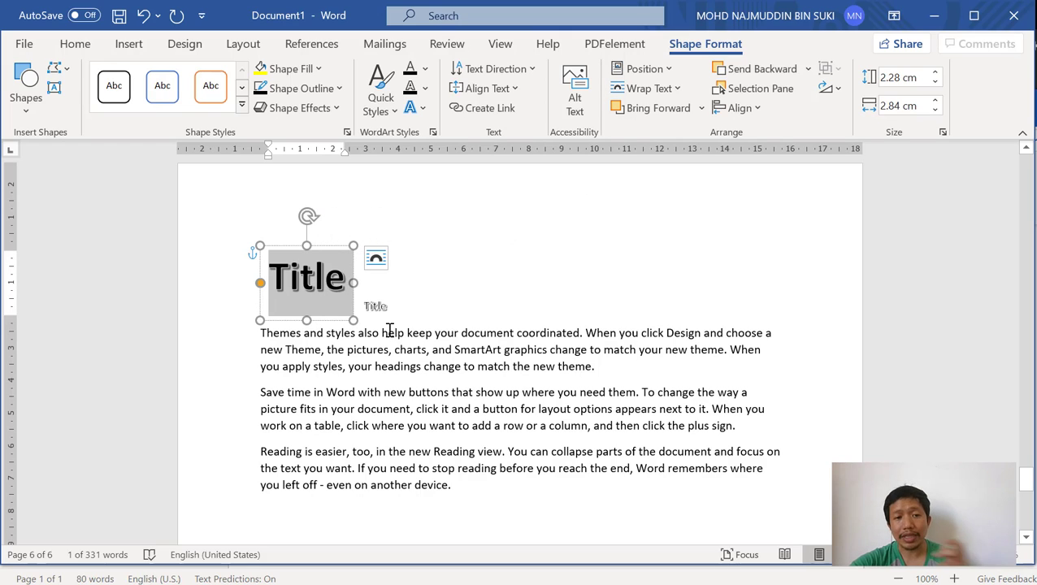
click(434, 334)
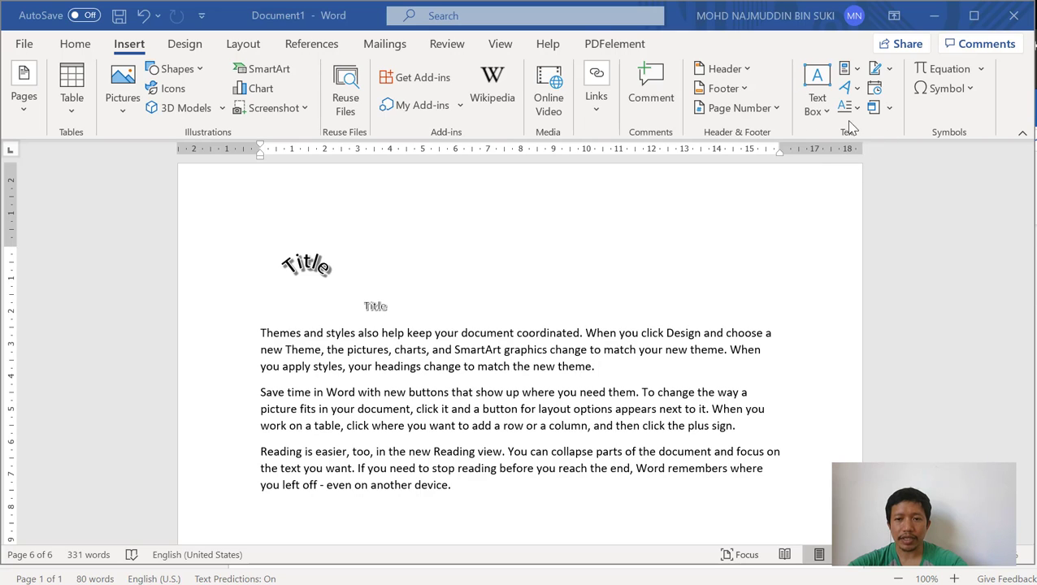
Add a dropped drop cap to the first letter of the paragraph beginning "Themes and styles"
click(263, 332)
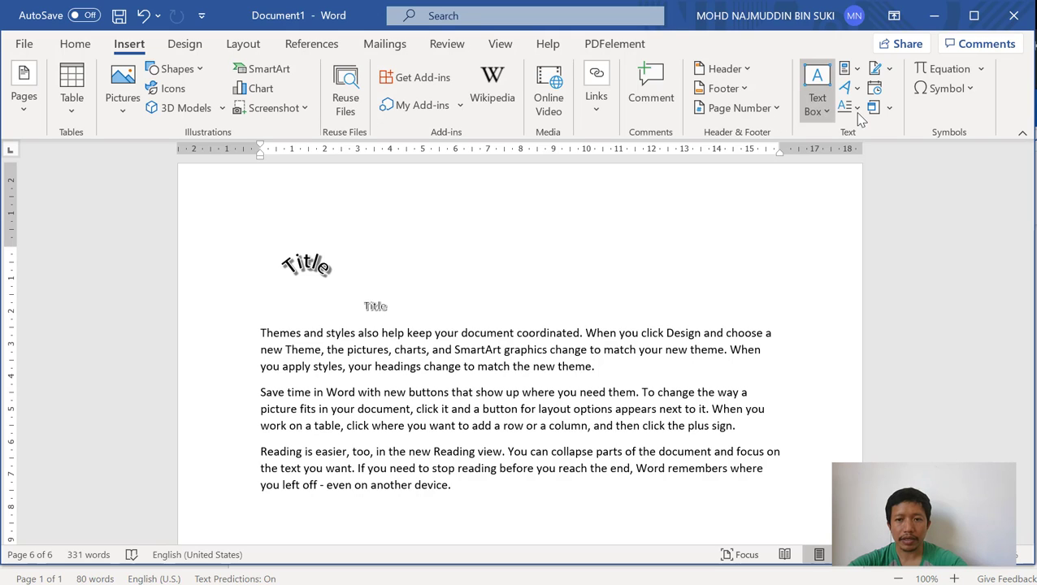
click(857, 110)
click(875, 180)
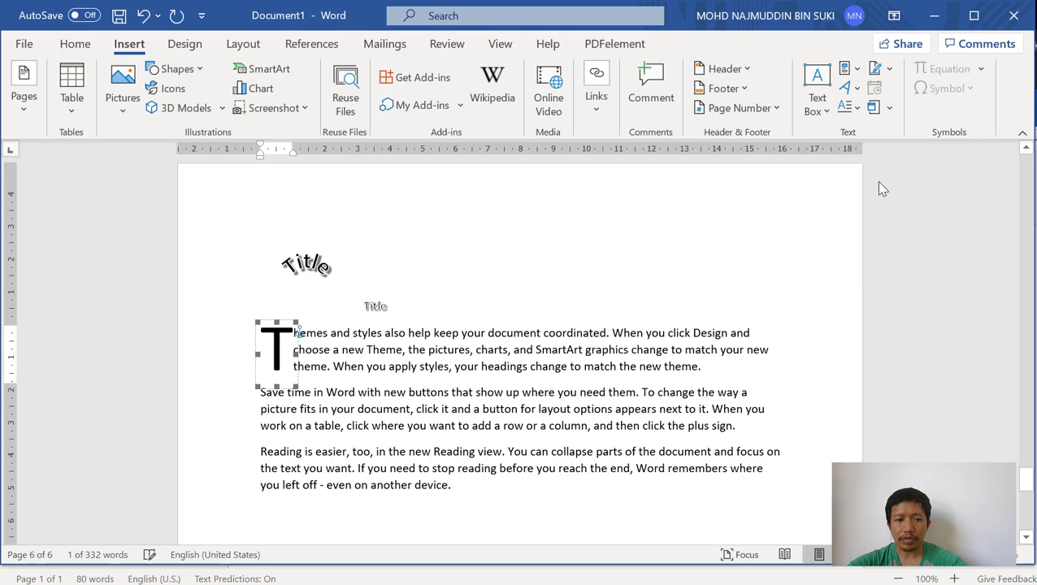
click(533, 326)
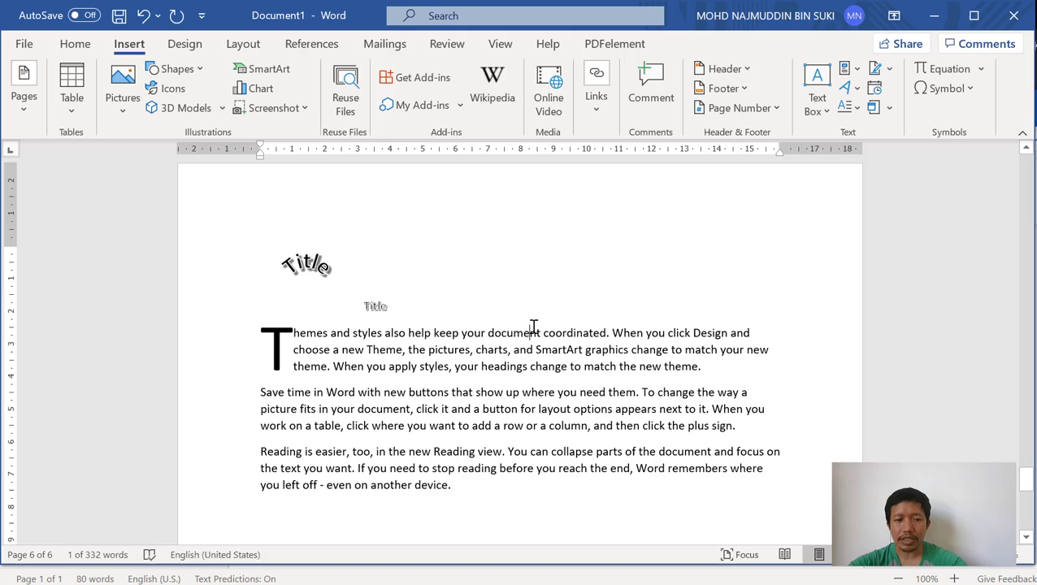
click(291, 333)
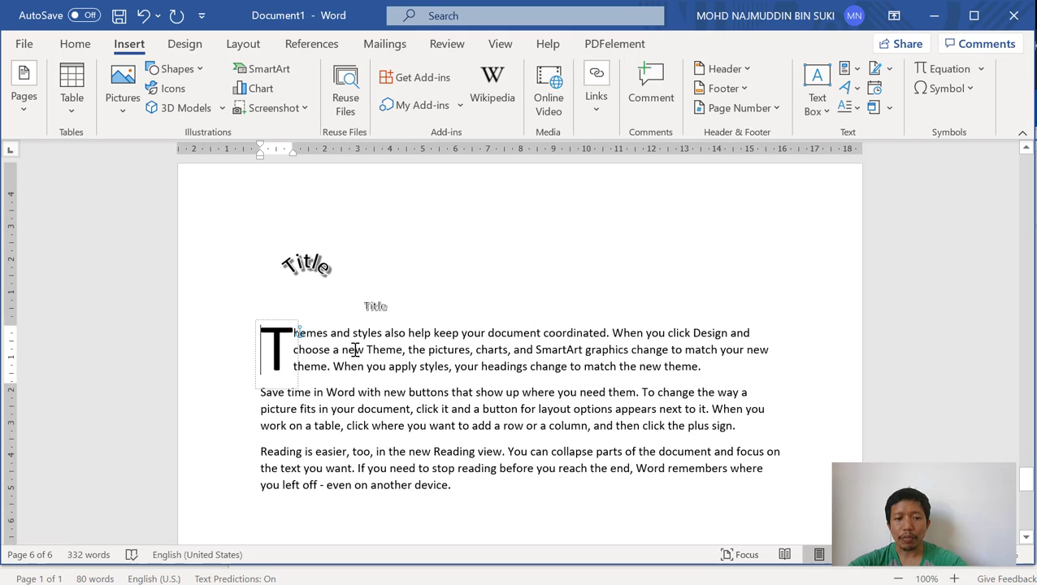
click(410, 347)
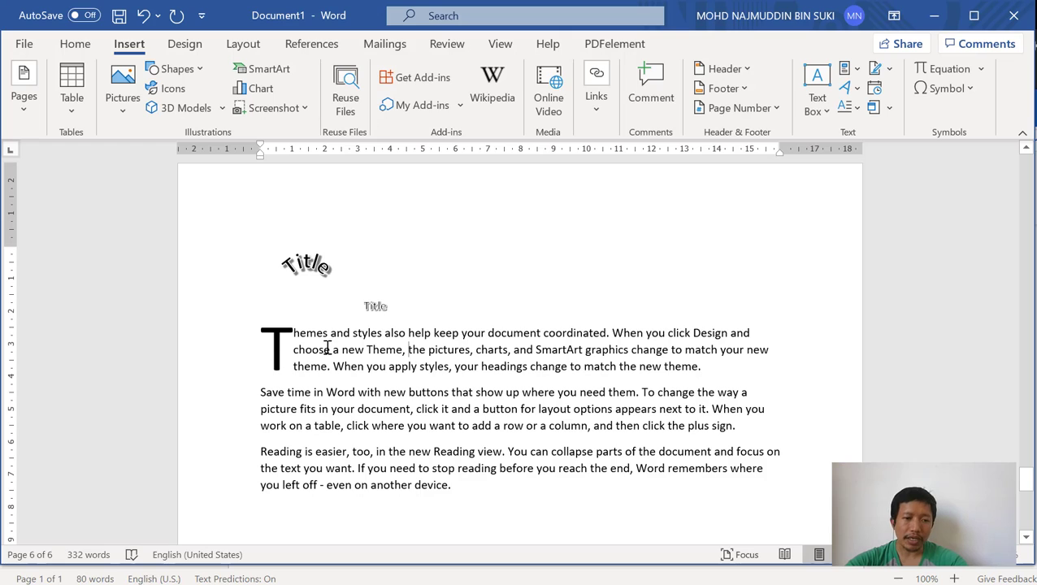
click(298, 339)
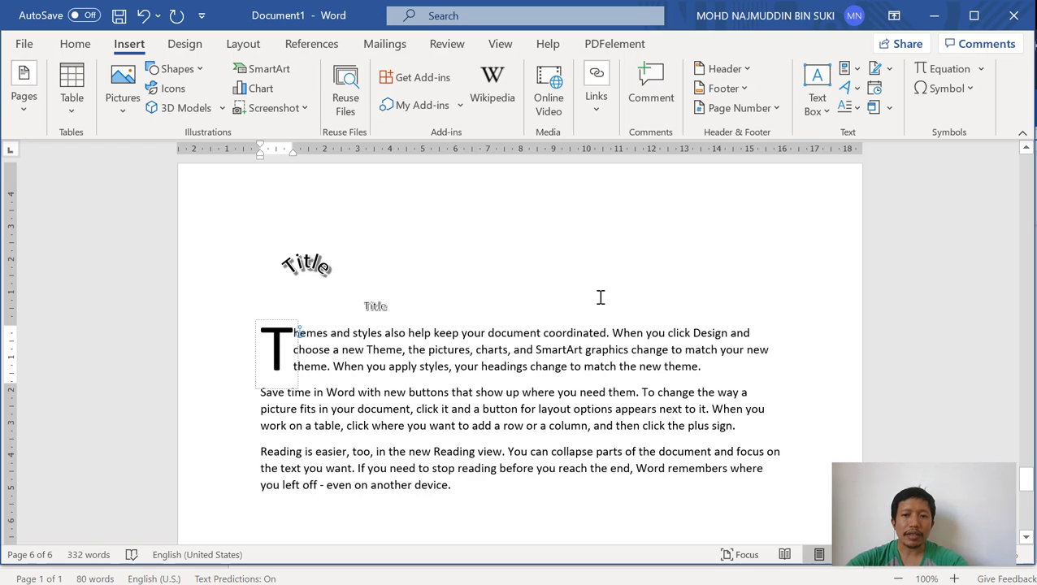
click(696, 356)
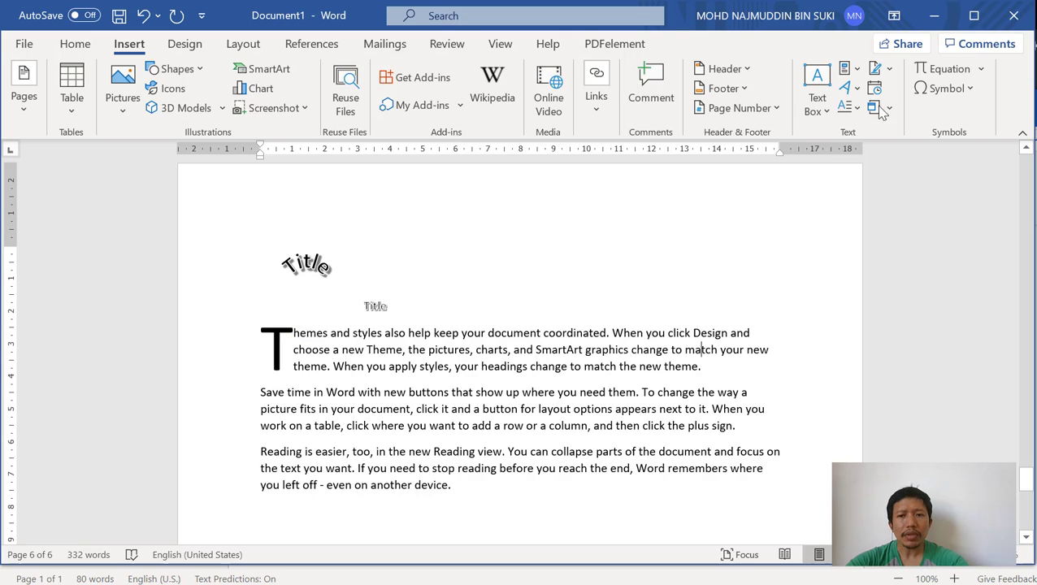
click(891, 69)
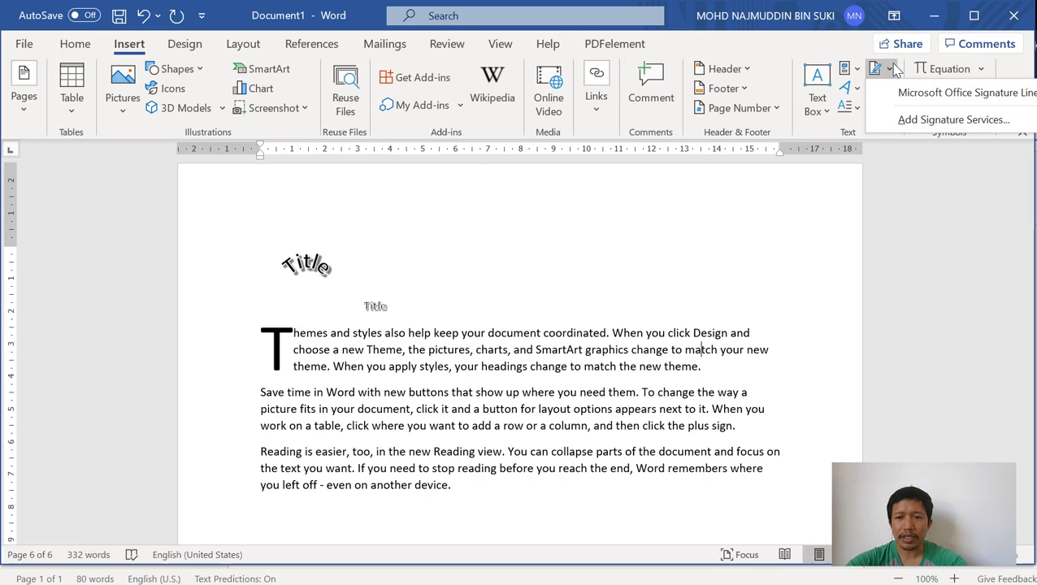
click(734, 233)
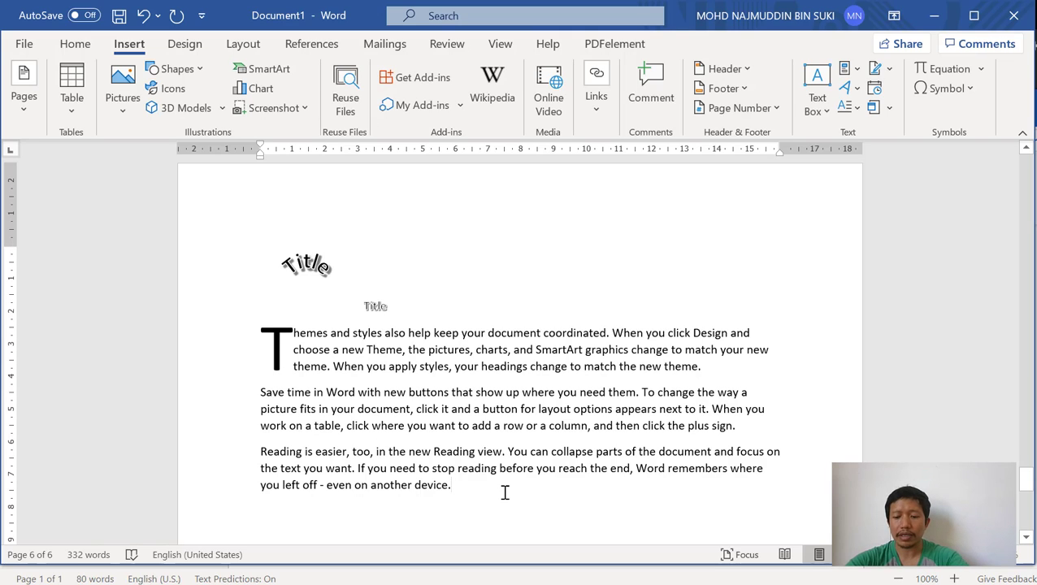
Add blank space below the last paragraph and open the gallery of built-in equations
key(Return)
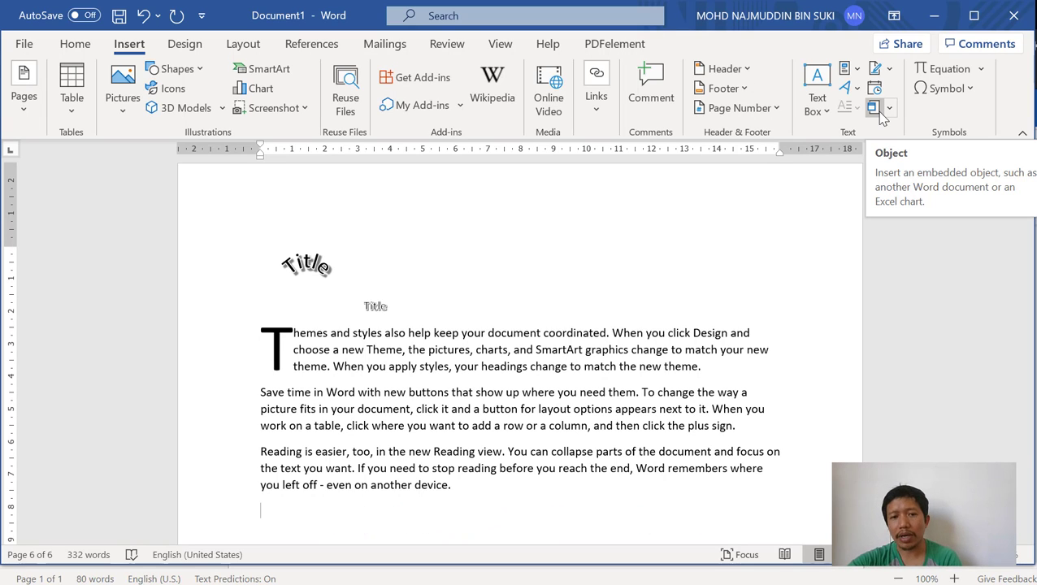
scroll(479, 361, down, 3)
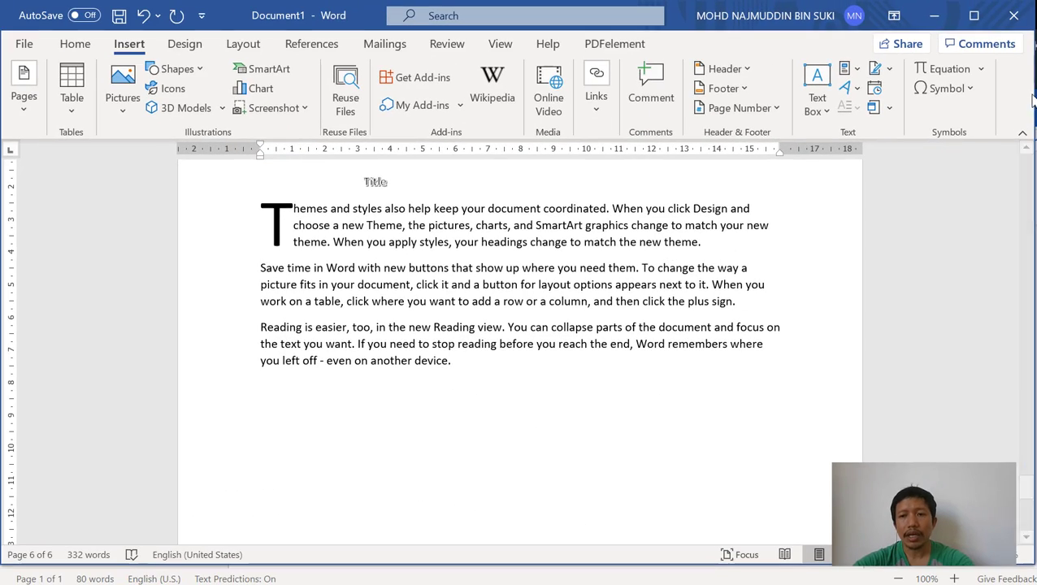
click(984, 72)
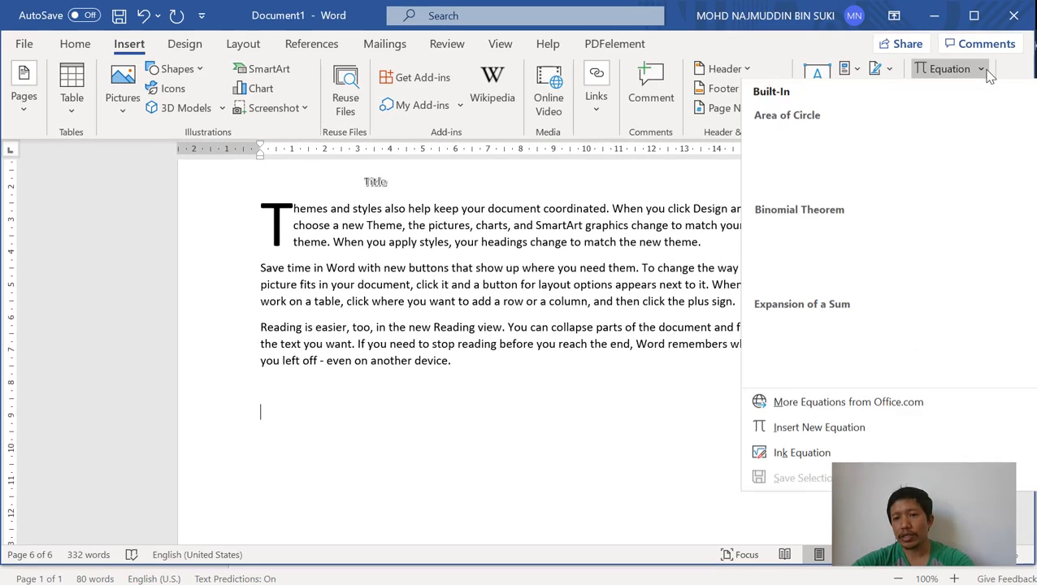
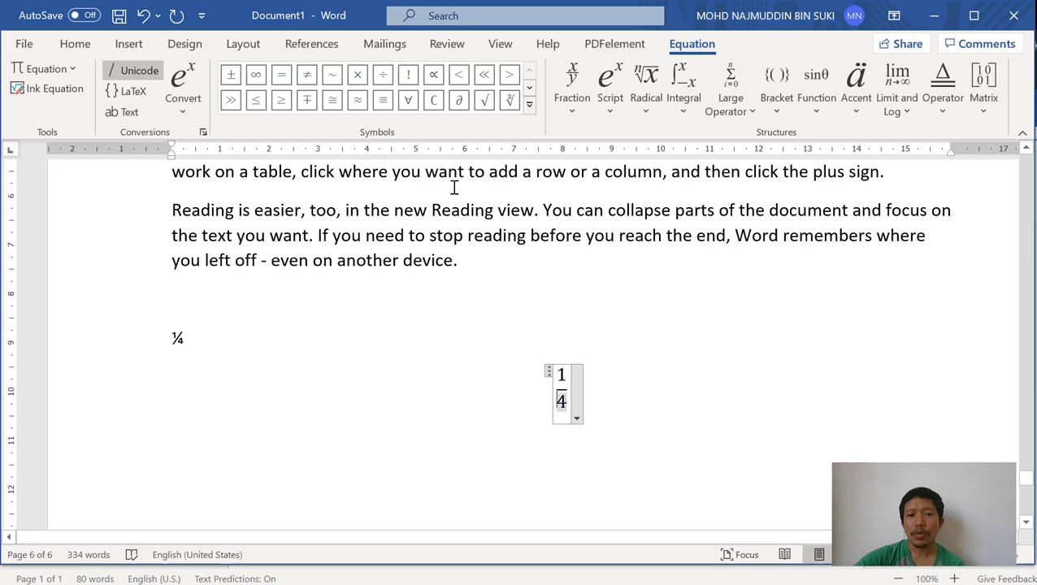
Add an empty line after the paragraph ending in "even on another device."
click(683, 262)
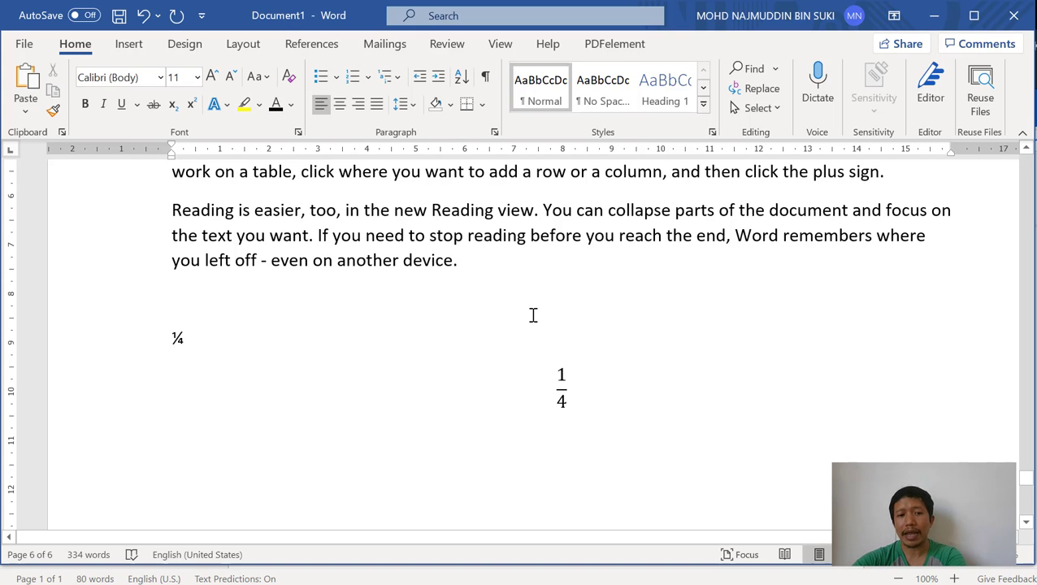
scroll(533, 315, down, 2)
scroll(533, 315, up, 3)
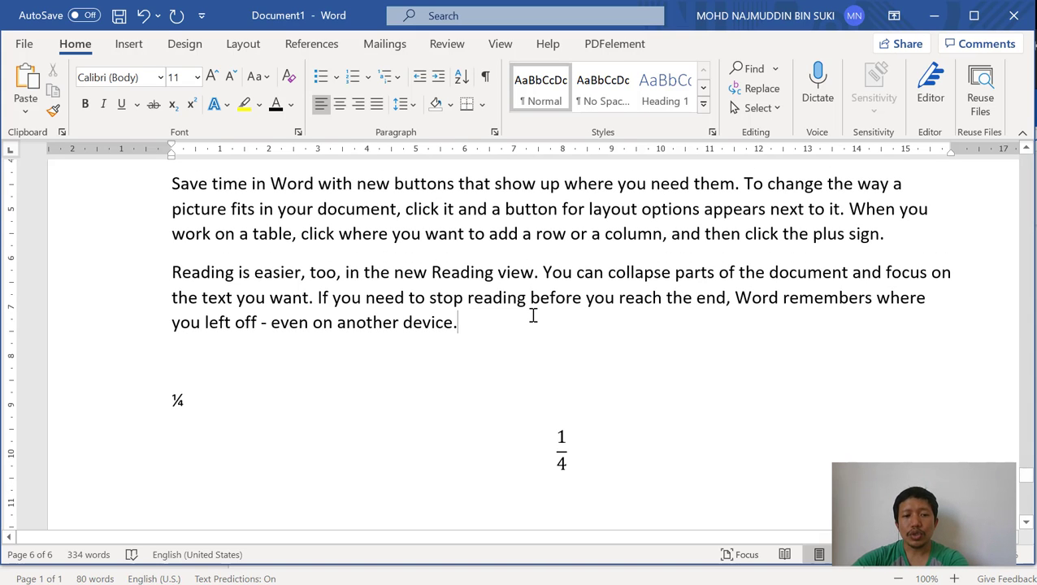
key(Return)
Open the full symbol browser for the blank line and display the characters of the Abadi font
click(129, 44)
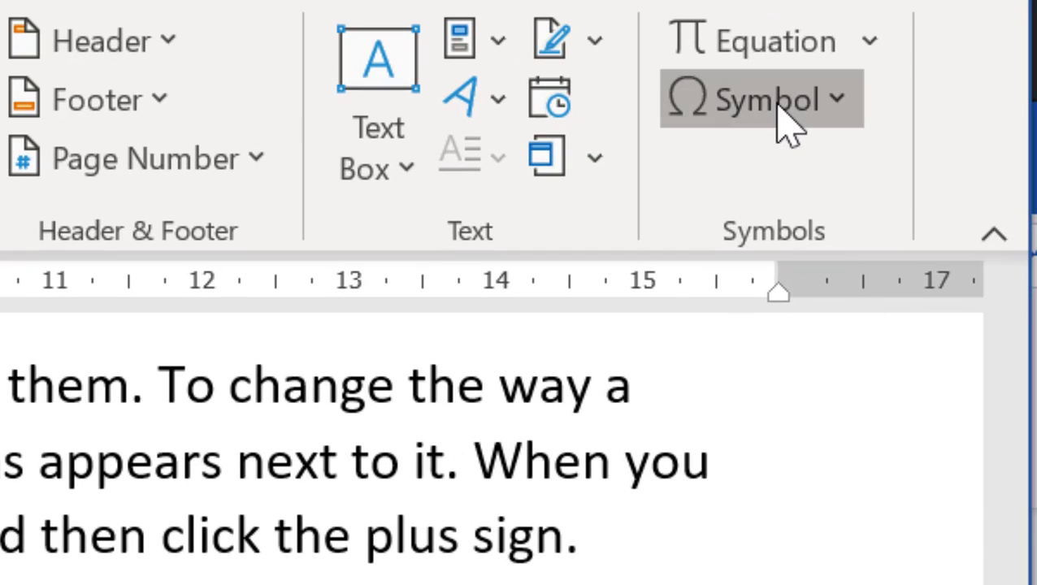
click(817, 101)
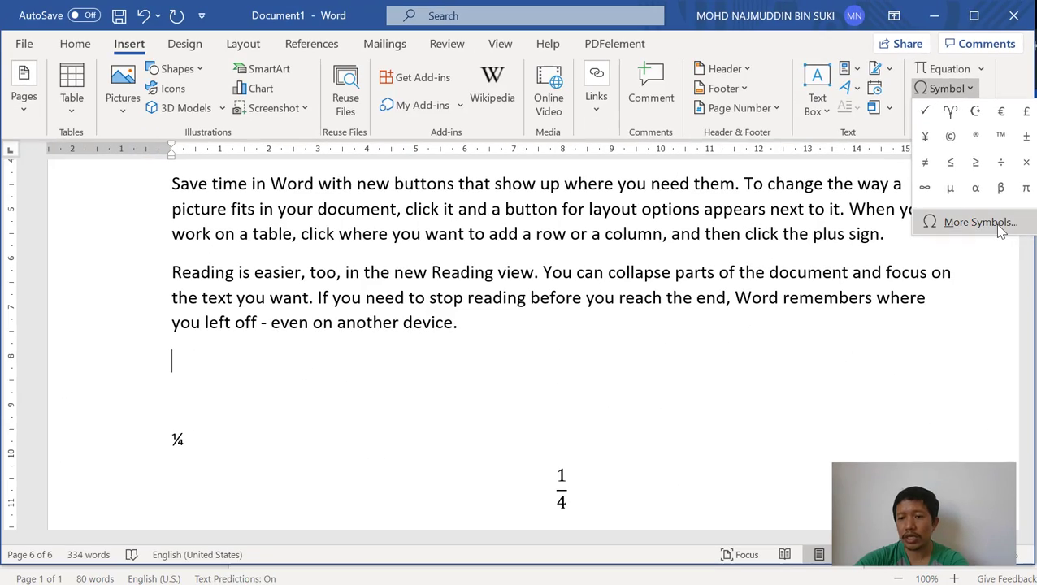
click(976, 299)
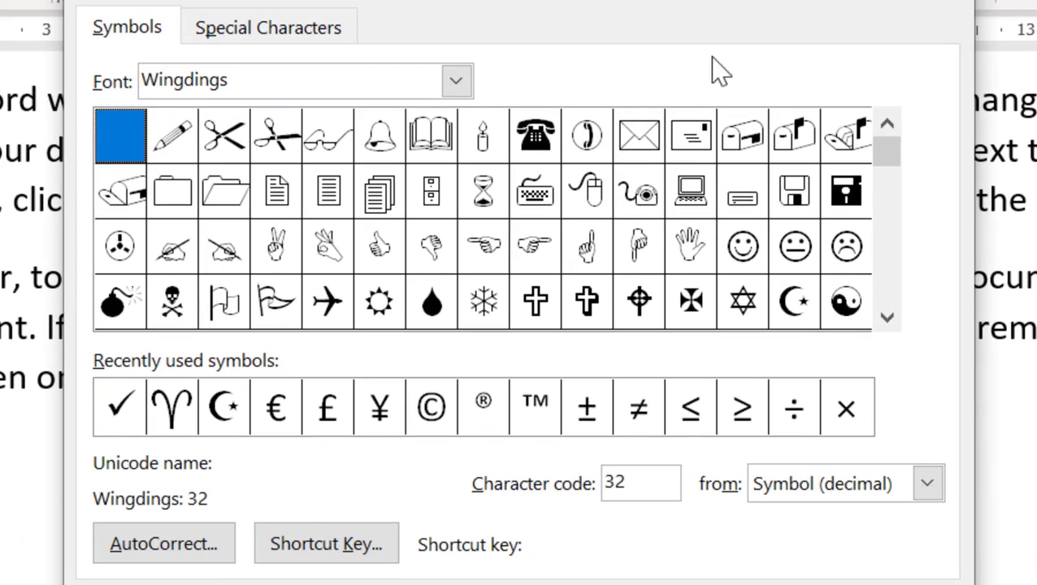
click(455, 80)
drag(463, 244, 469, 139)
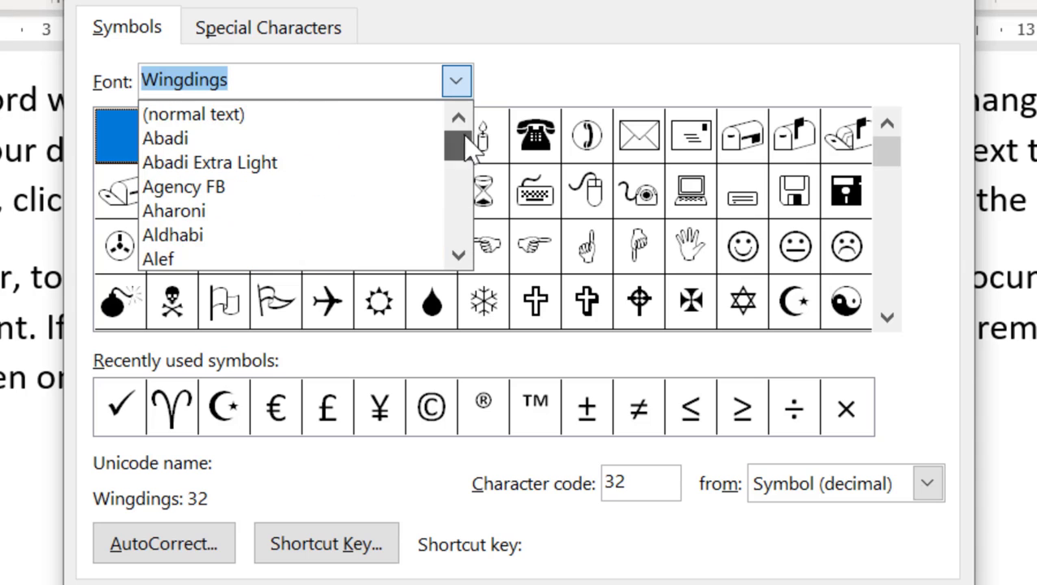
click(343, 142)
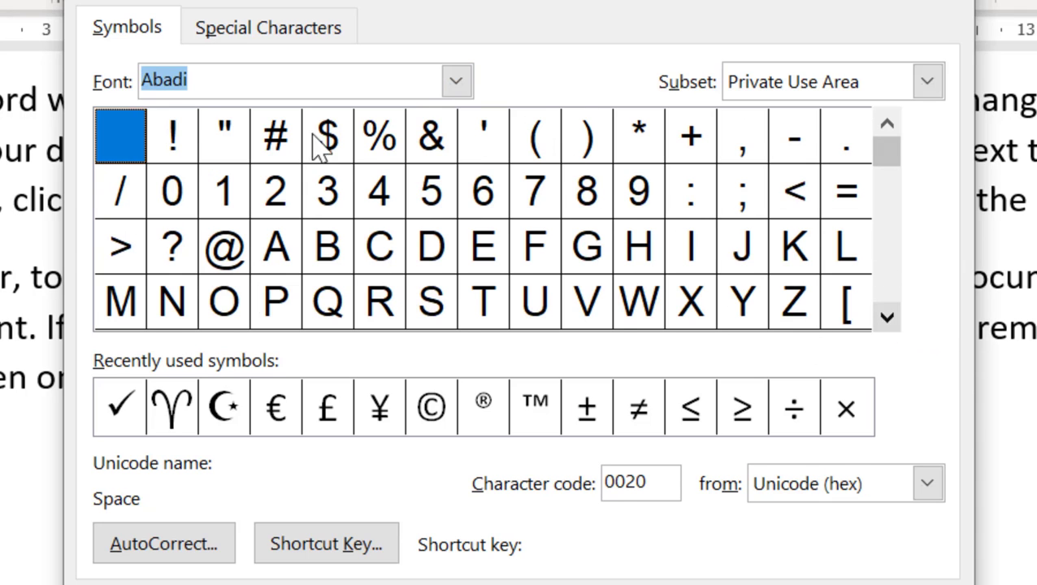
Switch the symbol font to Arial and browse its characters as far as the Greek and Coptic subset
click(457, 85)
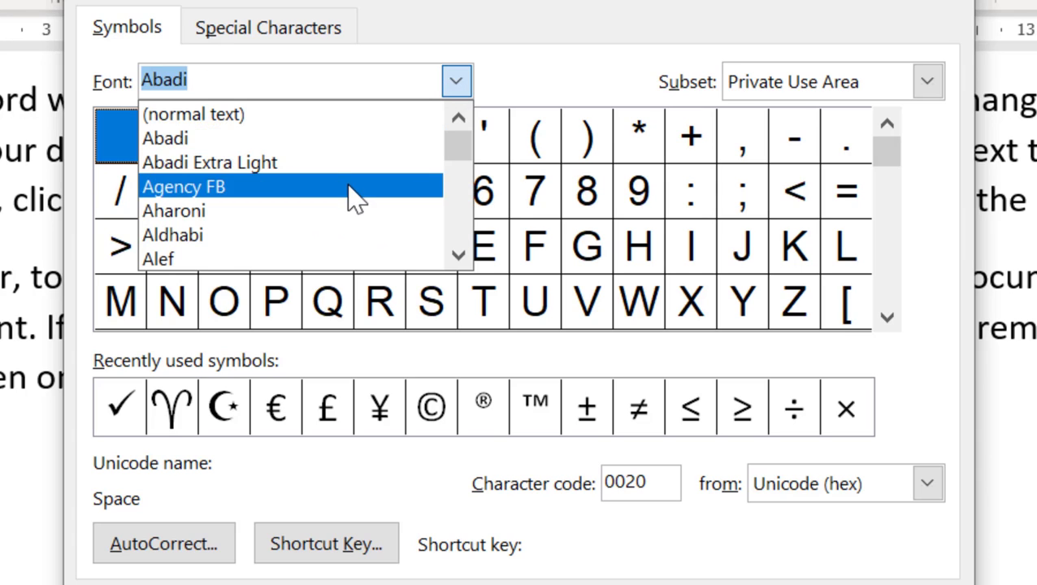
scroll(348, 197, down, 3)
scroll(356, 198, down, 2)
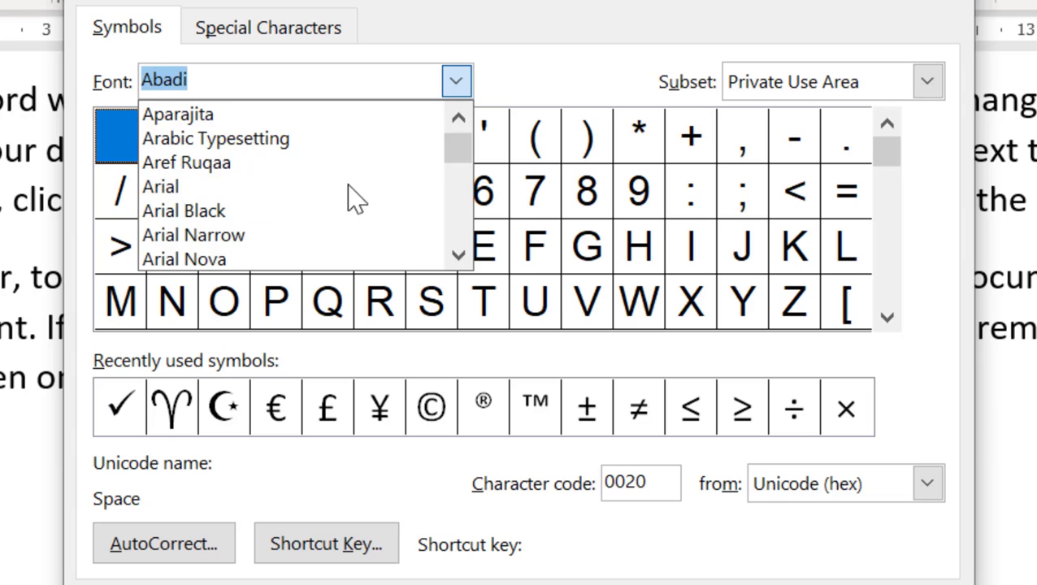
click(206, 192)
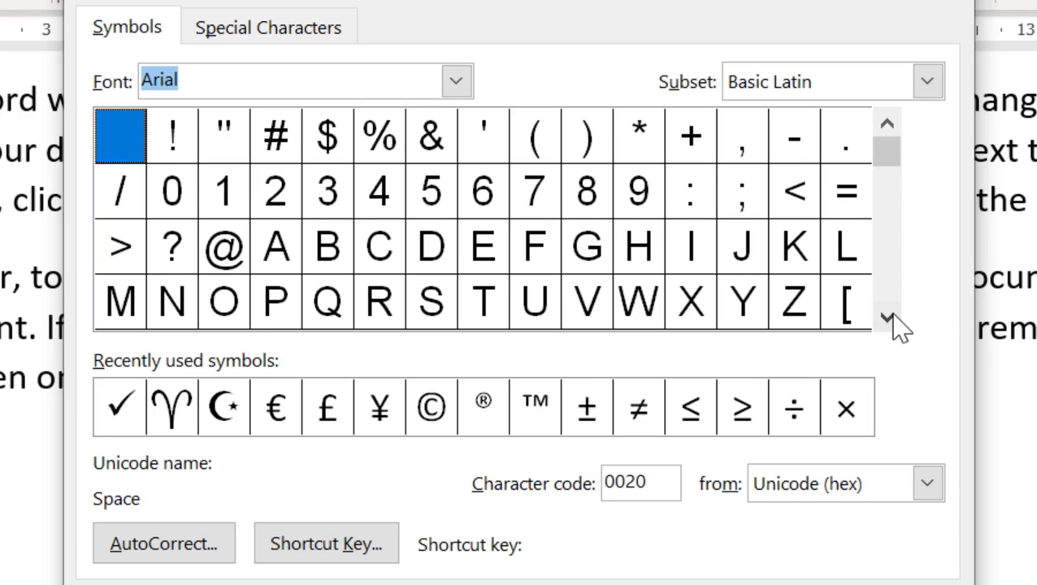
drag(887, 317, 891, 324)
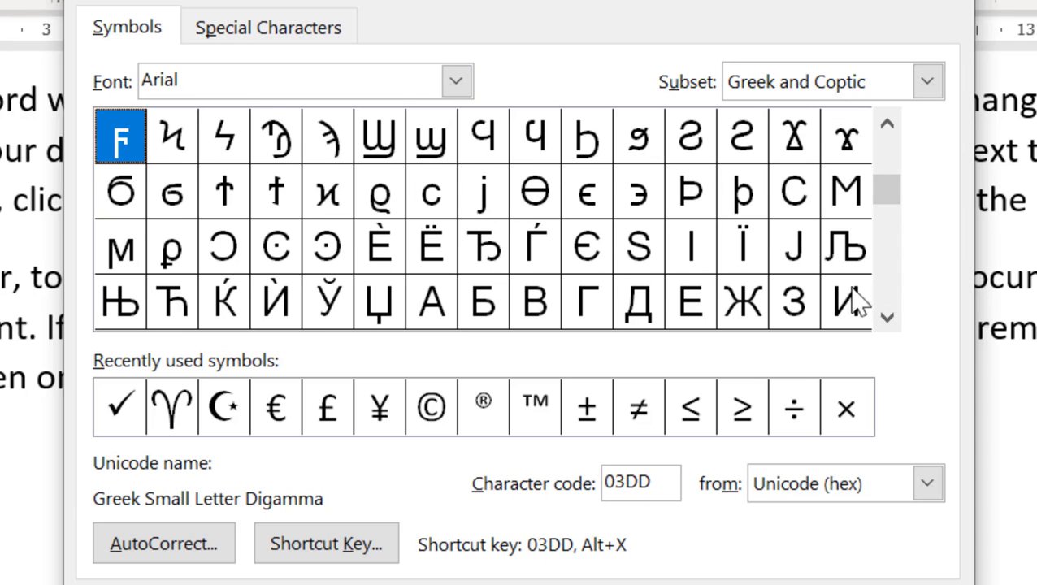
Switch the symbol font to Wingdings and browse its symbols through to the arrows and check boxes at the end
click(456, 80)
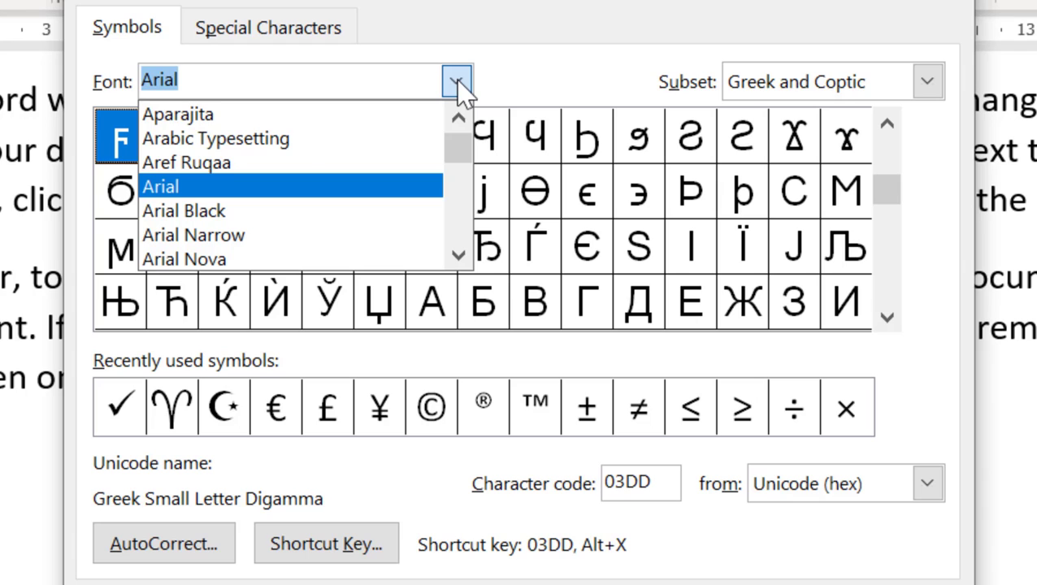
text(win)
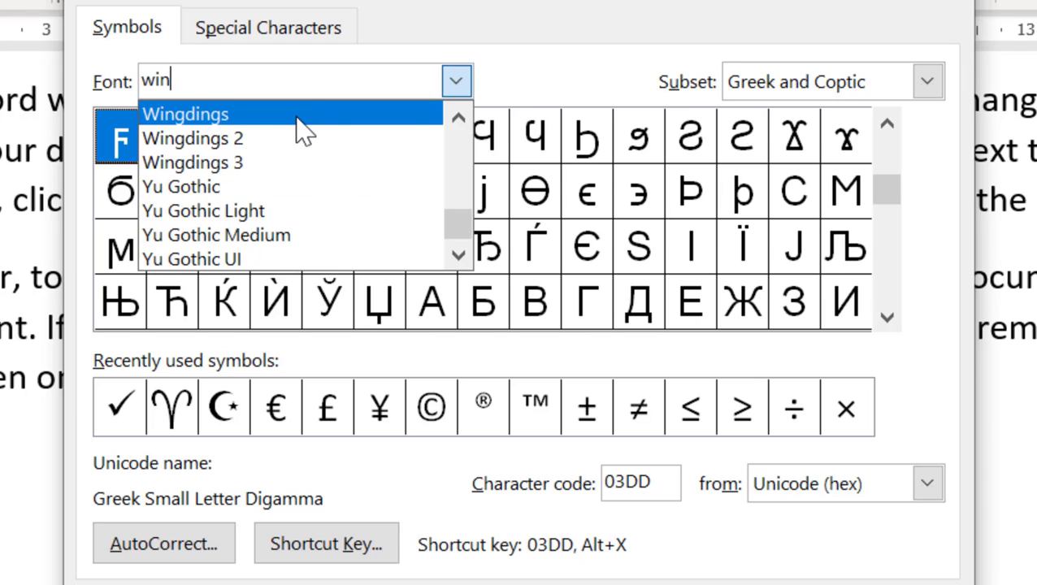
click(297, 130)
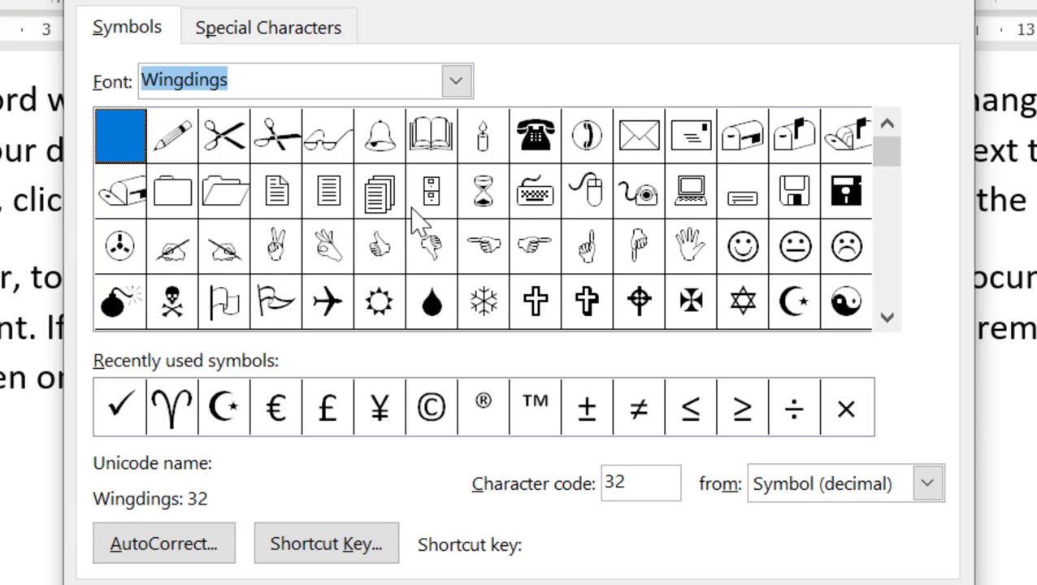
click(892, 317)
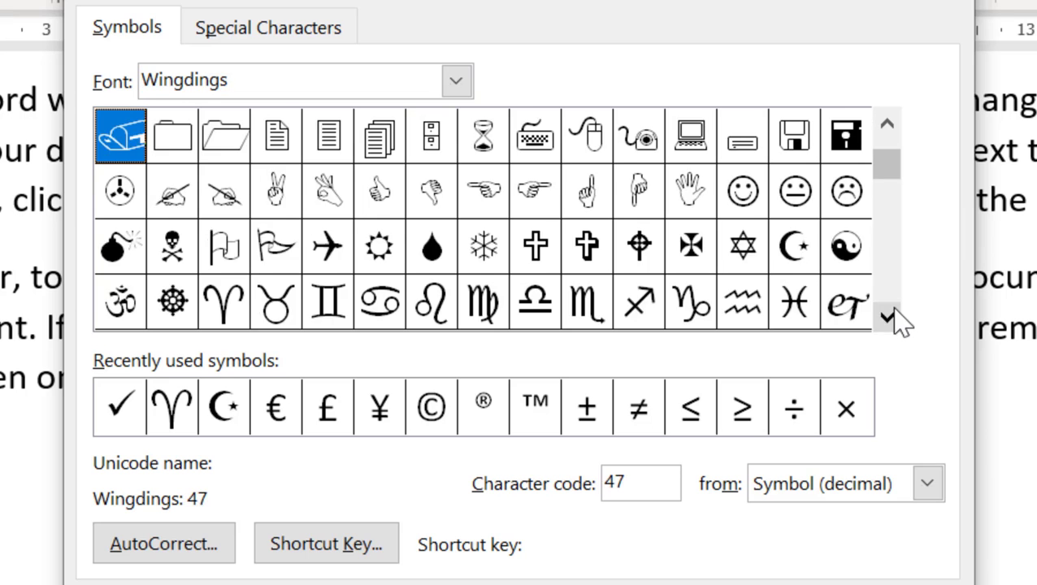
click(892, 317)
click(892, 317)
click(894, 306)
click(897, 307)
click(897, 305)
click(893, 301)
click(893, 301)
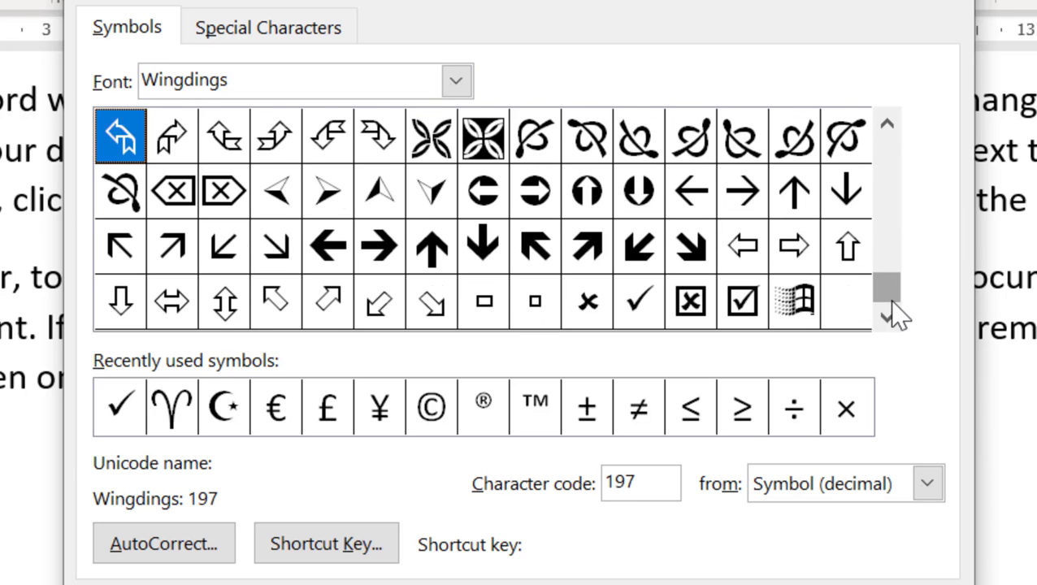
Display the symbols of the Wingdings 2 font, followed by those of Wingdings 3
click(459, 81)
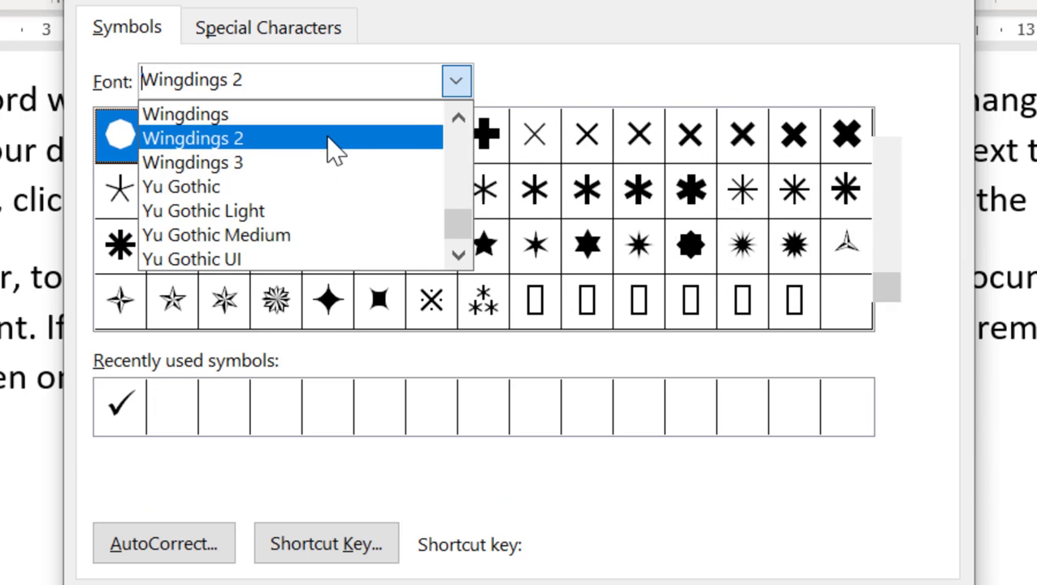
click(333, 136)
click(454, 82)
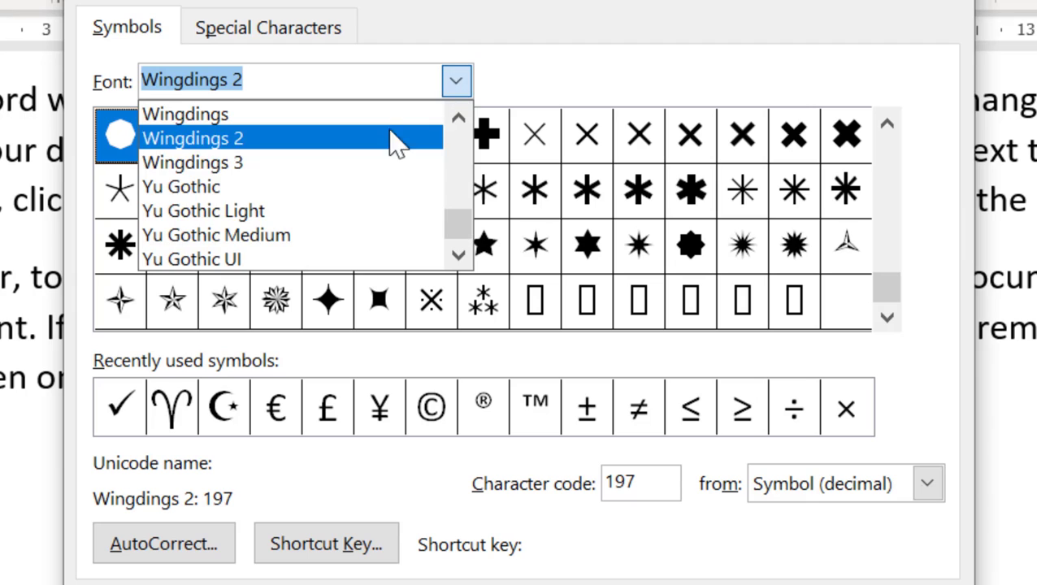
click(315, 166)
Browse the CJK Unified Ideographs of the Yu Gothic font and review the list of special characters
click(455, 84)
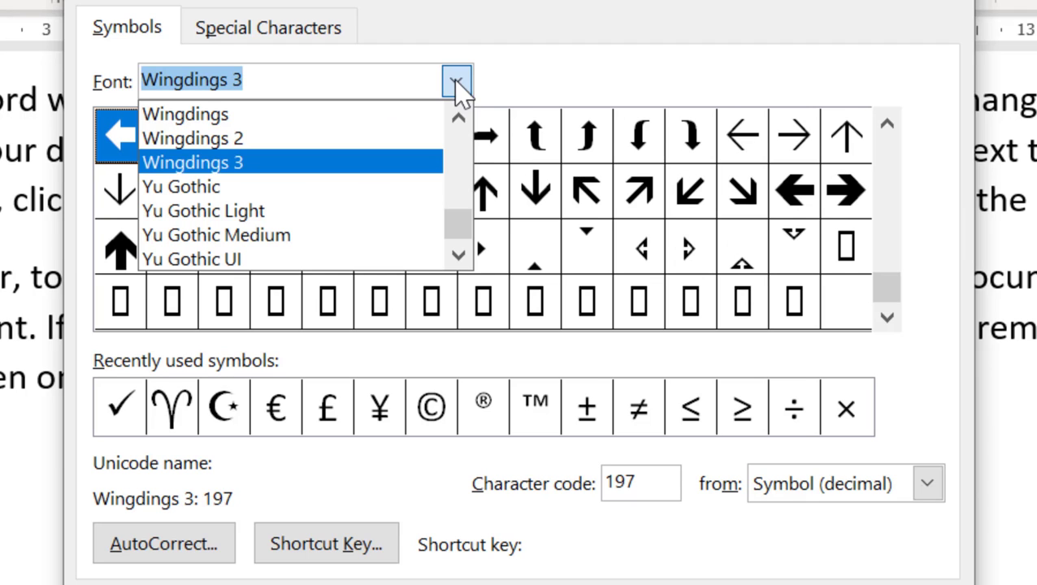
click(349, 188)
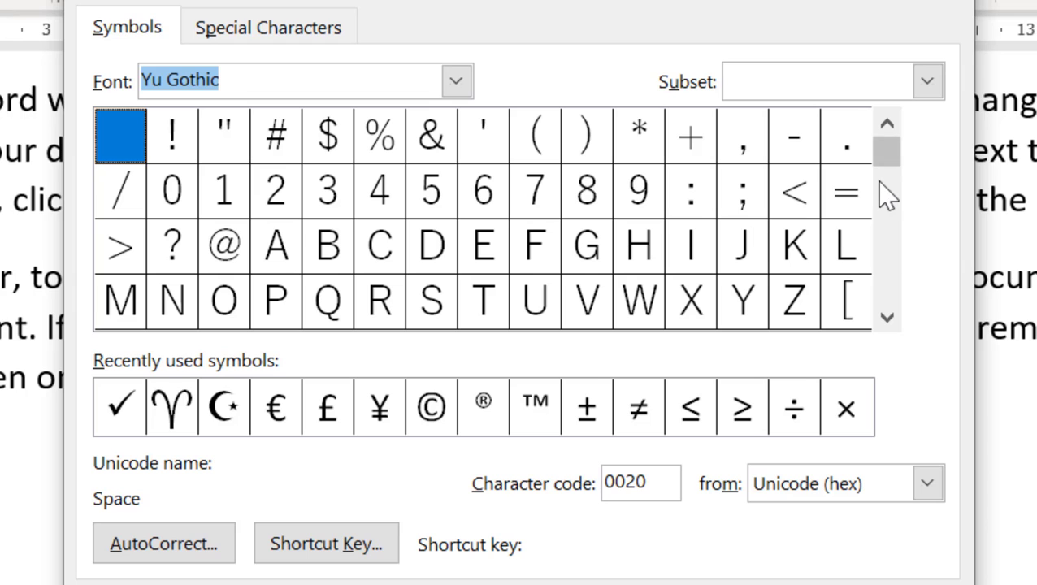
drag(887, 163, 893, 295)
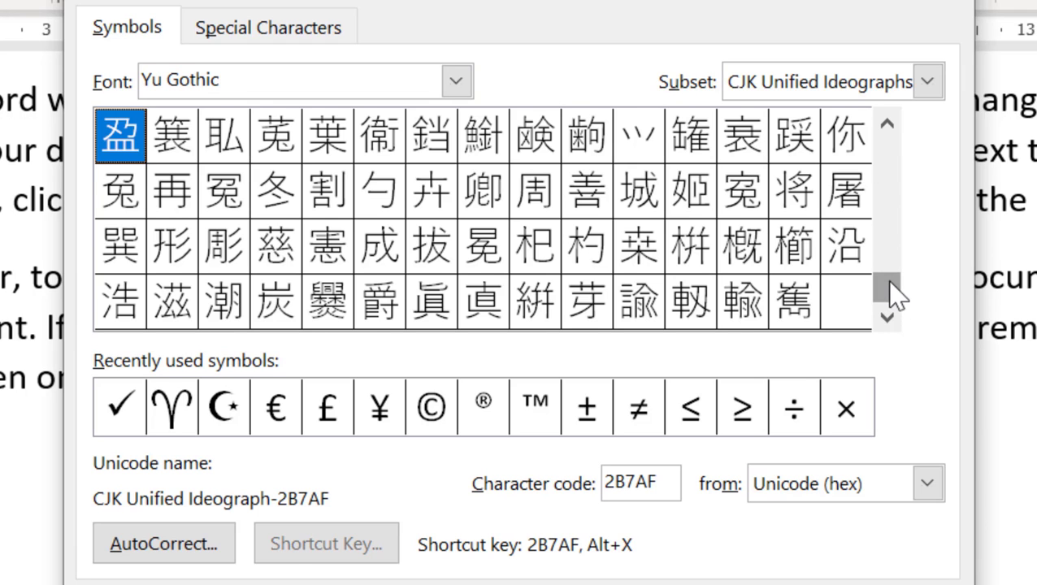
click(879, 130)
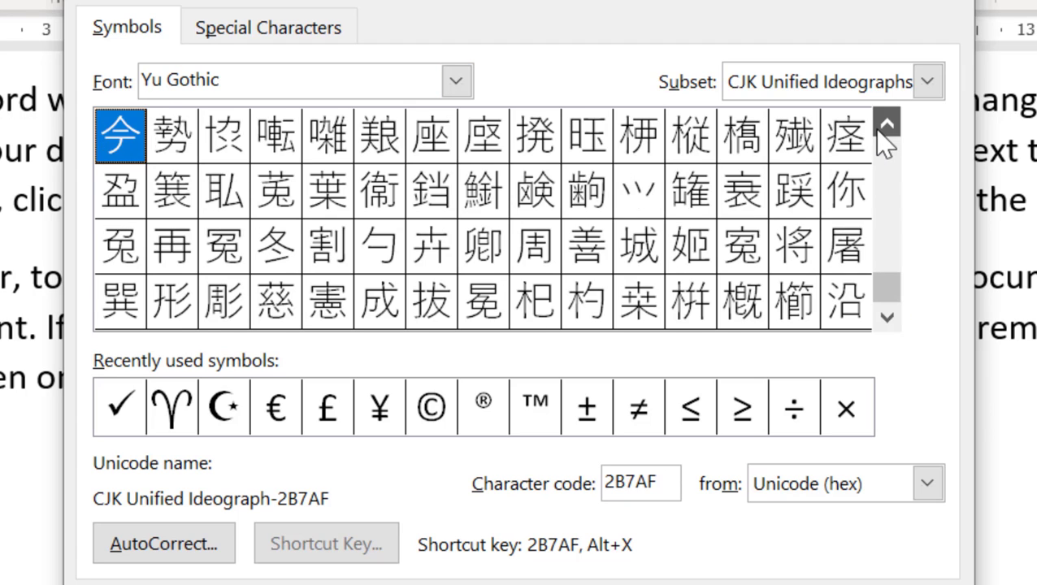
click(879, 130)
drag(880, 130, 883, 132)
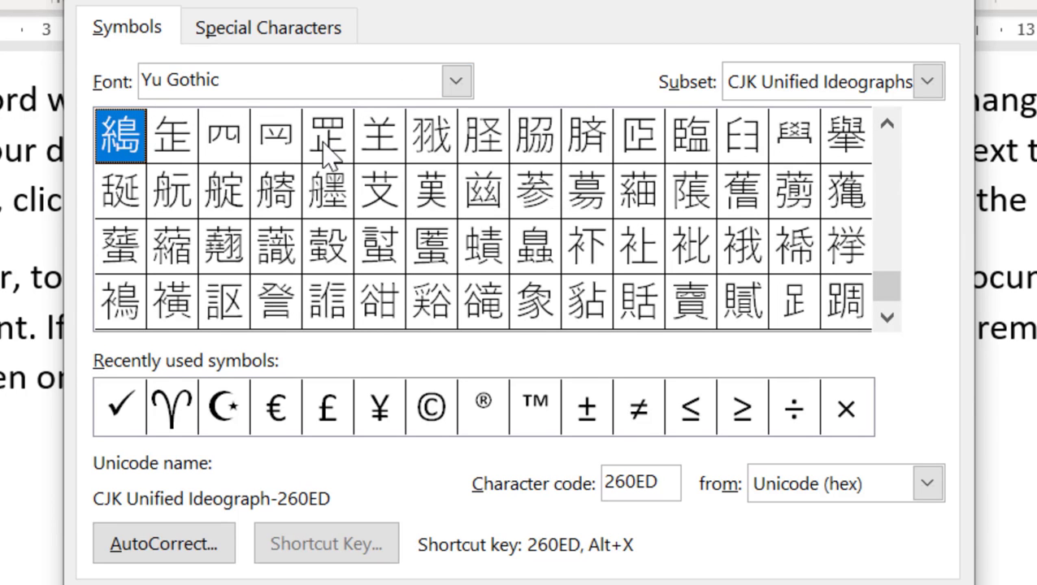
click(286, 35)
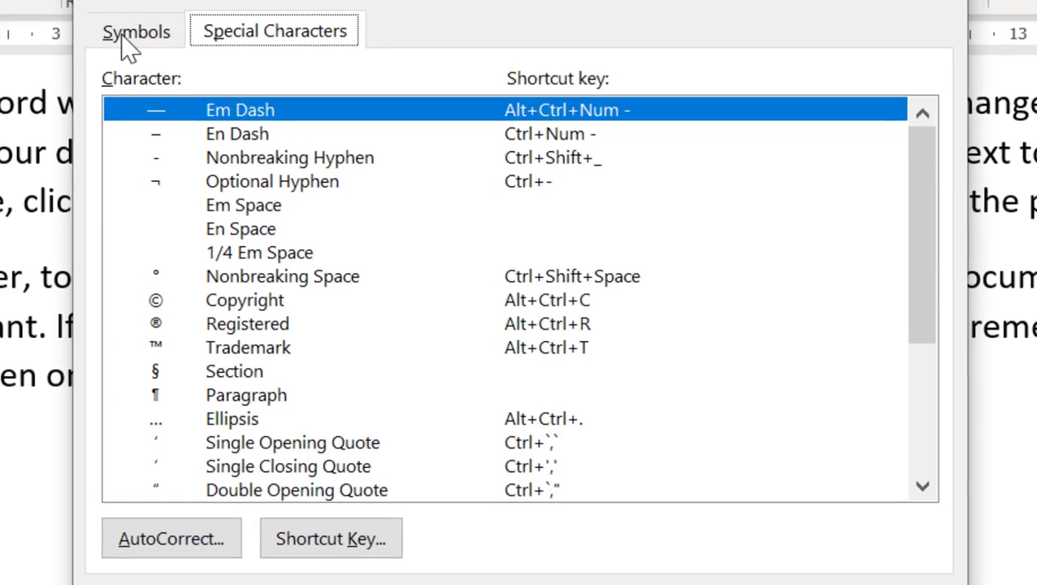
click(124, 32)
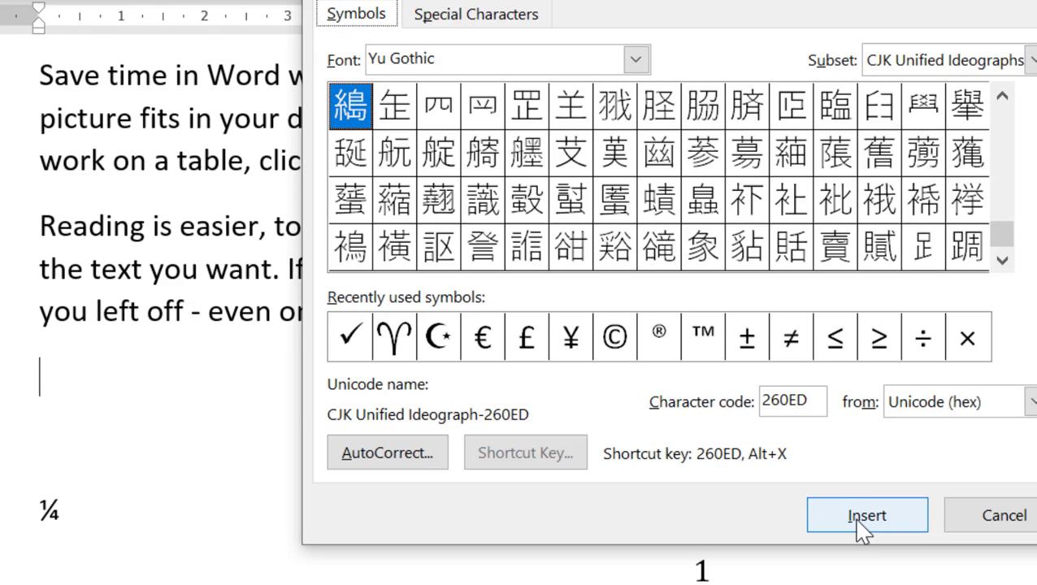
Insert the Yu Gothic ideograph 260ED and the recently used Wingdings crescent-and-star symbol on the blank line, and close the symbol browser
click(857, 520)
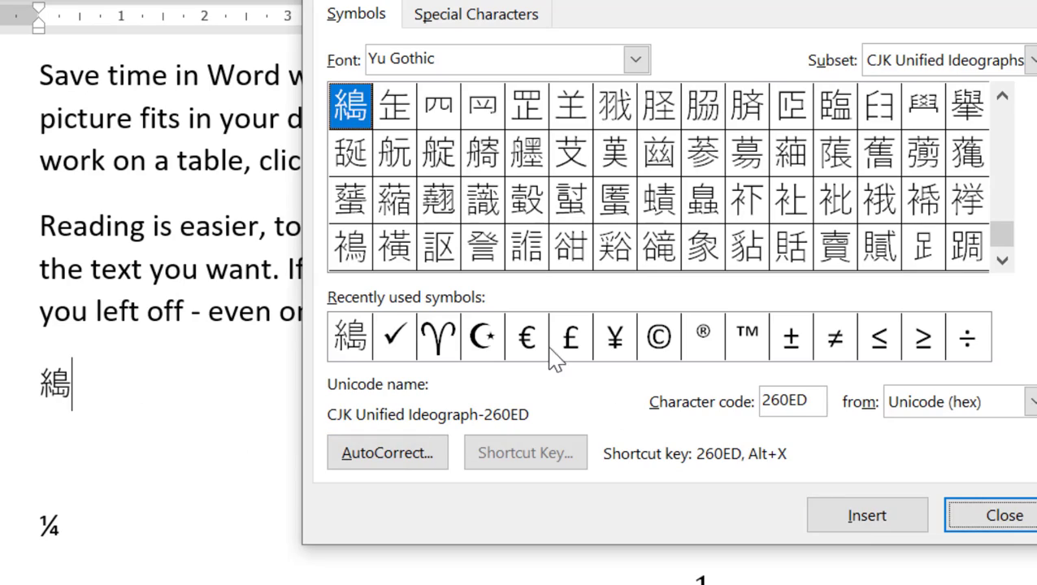
click(484, 336)
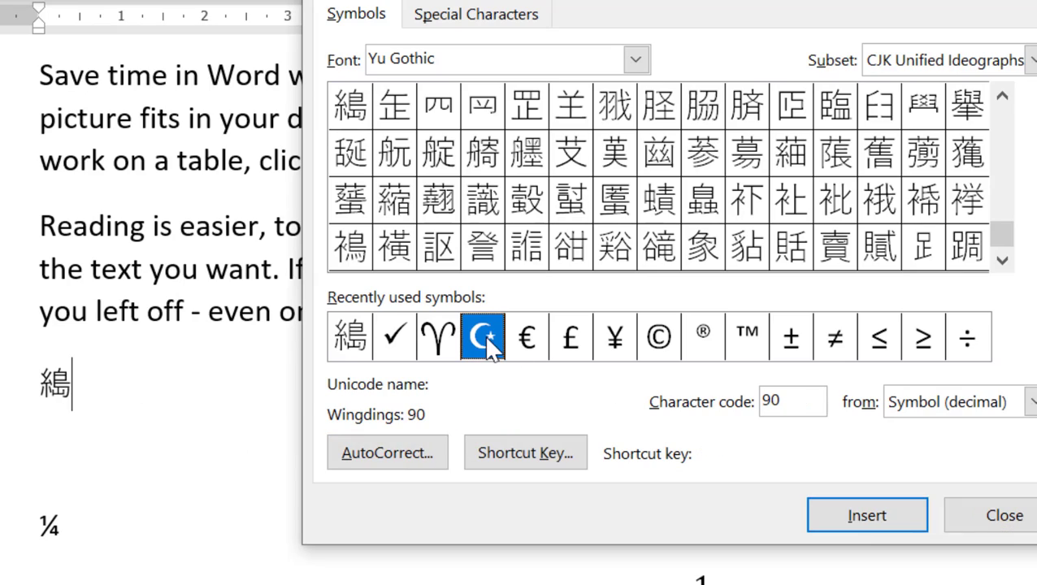
click(816, 517)
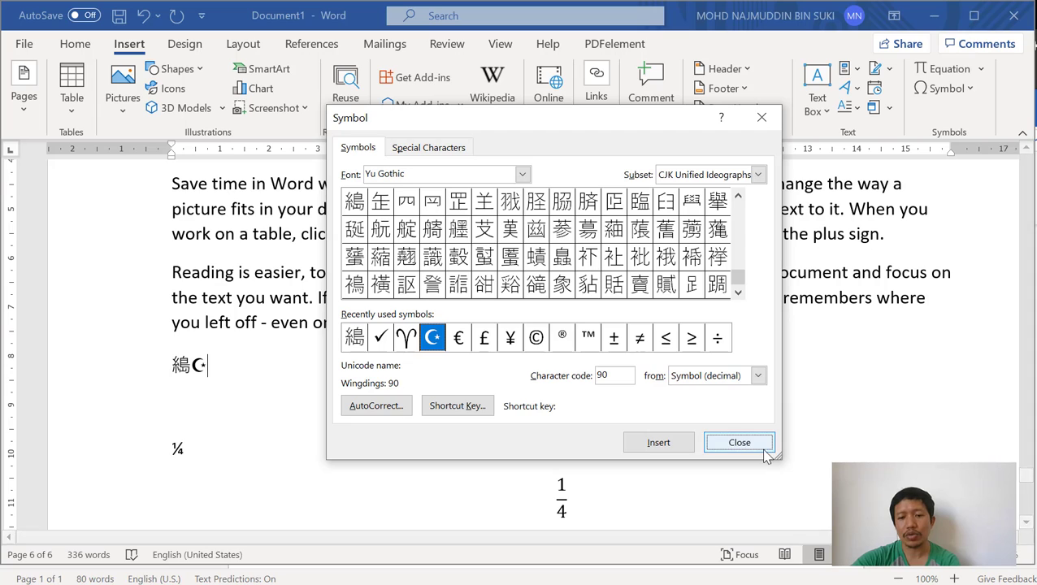
click(763, 448)
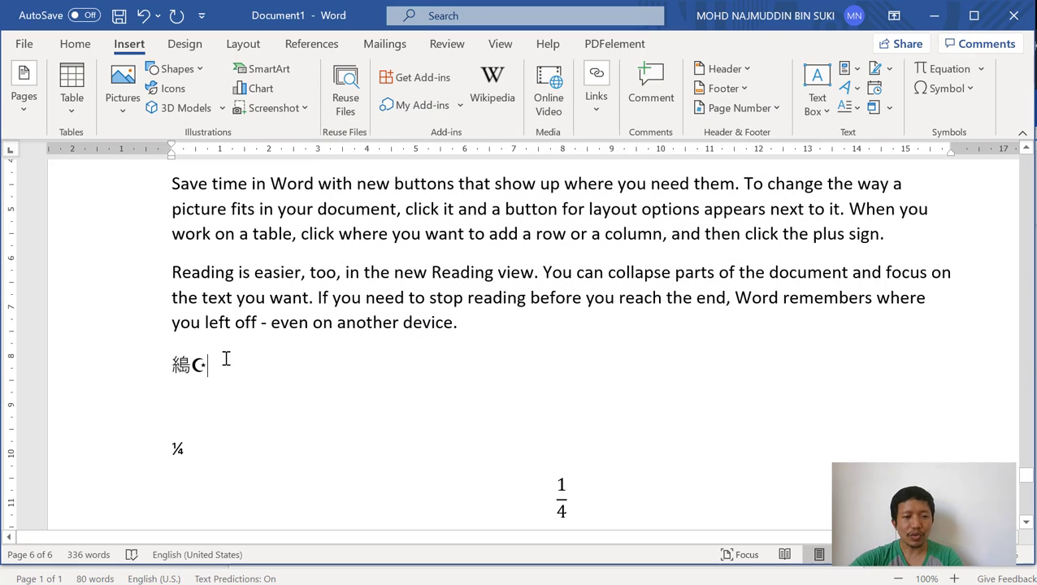
Delete the inserted ideograph and crescent-and-star symbol from the line above the ¼
drag(169, 365, 213, 366)
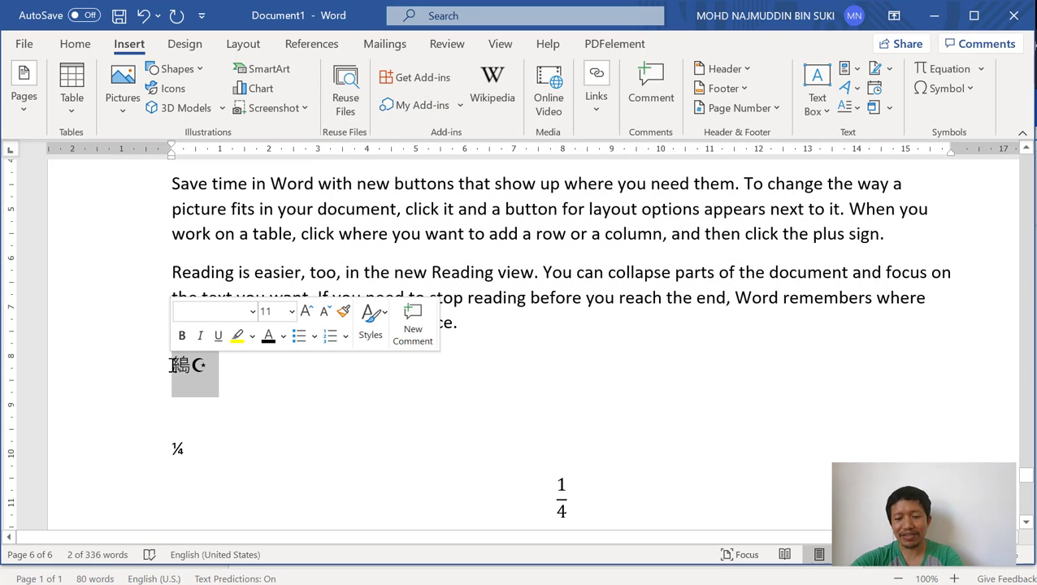
key(BackSpace)
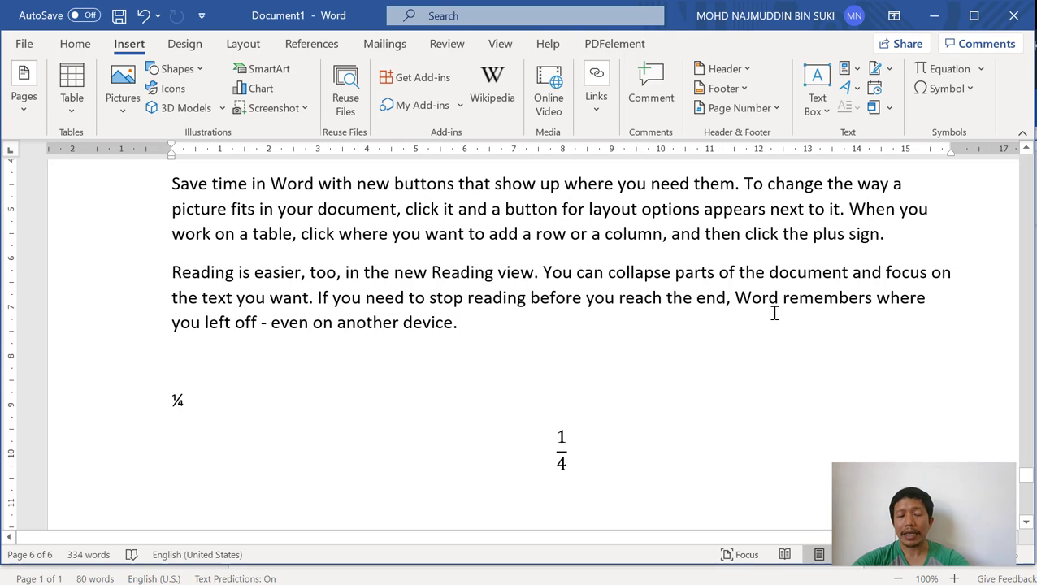
Zoom out and review the last page, from the WordArt titles and drop cap down to its blank end
click(882, 557)
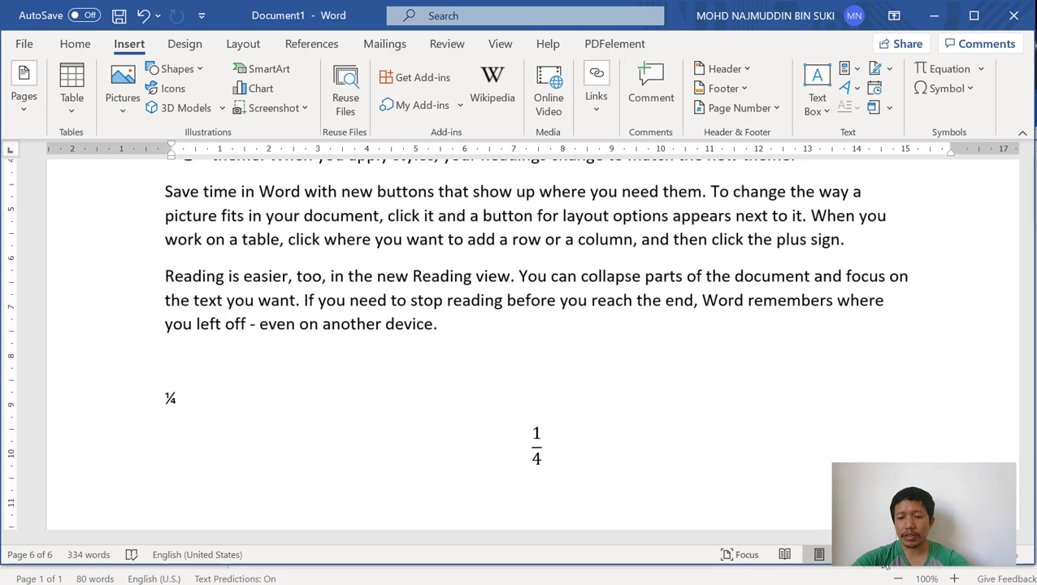
click(881, 557)
click(882, 557)
click(883, 561)
click(883, 561)
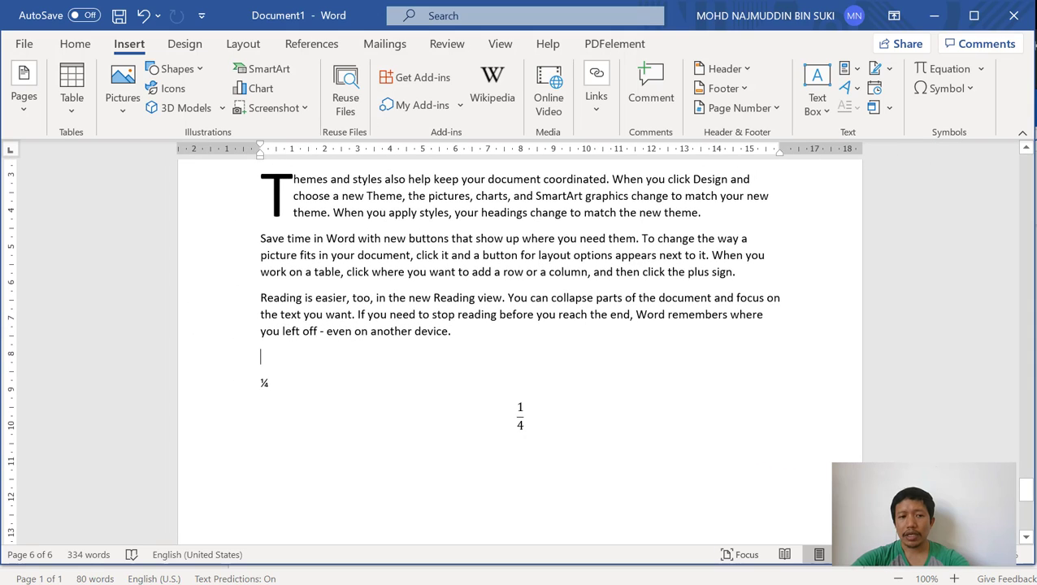
scroll(371, 358, up, 3)
scroll(373, 357, up, 4)
scroll(372, 357, down, 2)
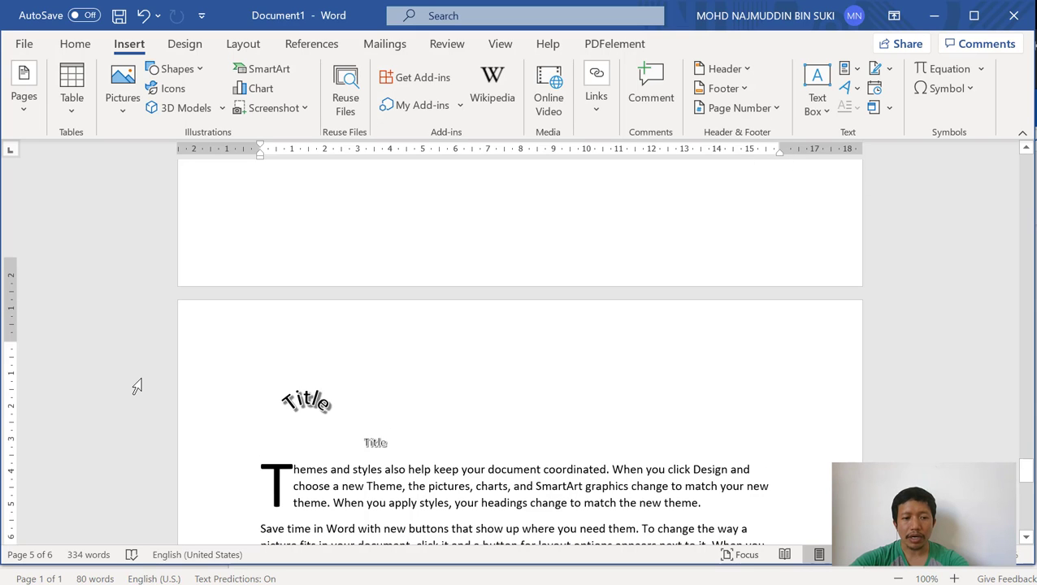
scroll(135, 389, down, 10)
scroll(135, 388, down, 5)
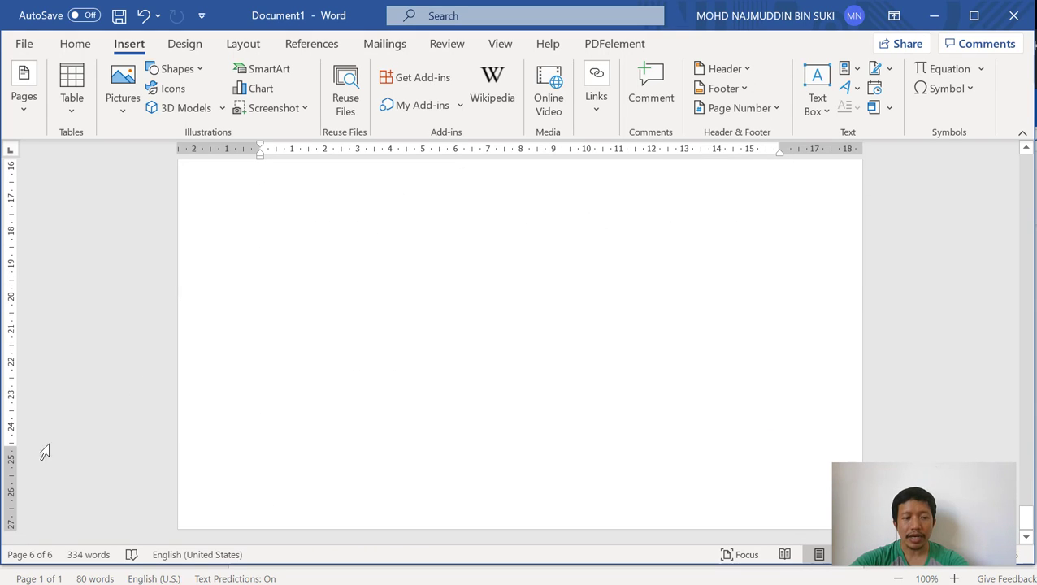
scroll(341, 382, up, 12)
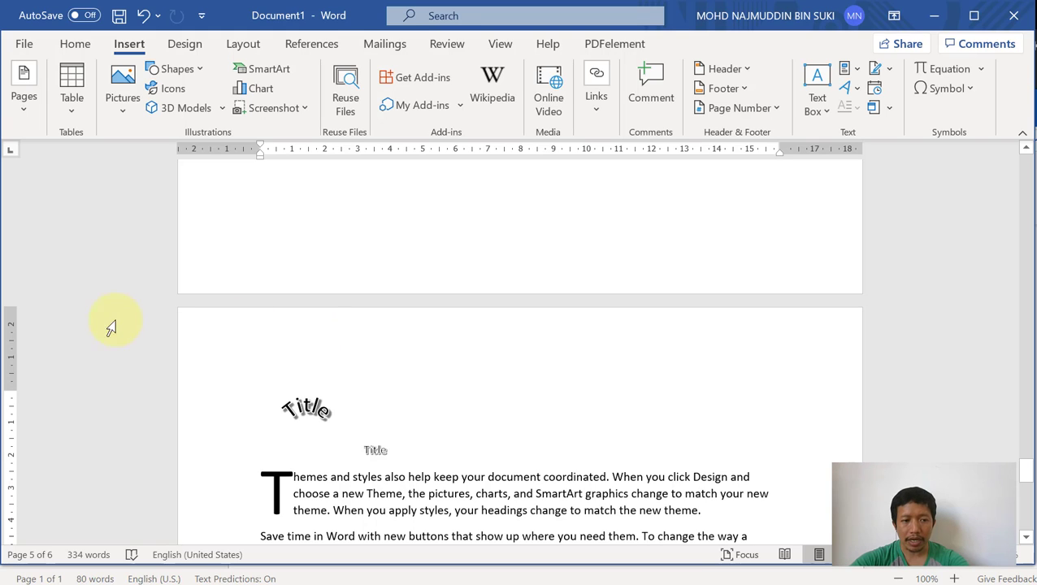
Open the header on the last page for editing and enter the text "Test header"
double_click(298, 336)
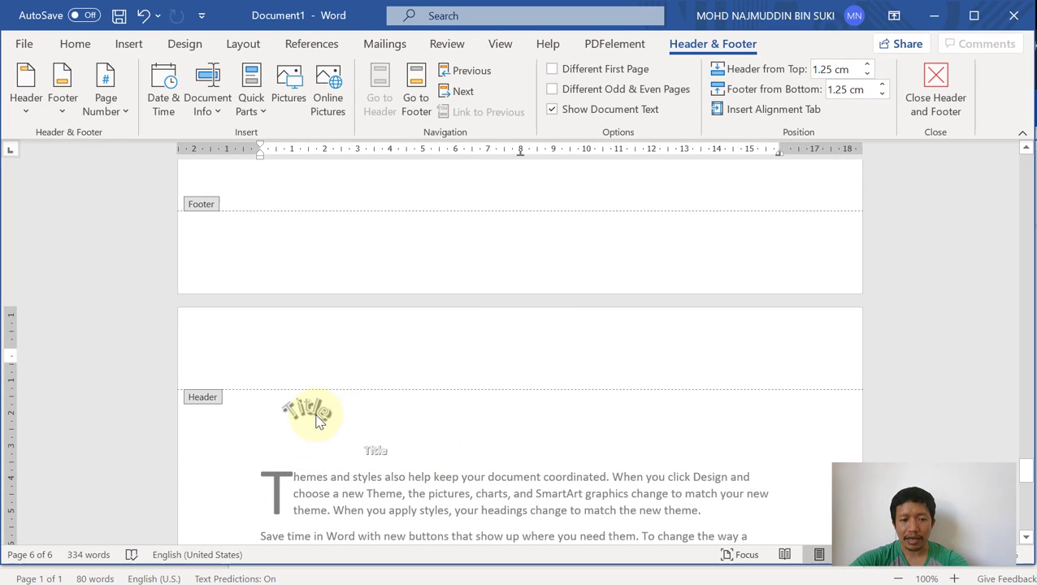
right_click(477, 492)
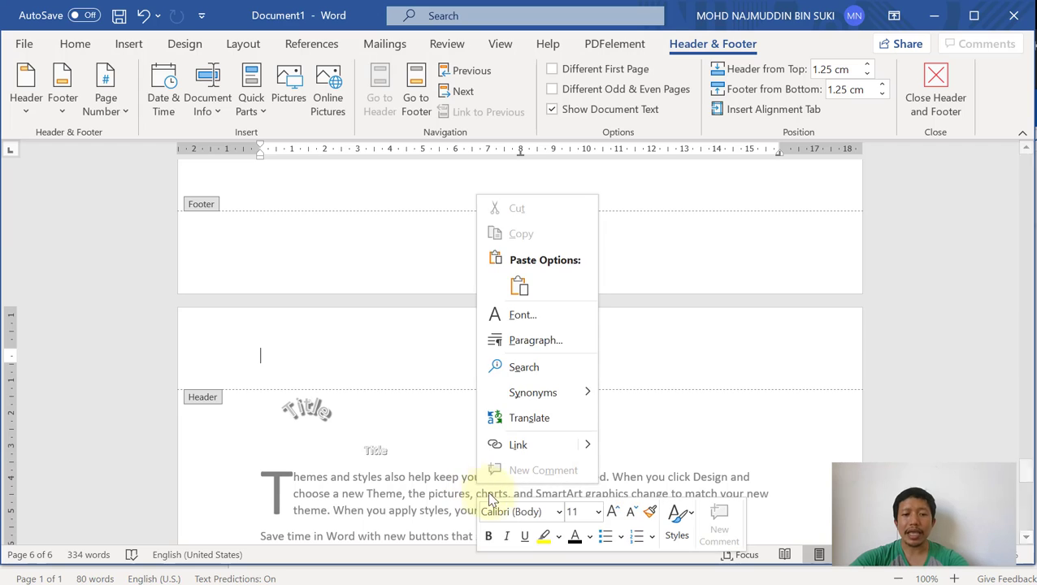
right_click(369, 467)
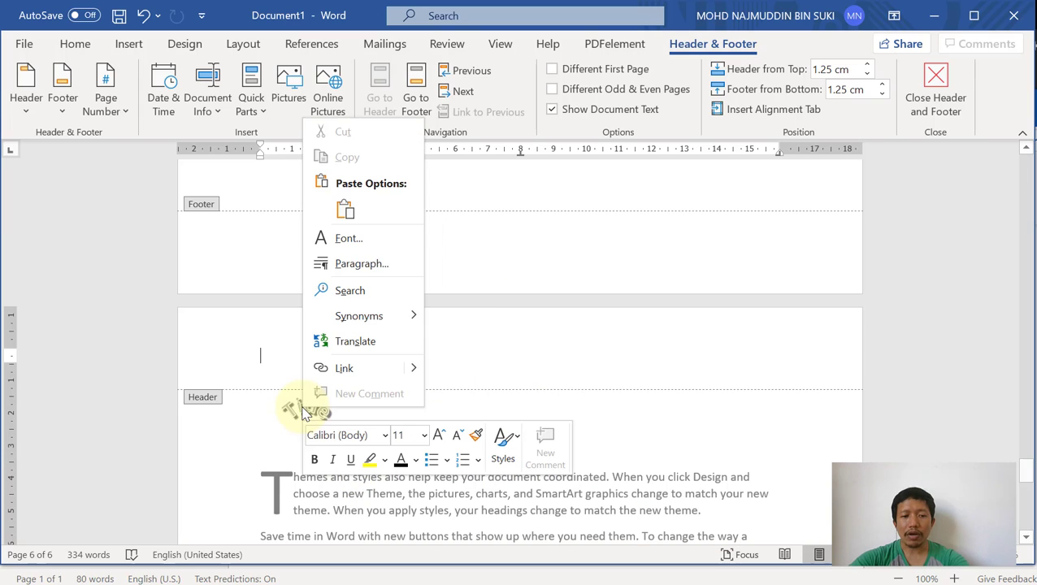
click(692, 465)
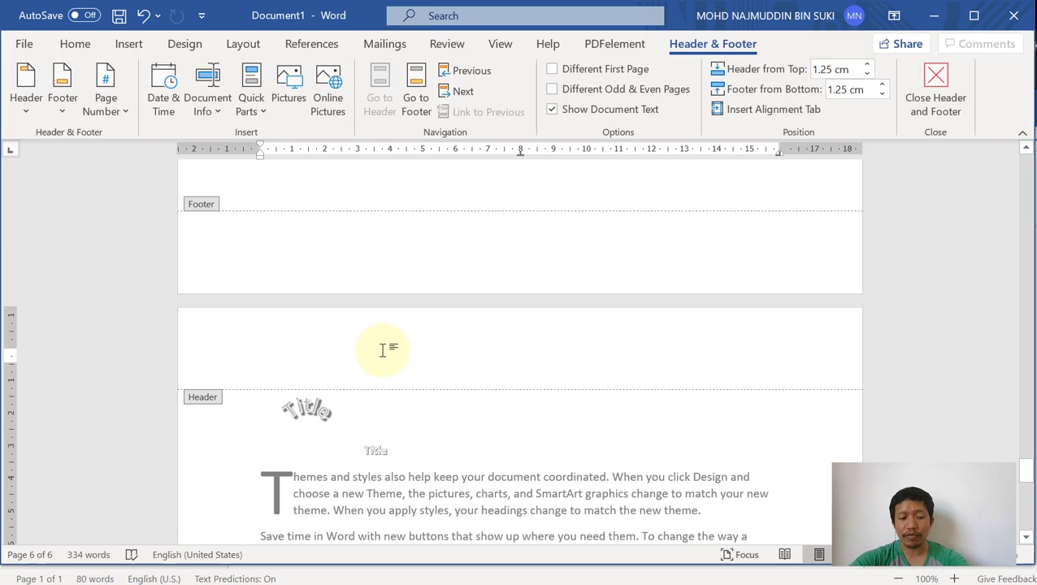
text(te)
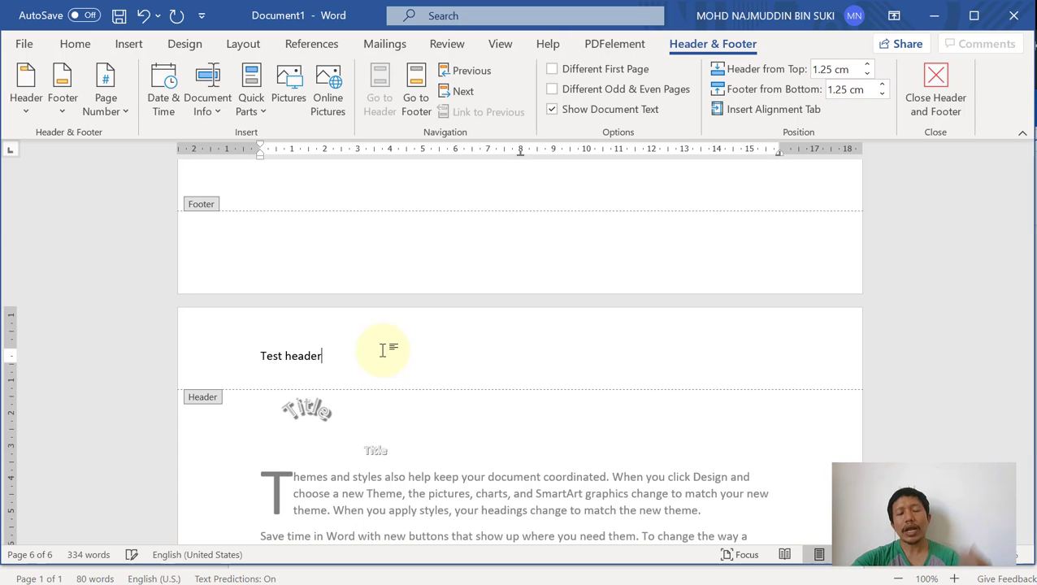
Check the header text on the preceding pages back to the first page, highlighting it above the INSERT list
scroll(377, 417, up, 10)
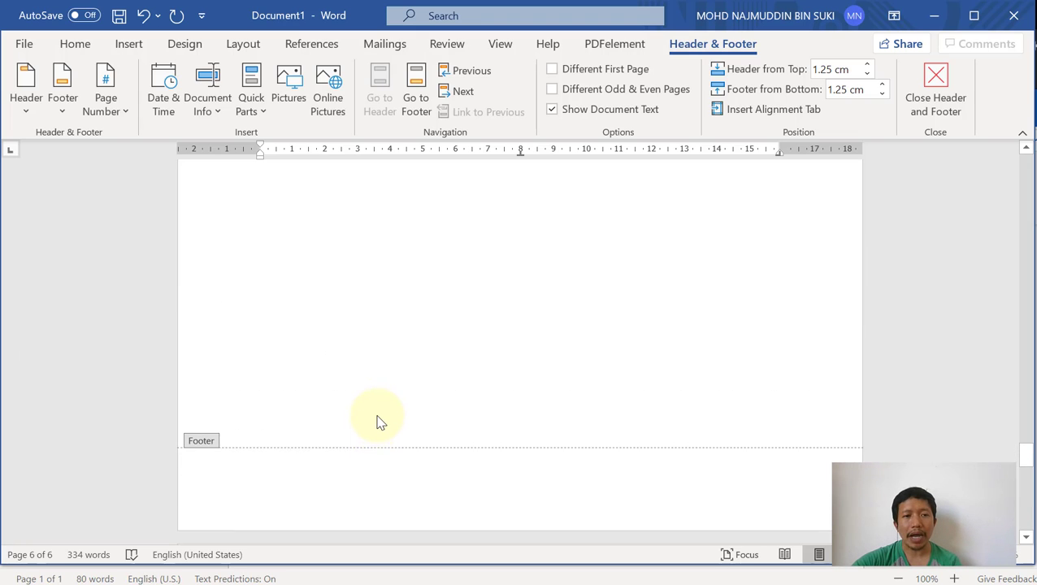
scroll(373, 416, up, 8)
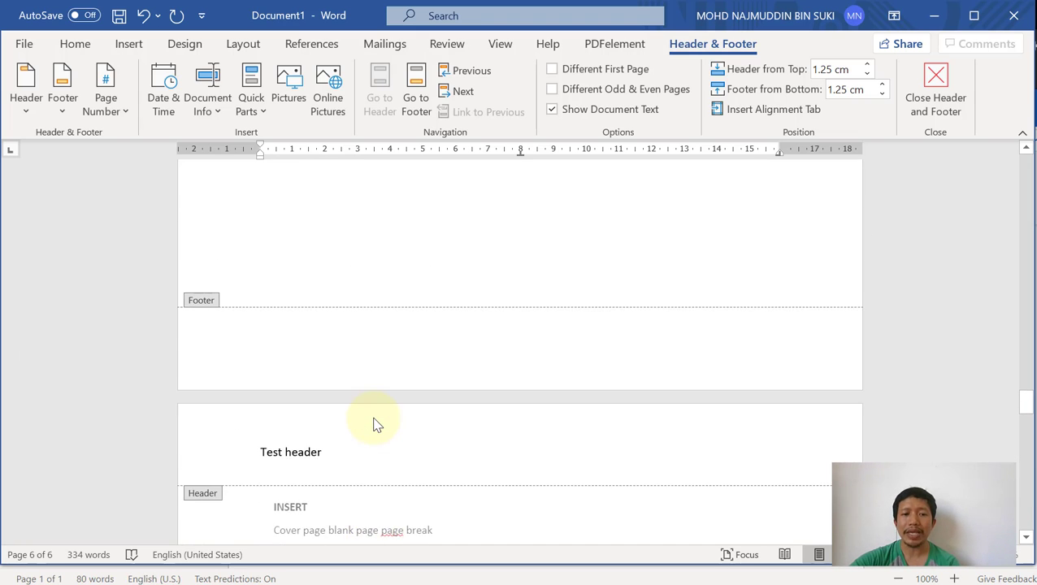
scroll(375, 417, down, 2)
scroll(374, 417, down, 3)
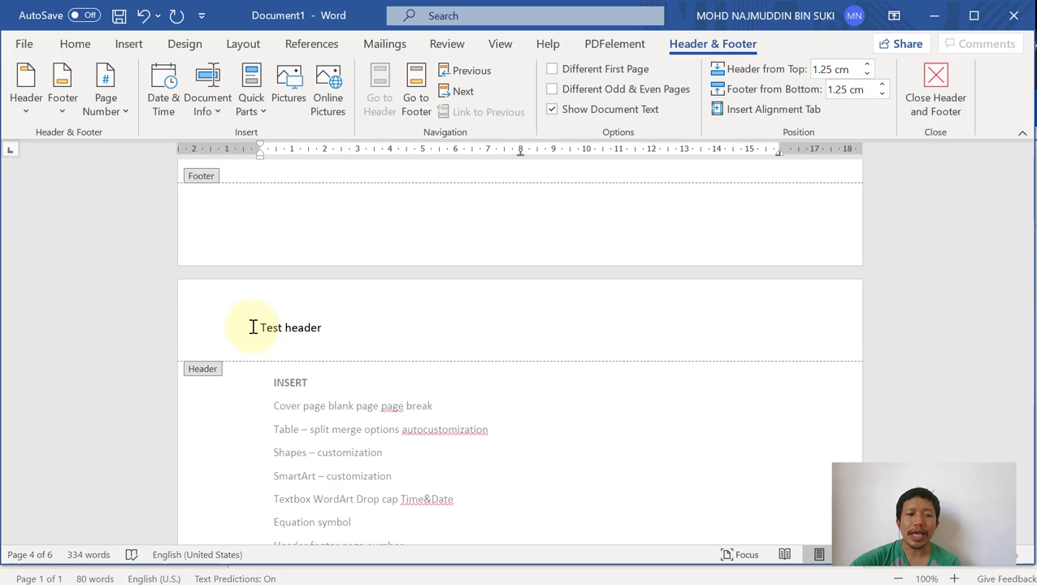
drag(256, 327, 326, 331)
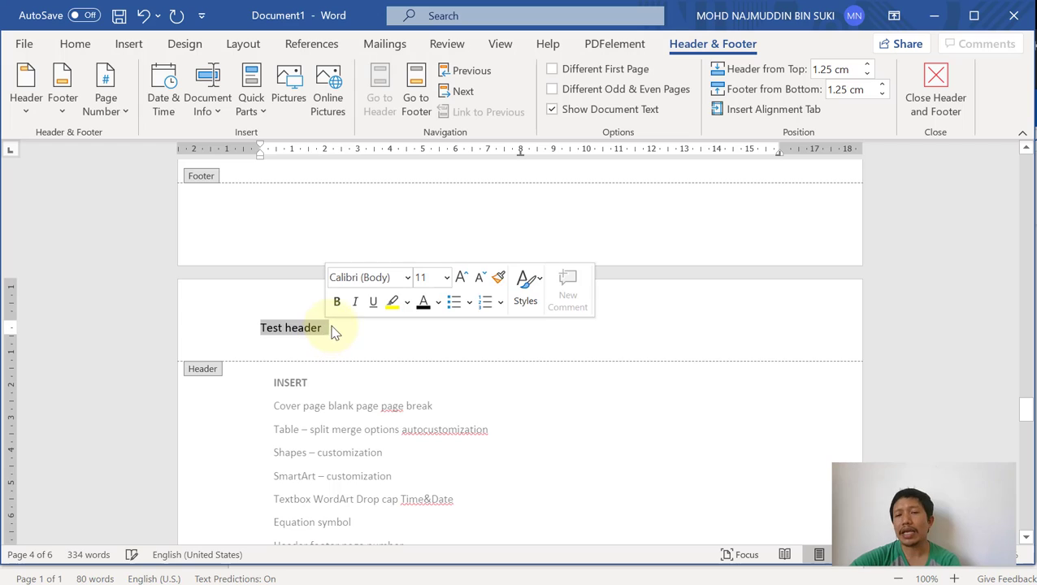
click(341, 325)
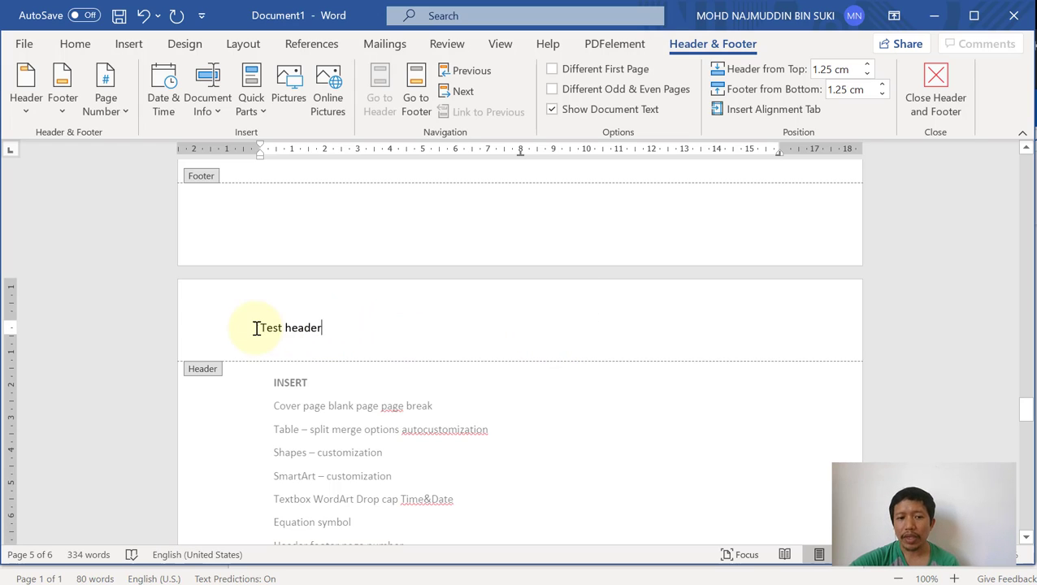
drag(257, 327, 371, 323)
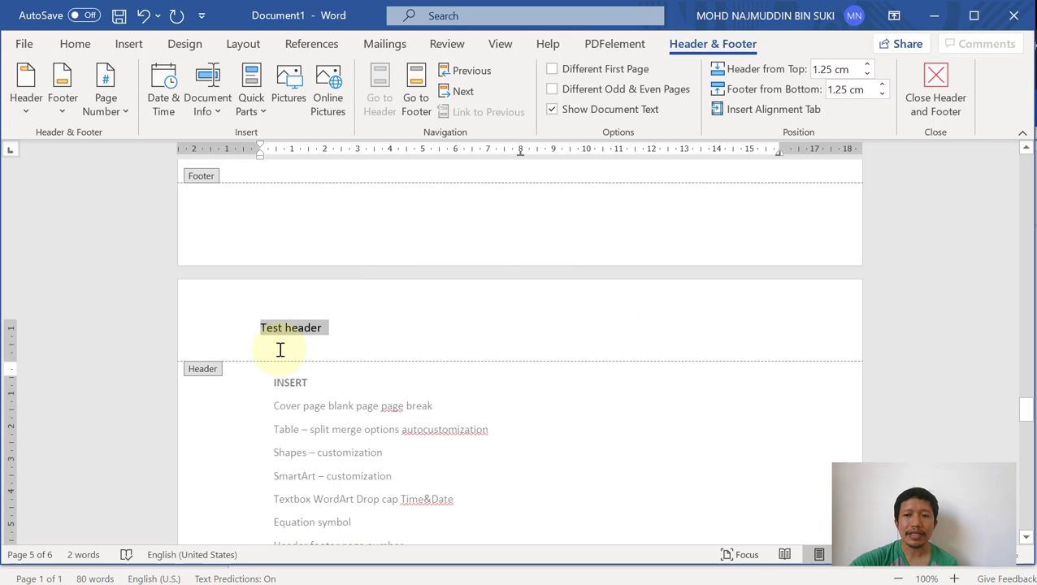
scroll(279, 350, up, 15)
scroll(271, 363, up, 15)
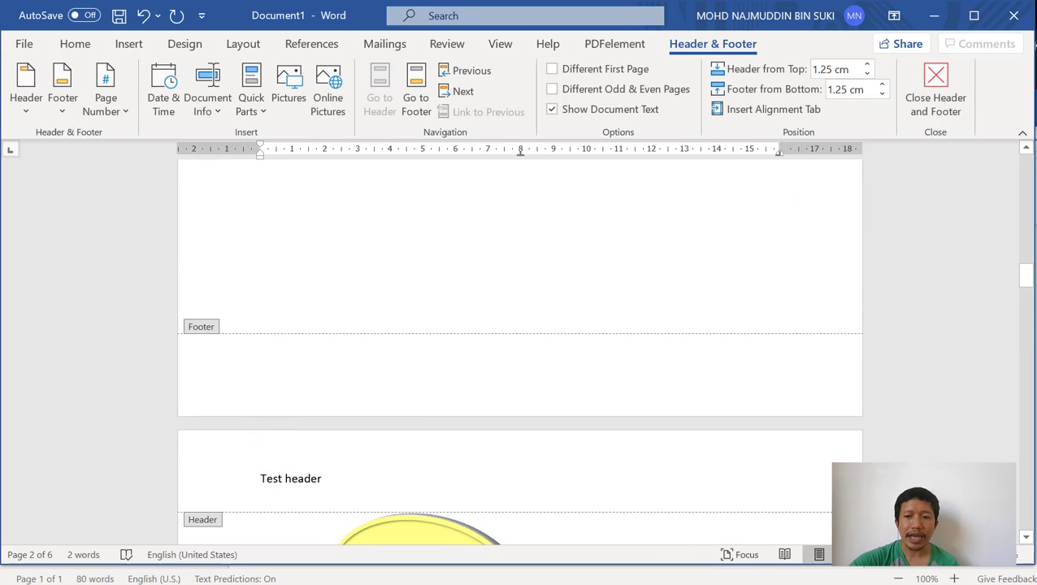
drag(1026, 275, 1026, 160)
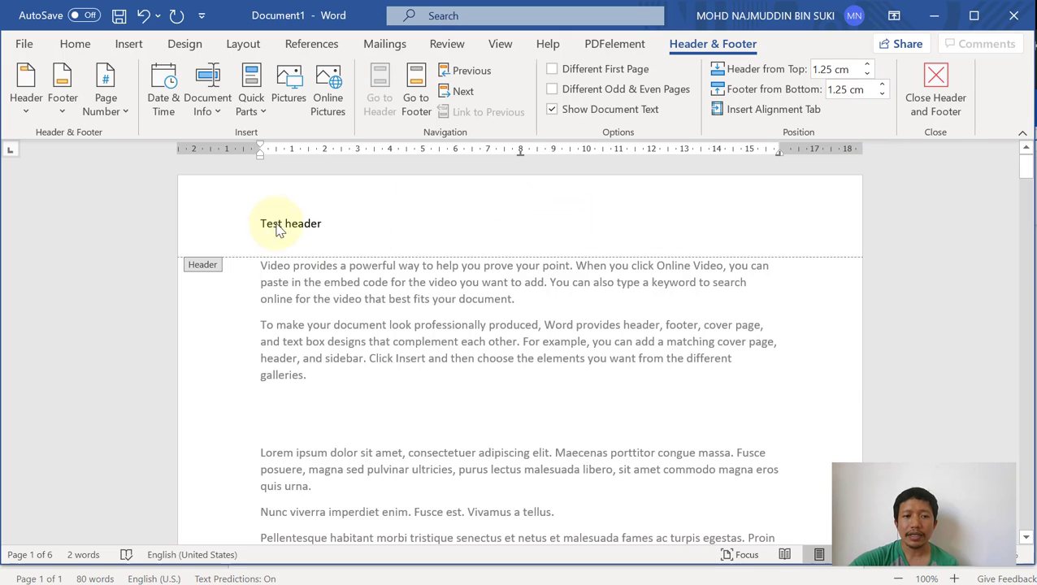
Add a thick full-width horizontal line below "Test header" in the first page's header
click(322, 226)
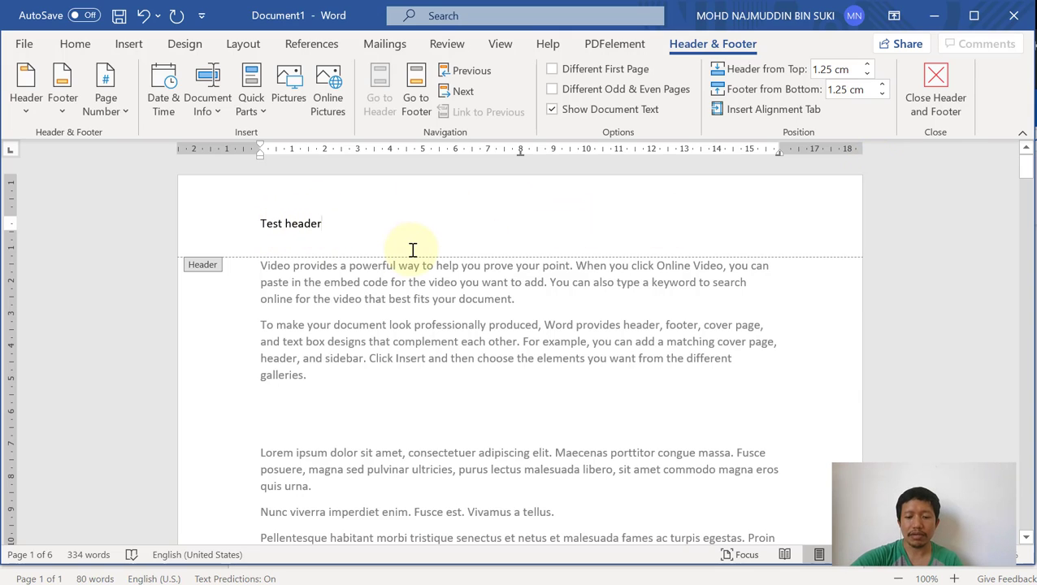
key(Return)
text(______)
key(Return)
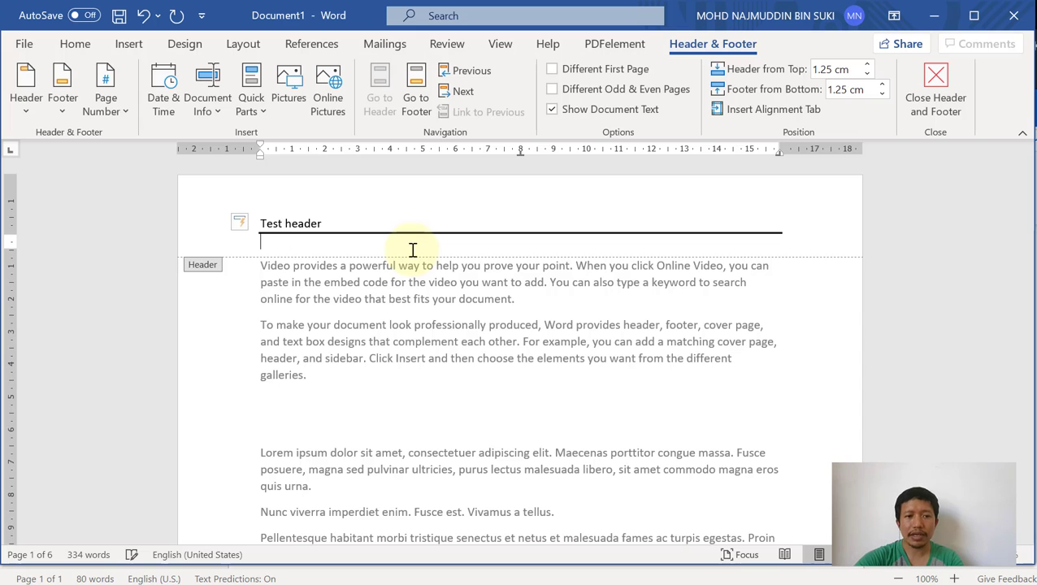
Examine the underlined header across the pages with the table and the shapes, and return to page 1
scroll(481, 268, down, 15)
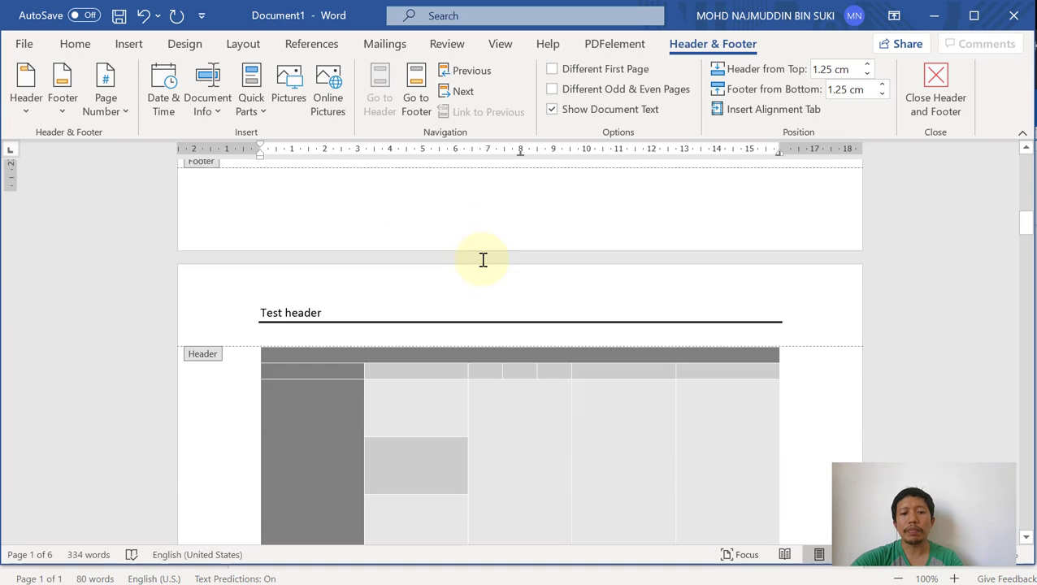
scroll(481, 268, up, 3)
scroll(478, 260, down, 5)
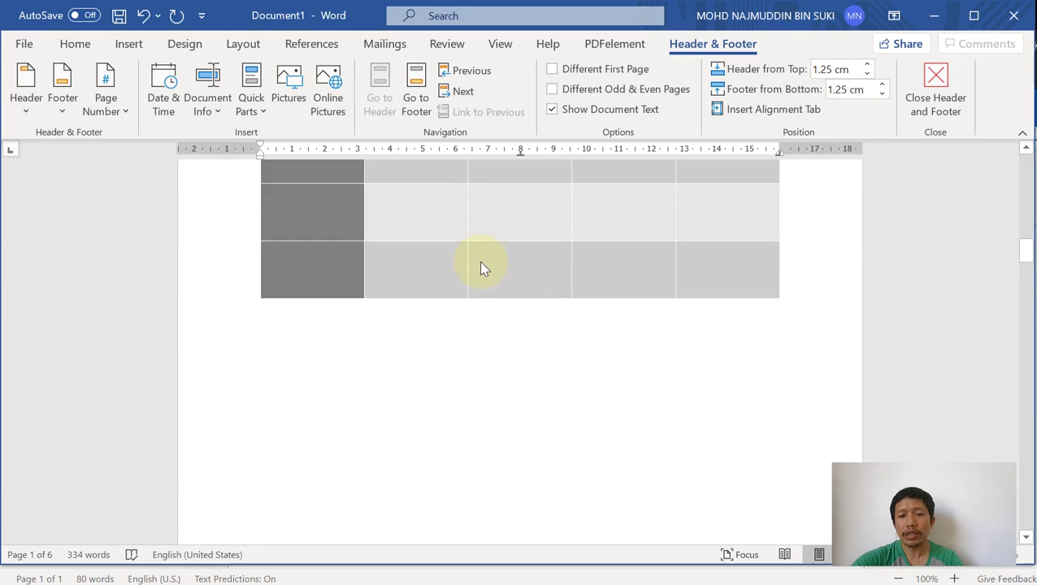
scroll(482, 255, up, 6)
scroll(483, 255, down, 15)
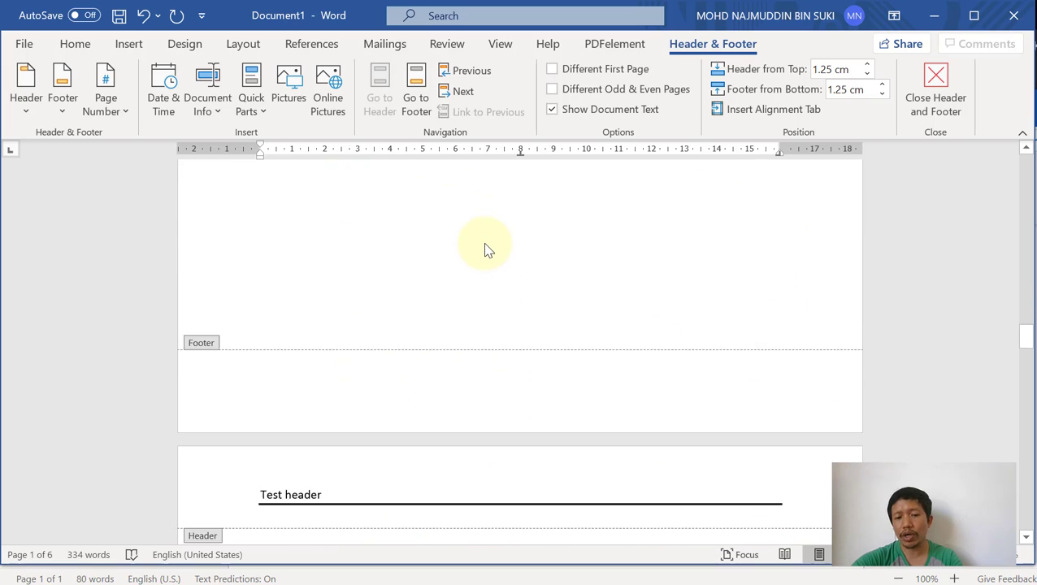
scroll(479, 256, down, 3)
scroll(476, 270, up, 5)
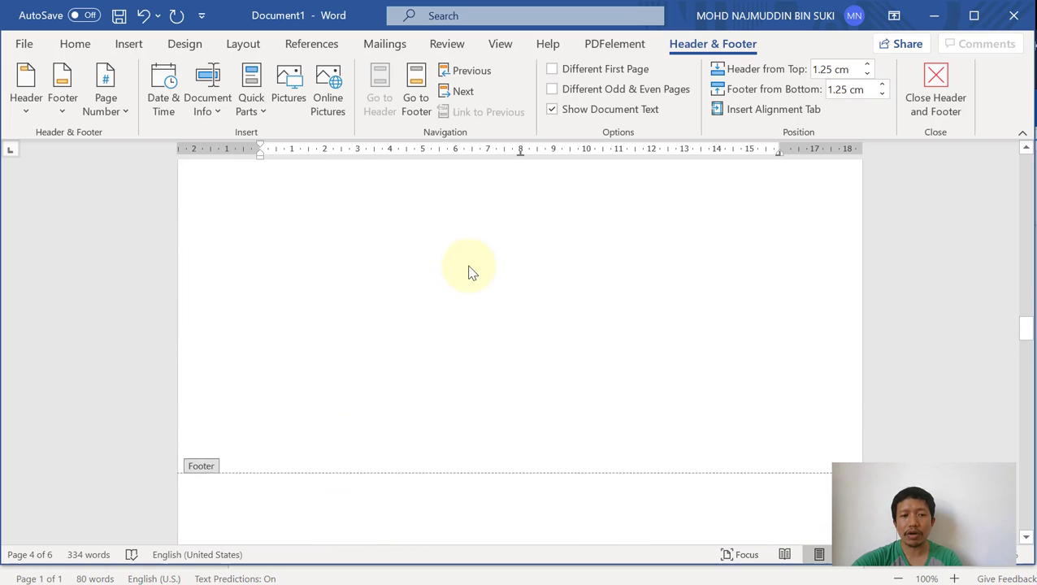
scroll(421, 341, up, 8)
scroll(422, 337, up, 8)
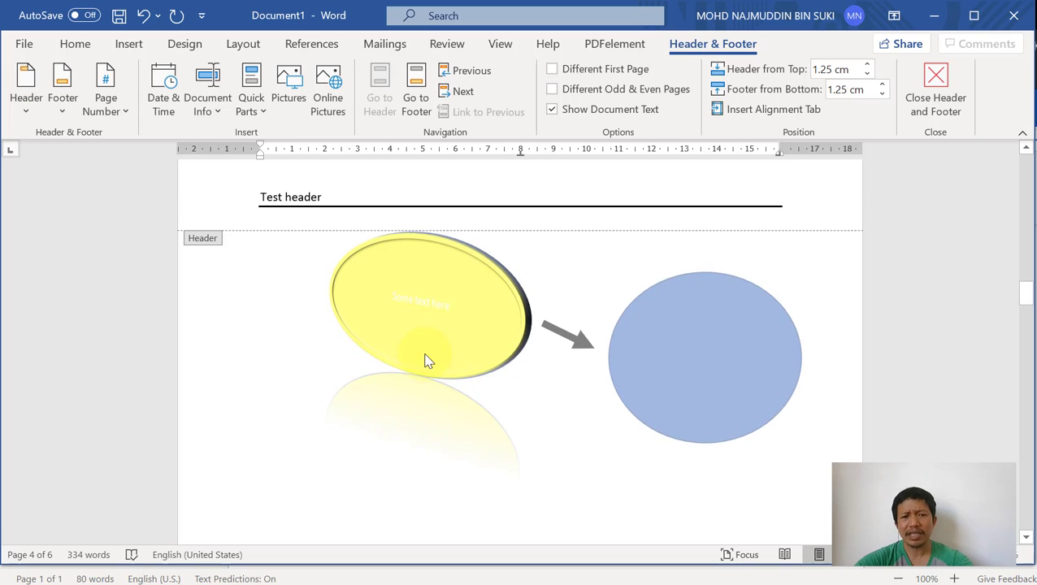
scroll(430, 319, up, 2)
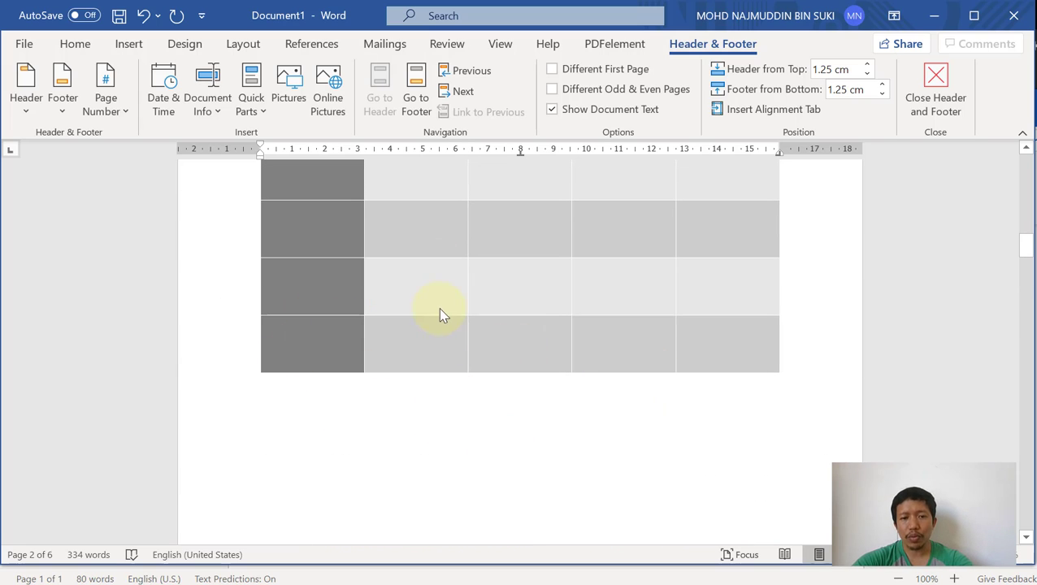
scroll(439, 315, up, 5)
scroll(73, 374, down, 1)
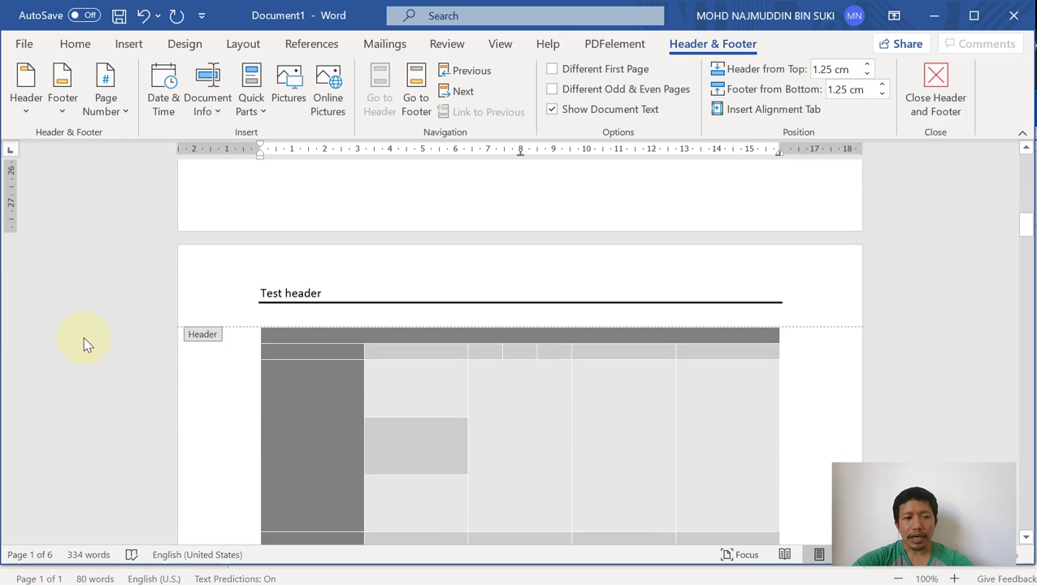
scroll(86, 335, up, 7)
scroll(337, 355, up, 2)
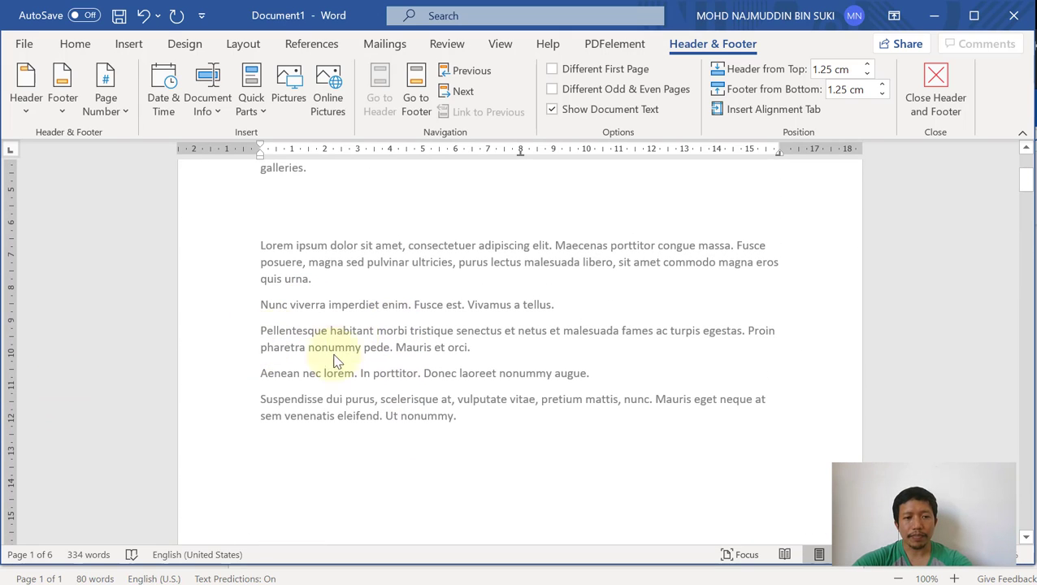
Return to the body text and try to select the header text on page 1 from there
double_click(401, 309)
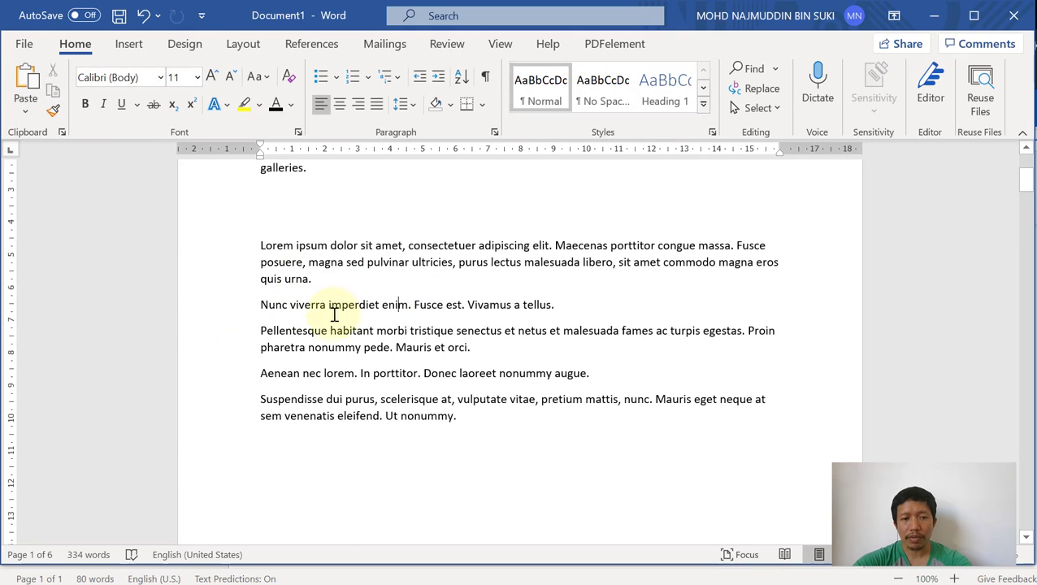
scroll(335, 317, up, 4)
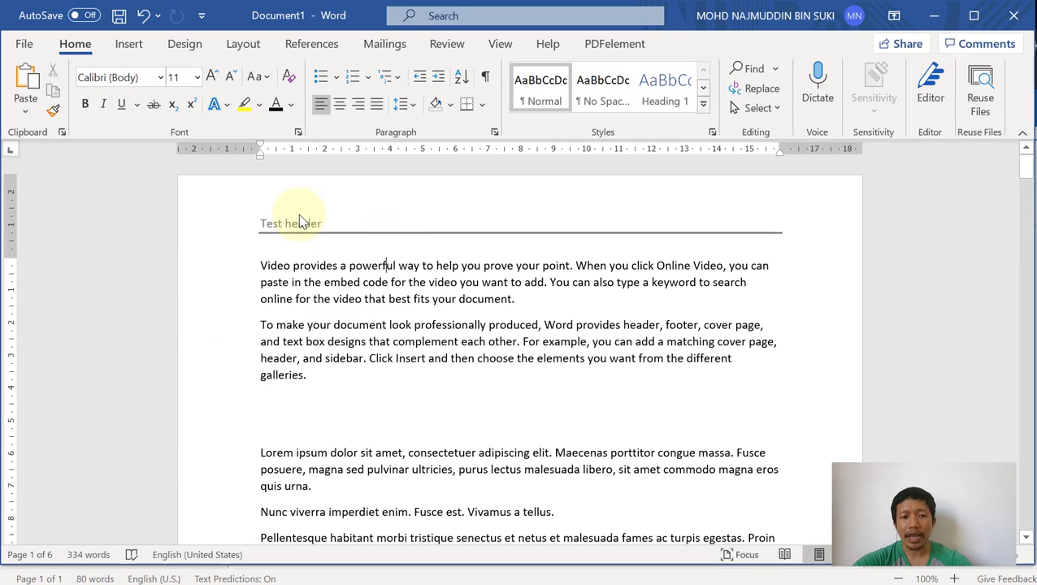
mouse_move(353, 231)
mouse_down()
mouse_move(331, 217)
mouse_move(370, 235)
mouse_move(298, 226)
mouse_move(342, 227)
mouse_up()
click(336, 289)
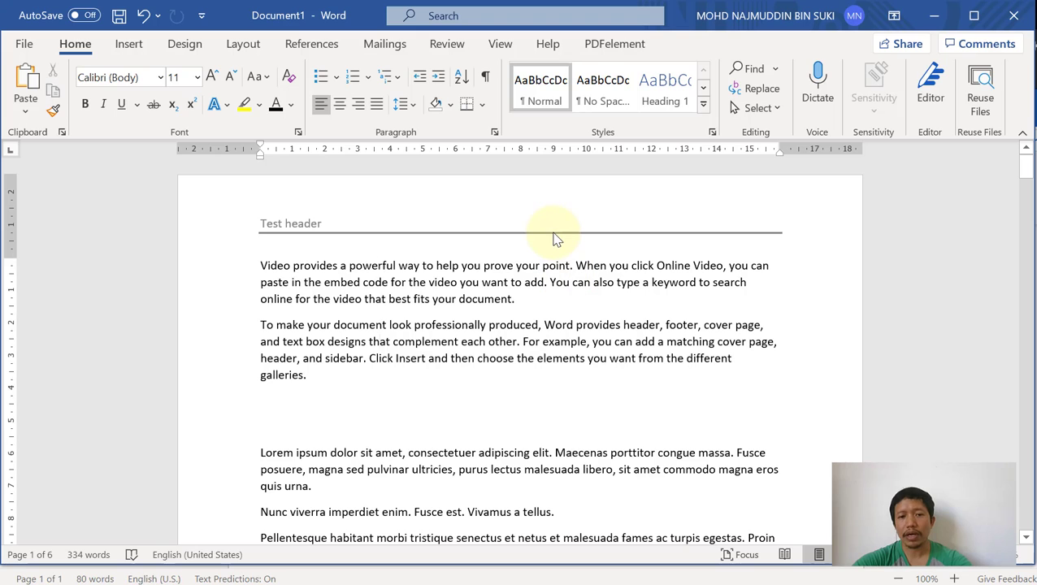
Reopen header and footer editing, enter "something" in the first page's footer, and return to the body text
double_click(555, 238)
scroll(555, 235, down, 10)
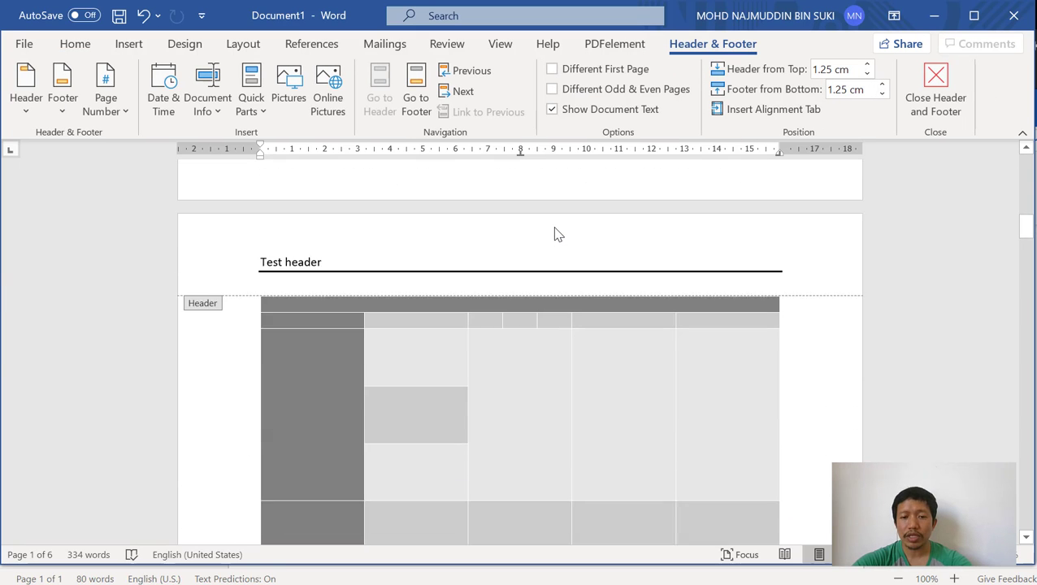
click(539, 270)
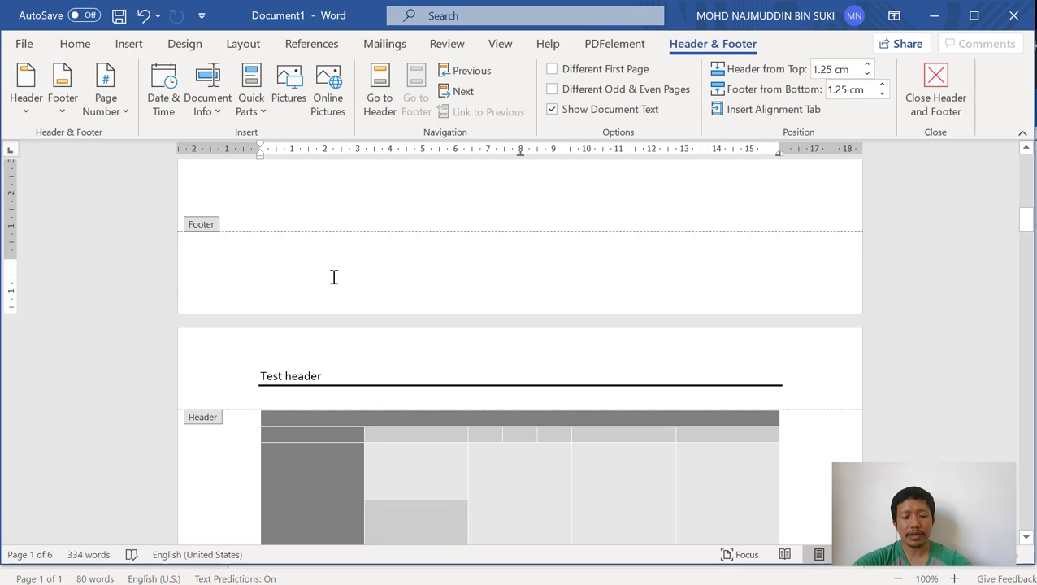
text(something)
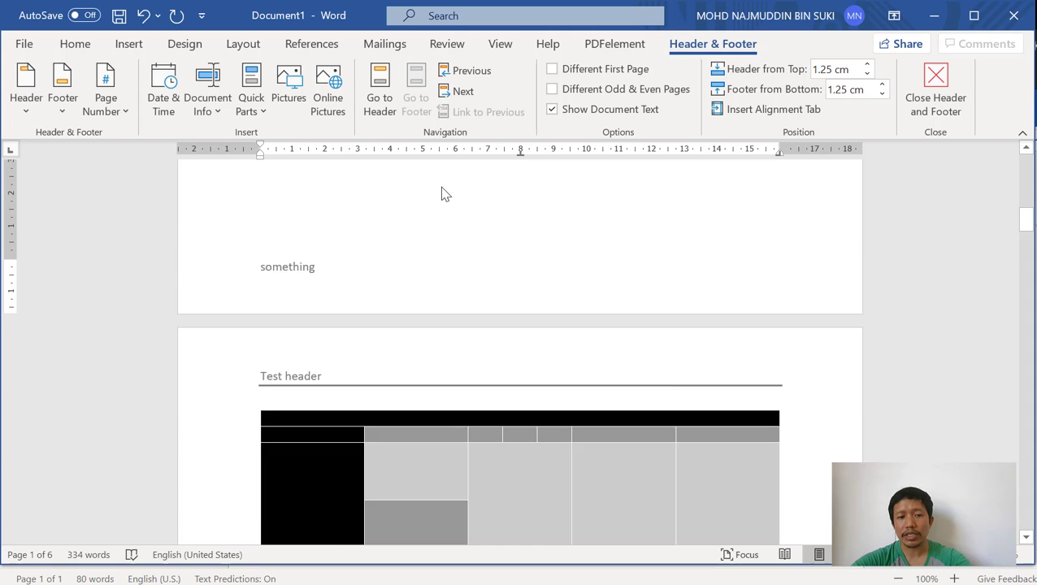
double_click(440, 195)
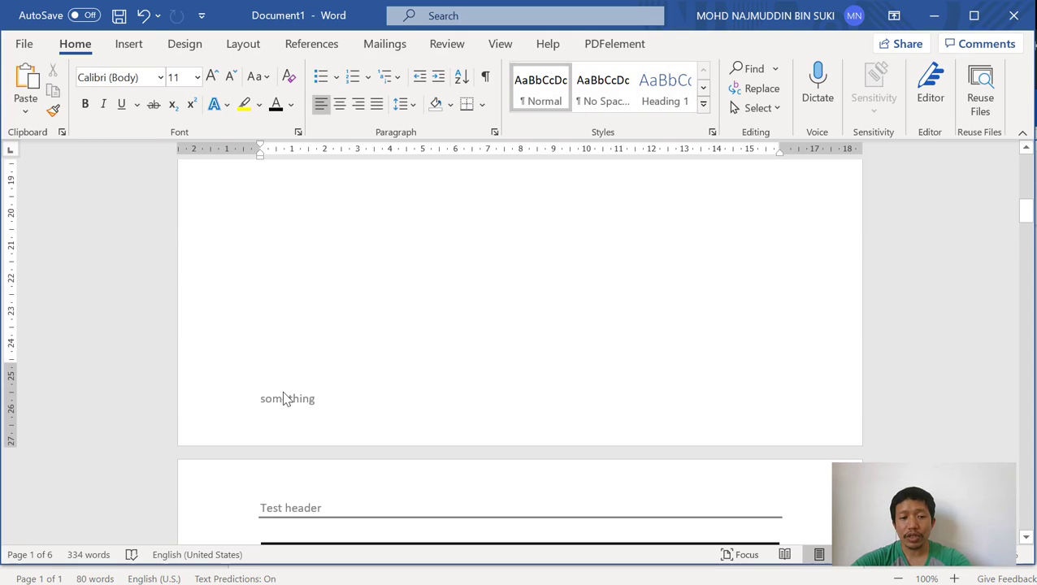
Review the header and footer on the following pages, down to the SmartArt diagram
scroll(286, 399, down, 20)
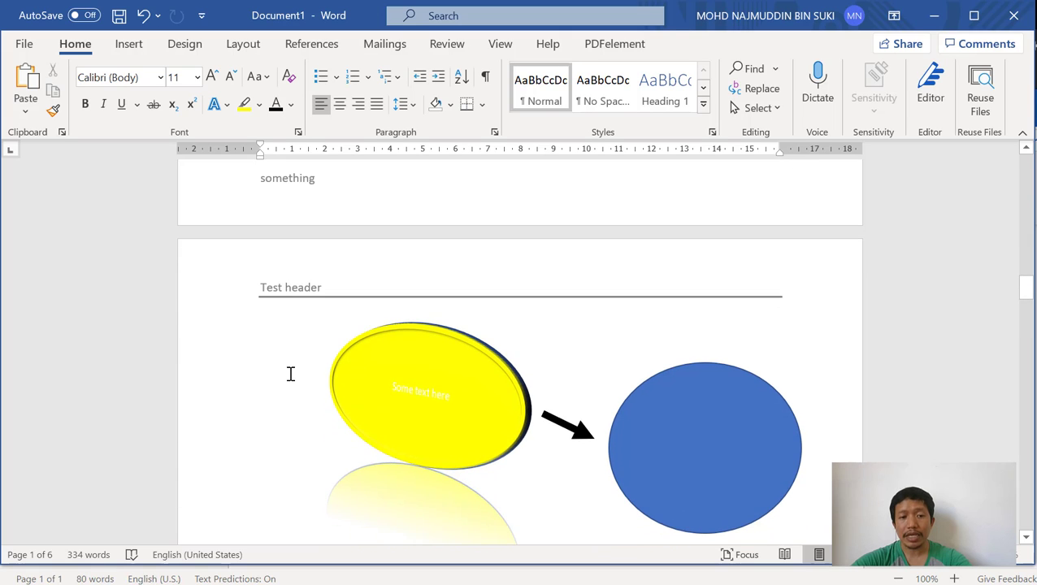
scroll(290, 374, down, 20)
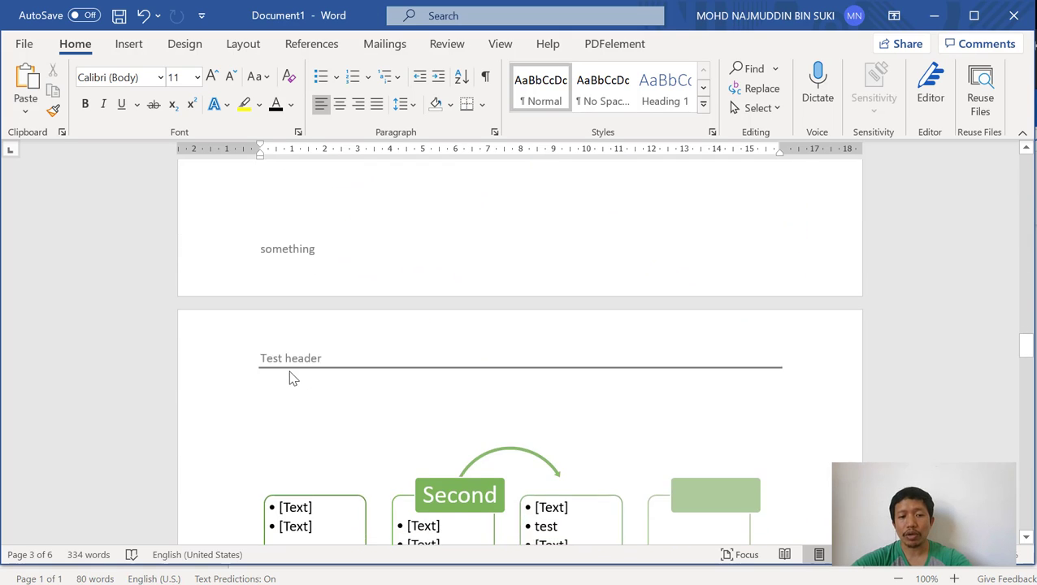
scroll(292, 379, down, 5)
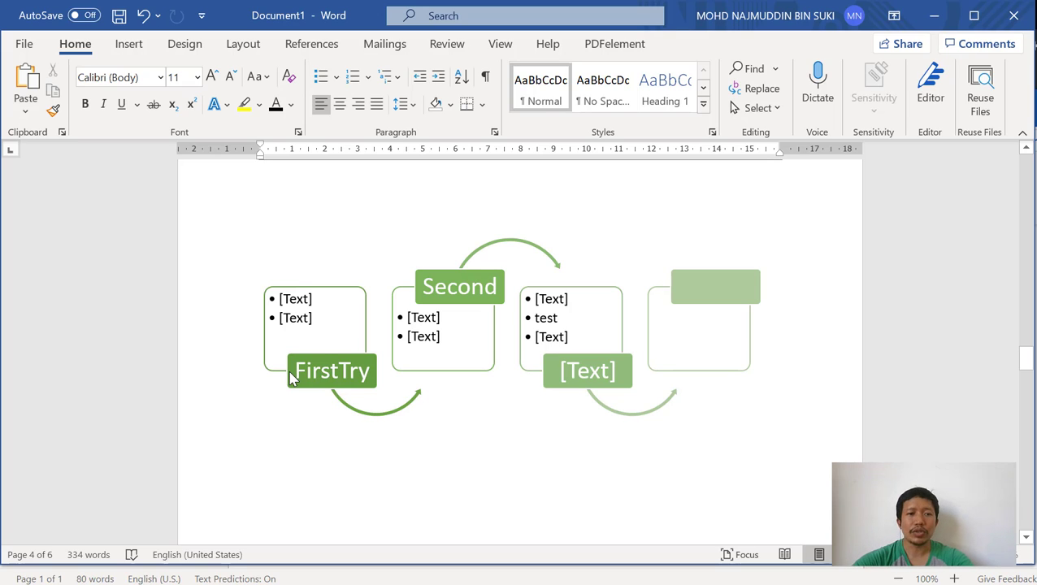
scroll(330, 337, up, 5)
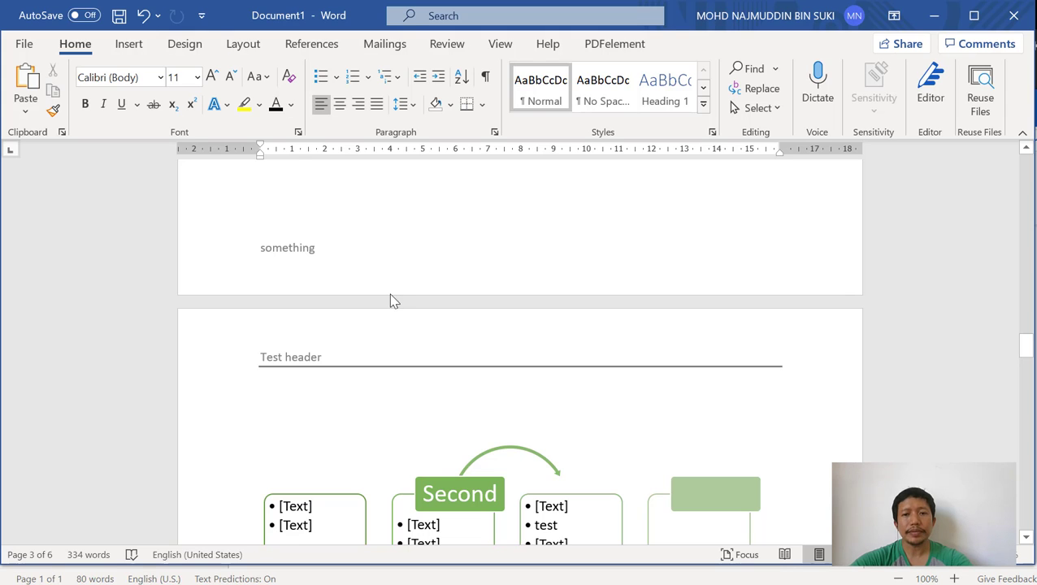
scroll(299, 281, up, 7)
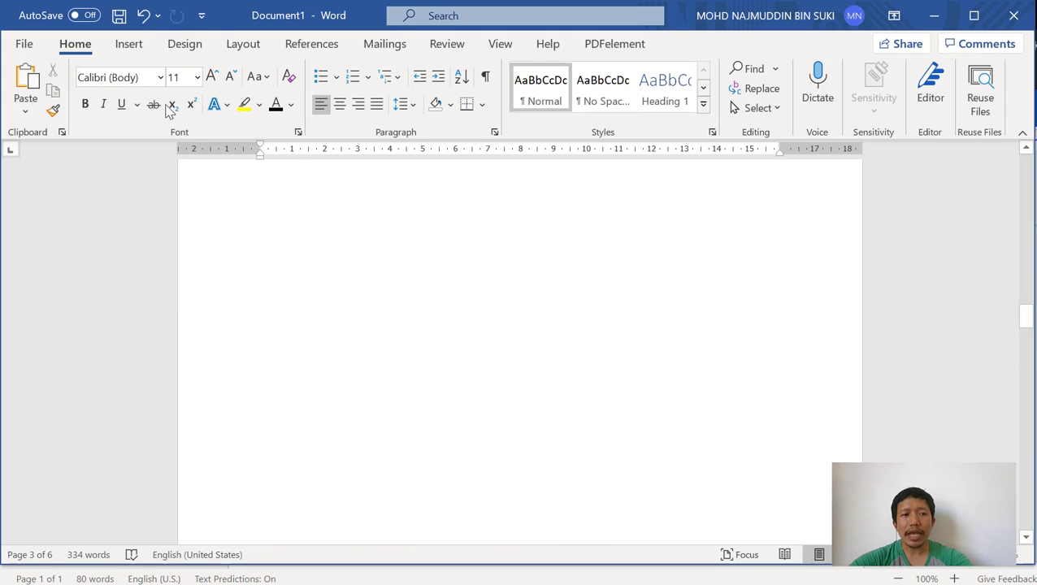
Examine the page number designs offered for the top and bottom of the page without inserting one
click(134, 44)
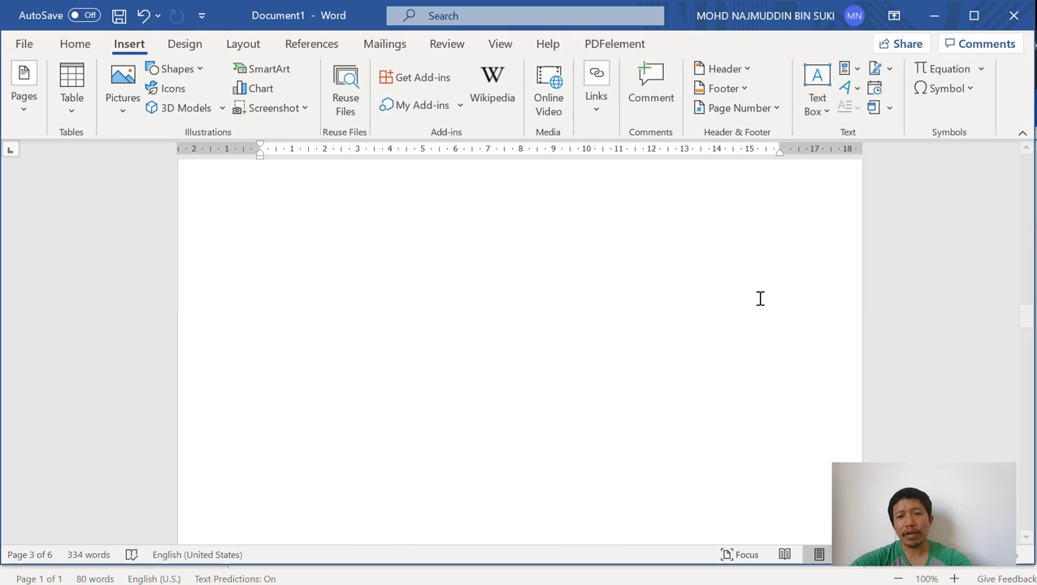
click(757, 111)
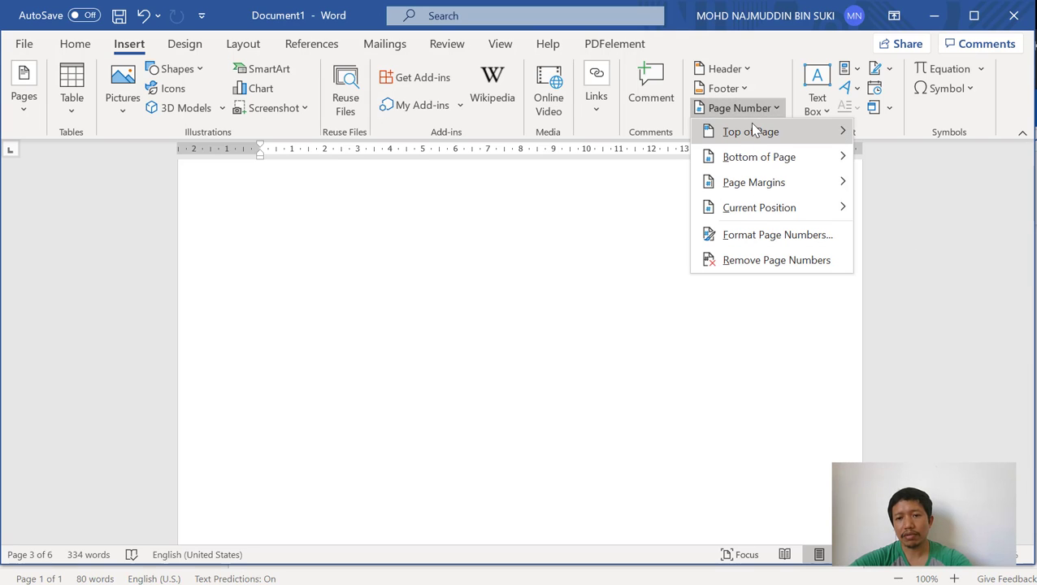
mouse_move(752, 130)
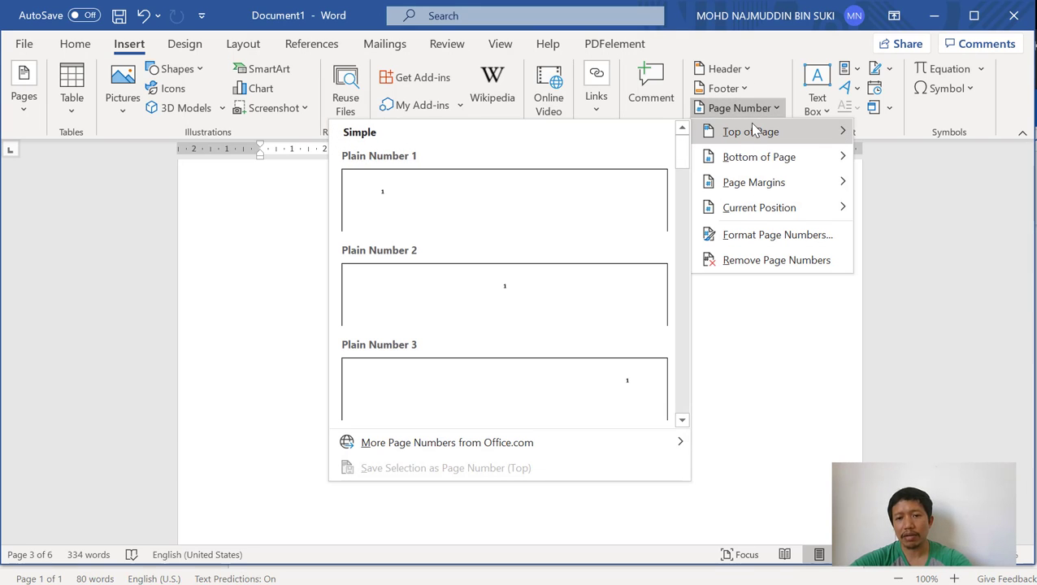
mouse_move(751, 161)
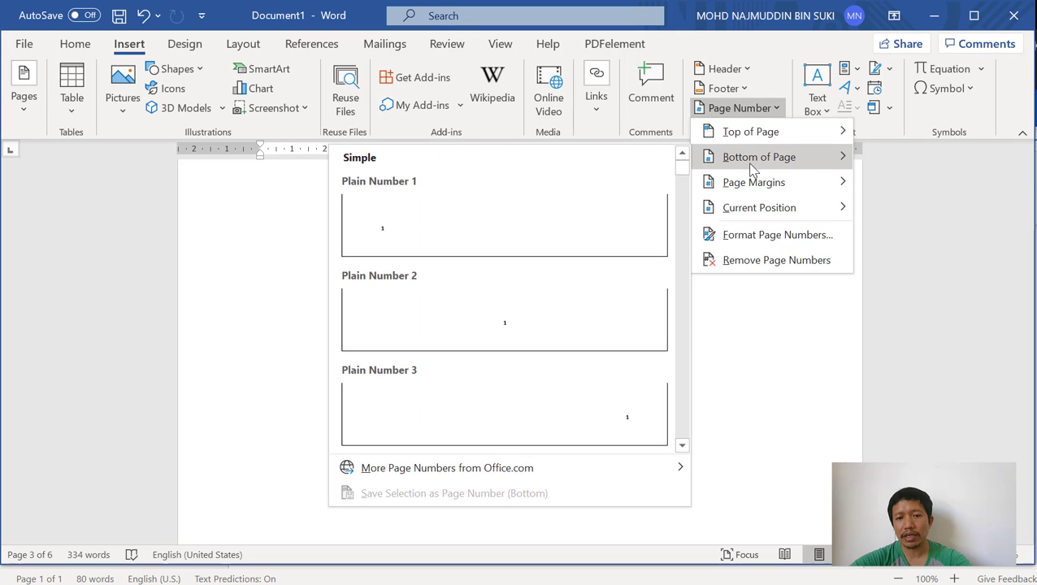
click(774, 353)
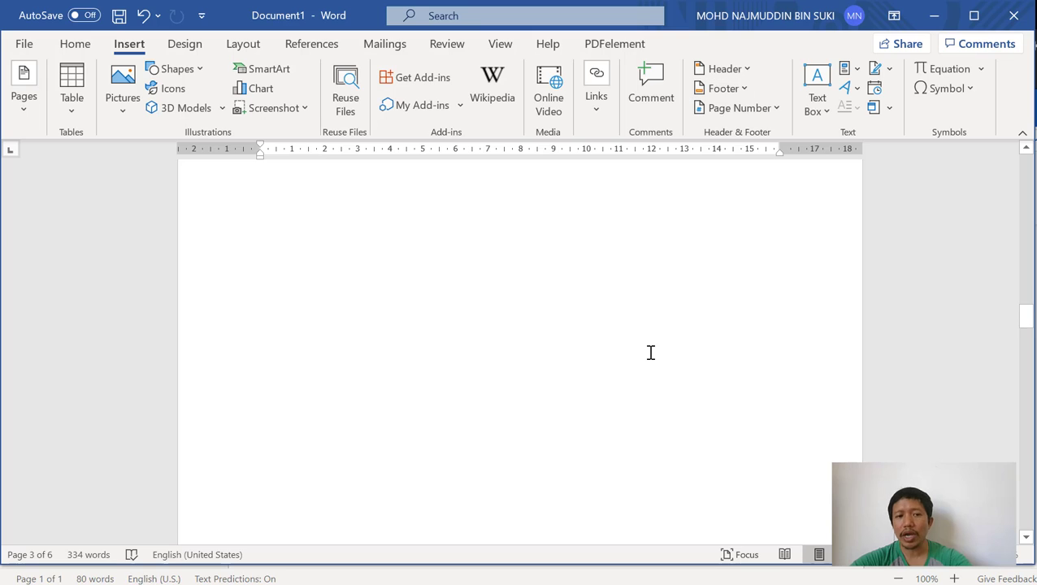
scroll(650, 352, up, 5)
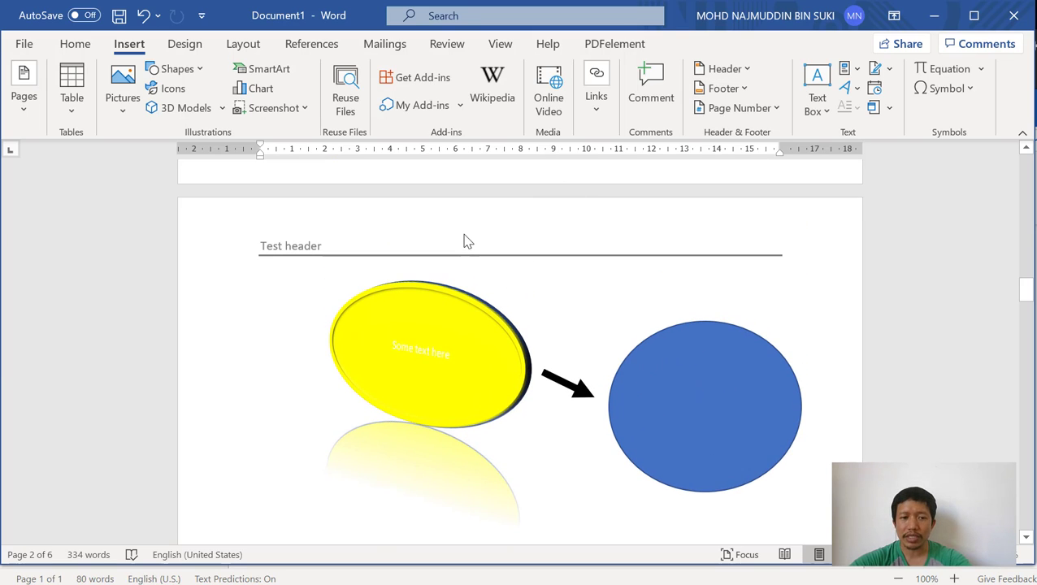
double_click(467, 241)
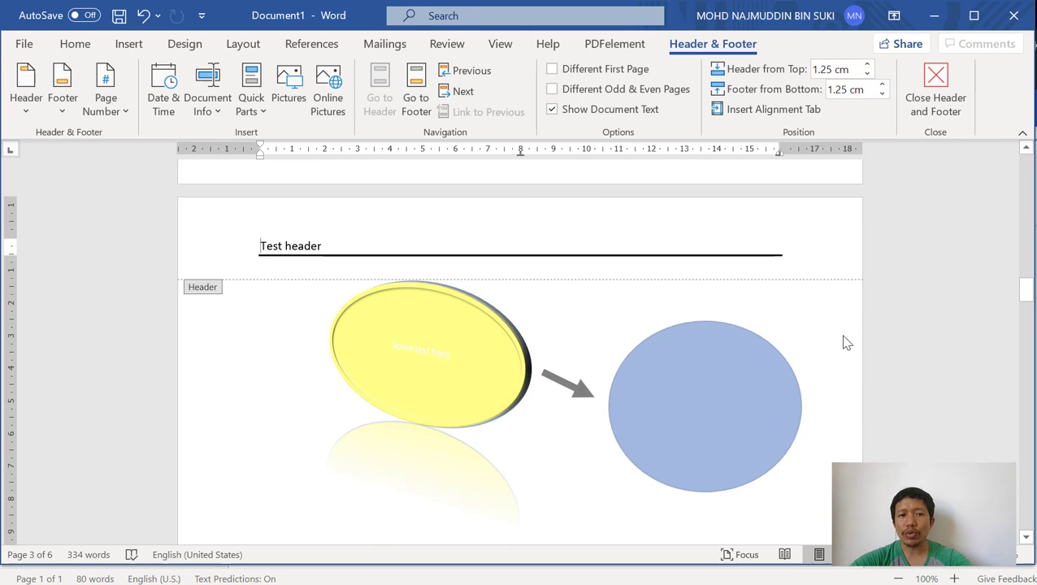
click(127, 44)
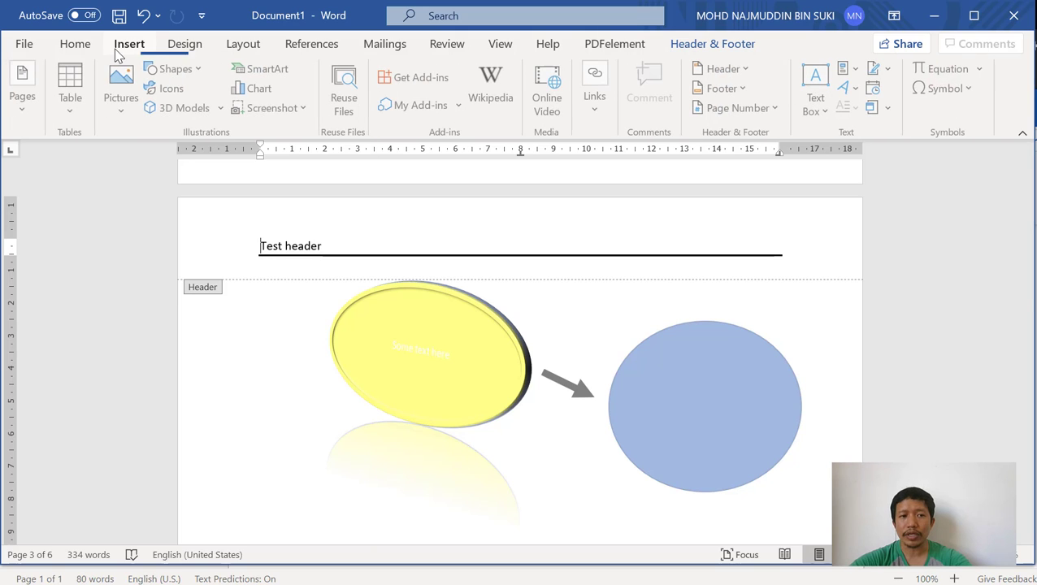
double_click(800, 331)
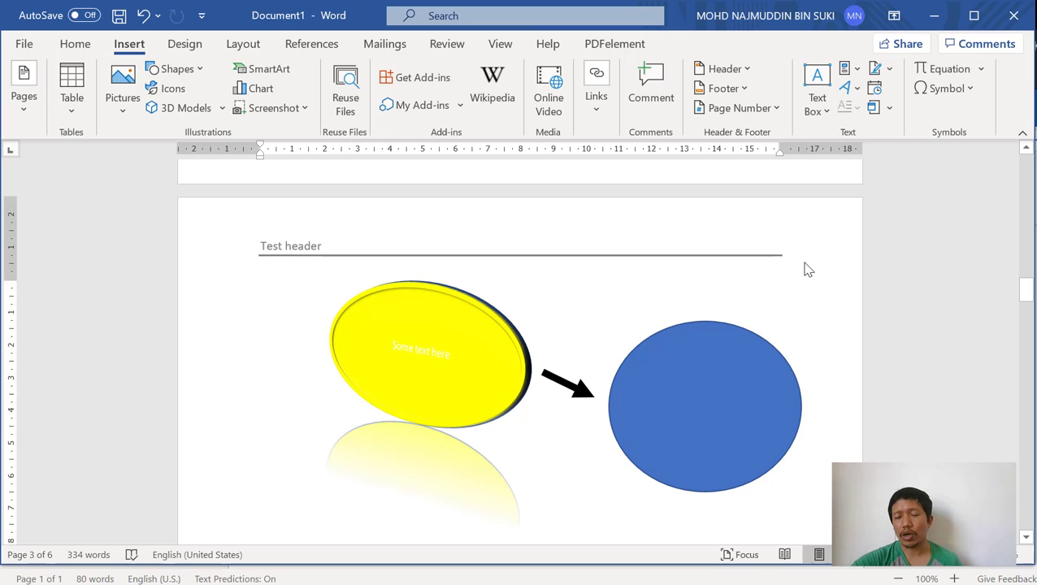
Browse the built-in header designs through to Whisp and leave the gallery without choosing one
click(739, 68)
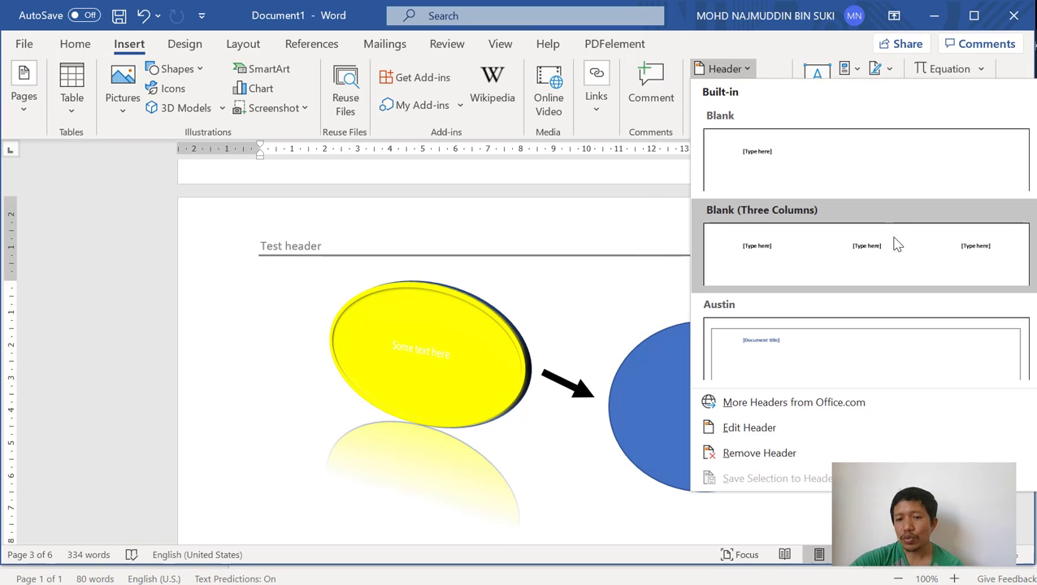
scroll(896, 242, down, 5)
scroll(896, 242, down, 5)
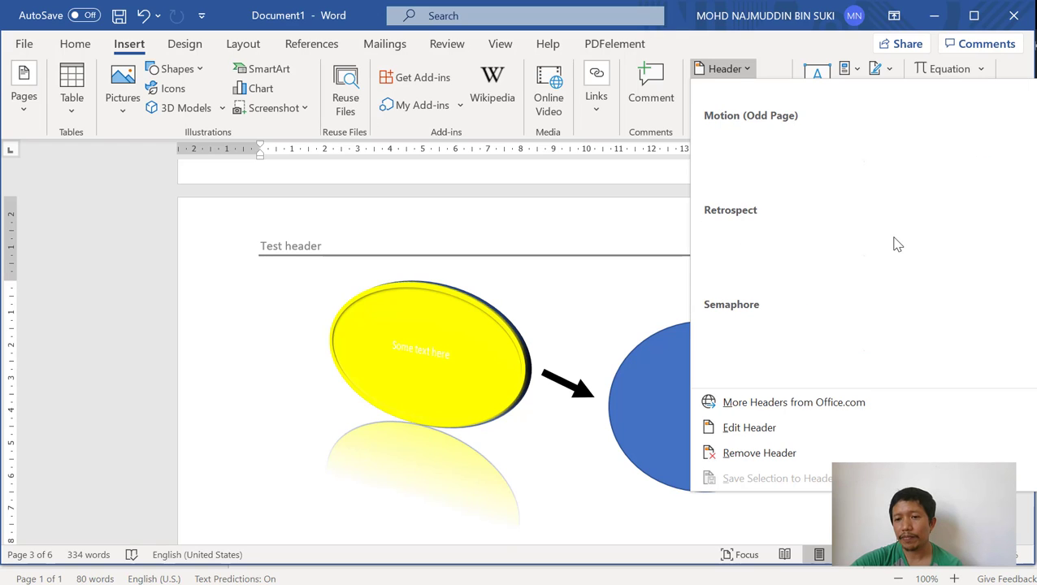
scroll(882, 283, down, 5)
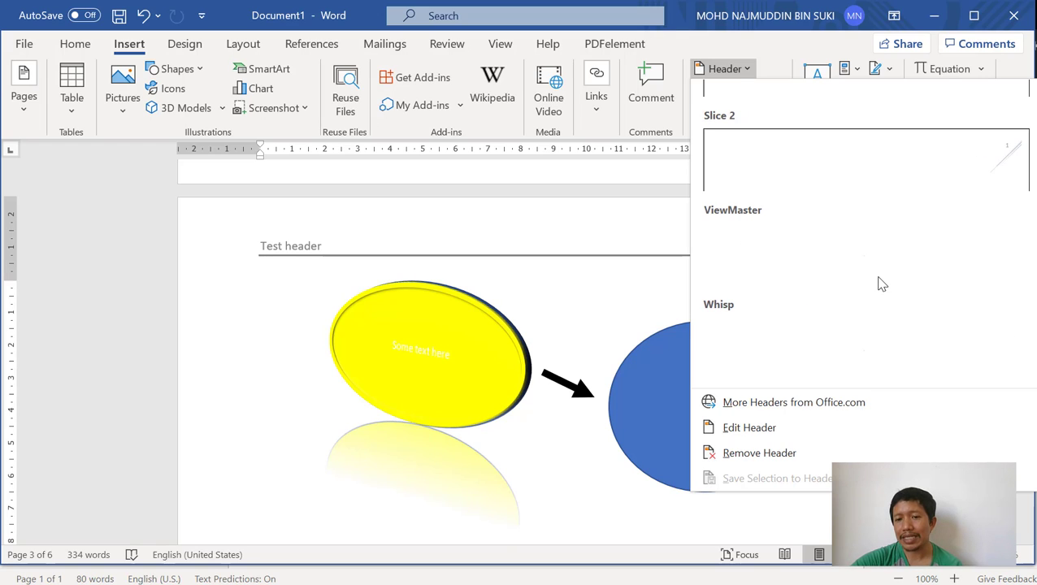
click(626, 333)
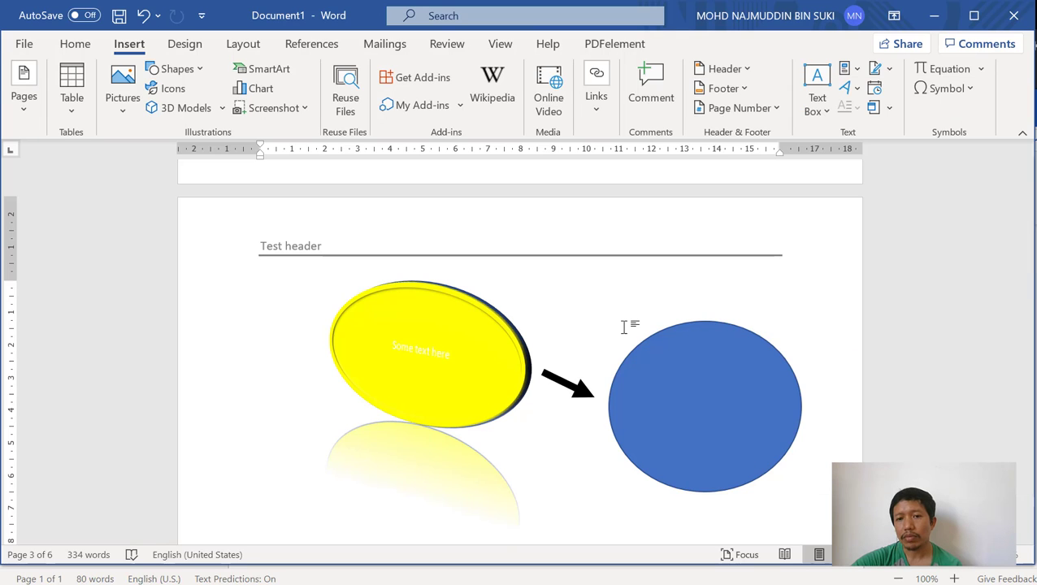
Look through the built-in footer designs down to Whisp and return to the document without choosing one
click(722, 89)
scroll(843, 223, down, 10)
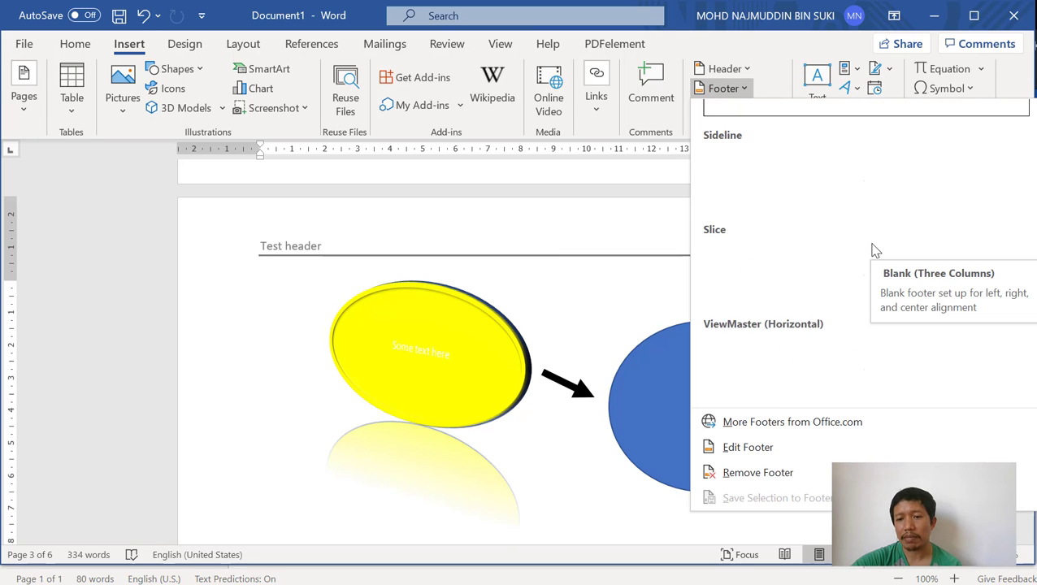
click(603, 329)
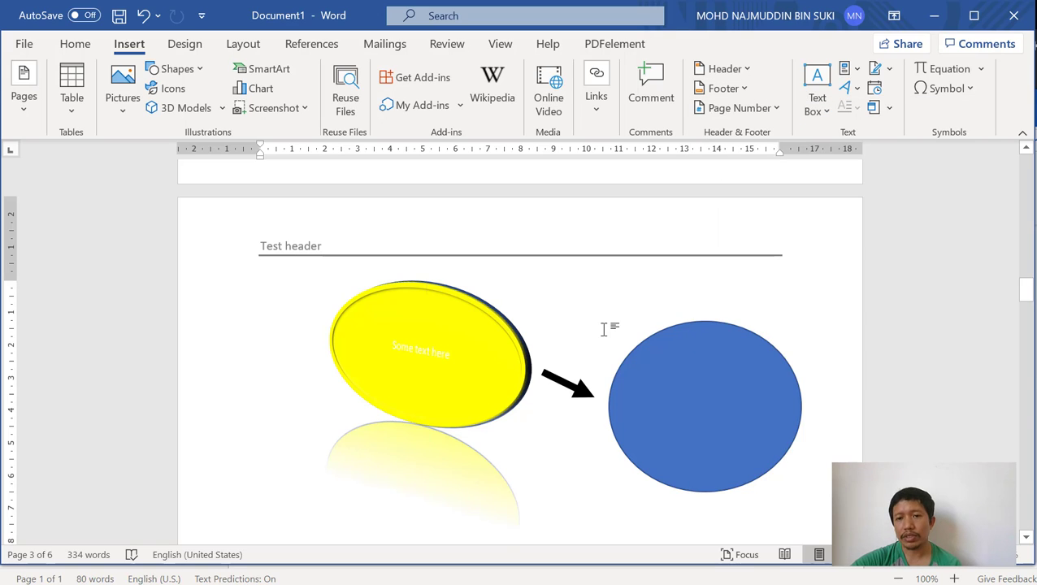
click(722, 89)
scroll(878, 228, down, 5)
scroll(880, 235, down, 8)
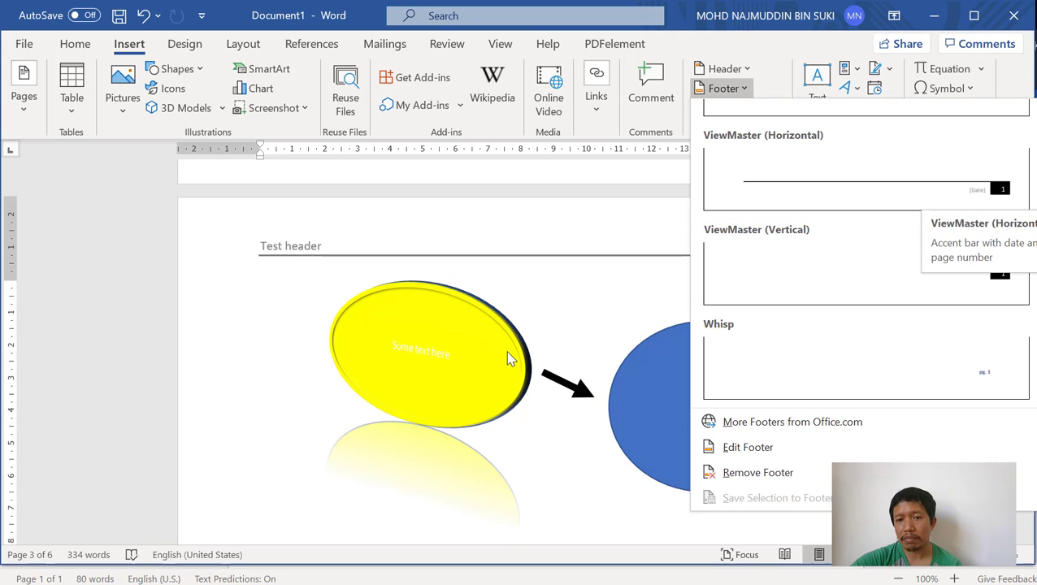
click(537, 334)
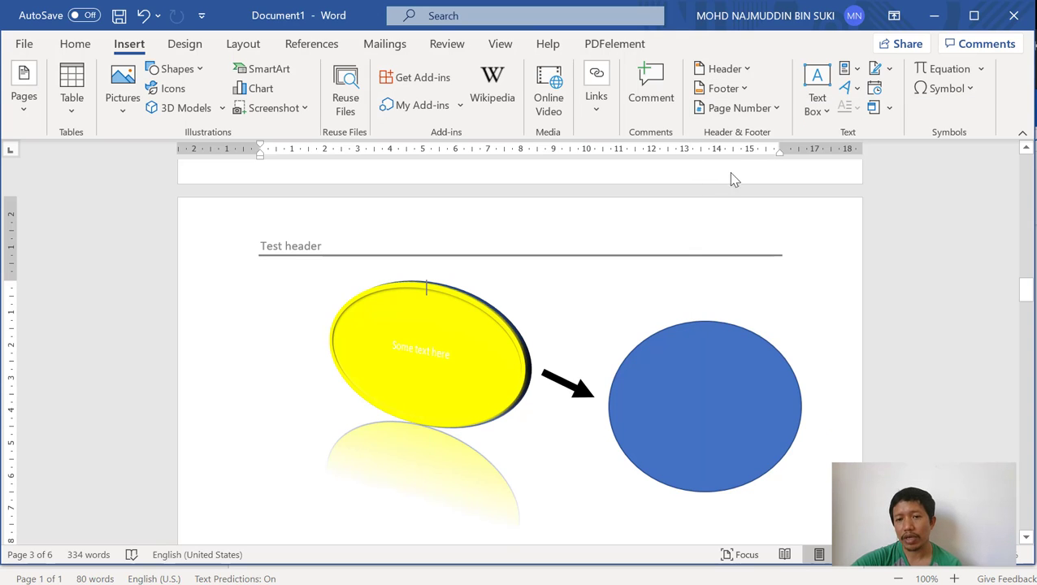
Compare the top, bottom and margin page number designs, and insert Plain Number 1 at the top of the page
click(762, 115)
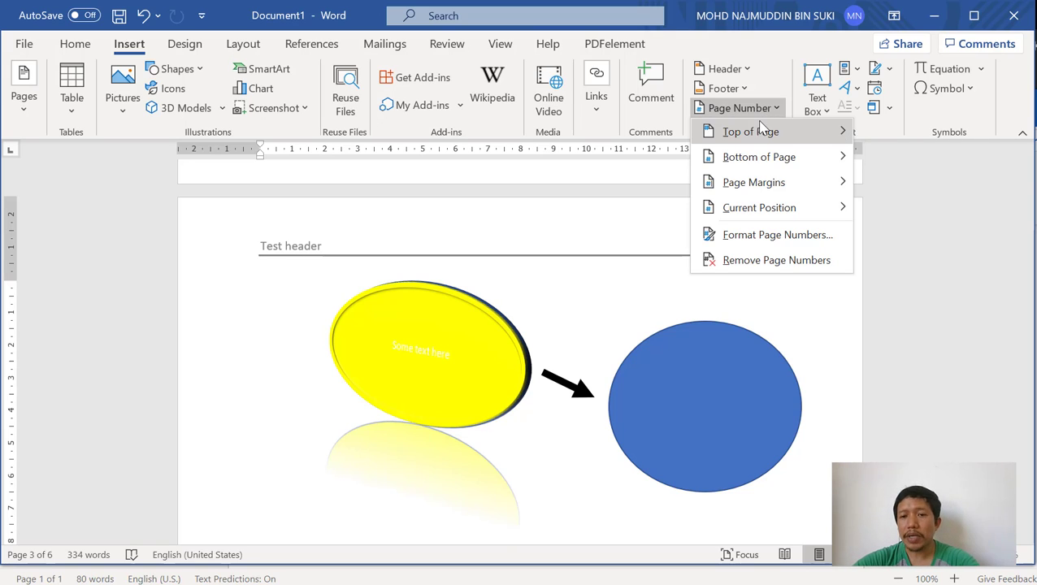
mouse_move(759, 134)
scroll(631, 243, down, 10)
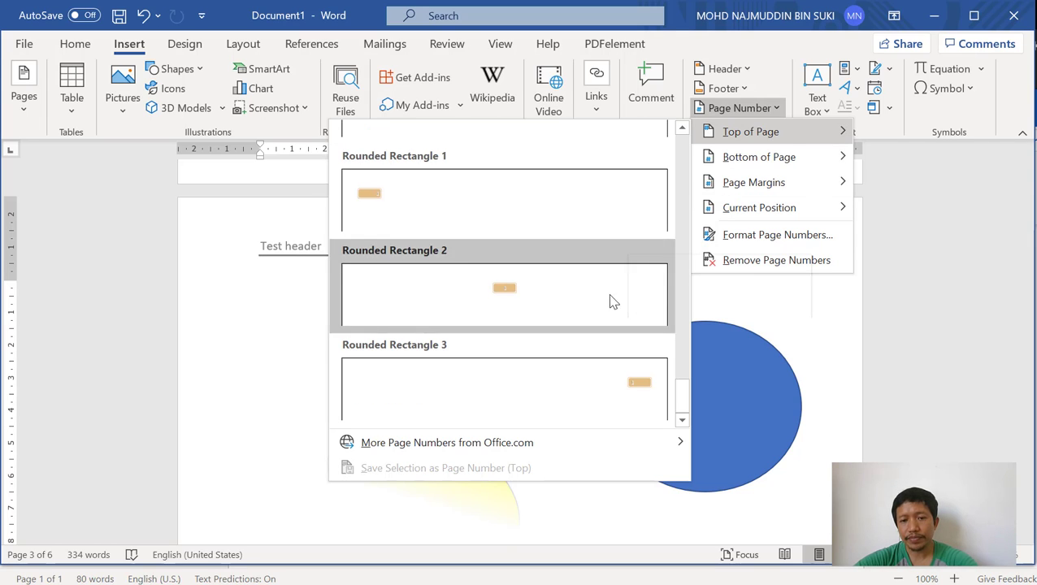
mouse_move(782, 167)
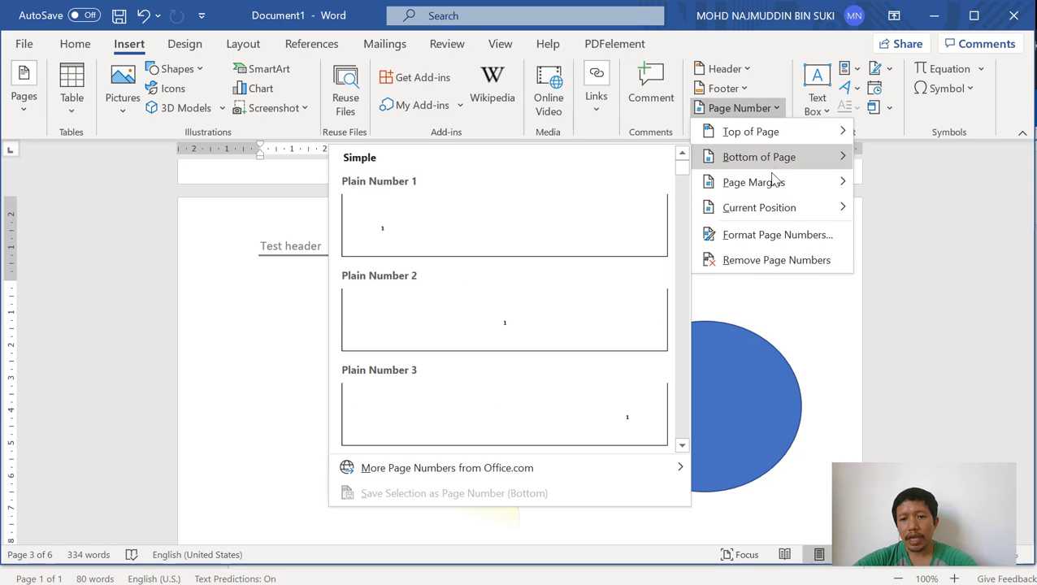
scroll(580, 281, down, 5)
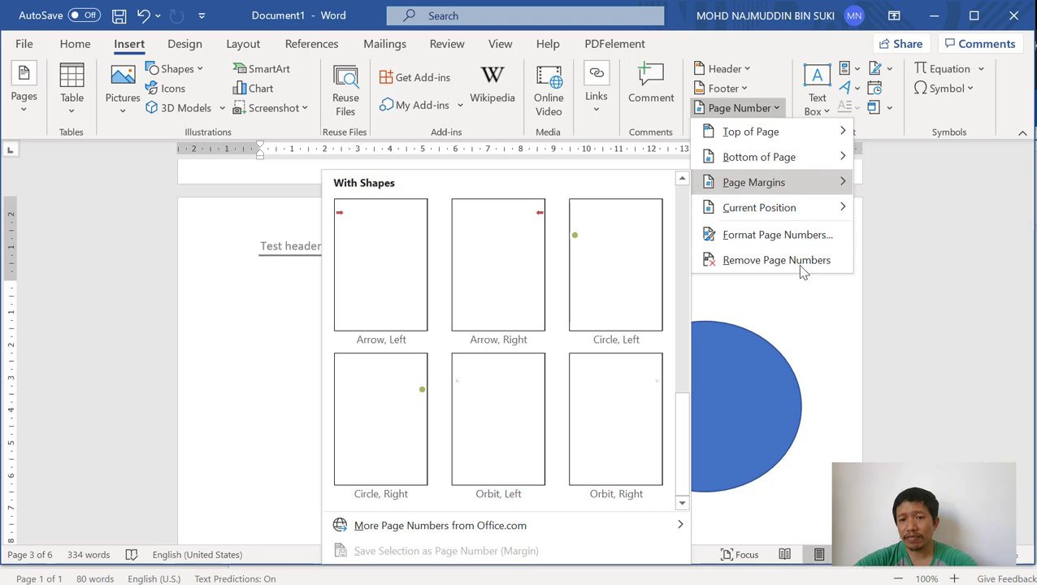
click(578, 162)
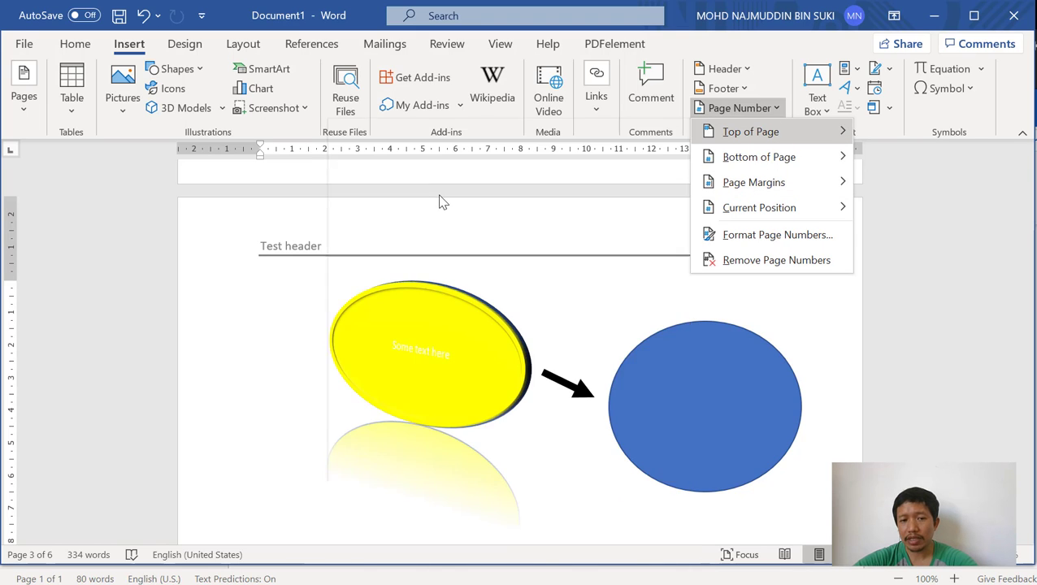
Add the text "Test header" after the page number in the page 2 header
scroll(398, 238, up, 3)
scroll(395, 249, up, 10)
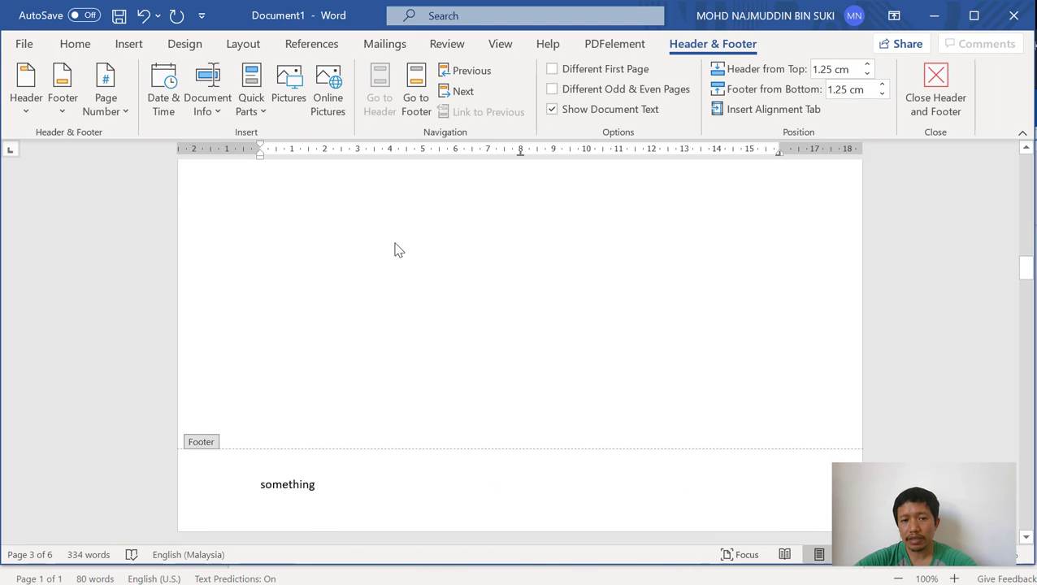
scroll(396, 249, up, 3)
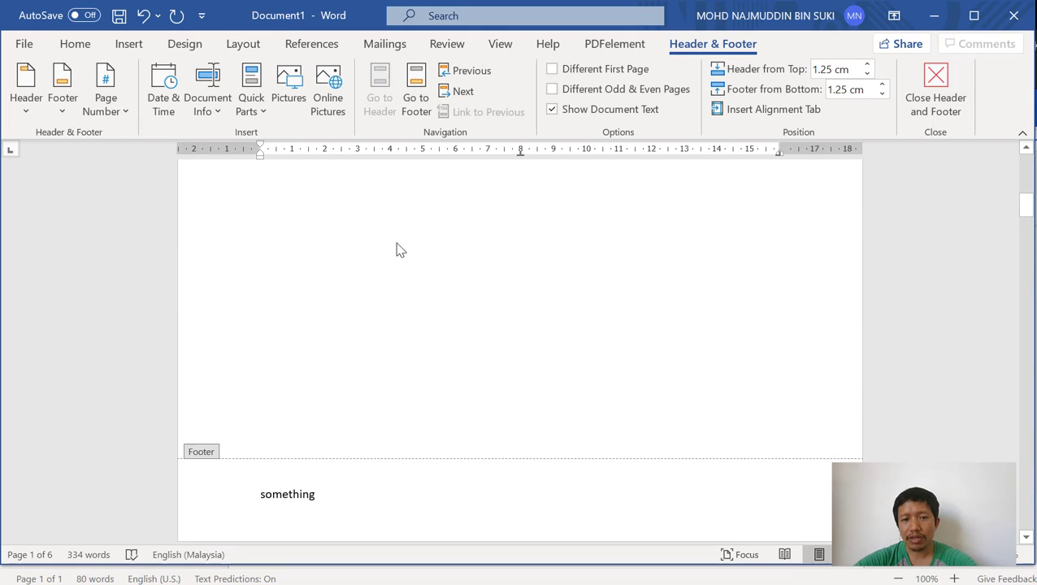
scroll(404, 238, down, 8)
scroll(406, 233, up, 2)
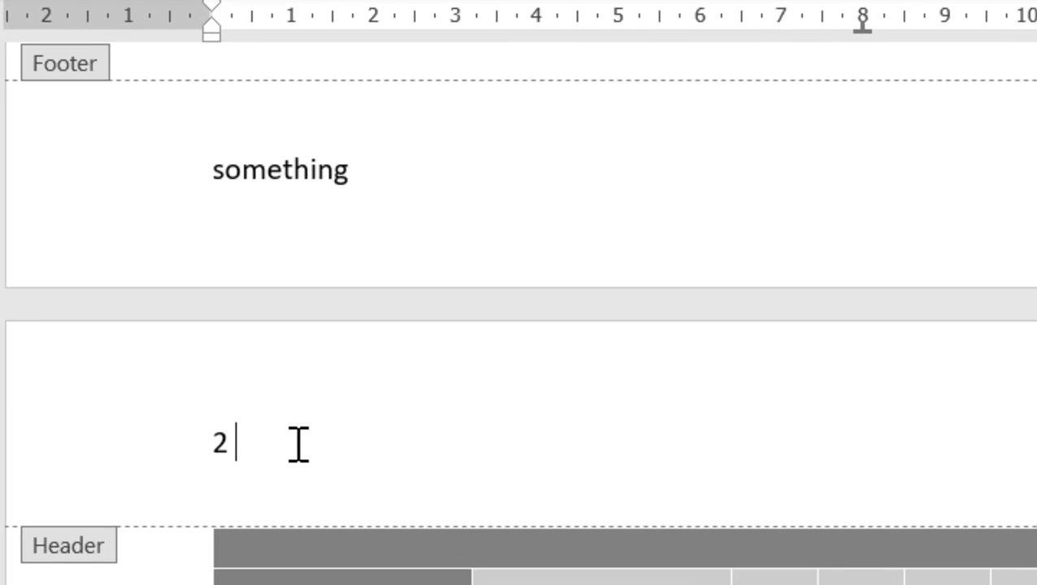
text(Te)
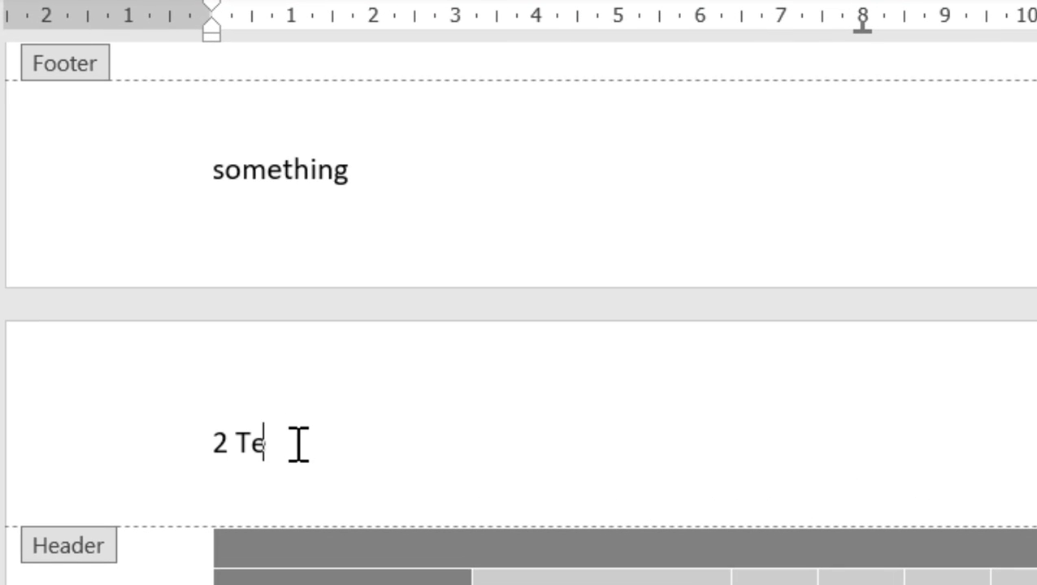
text(st header)
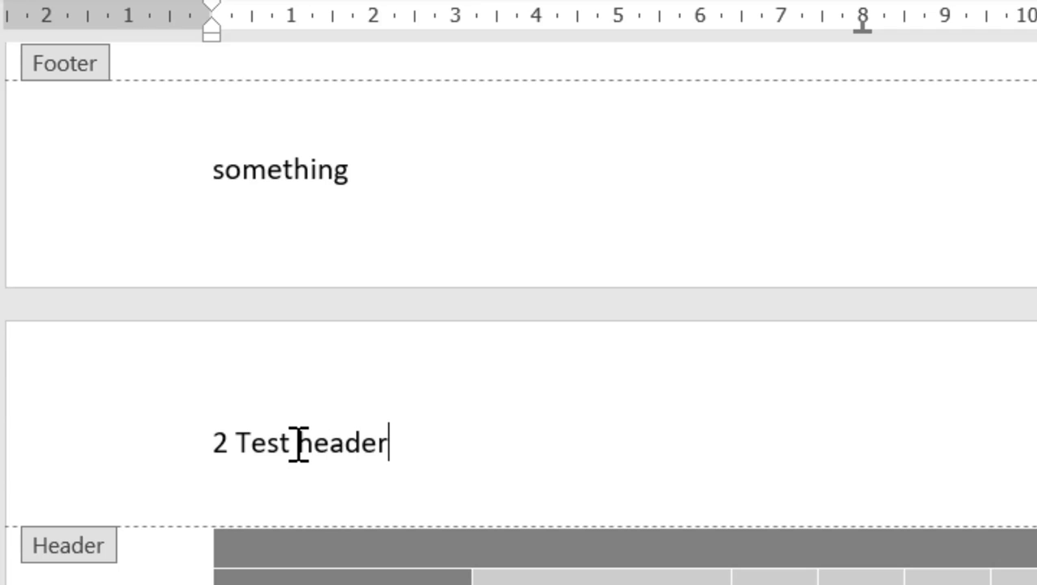
Select the page number and the text beside it in the page 2 header, and compare with the page 3 header
click(219, 445)
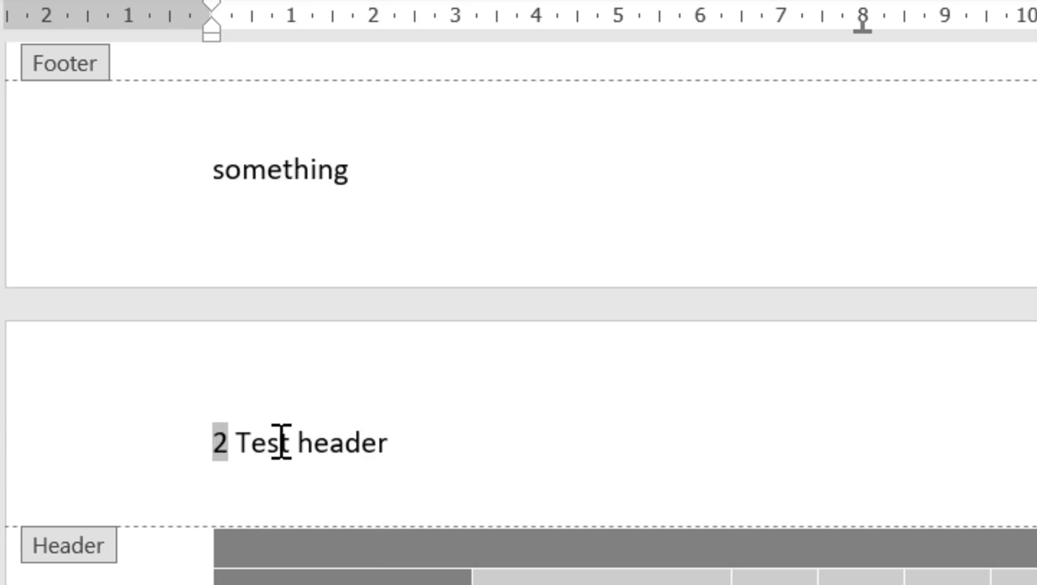
click(251, 443)
drag(236, 434, 377, 440)
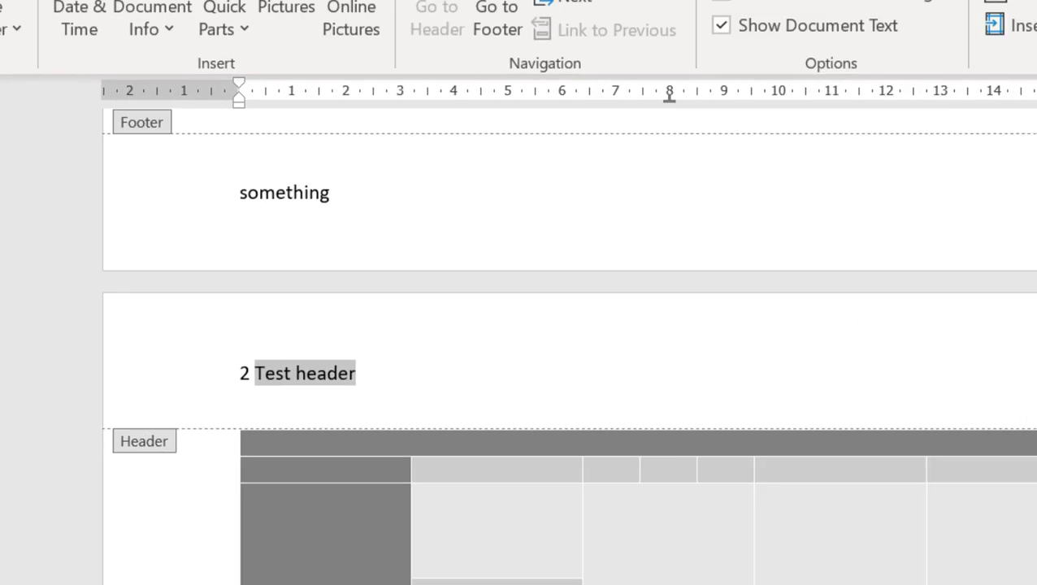
scroll(827, 429, down, 10)
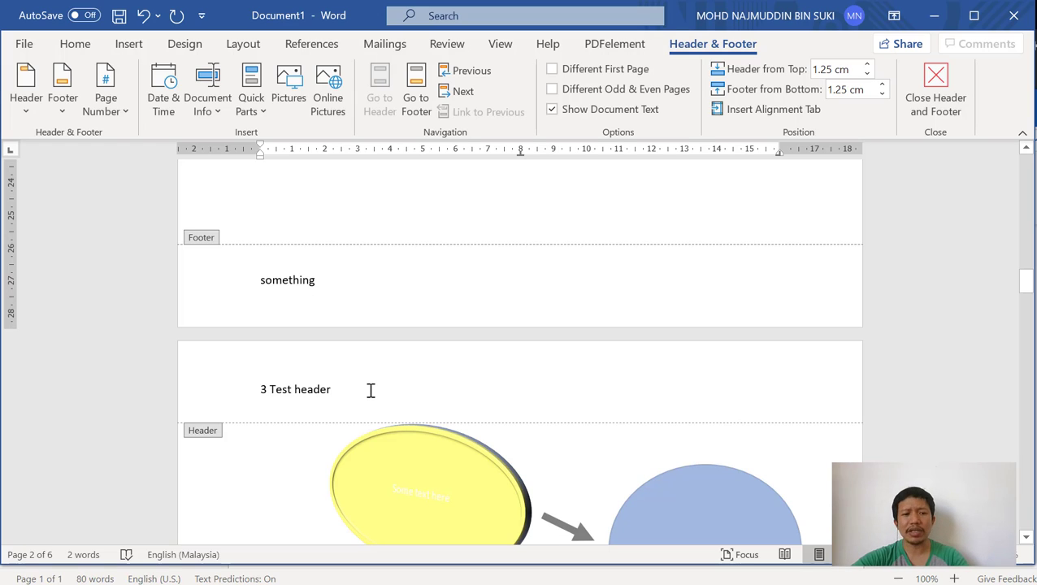
Start a new line below the page 3 header text and insert a table with three columns and one row there
click(370, 391)
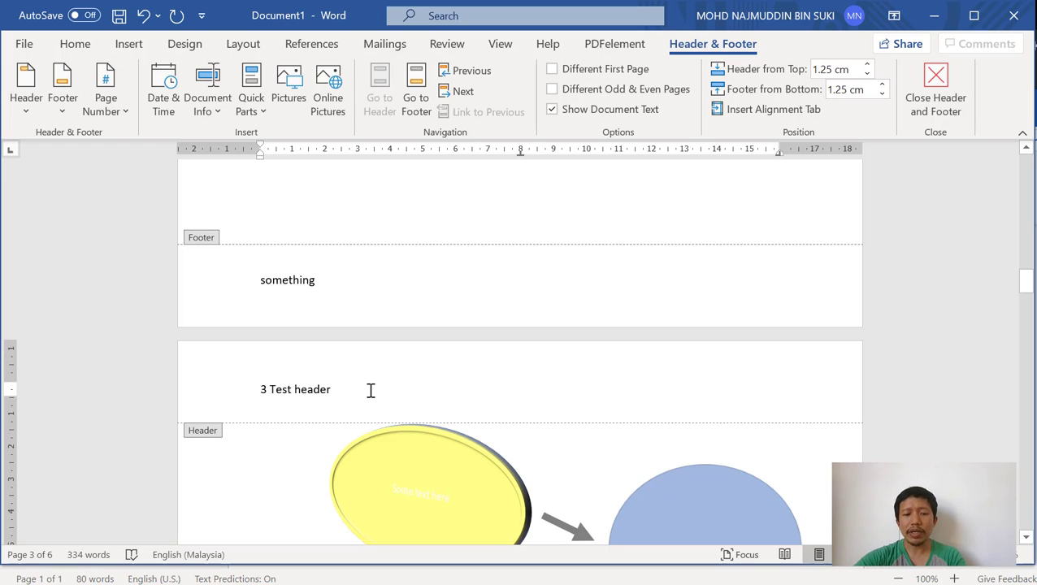
key(Return)
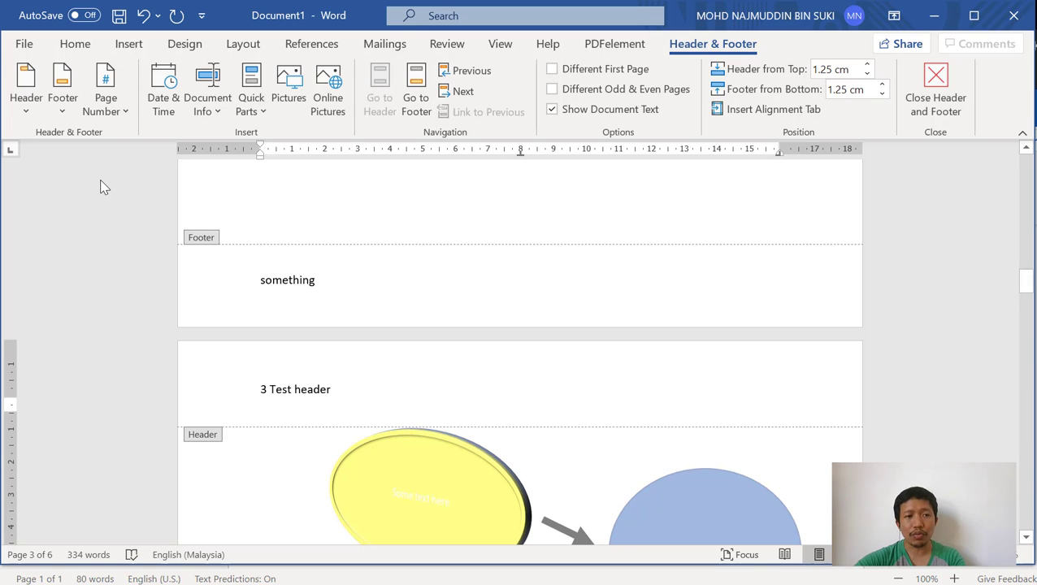
click(88, 47)
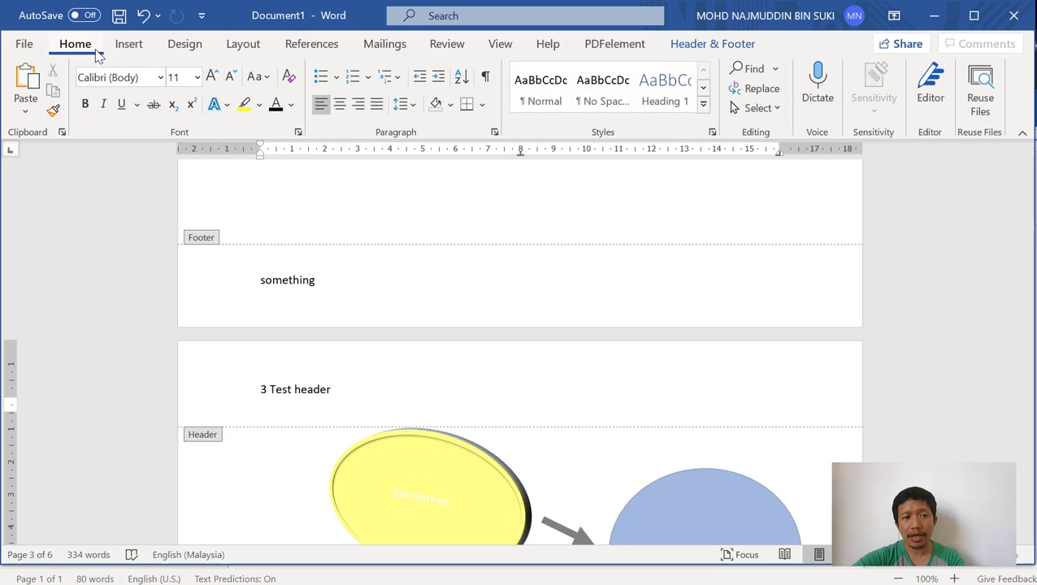
click(128, 47)
click(72, 89)
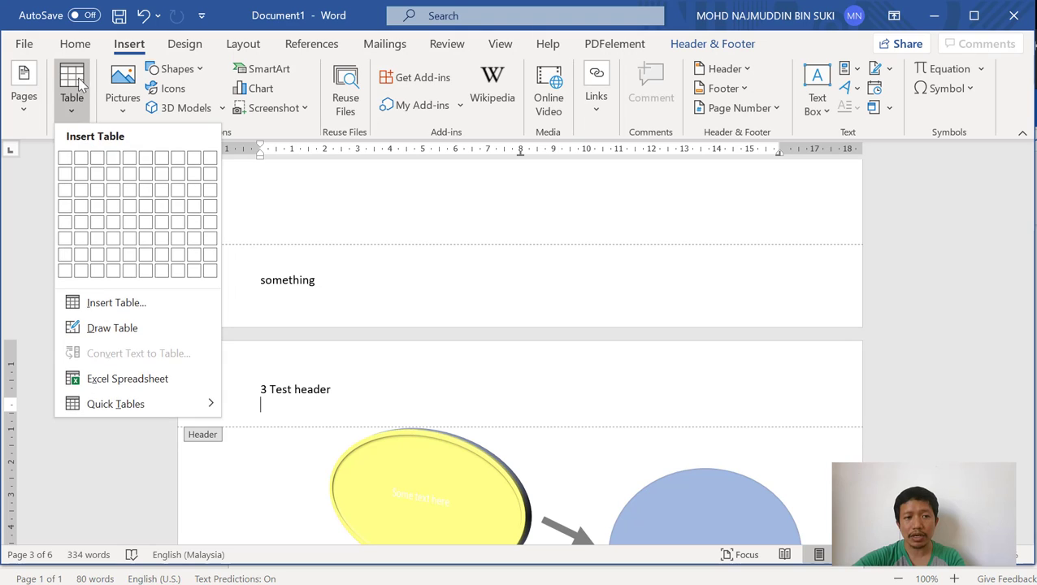
click(97, 159)
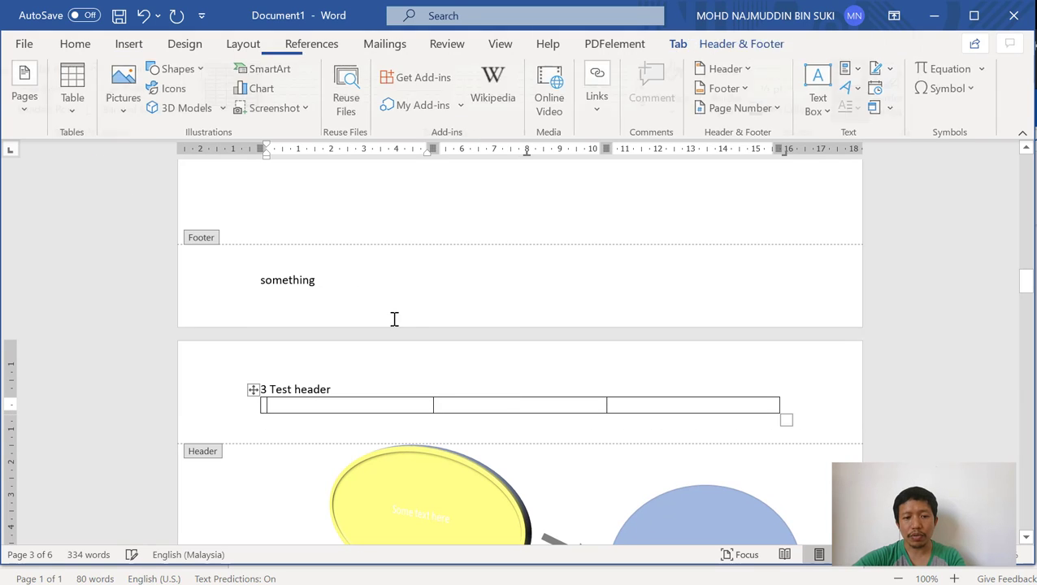
Move the "Test header" text from the line above the header table into the table's middle cell
click(271, 390)
shift+click(329, 394)
key(ctrl+c)
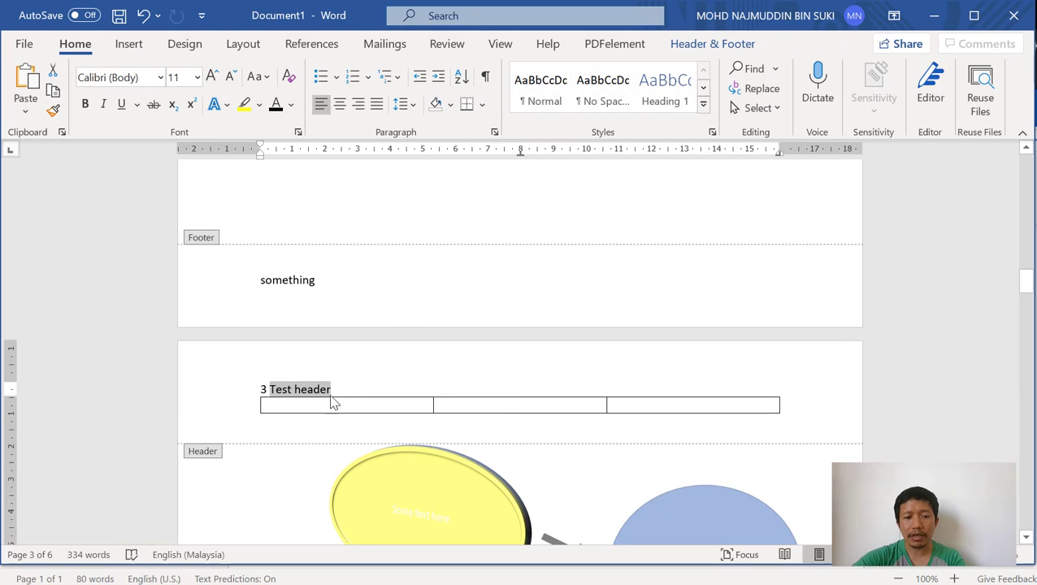
key(BackSpace)
click(459, 406)
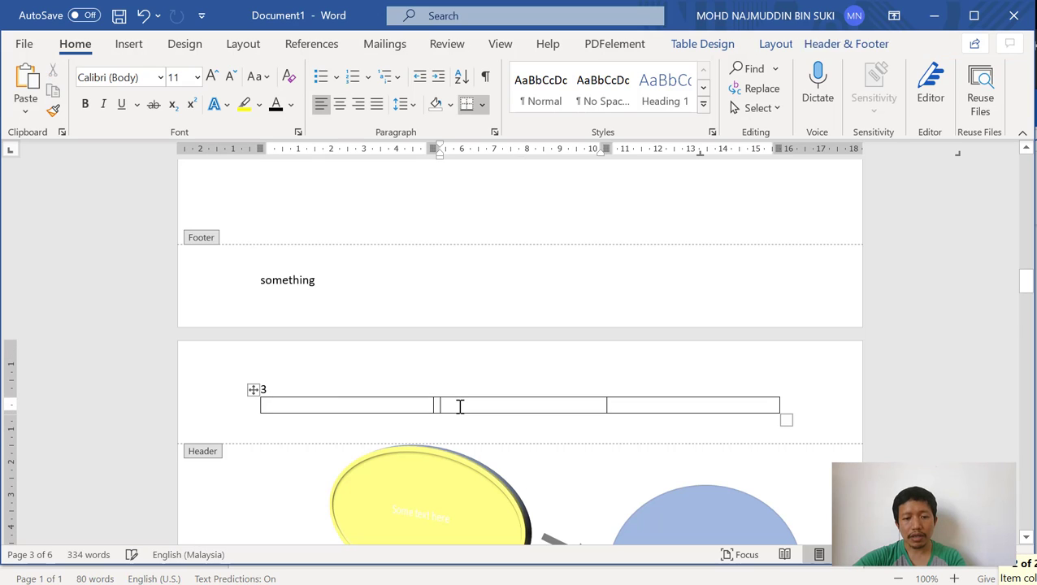
key(ctrl+v)
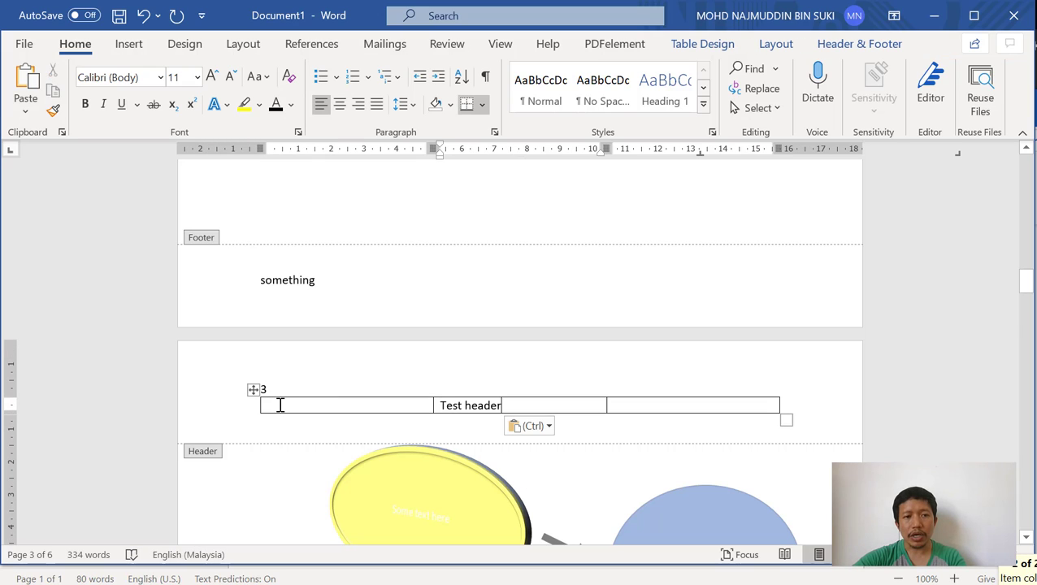
Insert the outlined farm field icon with the sun into the header table's first cell and shrink it to fit the header
click(280, 404)
click(130, 44)
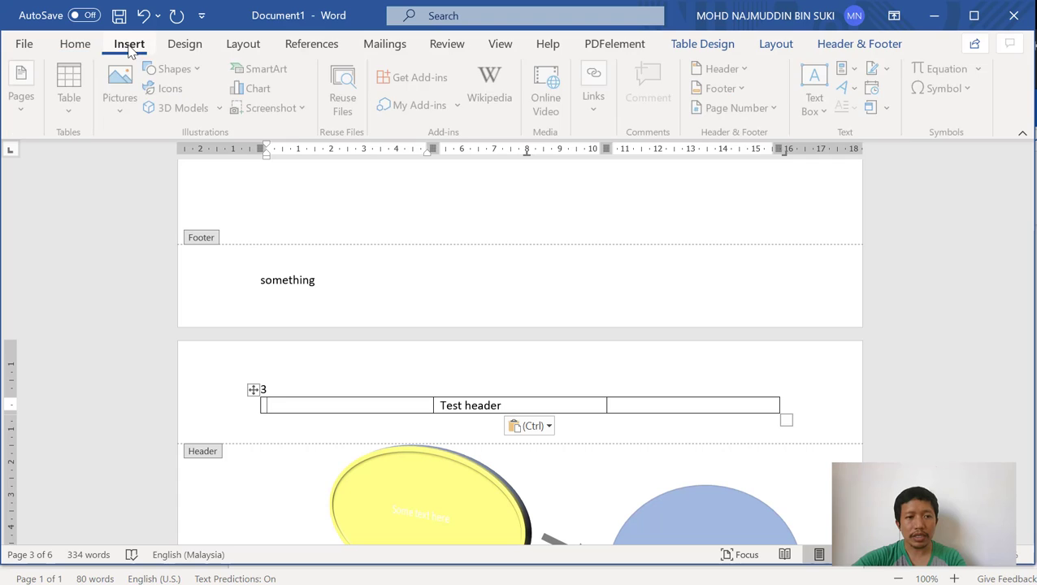
click(170, 90)
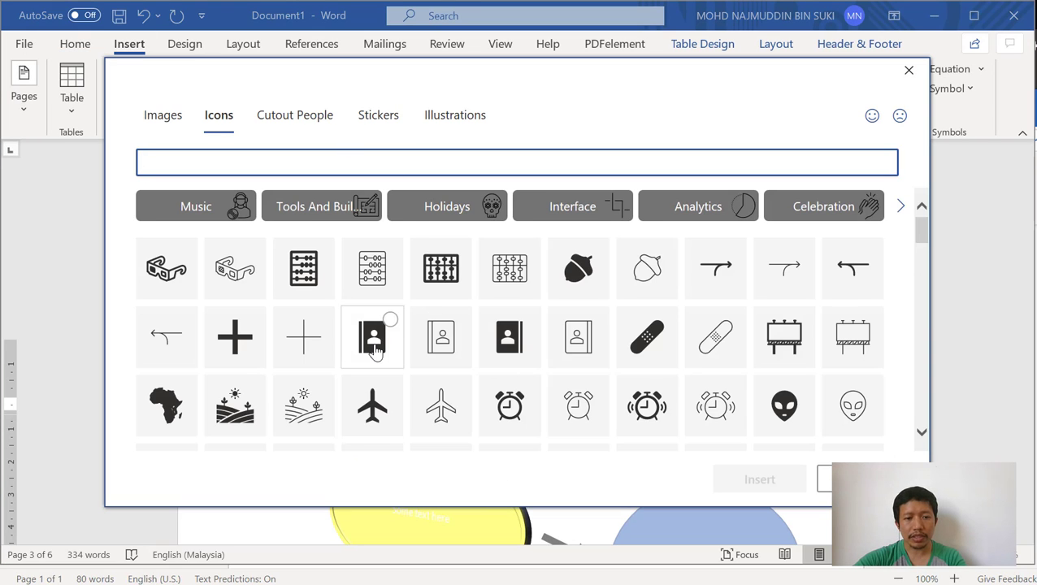
click(315, 416)
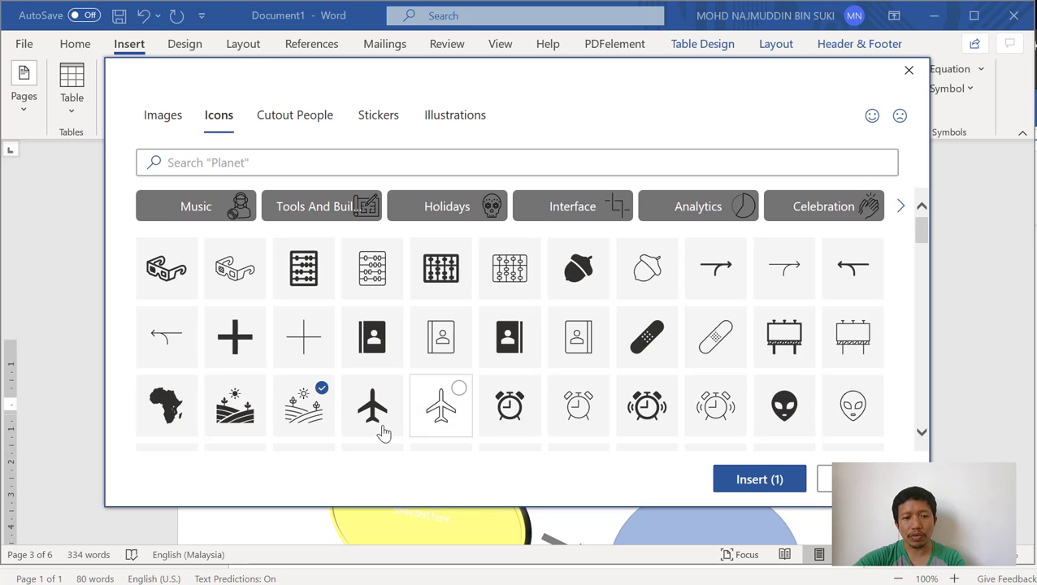
click(752, 479)
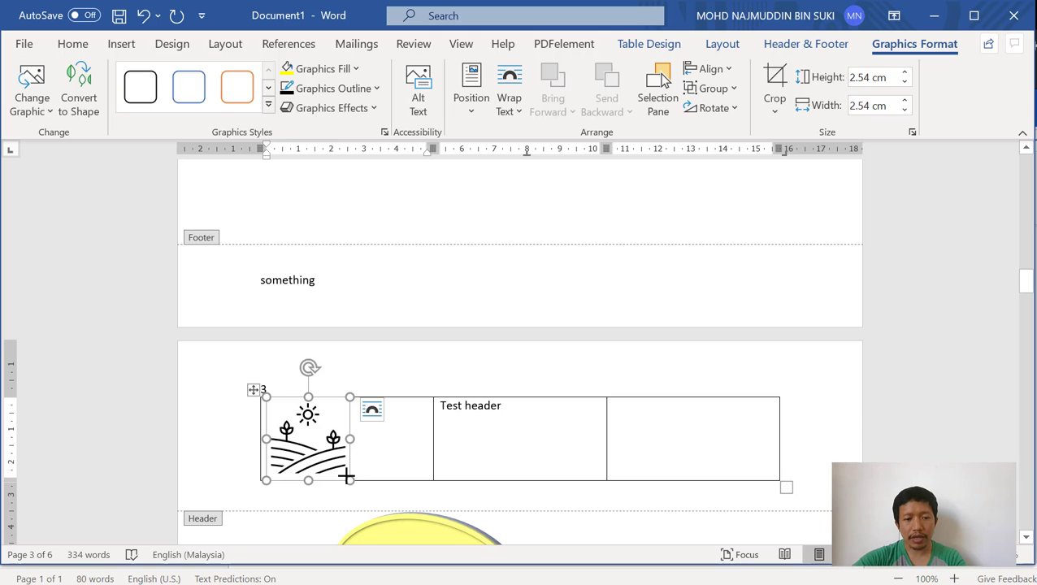
drag(347, 478, 301, 430)
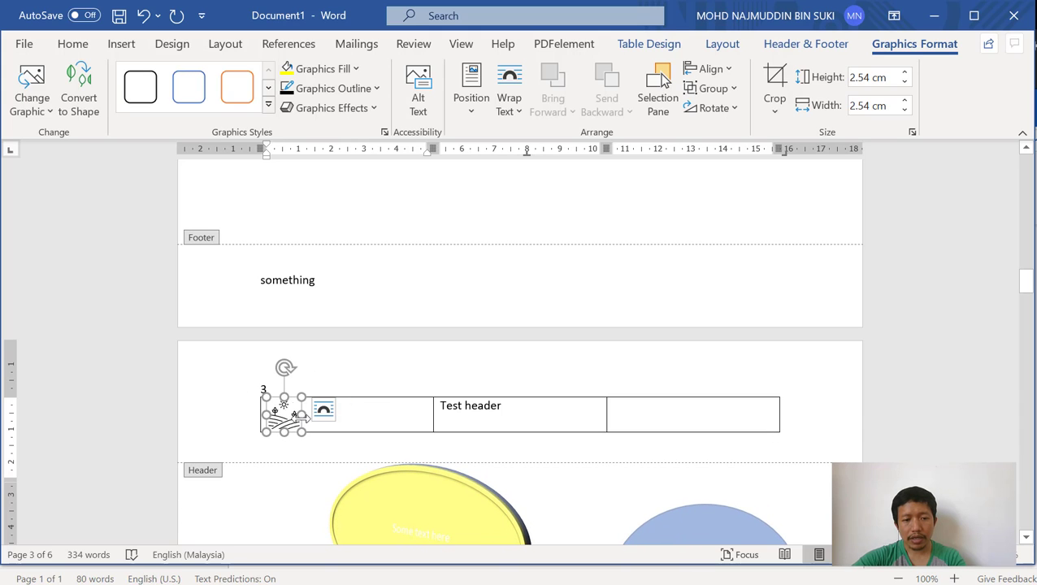
Move the page number from above the header table into the third cell and right-align it
click(269, 388)
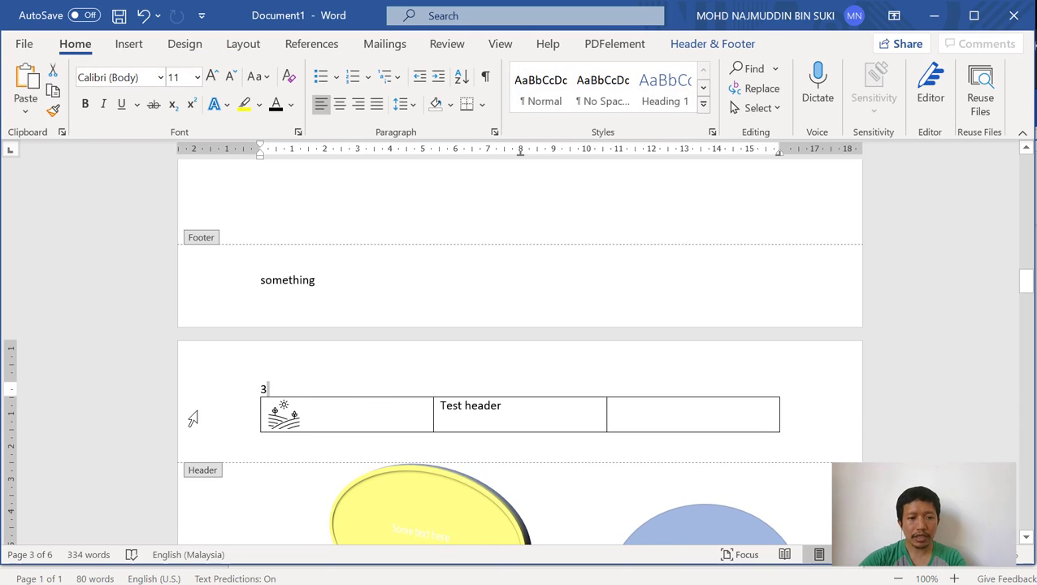
key(shift+Left)
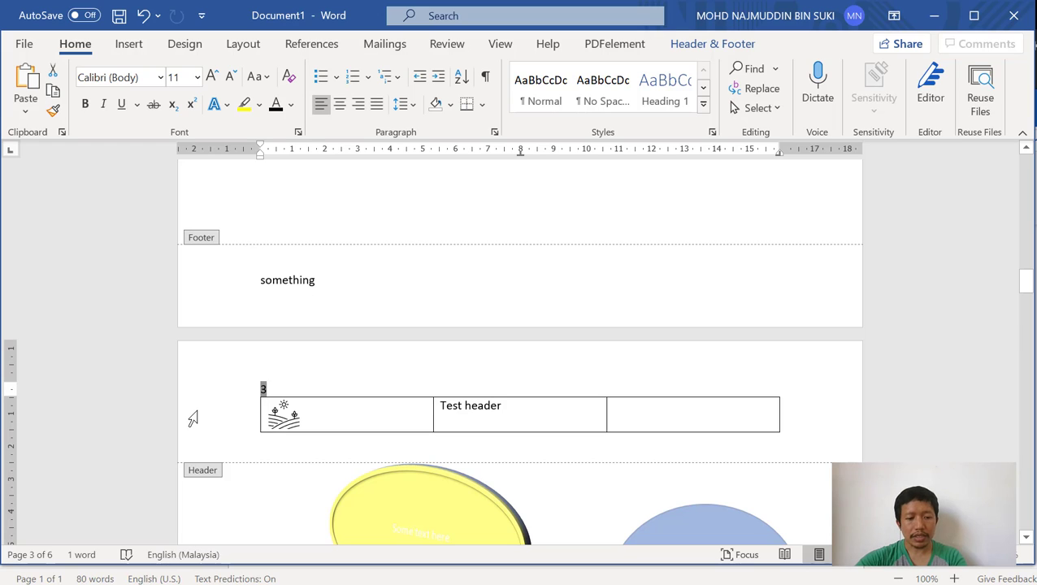
key(Delete)
click(697, 415)
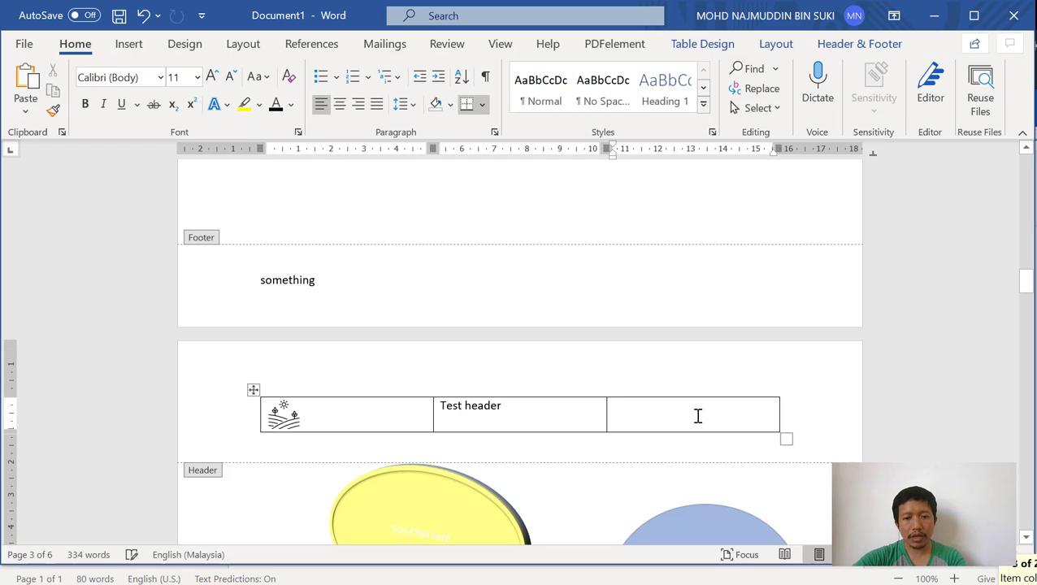
text(3)
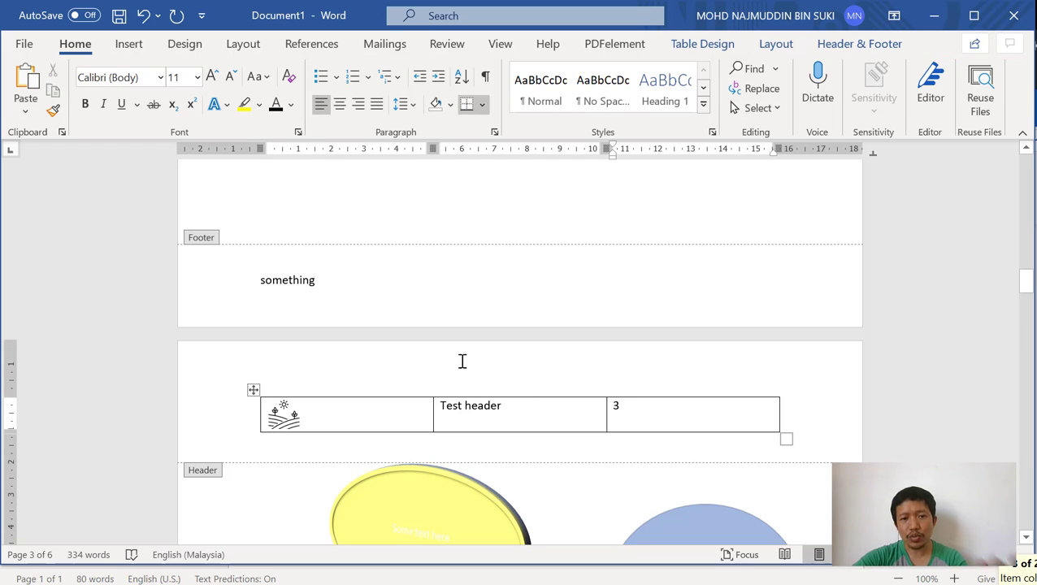
click(358, 104)
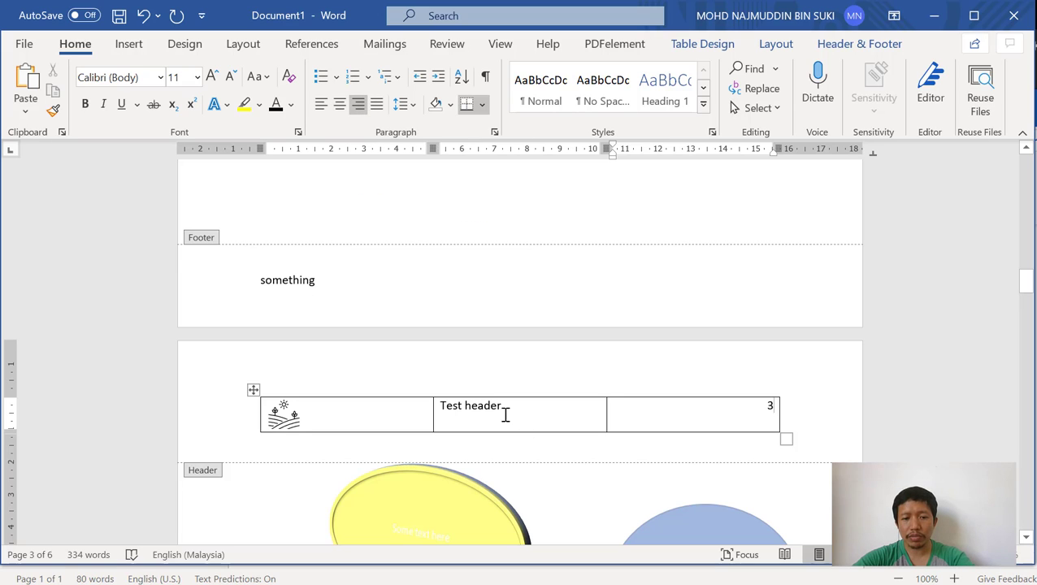
Centre the "Test header" cell both ways and set the page number cell to Align Center Right
click(444, 410)
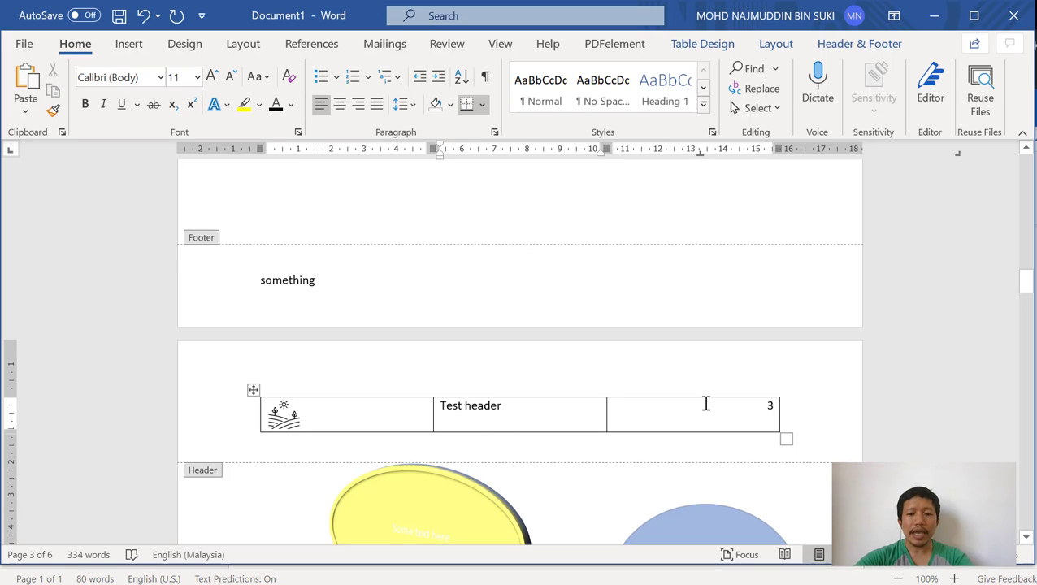
shift+click(774, 410)
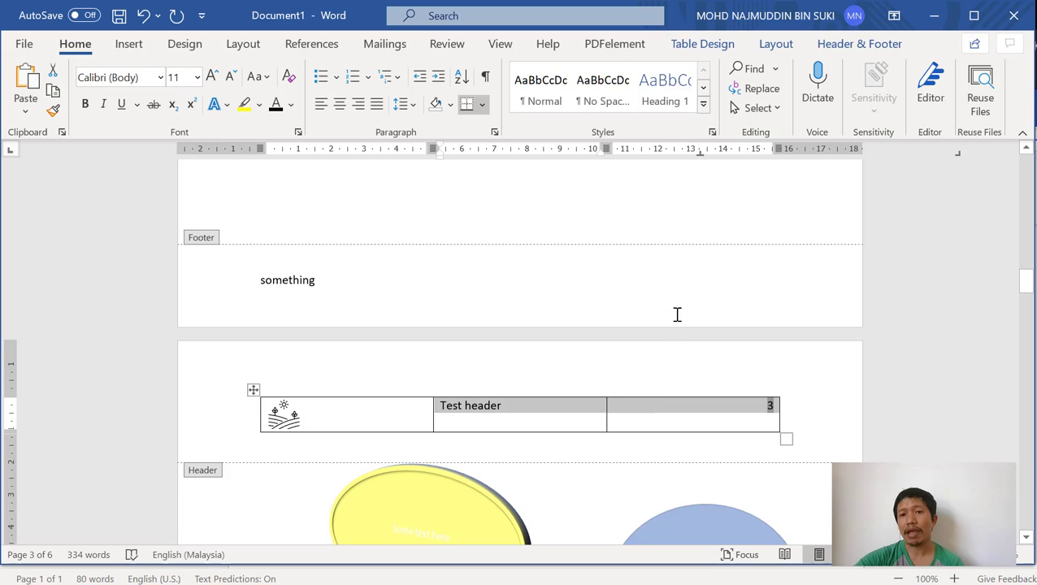
click(719, 44)
click(773, 47)
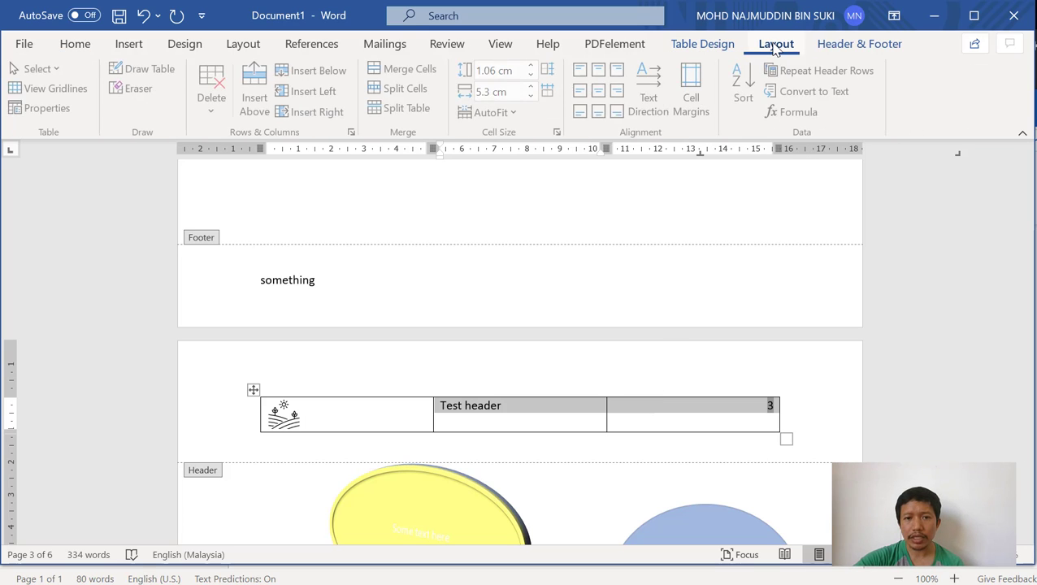
click(601, 92)
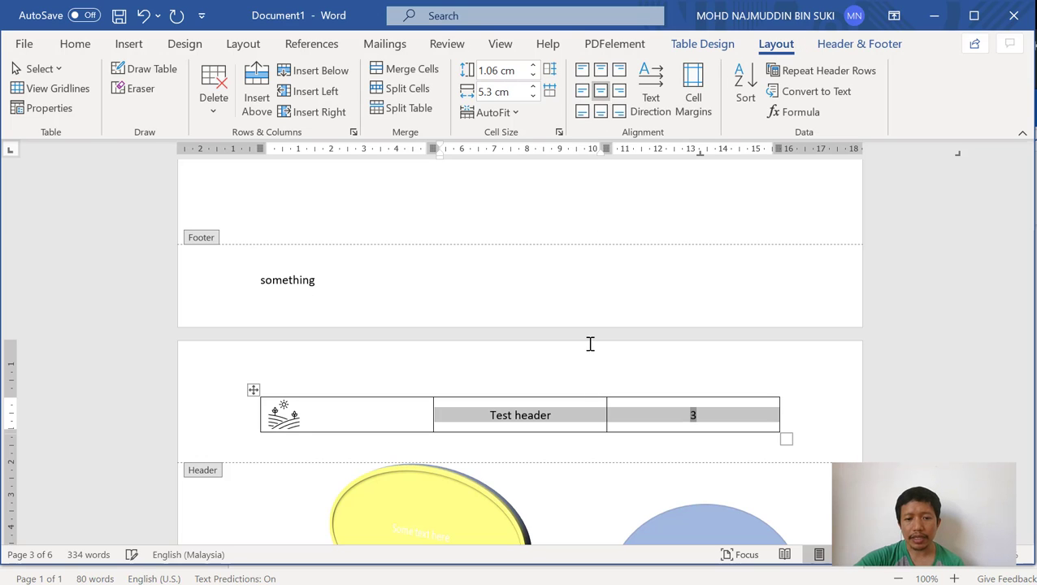
click(694, 419)
click(621, 92)
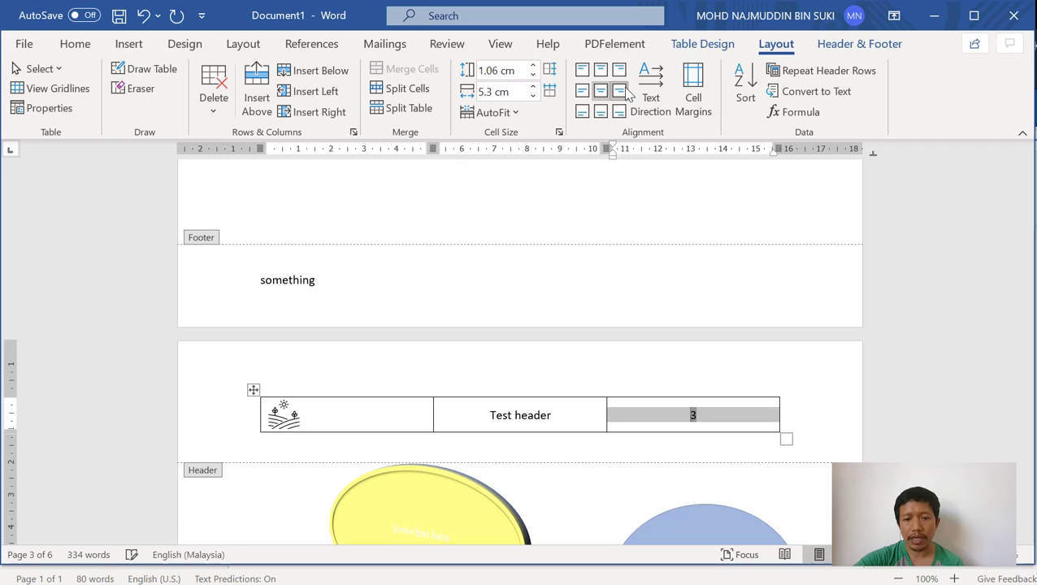
click(819, 379)
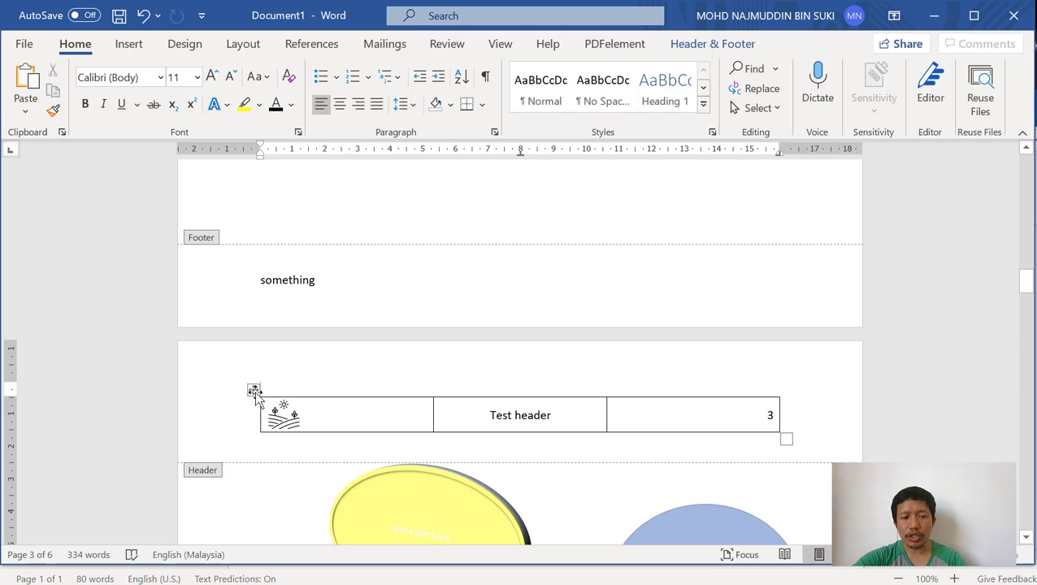
Remove all borders from the header table, leave header editing, and check the header across the document's pages
click(253, 391)
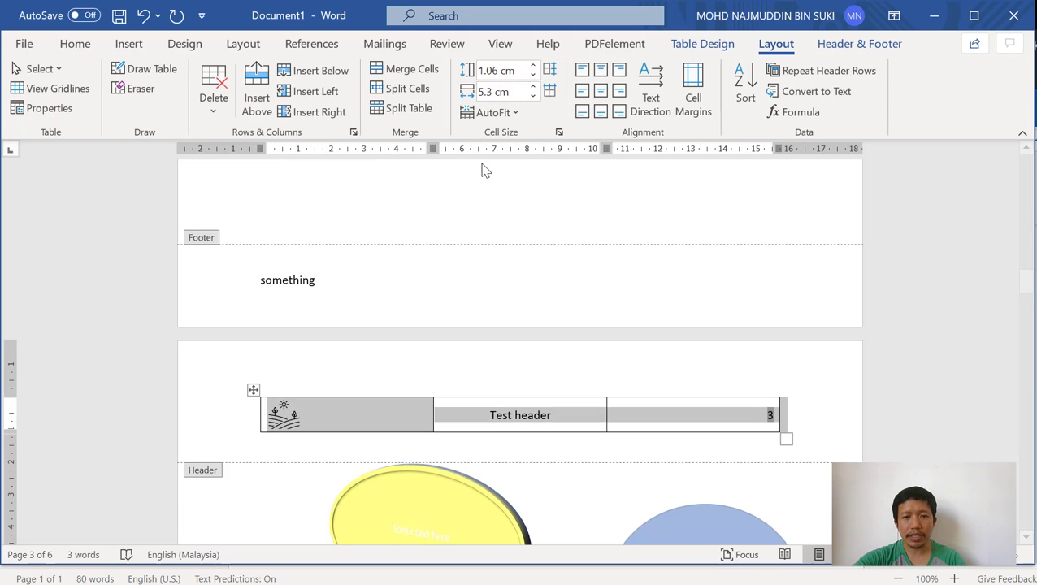
click(72, 47)
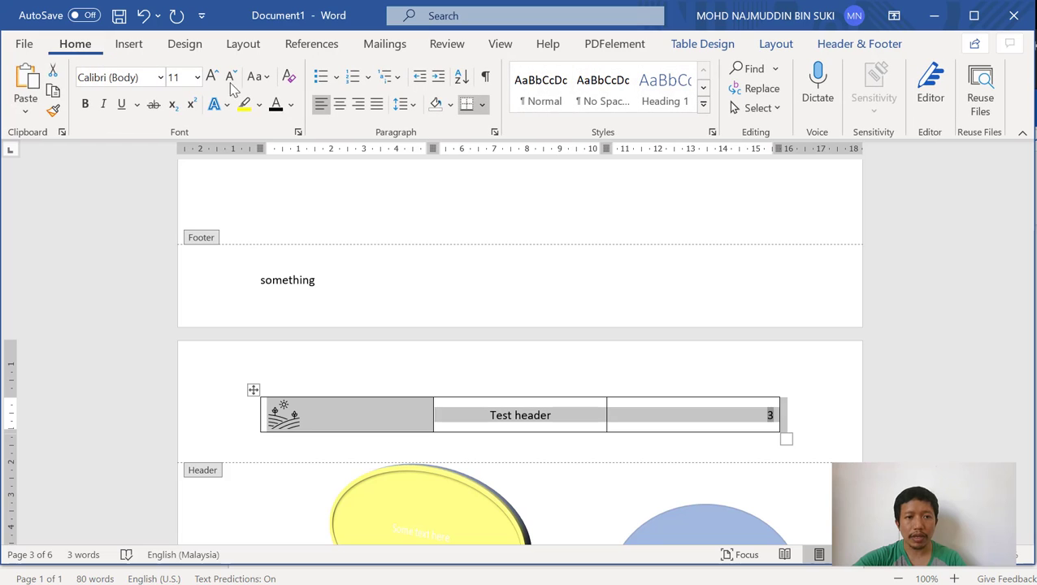
click(482, 105)
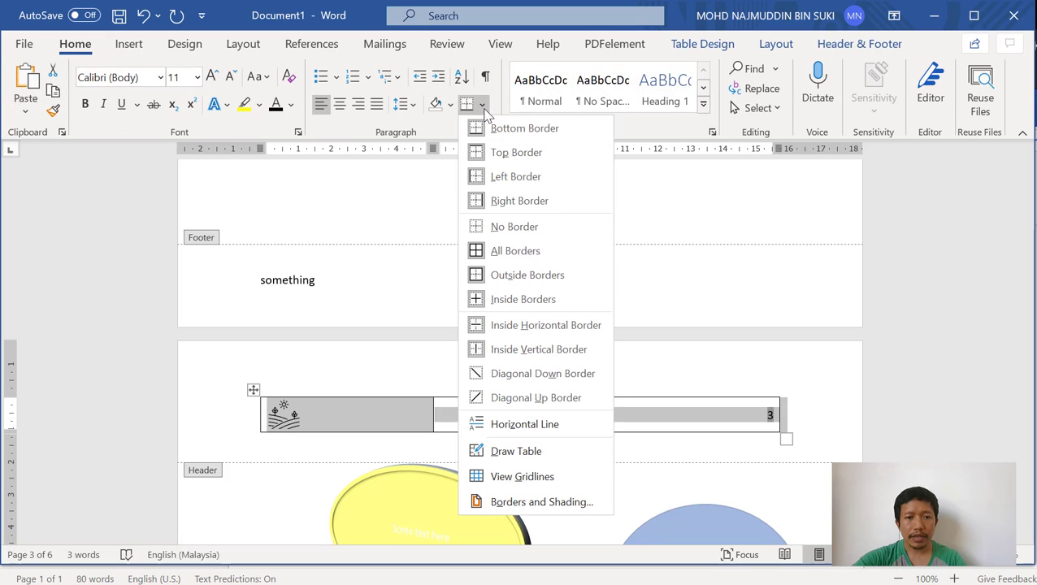
click(514, 228)
double_click(819, 493)
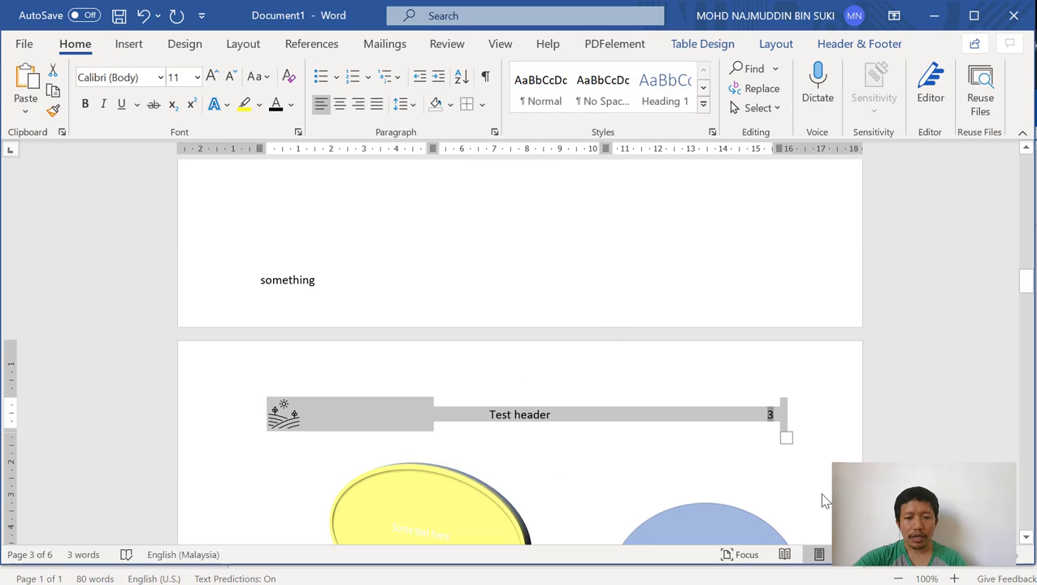
scroll(387, 437, up, 15)
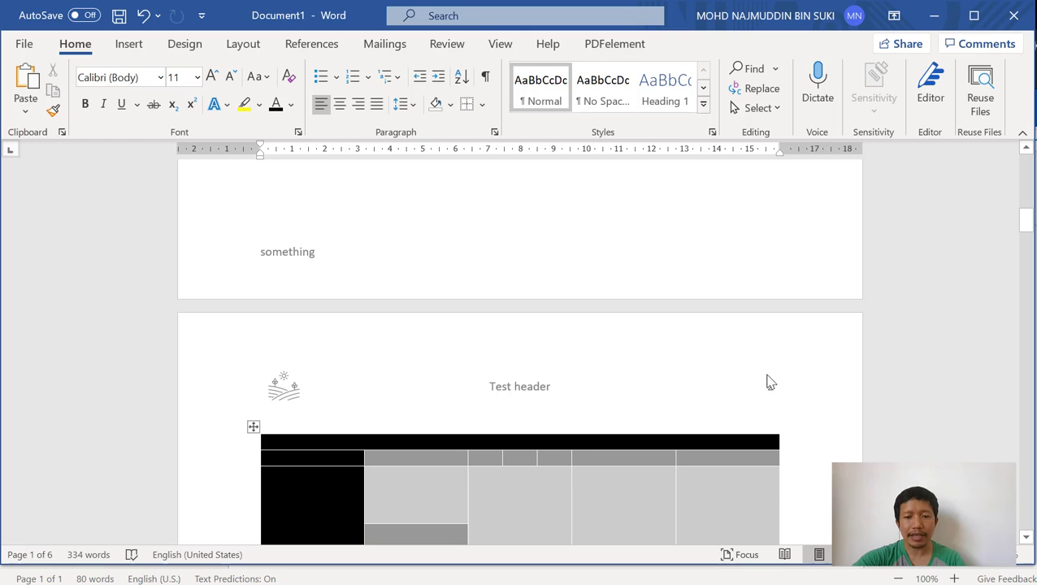
scroll(782, 389, down, 15)
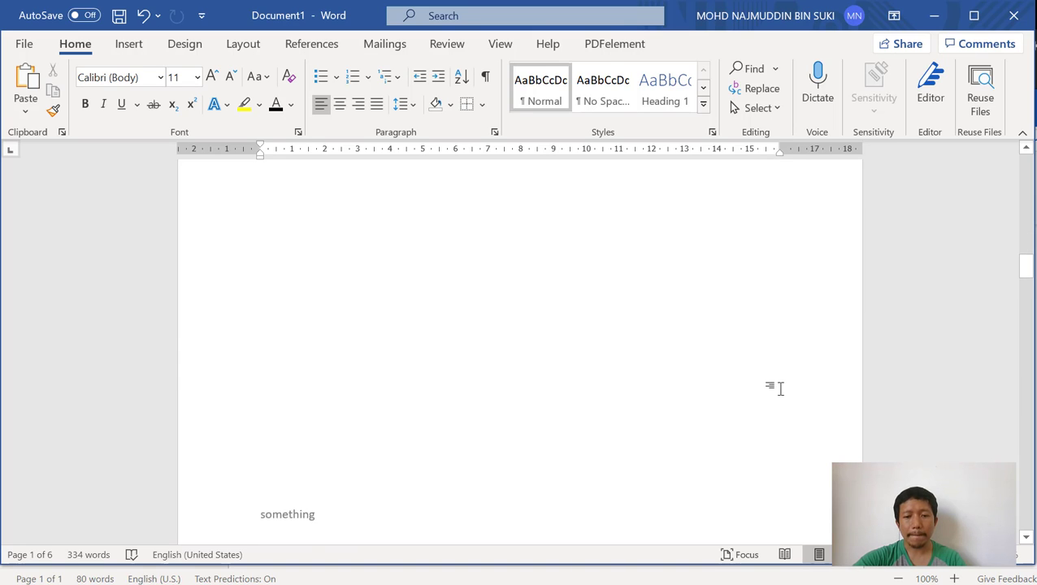
scroll(779, 389, down, 15)
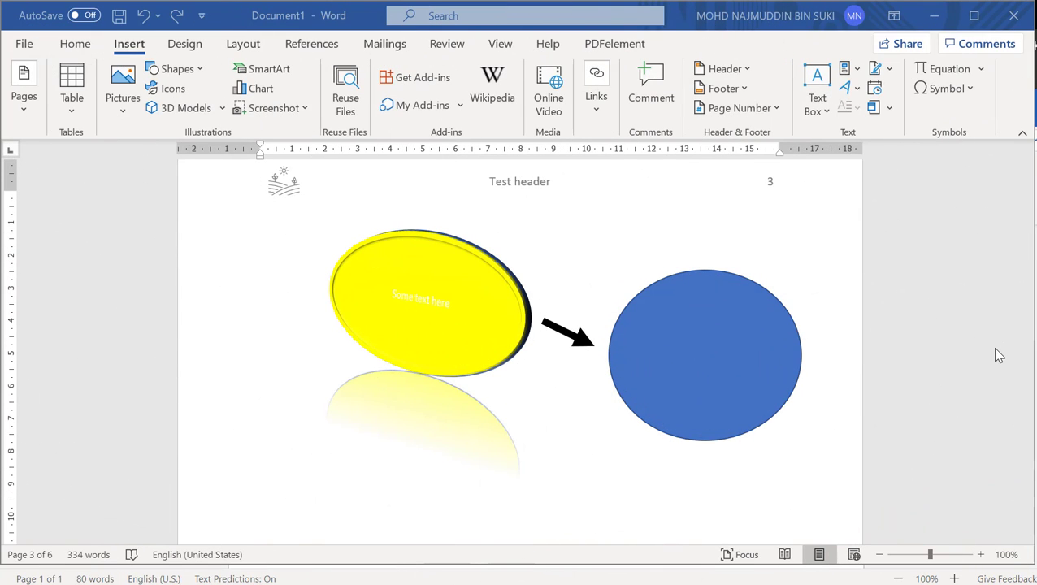
Try inserting a Clustered Column chart on page 3 after looking through the chart types
click(258, 89)
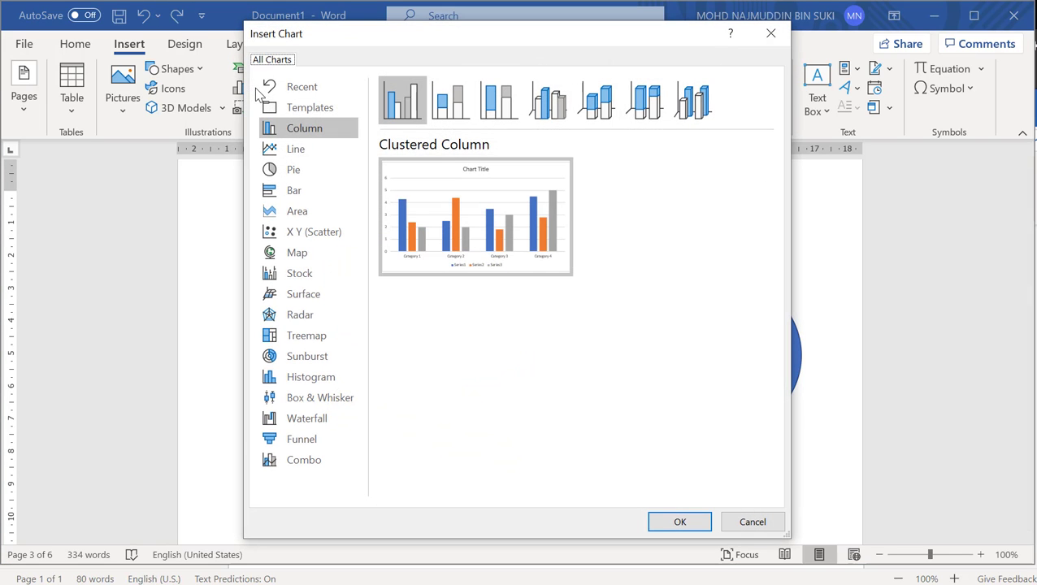
click(301, 278)
click(314, 130)
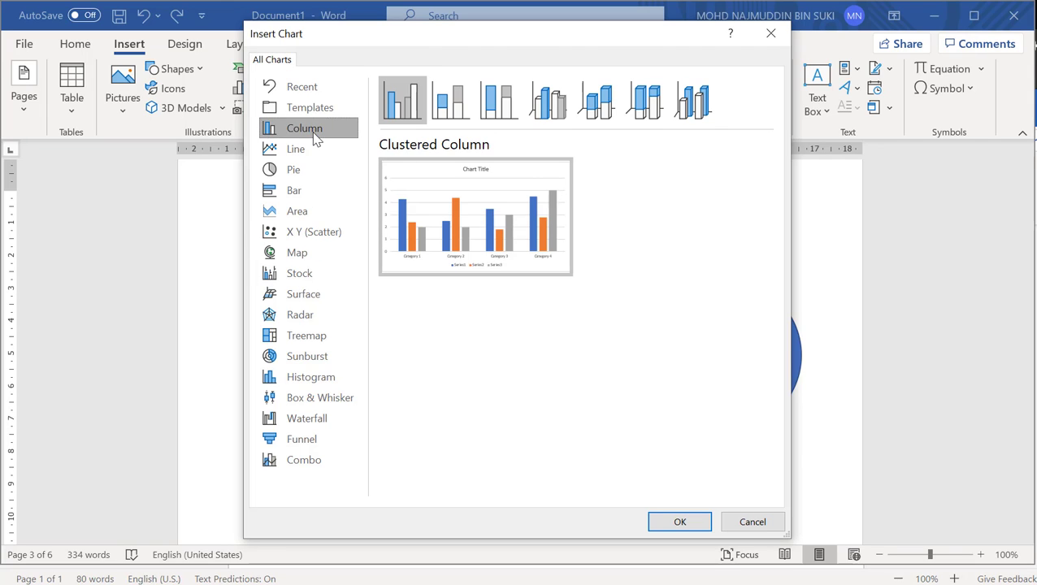
mouse_move(492, 225)
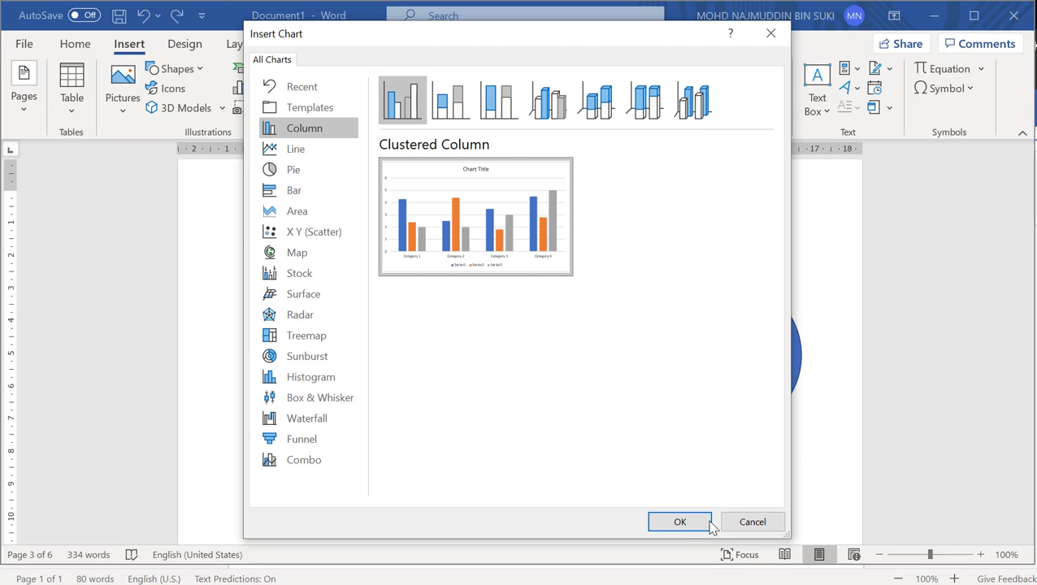
click(684, 530)
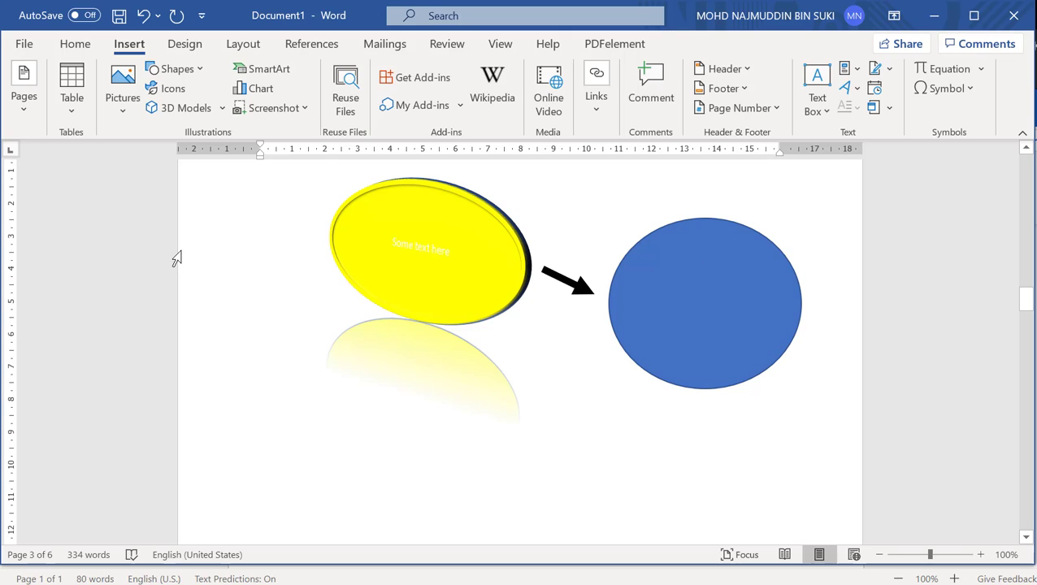
Browse the category thumbnails of the stock 3D model library and close it without inserting a model
click(222, 110)
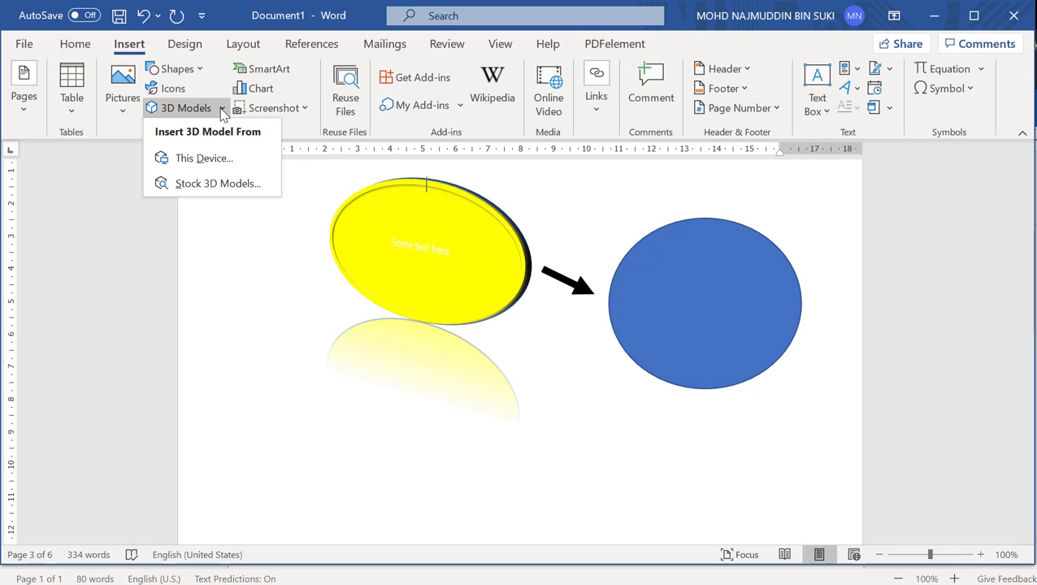
click(208, 183)
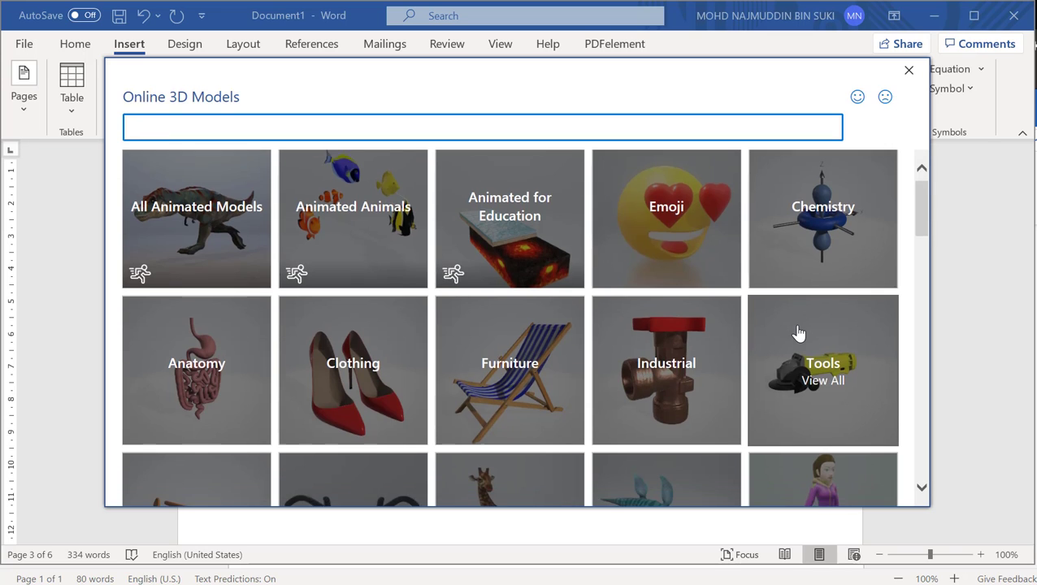
scroll(798, 331, down, 3)
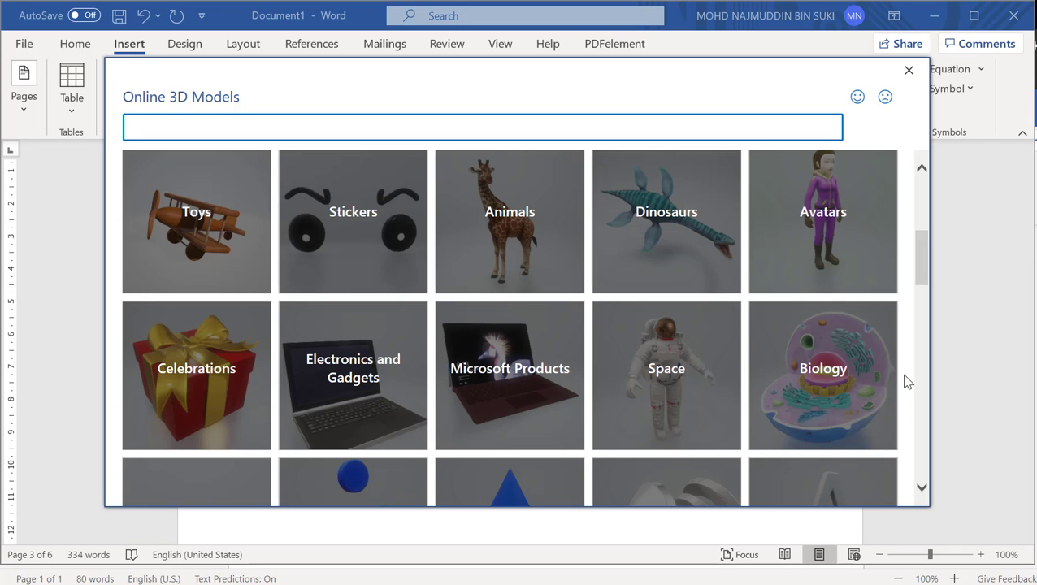
scroll(907, 381, down, 10)
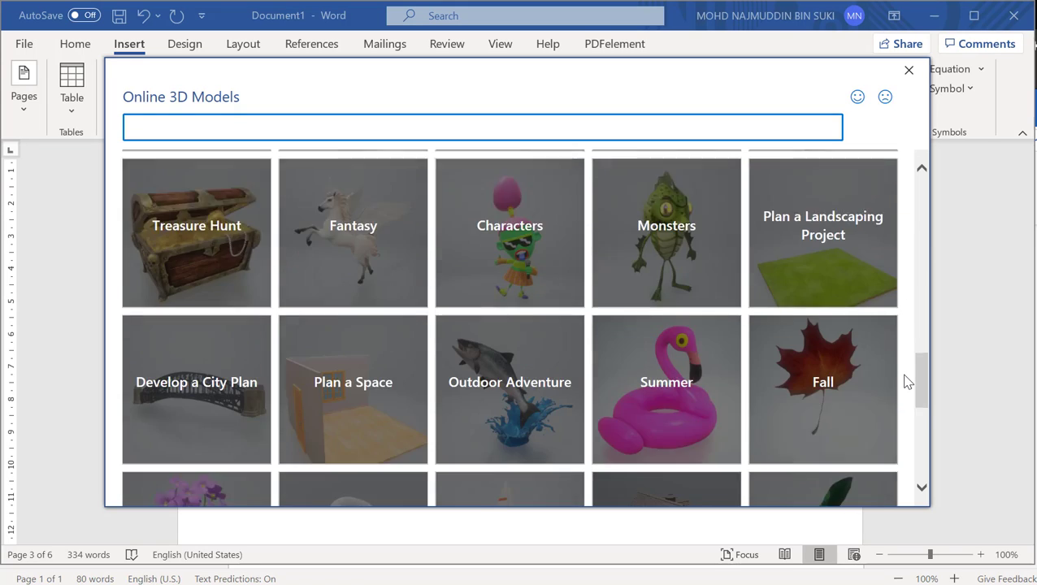
scroll(907, 382, down, 4)
scroll(907, 382, up, 9)
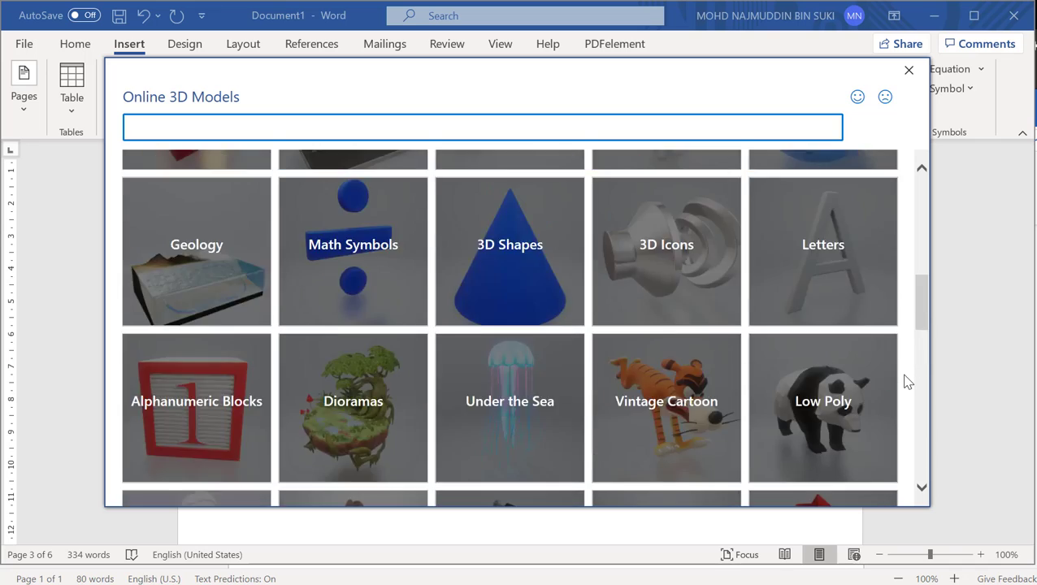
scroll(908, 382, up, 5)
click(909, 70)
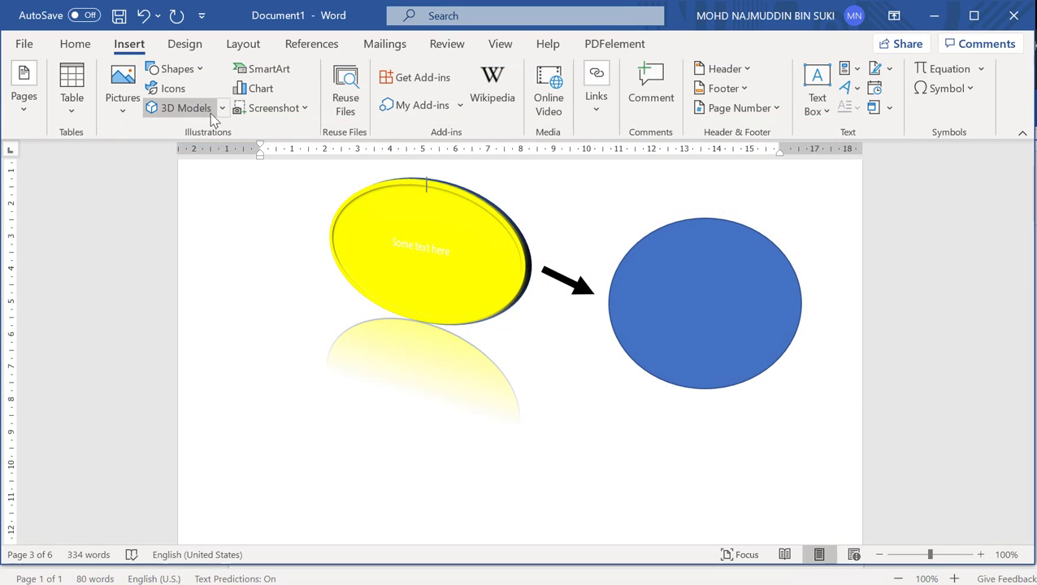
Examine the options the Screenshot command offers for capturing open windows or part of the screen
click(313, 110)
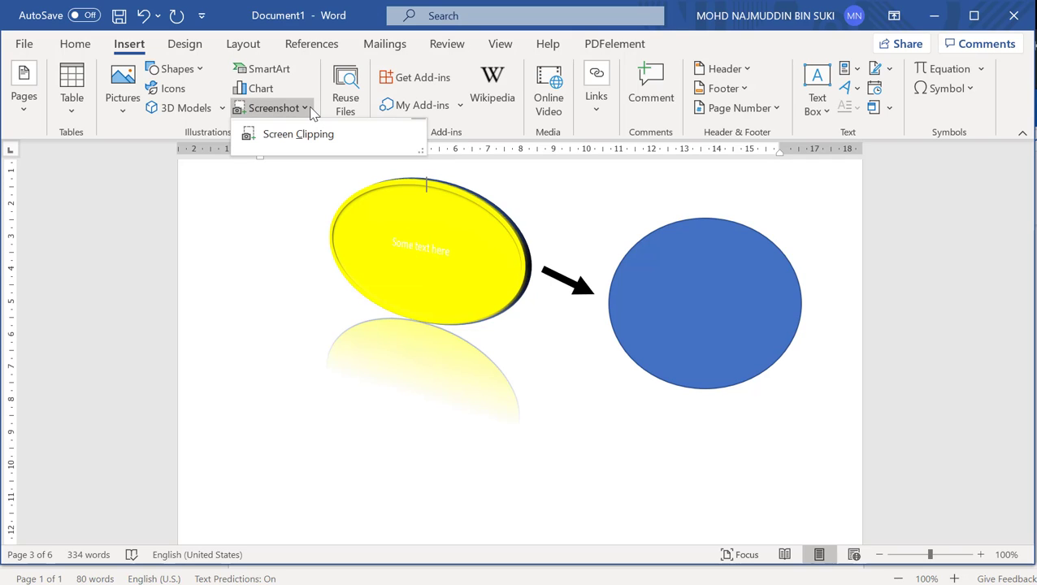
click(312, 112)
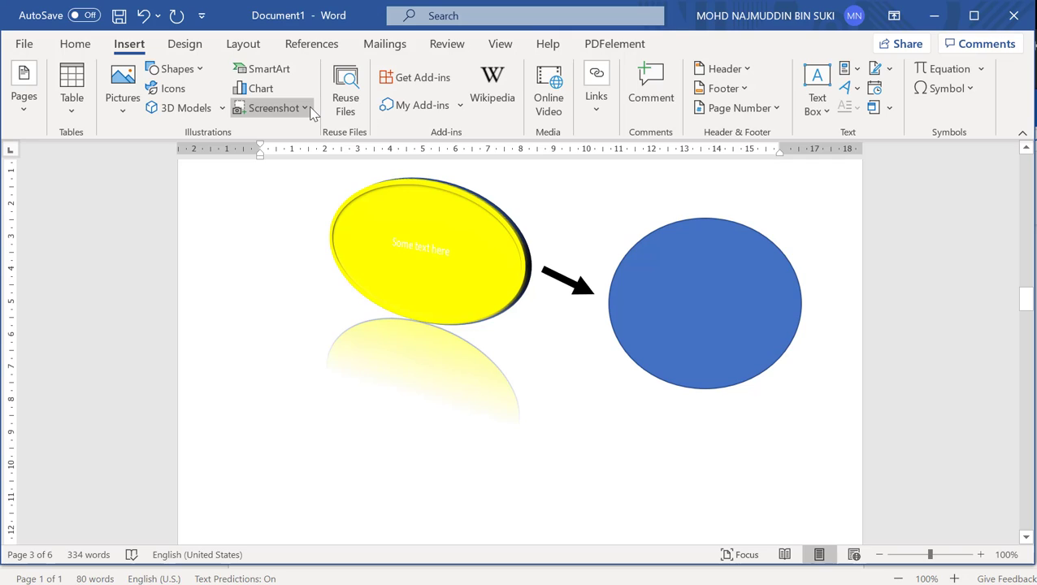
click(313, 112)
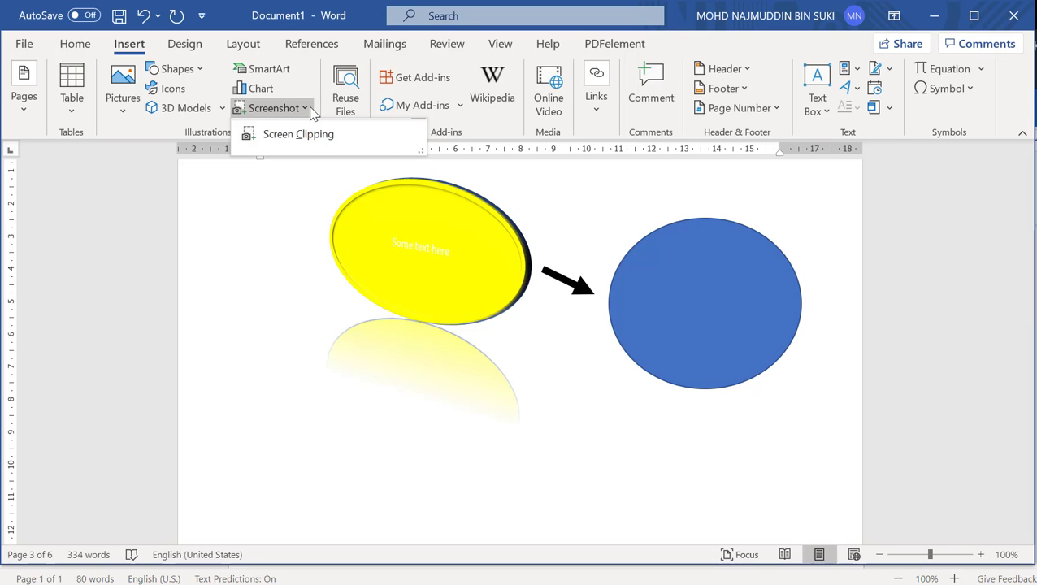
click(313, 112)
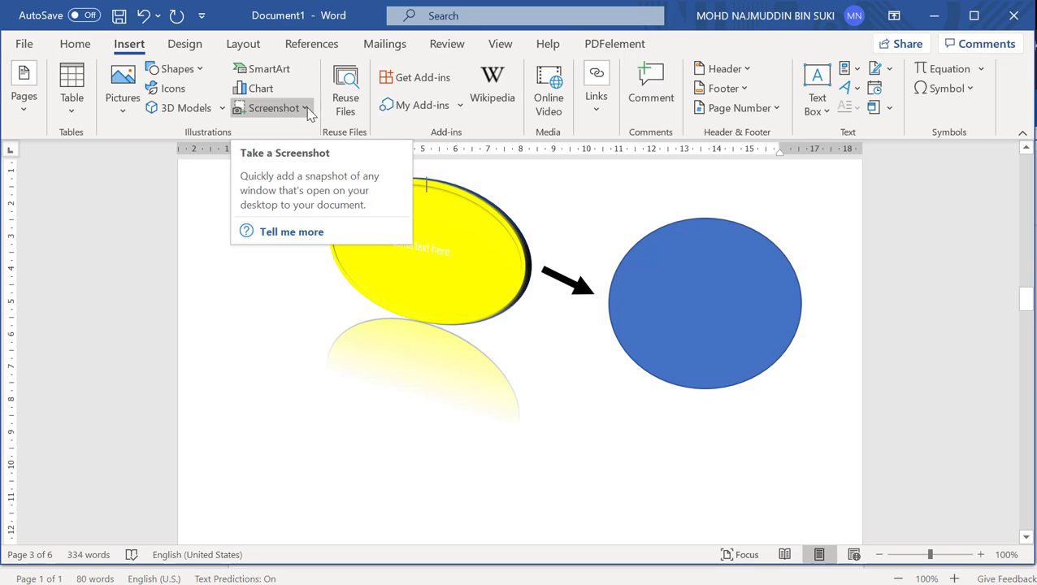
click(306, 108)
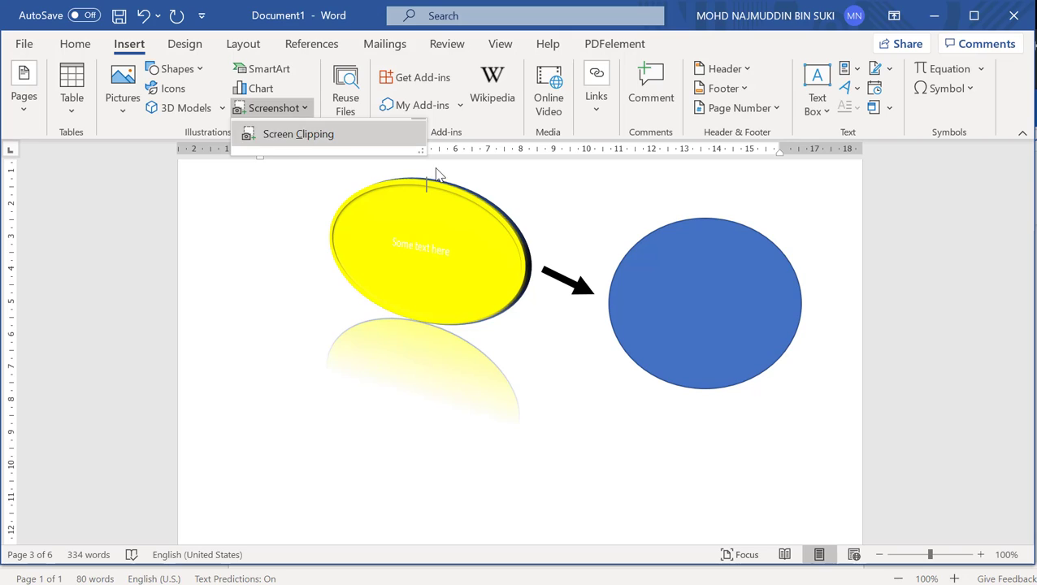
click(857, 235)
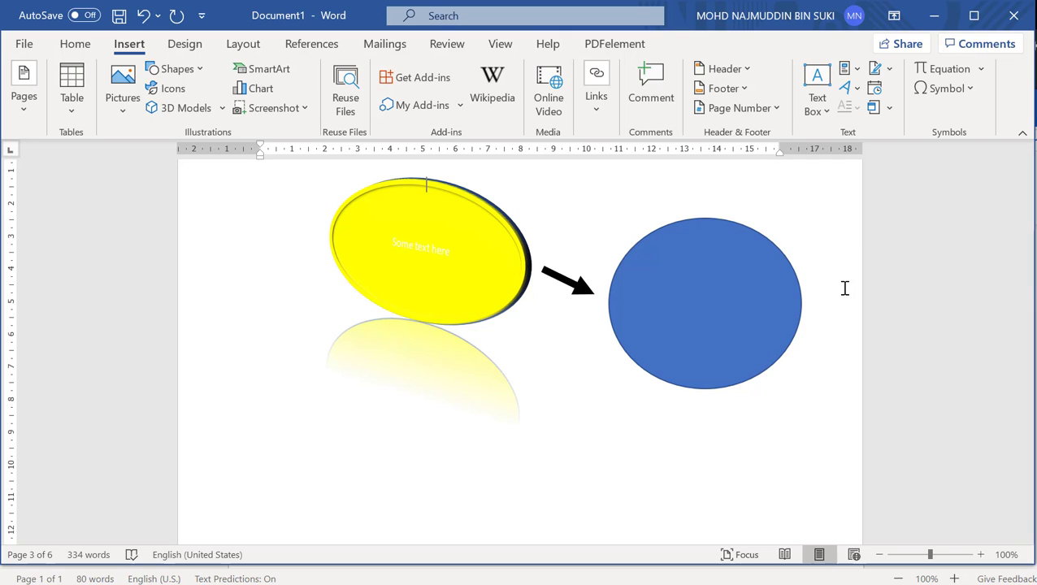
mouse_move(706, 584)
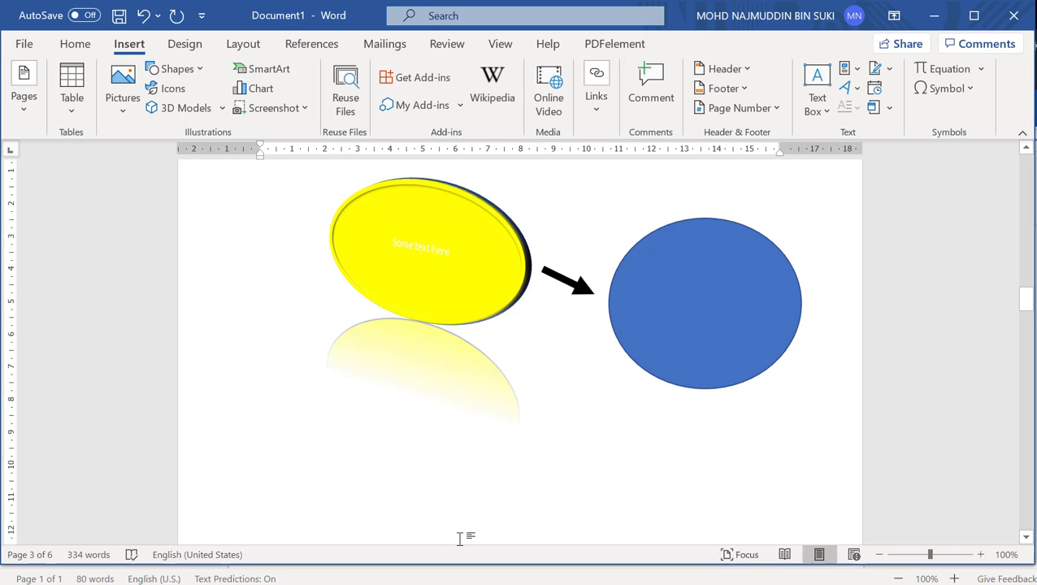
mouse_move(404, 584)
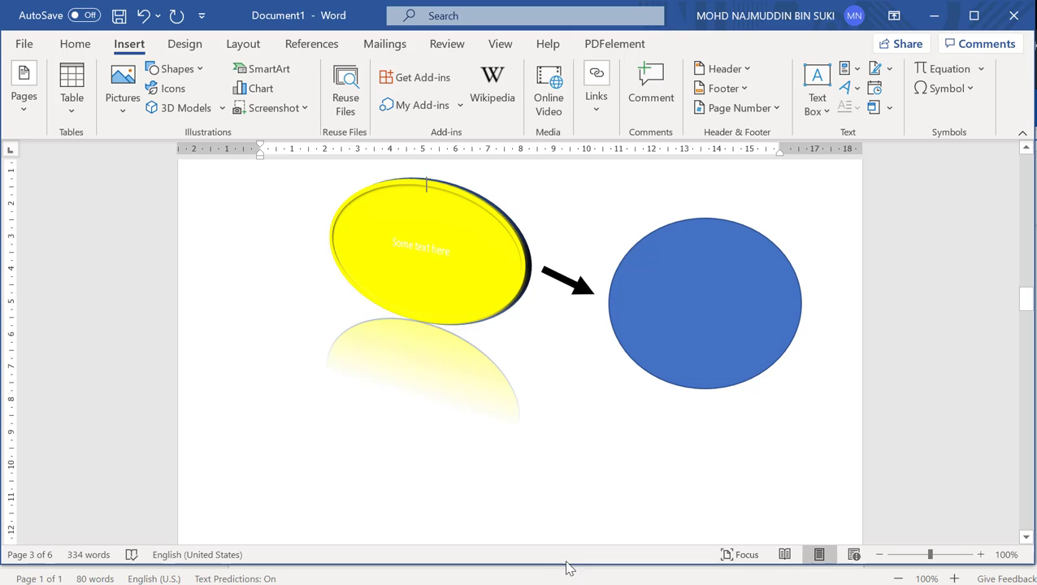
mouse_move(534, 584)
click(298, 116)
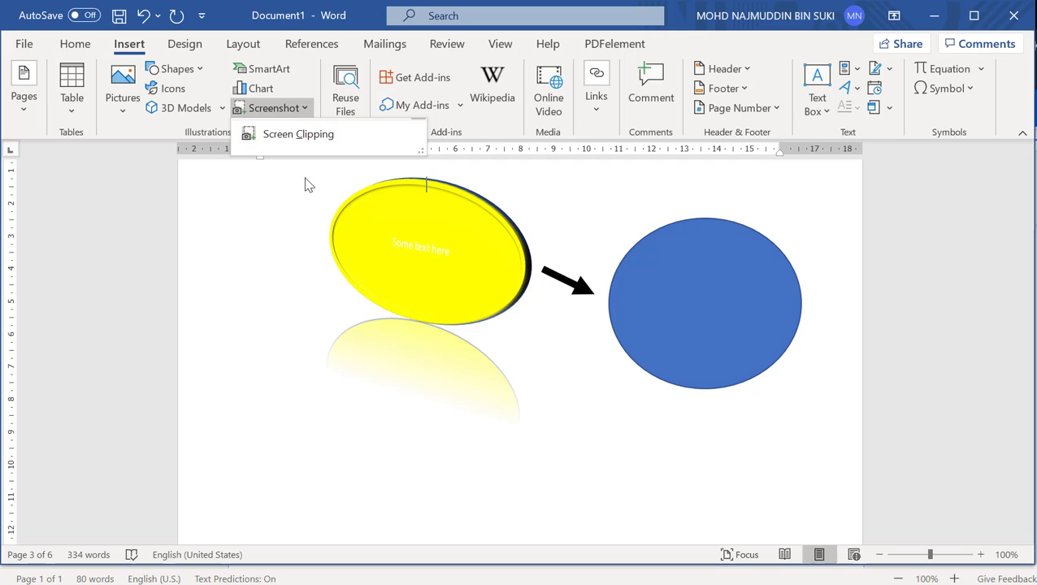
click(858, 408)
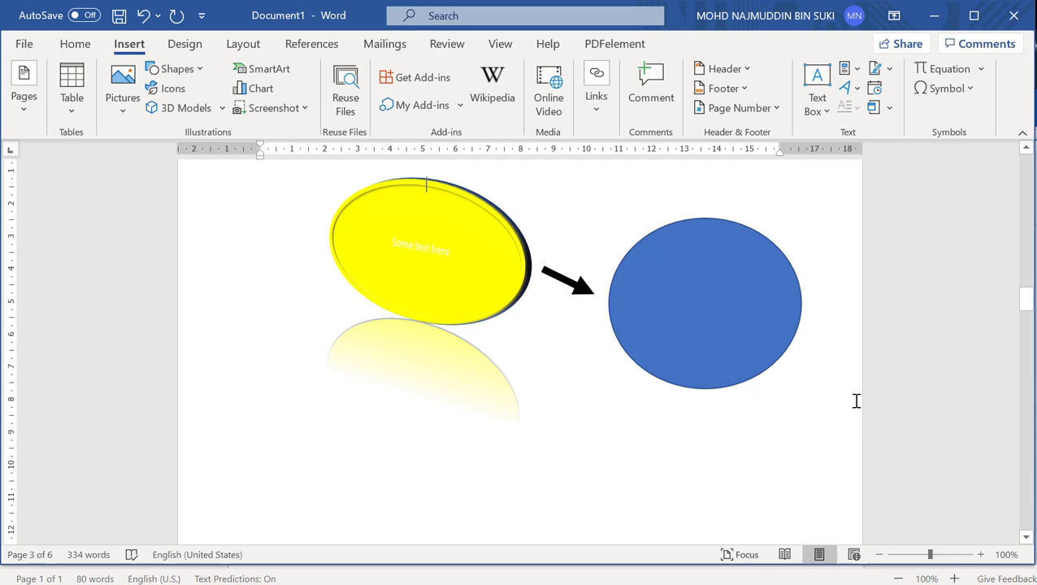
Place the insertion point in the blank area below the SmartArt on page 4 and check the Screenshot options there
scroll(856, 400, down, 15)
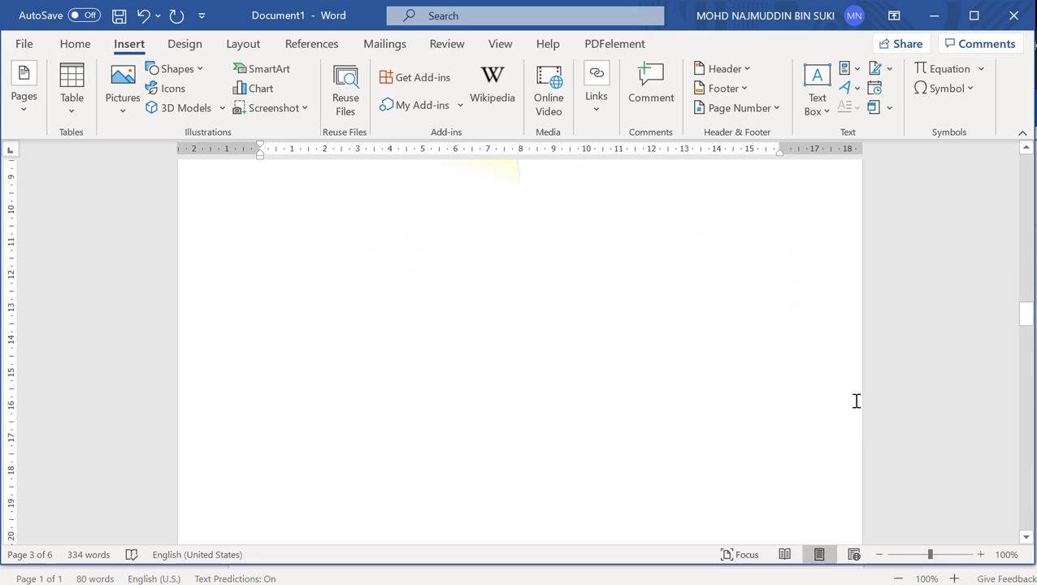
scroll(856, 402, down, 12)
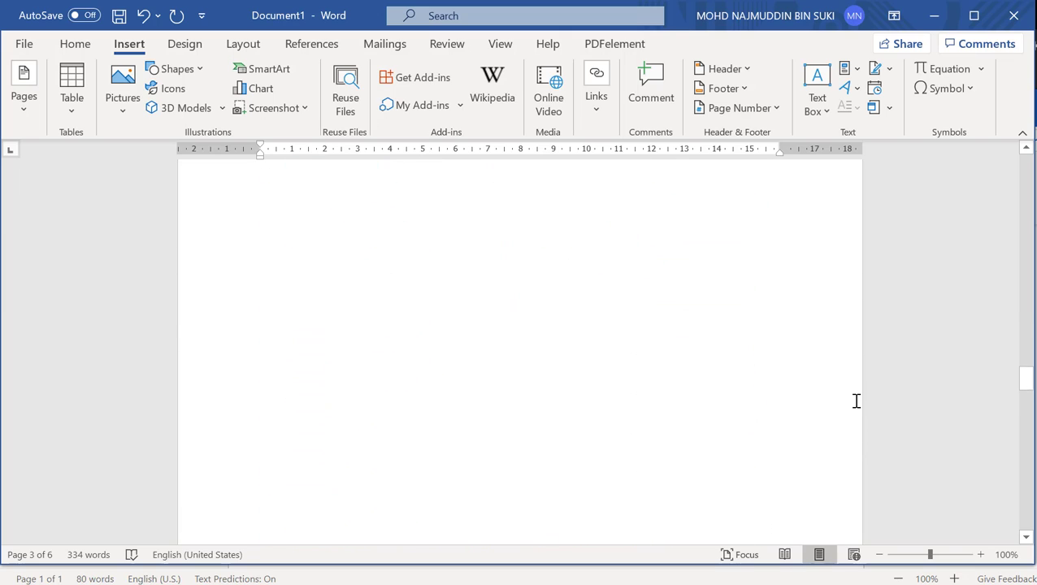
click(380, 342)
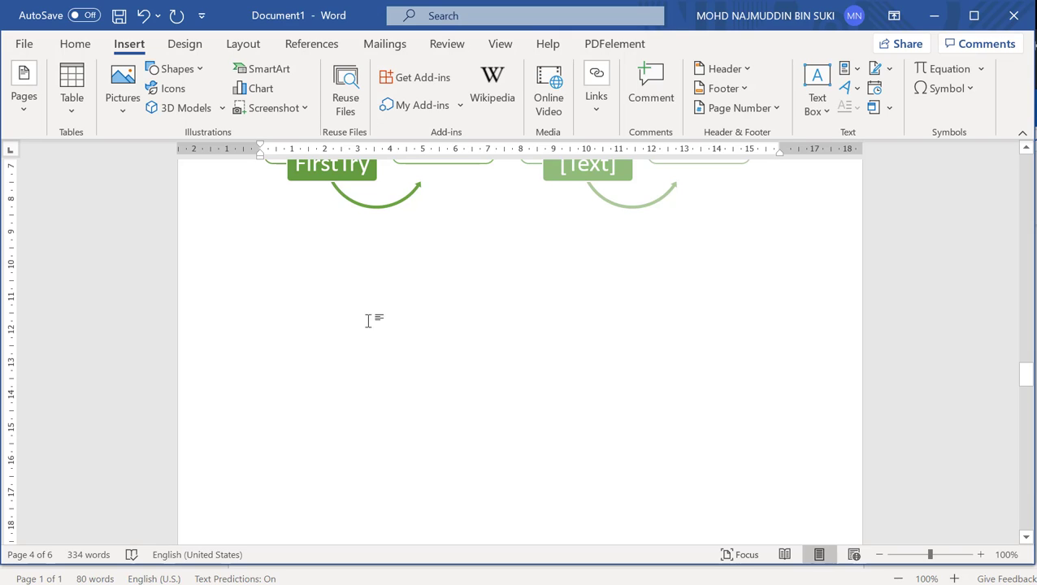
click(301, 110)
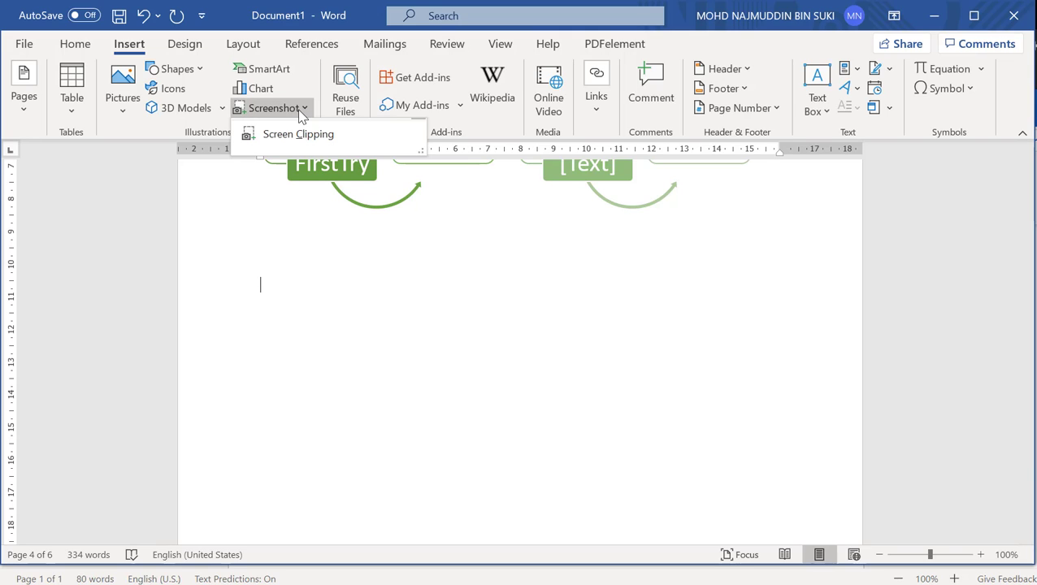
click(651, 327)
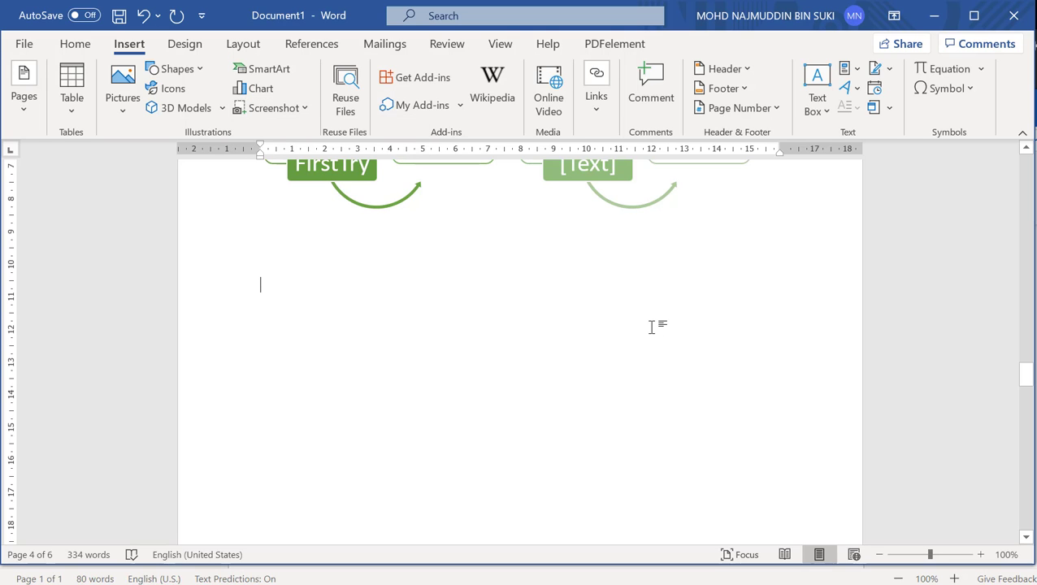
Open Snipping Tool and capture a rectangular snip of the INSERT topic list in the browser document
key(super)
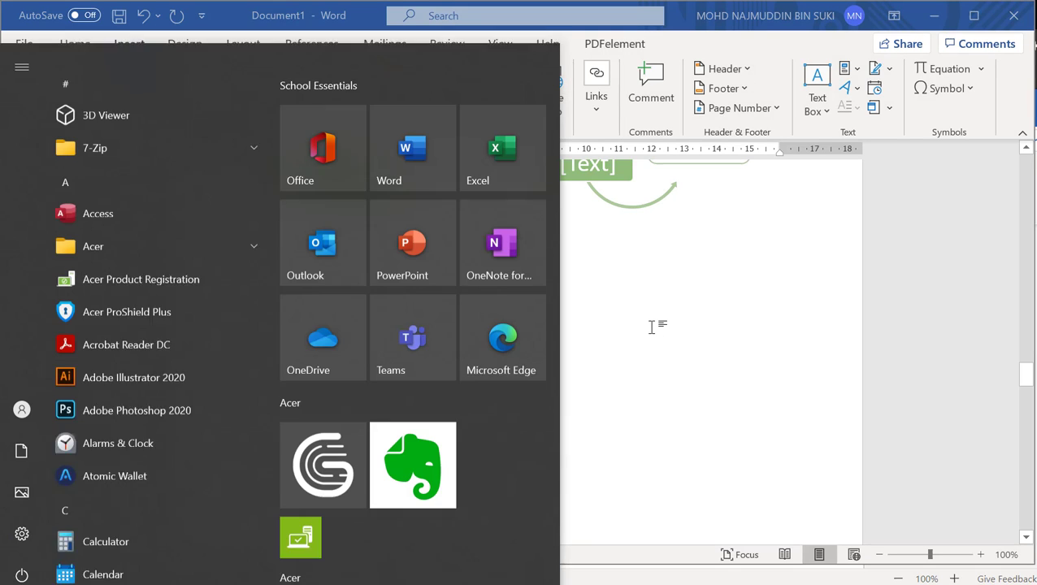
text(sn)
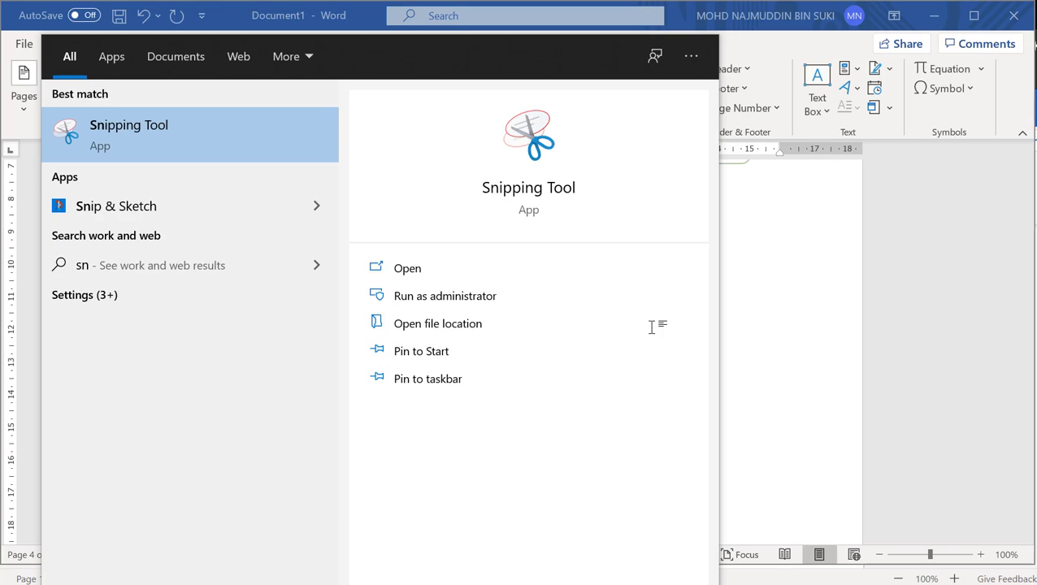
click(141, 146)
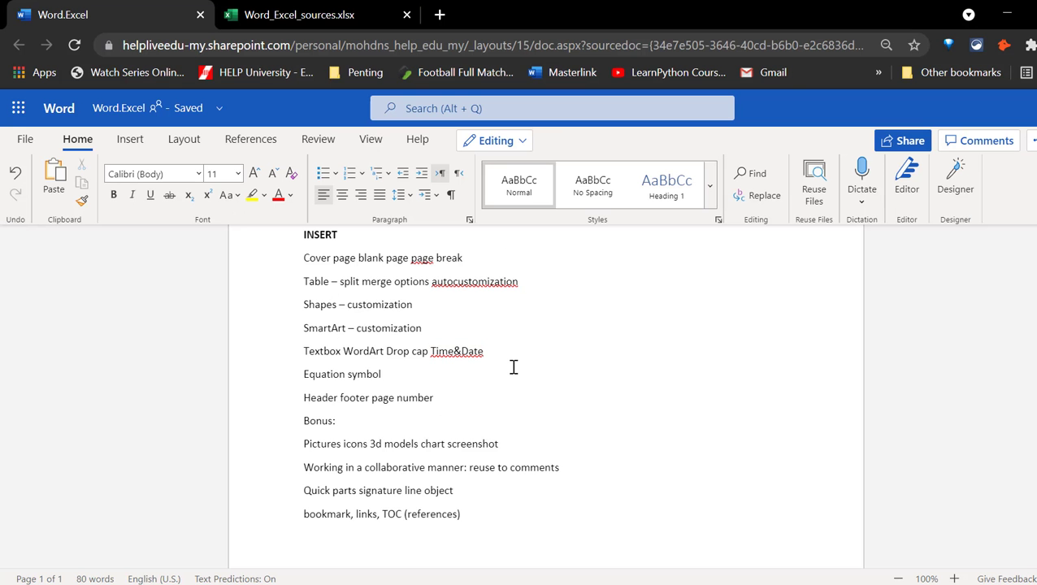
key(alt+Tab)
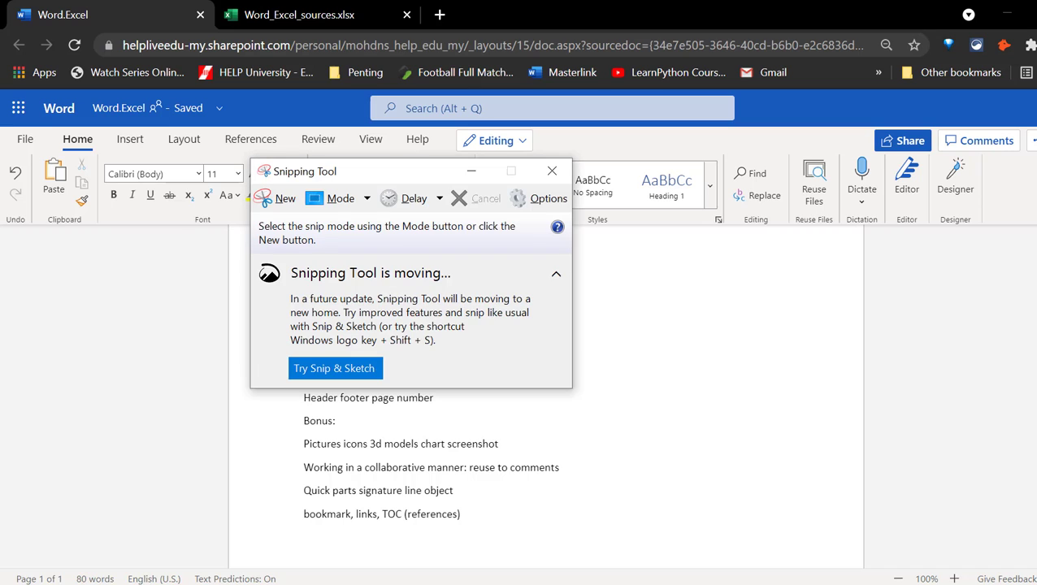
click(285, 199)
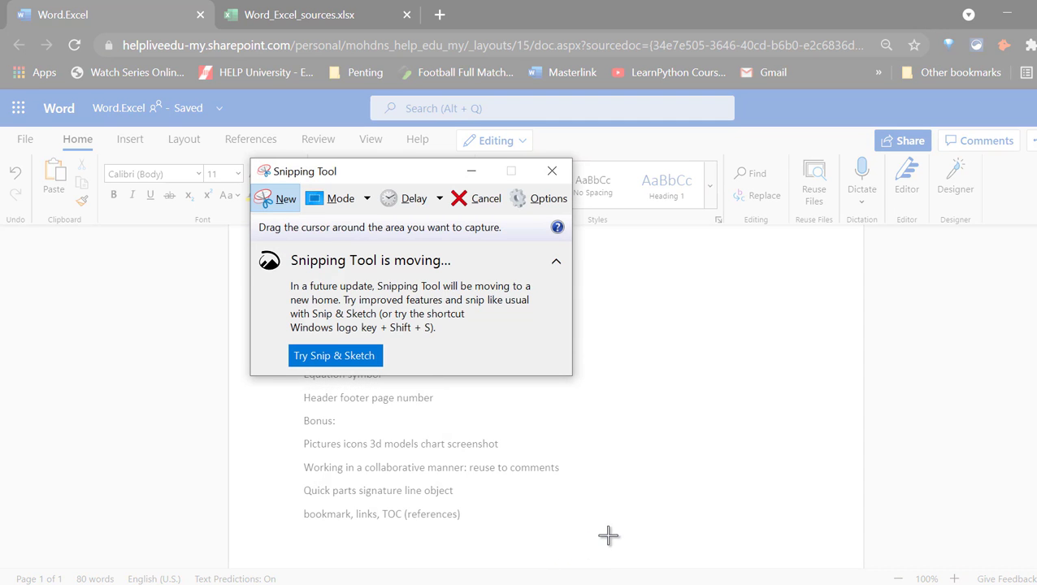
drag(618, 536, 288, 224)
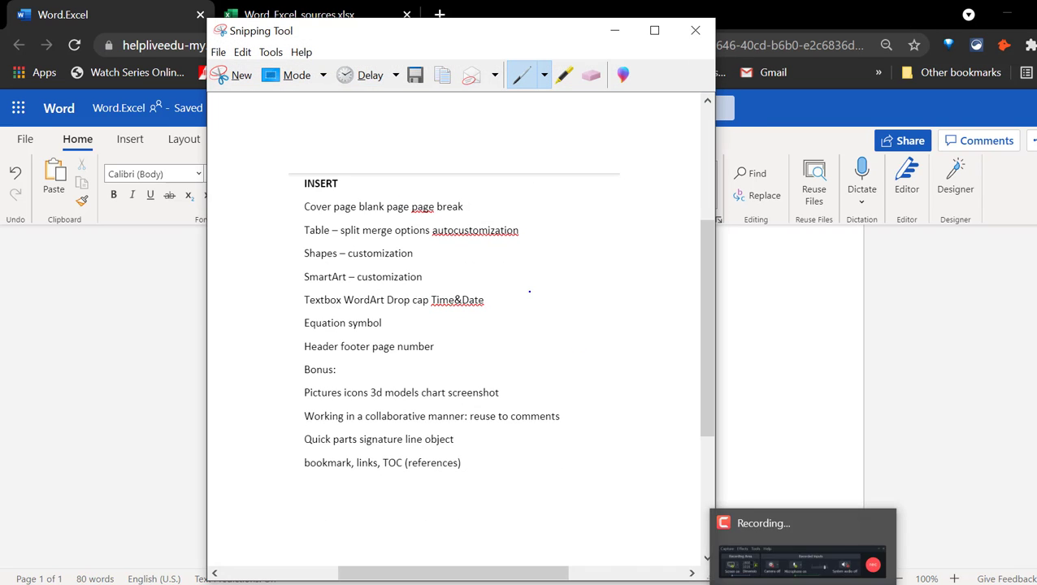
Return from Snipping Tool to the Word document and place the insertion point in the blank area below the SmartArt on page 4
click(219, 53)
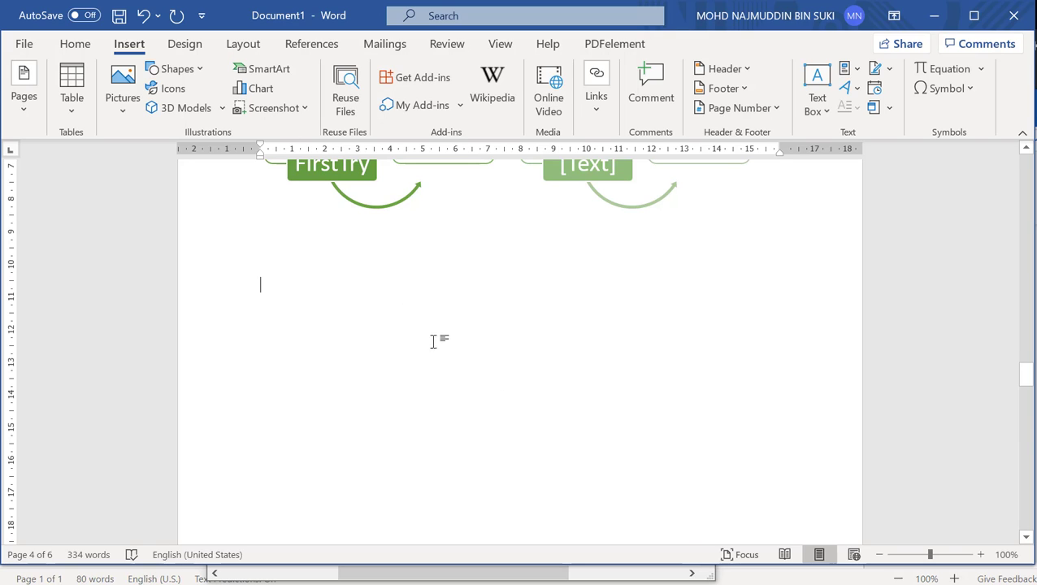
click(816, 516)
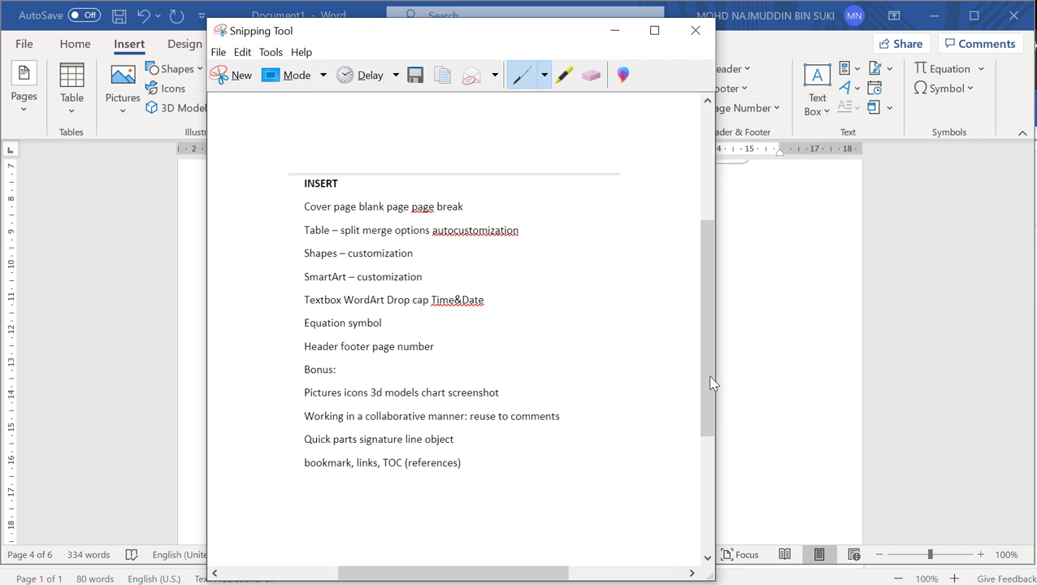
click(805, 393)
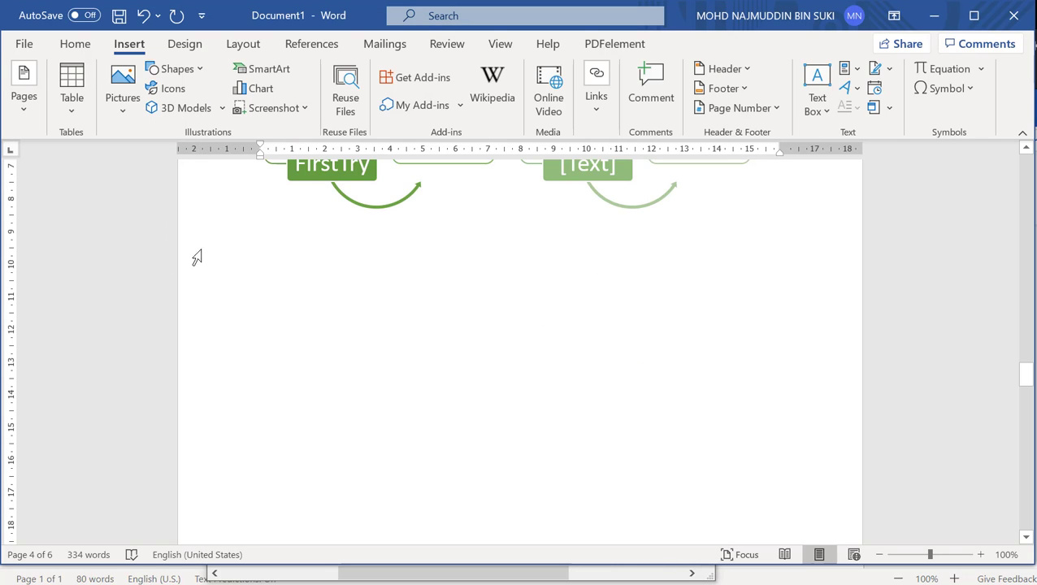
click(297, 292)
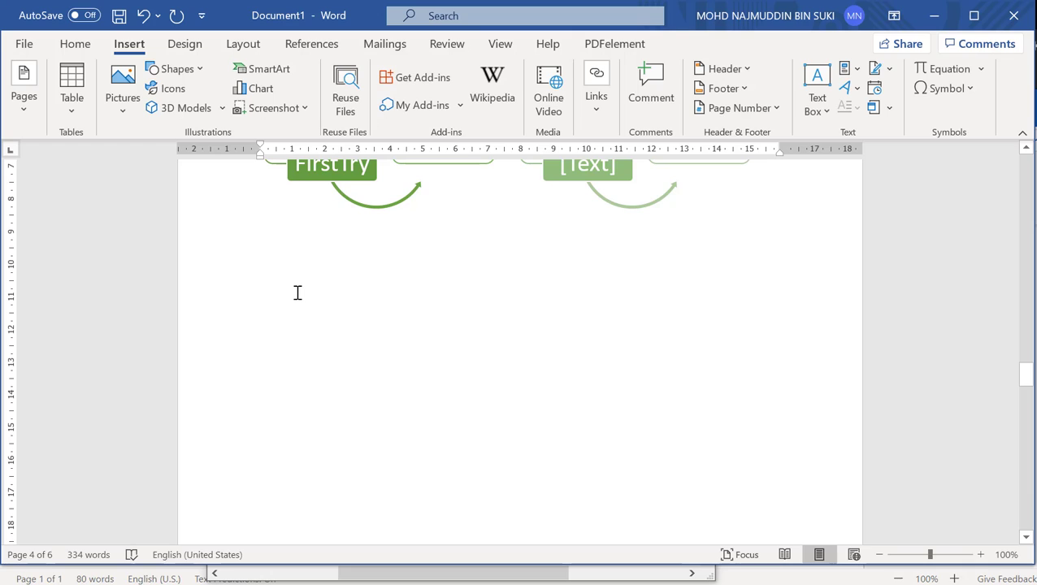
Insert a screen clipping of the browser document's INSERT topic list below the SmartArt, about 10.4 cm wide and 9.3 cm high, and deselect it
click(284, 109)
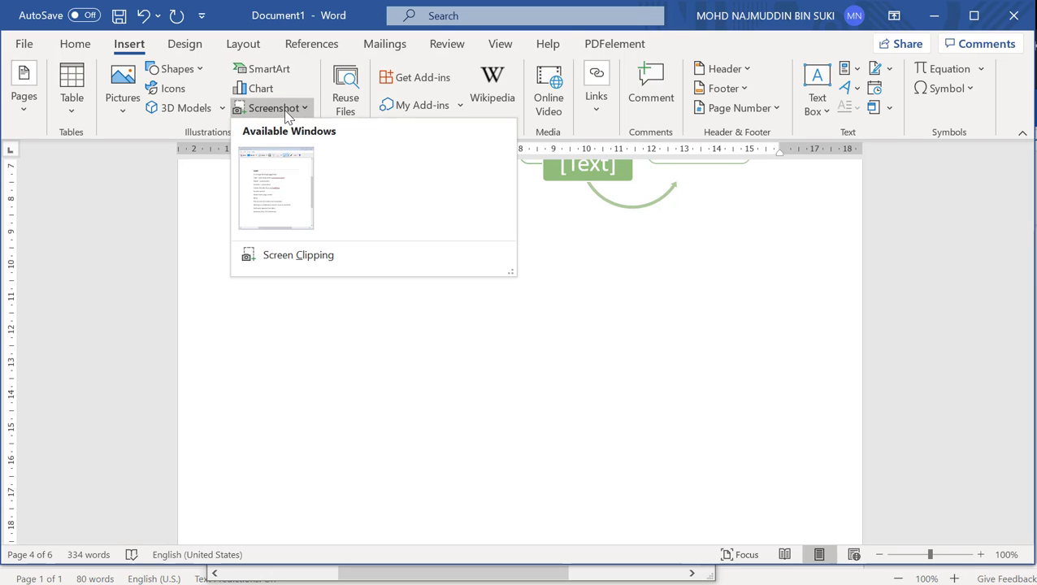
click(291, 256)
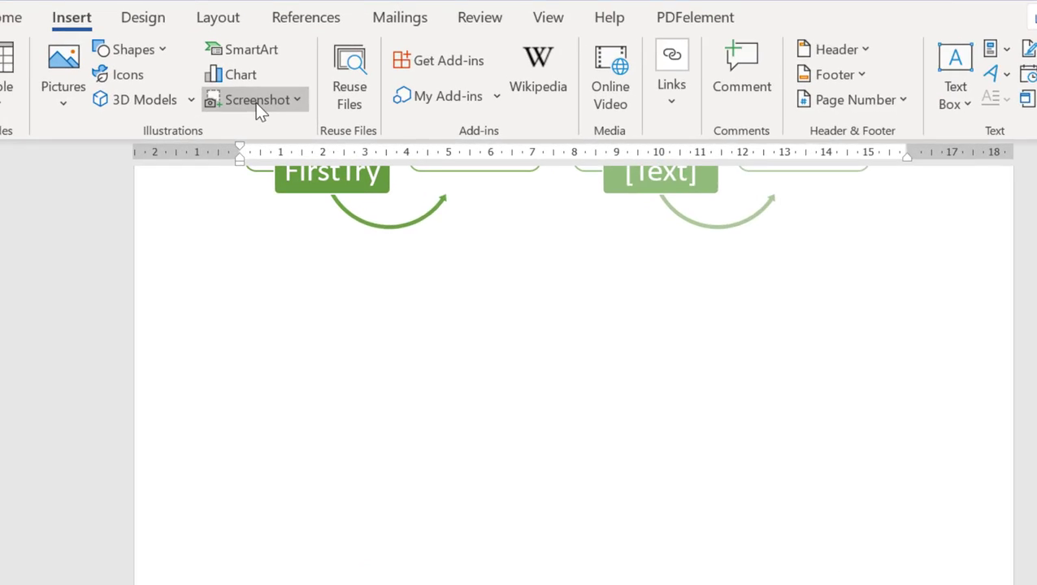
click(208, 109)
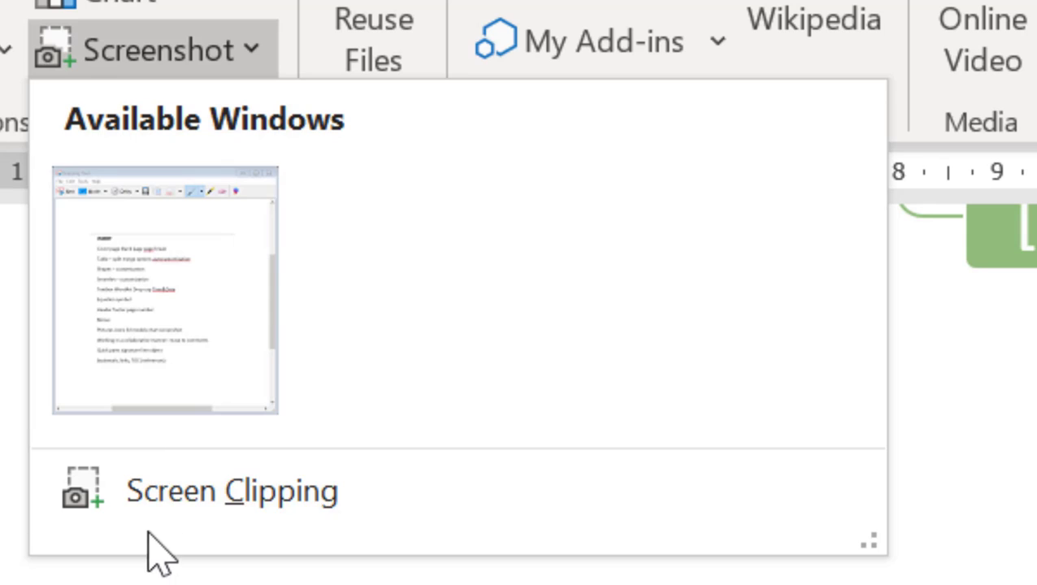
click(135, 491)
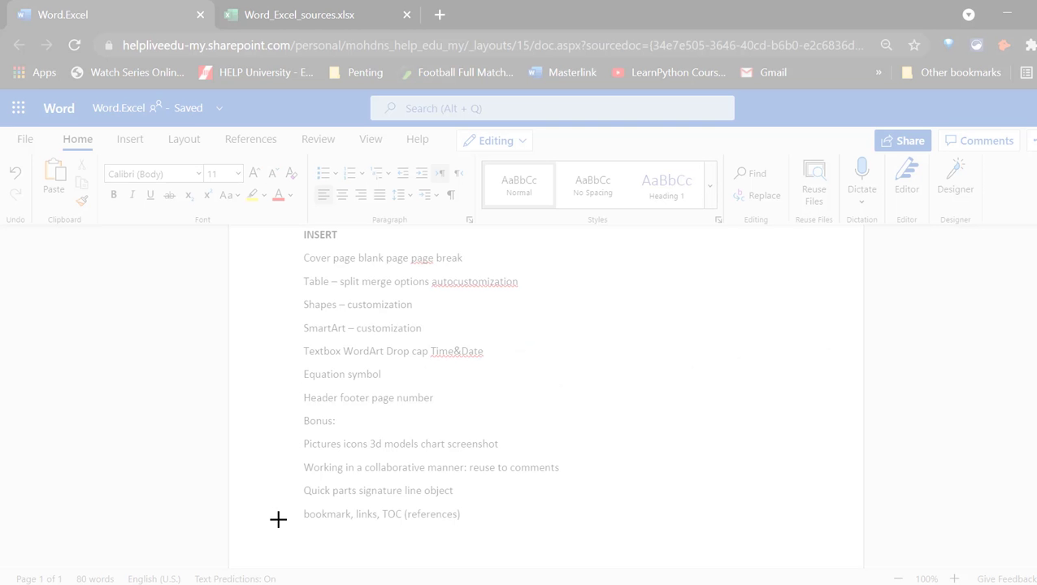
drag(278, 528, 619, 228)
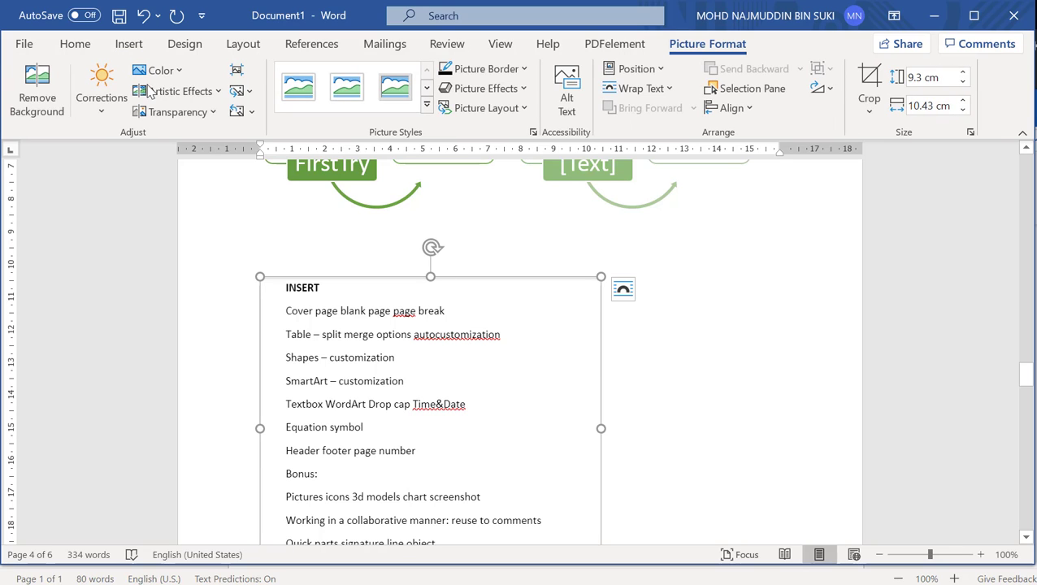
click(129, 46)
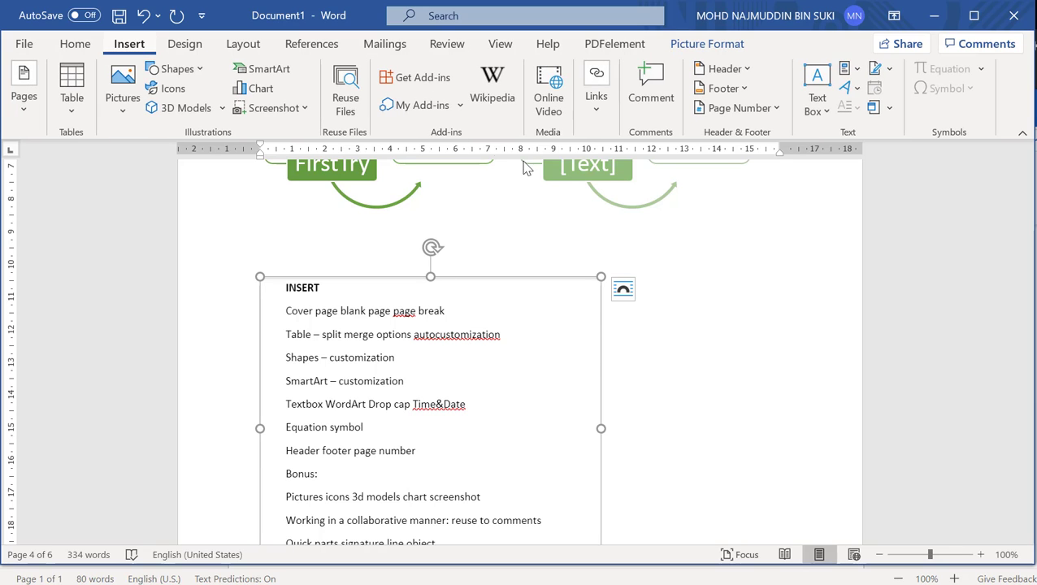
scroll(791, 323, down, 2)
scroll(789, 322, down, 1)
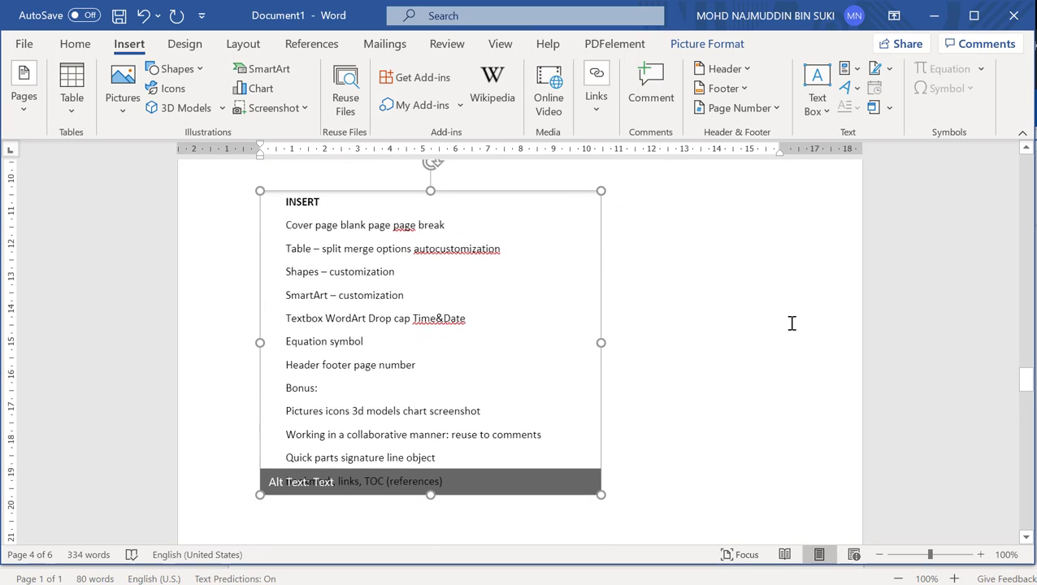
click(677, 356)
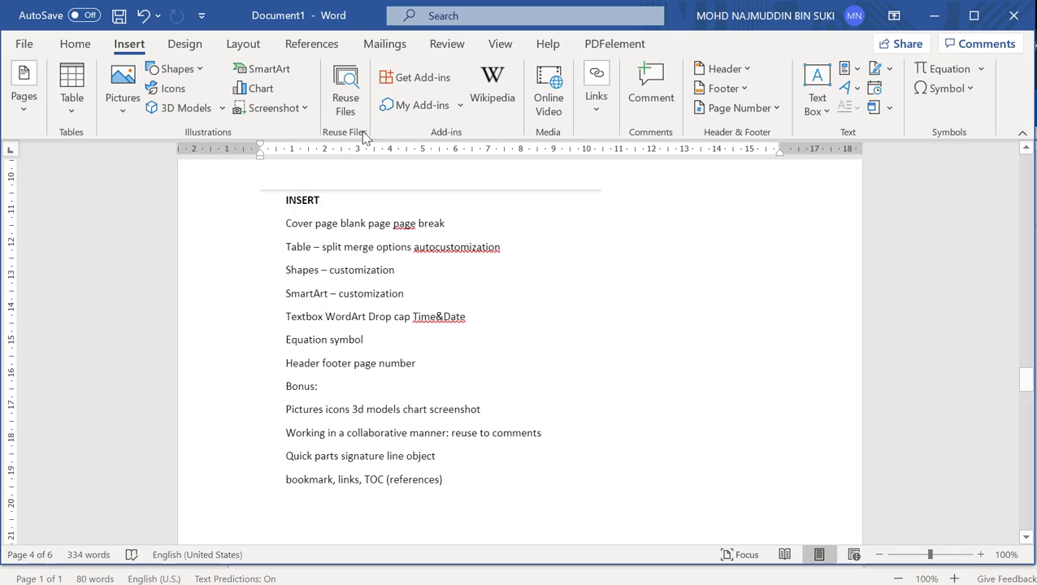
Examine the suggested documents and presentations offered by Reuse Files and close the pane without reusing any content
click(348, 105)
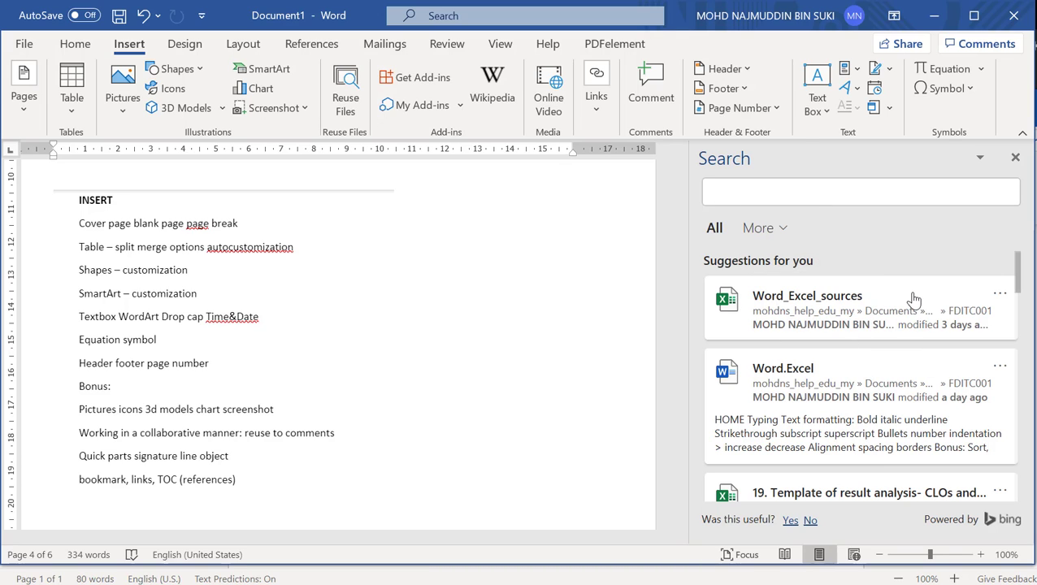
scroll(911, 298, down, 2)
scroll(914, 298, down, 1)
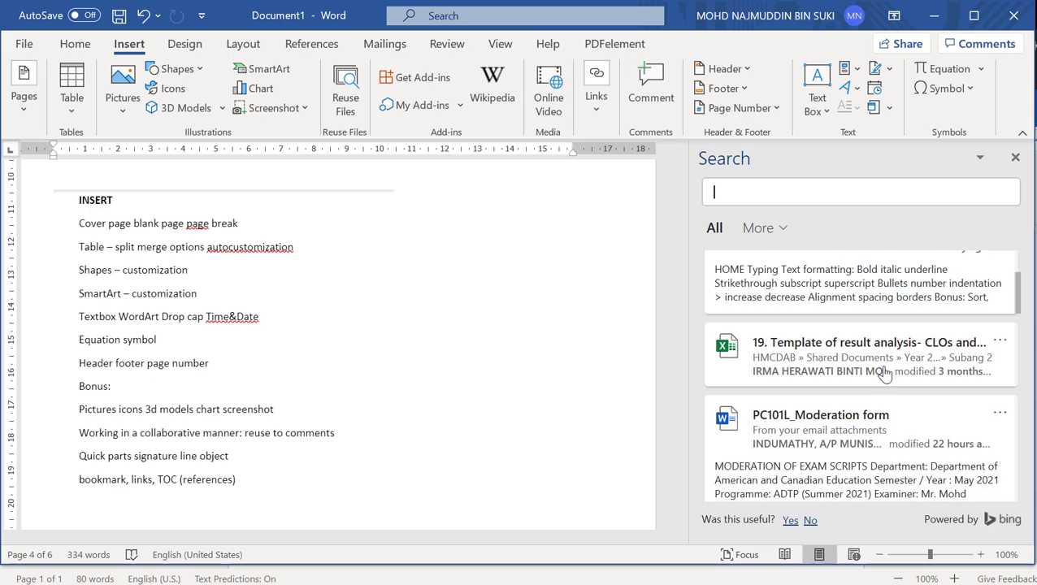
scroll(911, 392, down, 2)
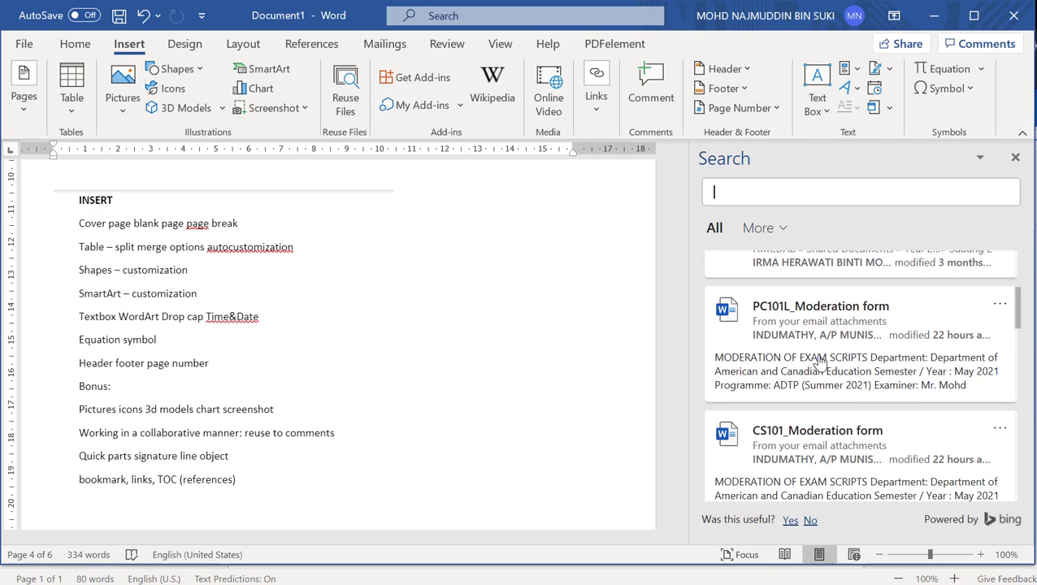
scroll(820, 363, up, 1)
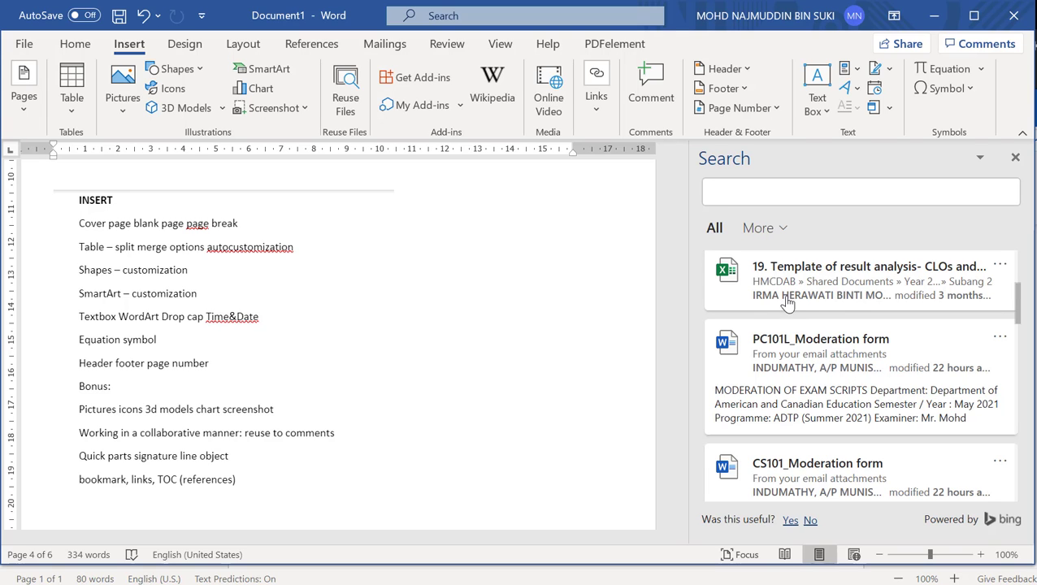
scroll(822, 313, down, 4)
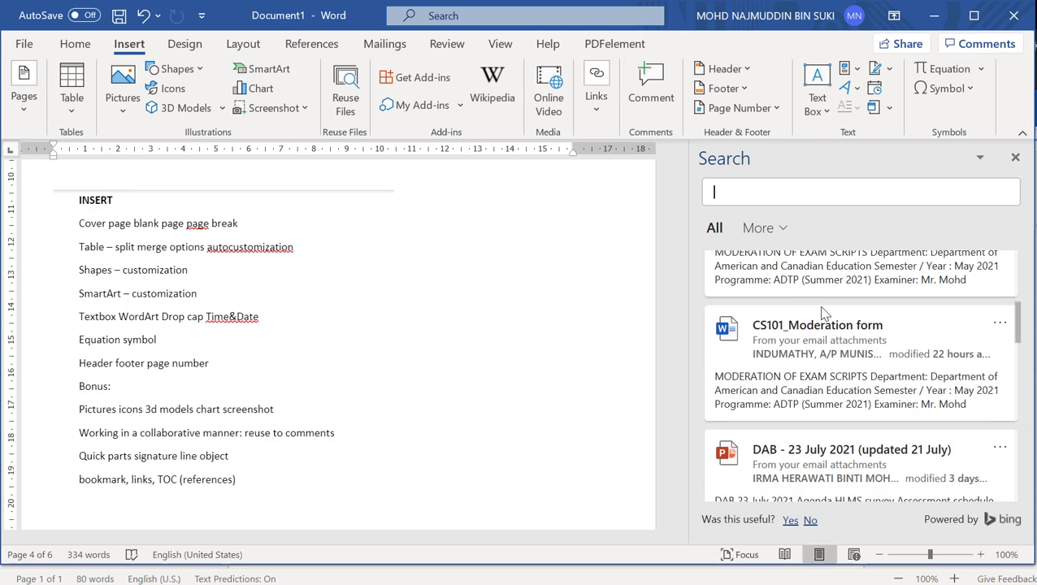
scroll(822, 314, down, 3)
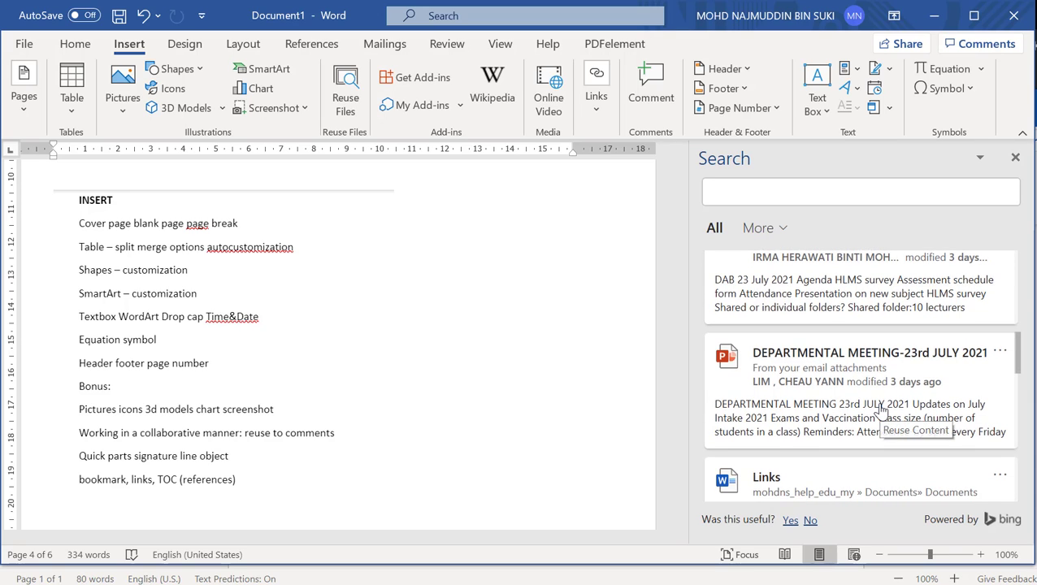
scroll(879, 413, down, 4)
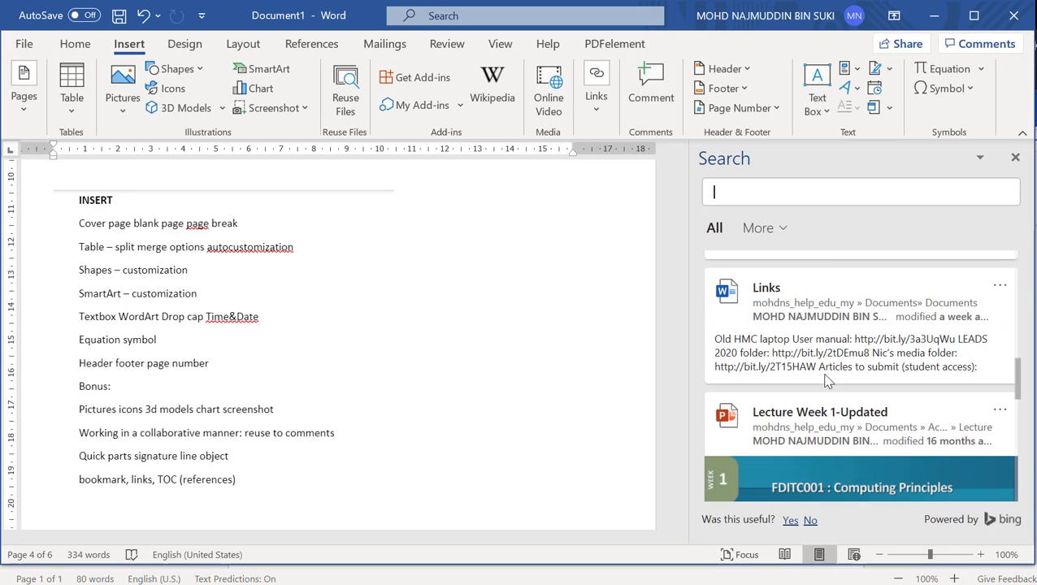
scroll(849, 345, down, 6)
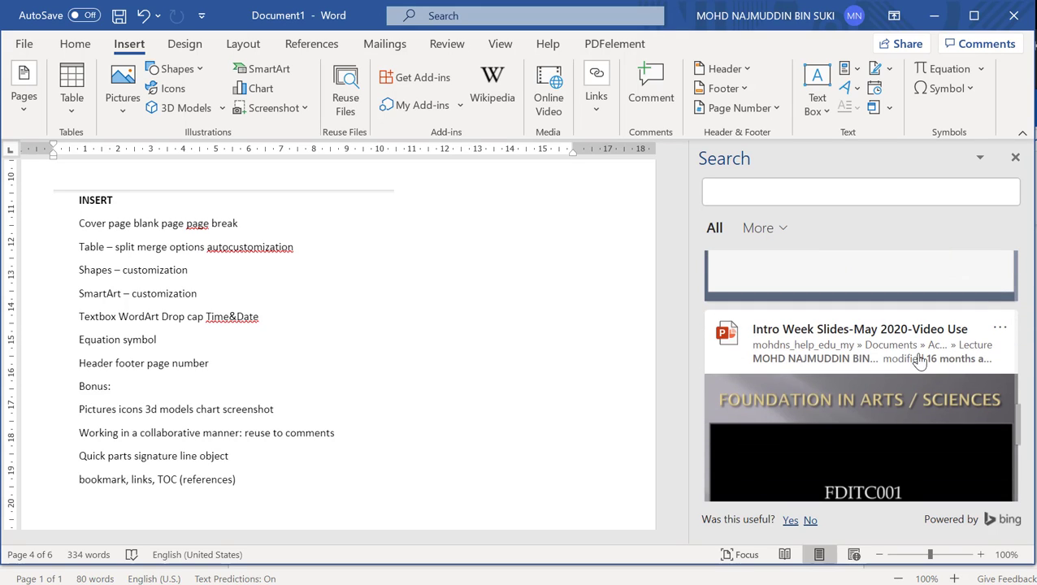
scroll(864, 348, down, 5)
scroll(865, 349, down, 2)
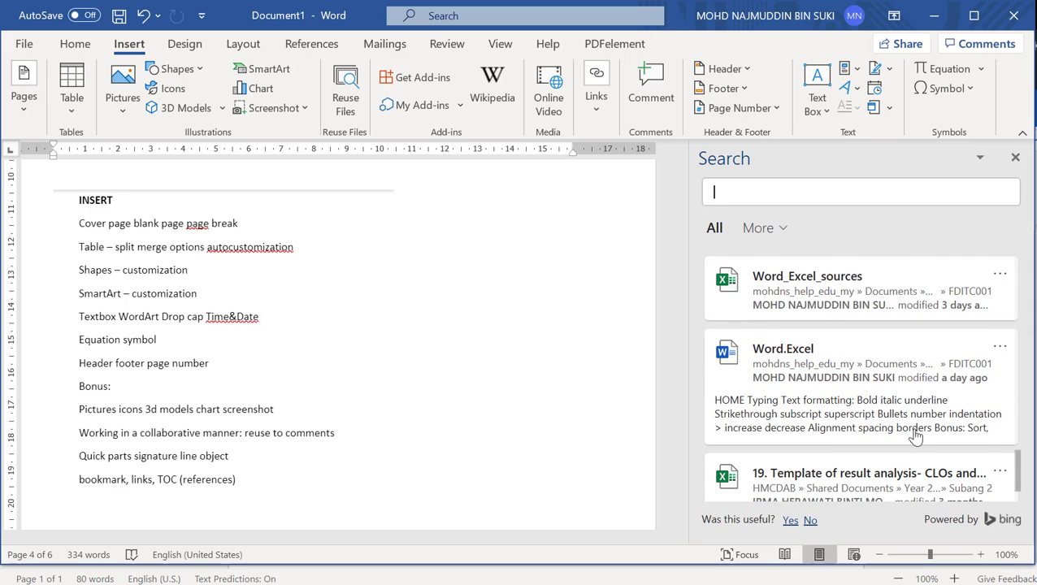
scroll(915, 427, down, 2)
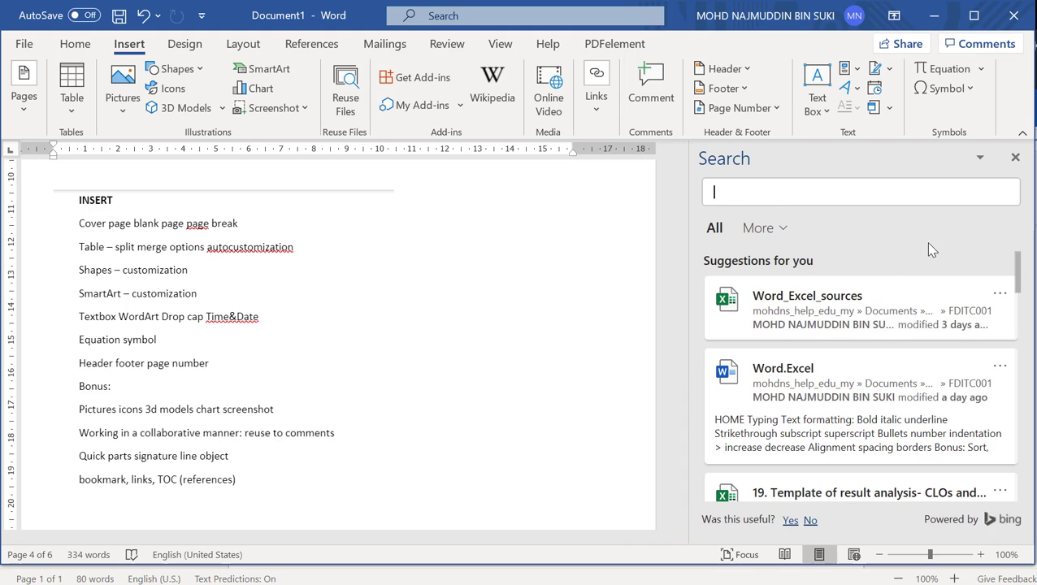
click(1015, 159)
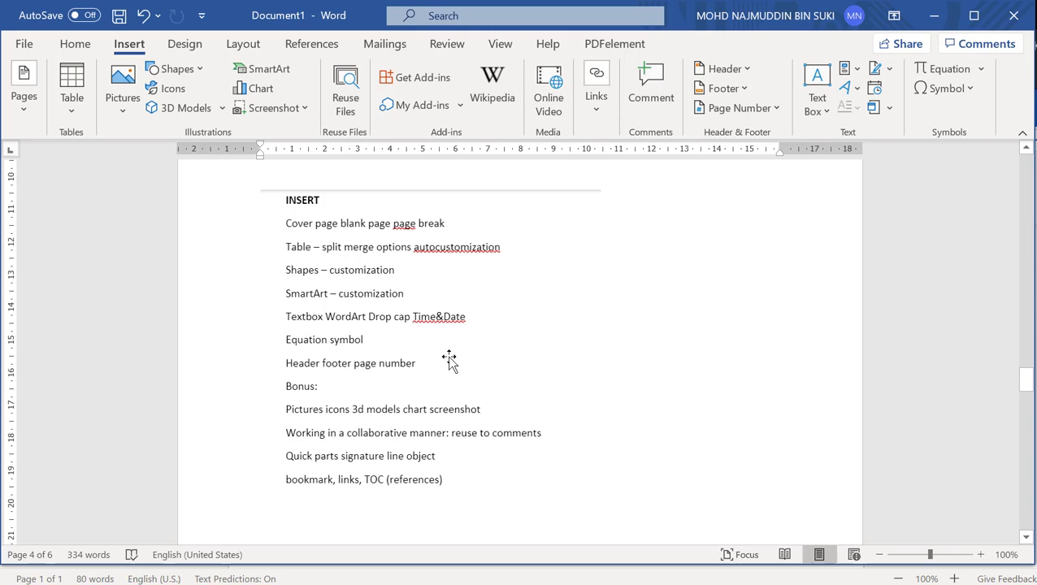
Add the comment "Change screenshot..." to the clipped INSERT topic list, remove the comment and deselect the picture
click(459, 106)
click(549, 343)
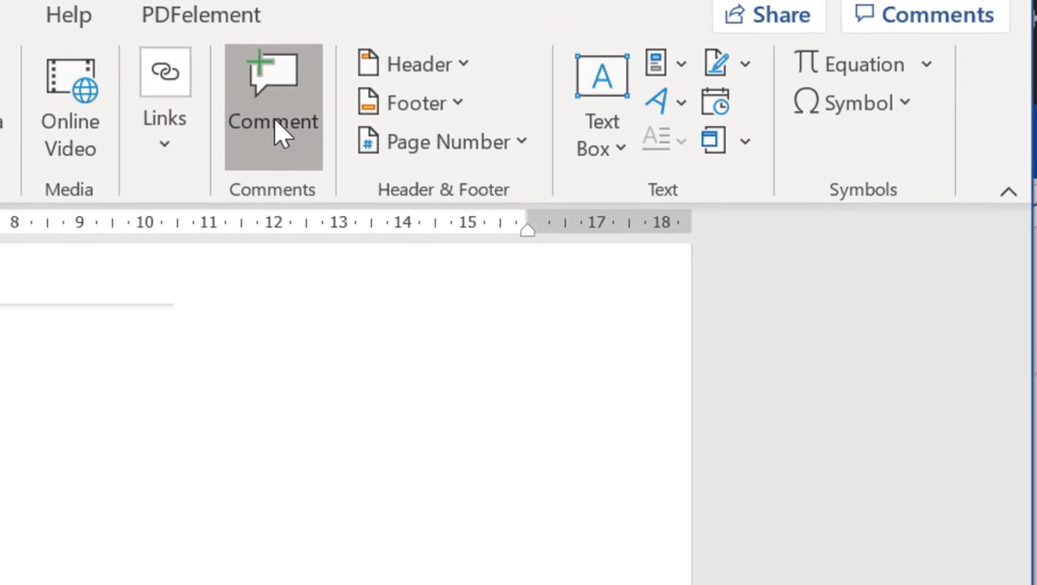
click(654, 102)
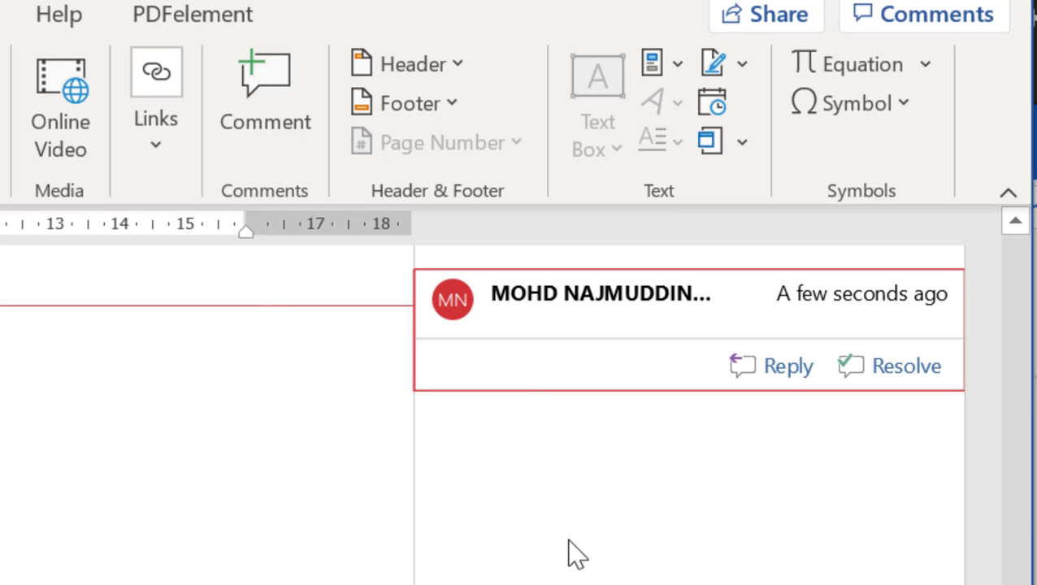
text(Cham)
key(BackSpace)
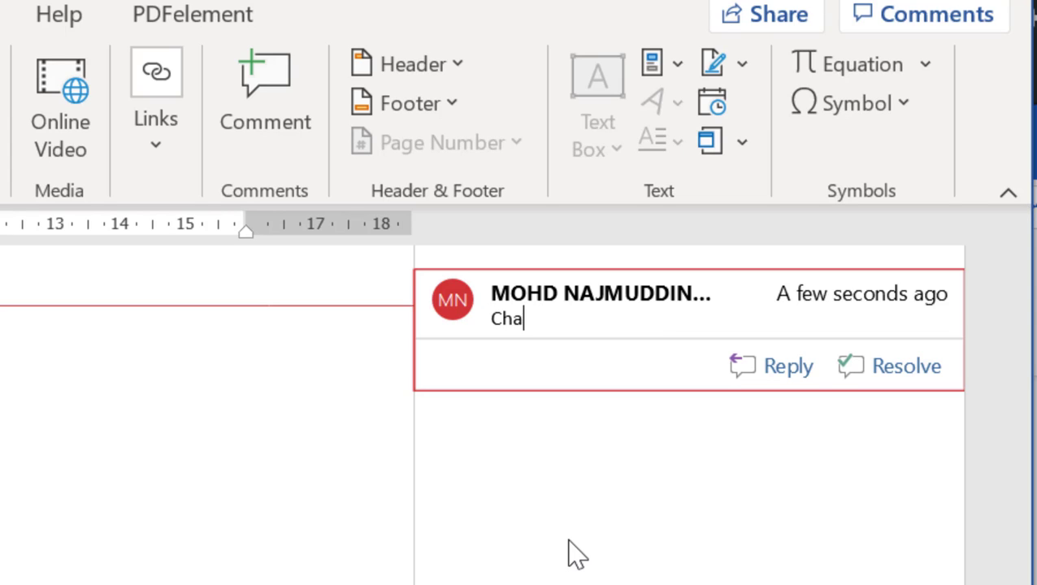
text(nge cli)
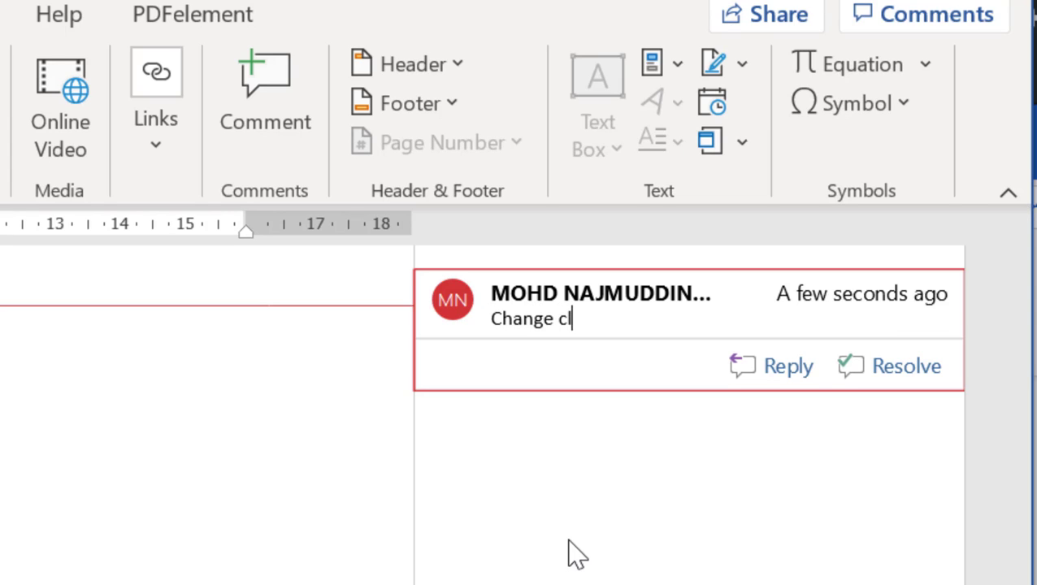
key(BackSpace)
key(BackSpace)
key(BackSpace)
text(screenshot)
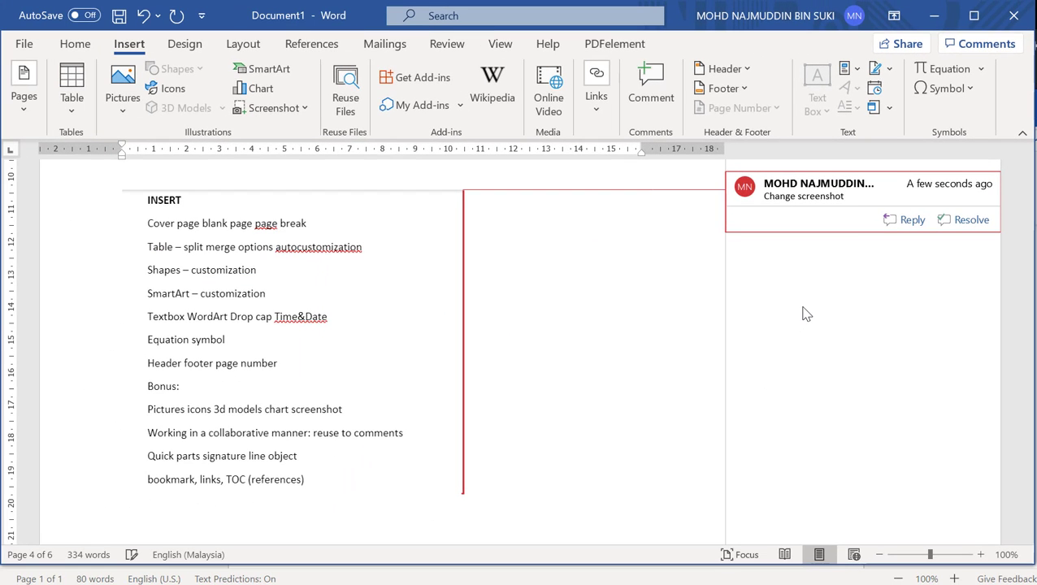
text(...)
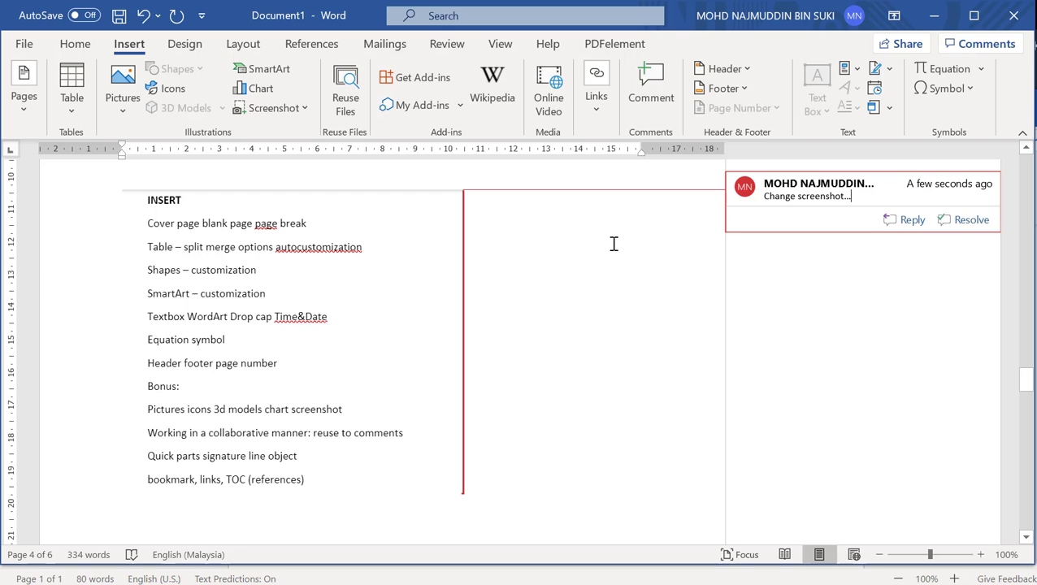
click(963, 220)
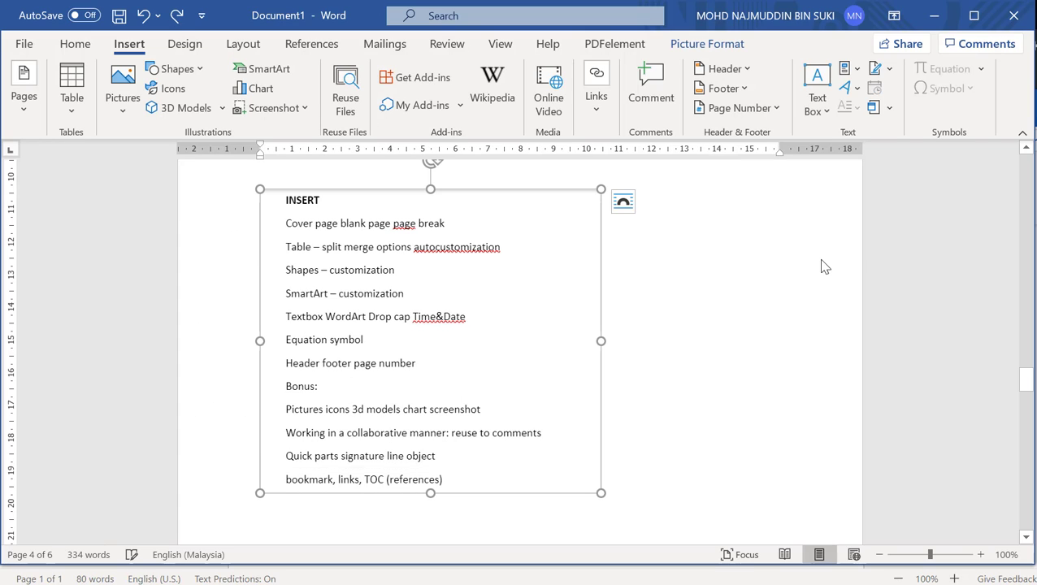
click(720, 280)
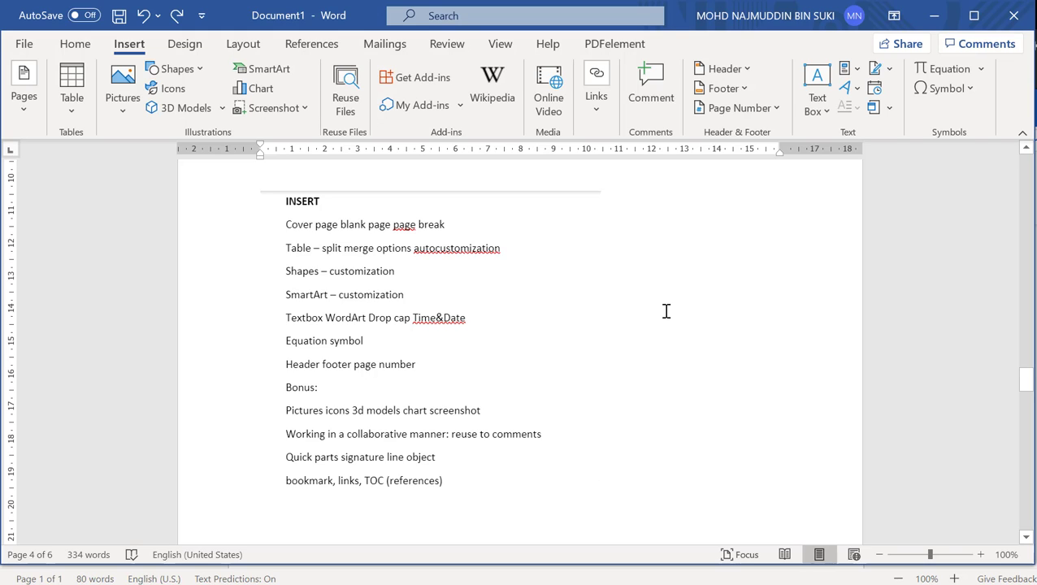
Examine the file formats offered for saving the document to the Desktop and cancel without saving
scroll(666, 312, up, 3)
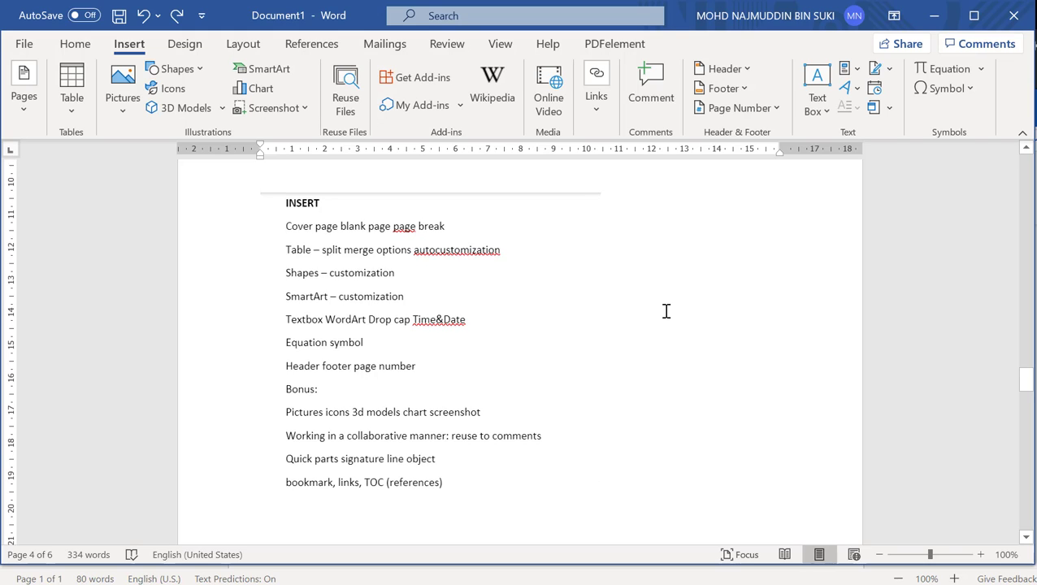
scroll(665, 311, up, 3)
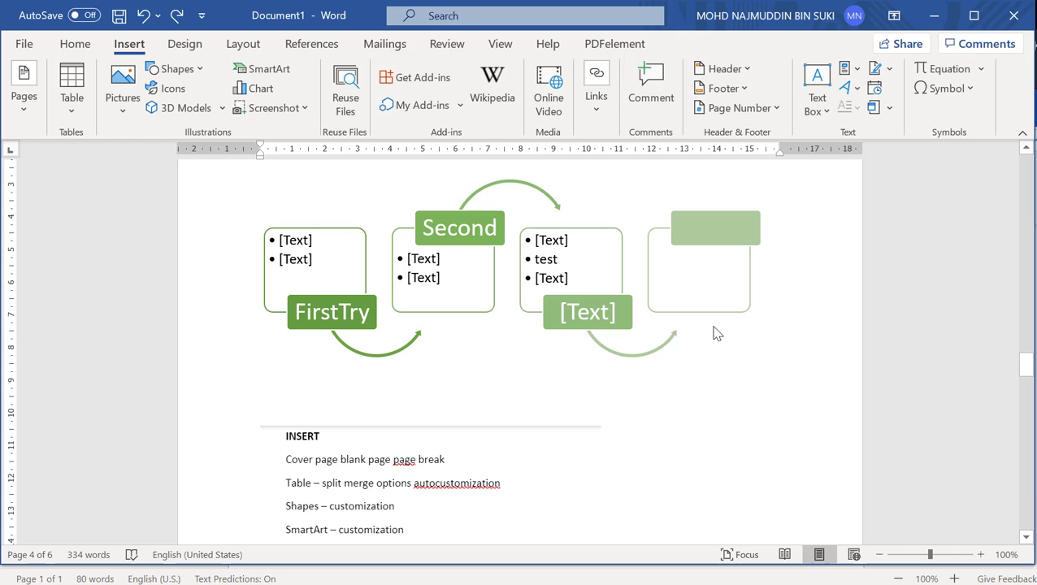
click(24, 44)
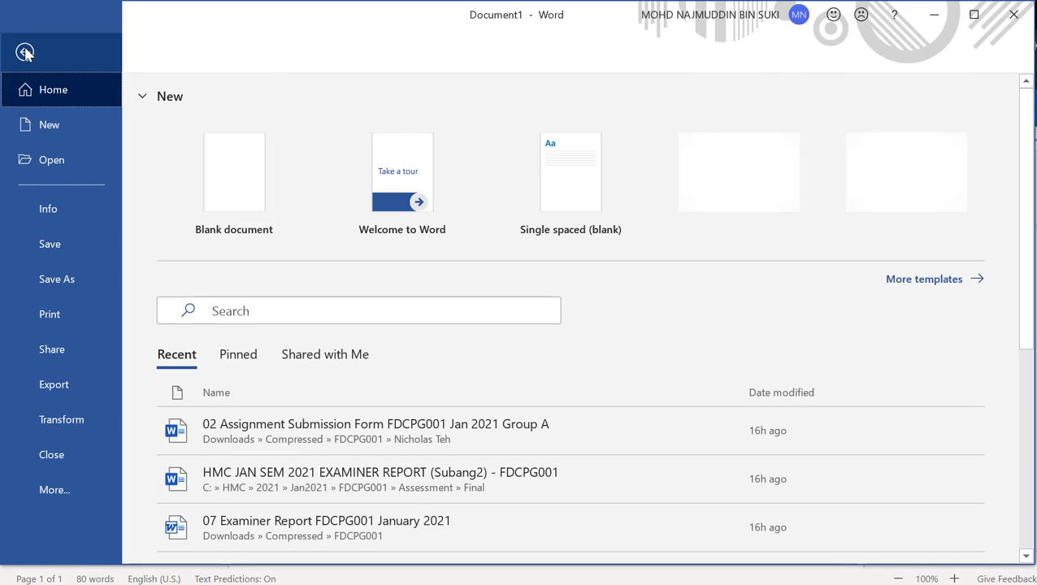
key(F12)
click(65, 149)
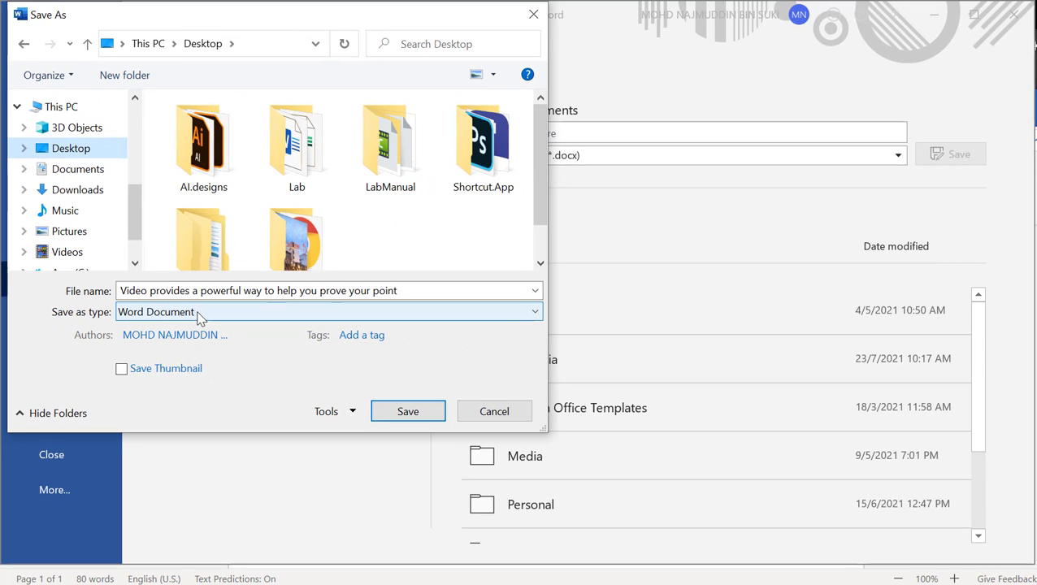
click(199, 317)
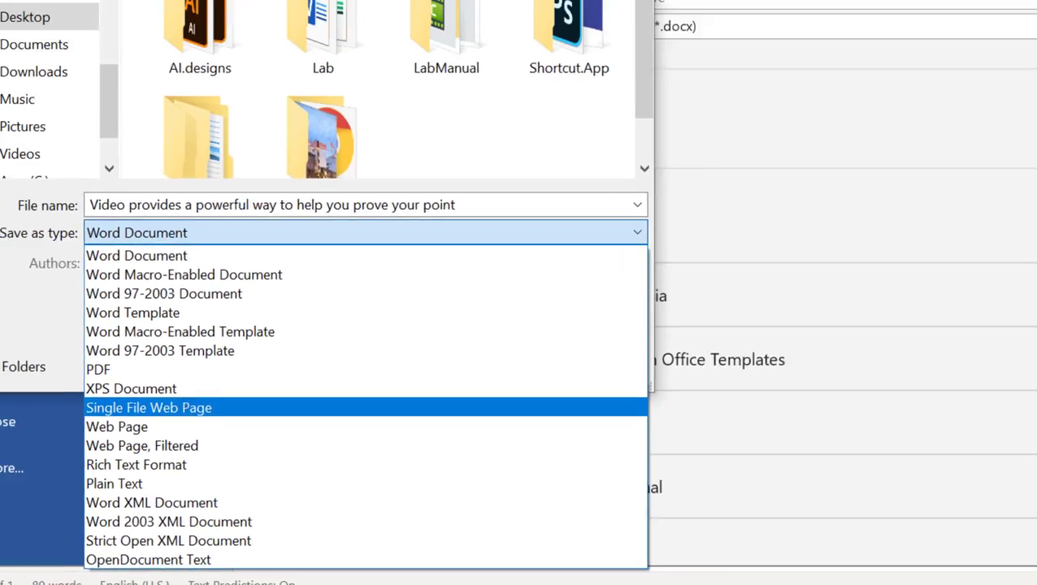
click(40, 361)
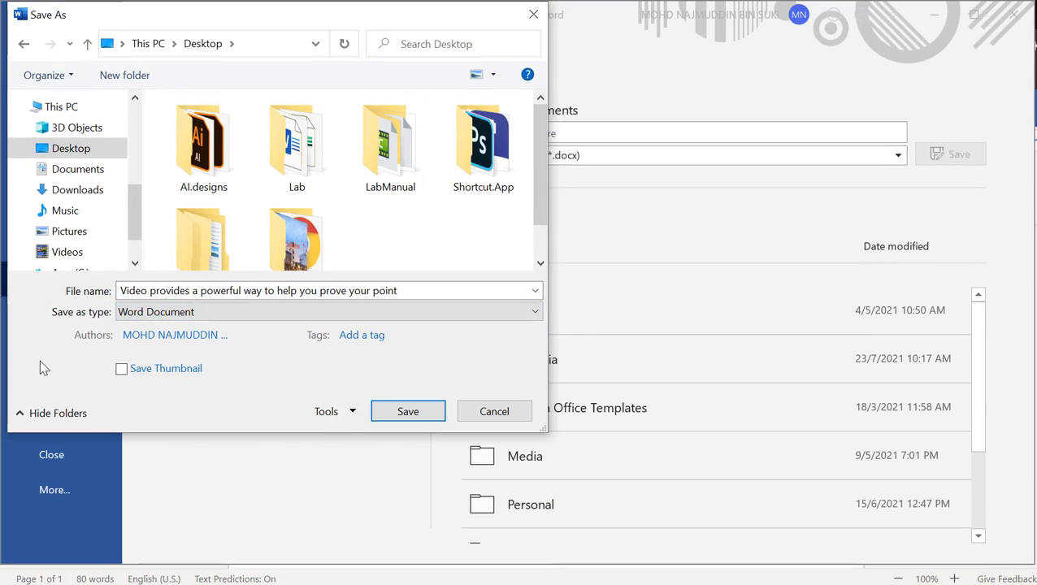
click(502, 415)
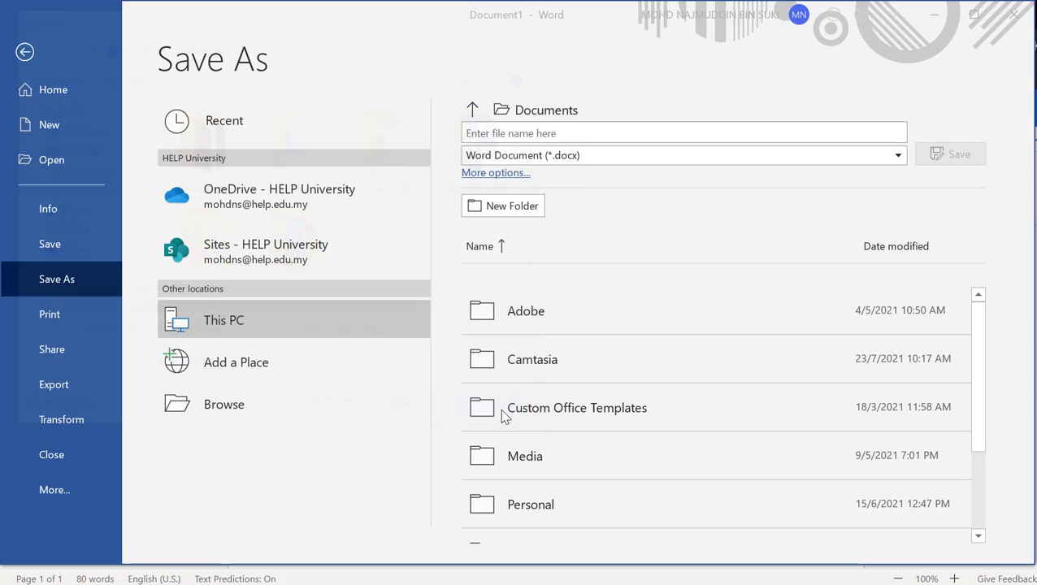
click(24, 52)
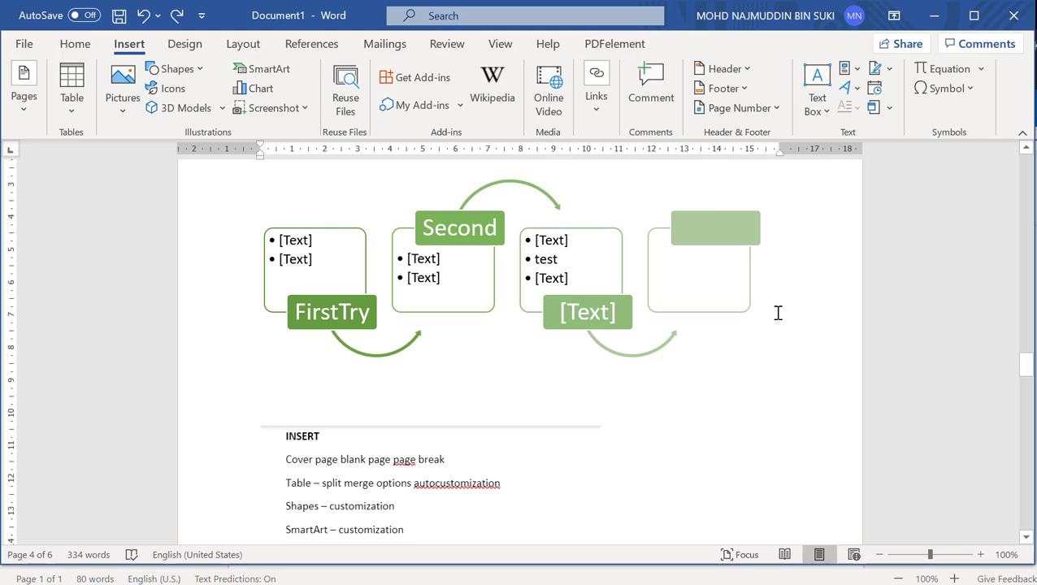
click(75, 46)
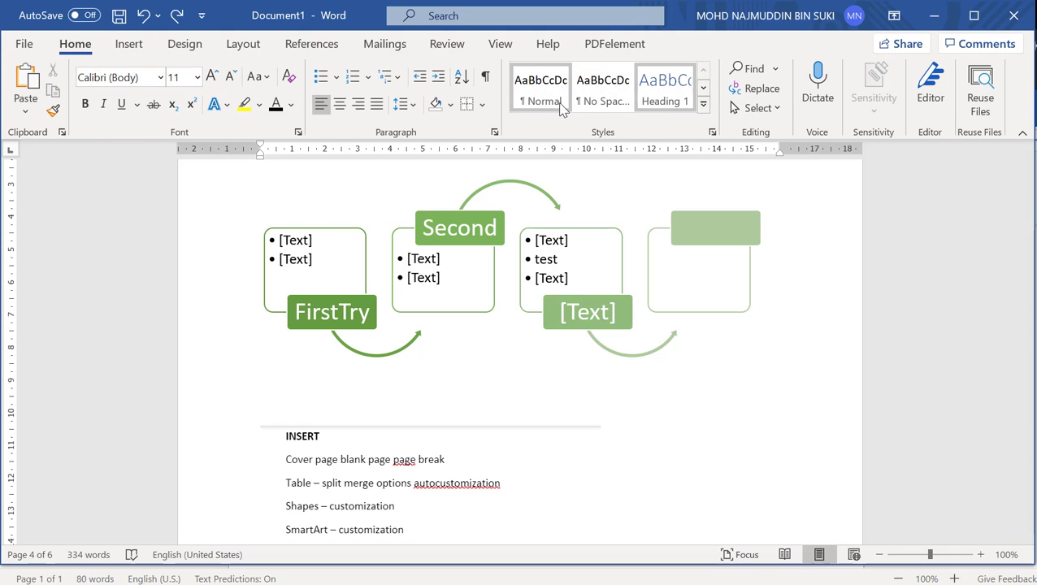
click(123, 47)
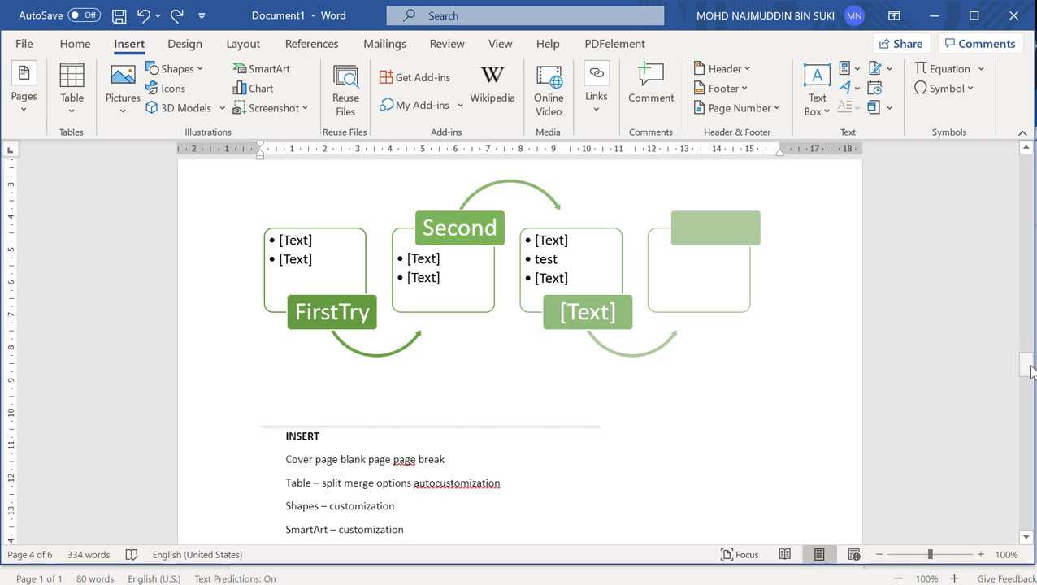
drag(1029, 371, 1028, 166)
click(599, 118)
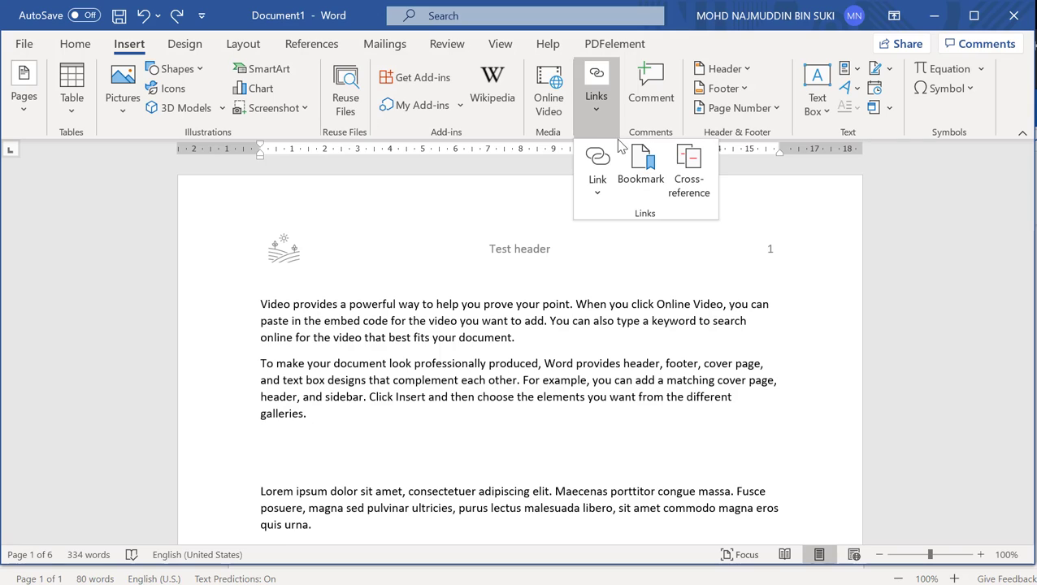
click(636, 167)
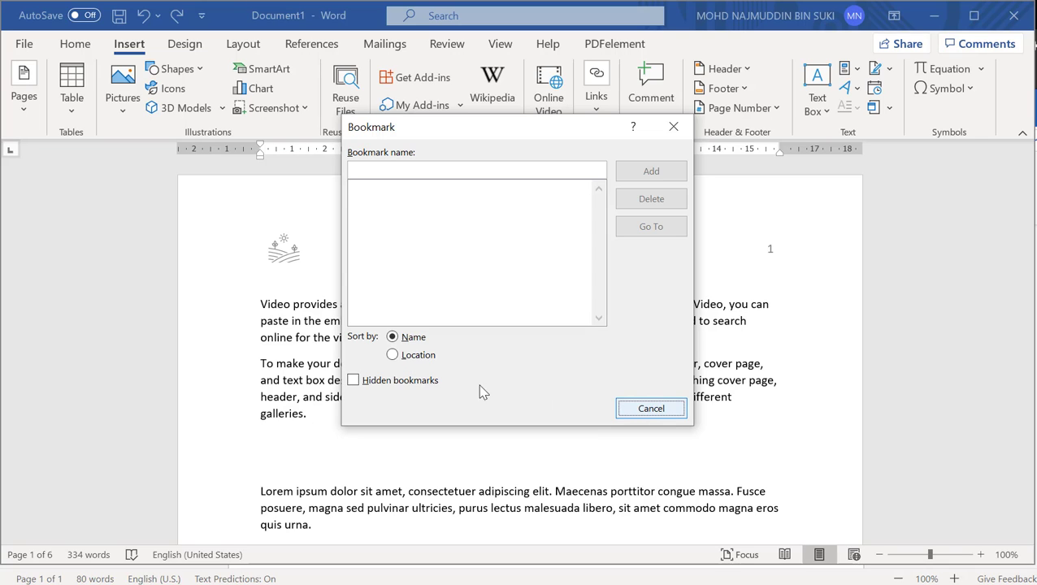
click(650, 412)
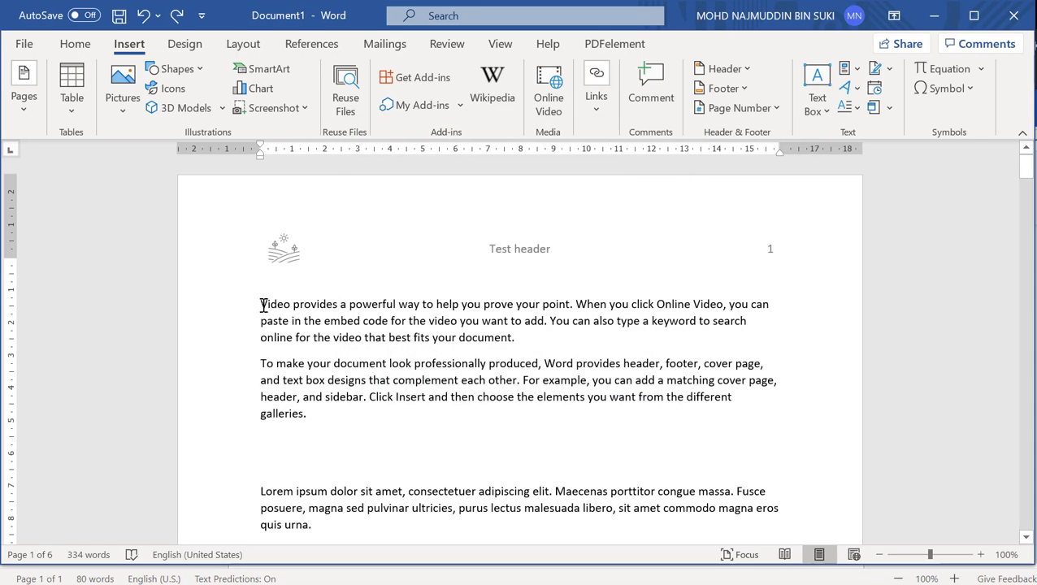
Bookmark the first line of the opening "Video provides" paragraph on page 1 with the name FirstSentence
key(shift+End)
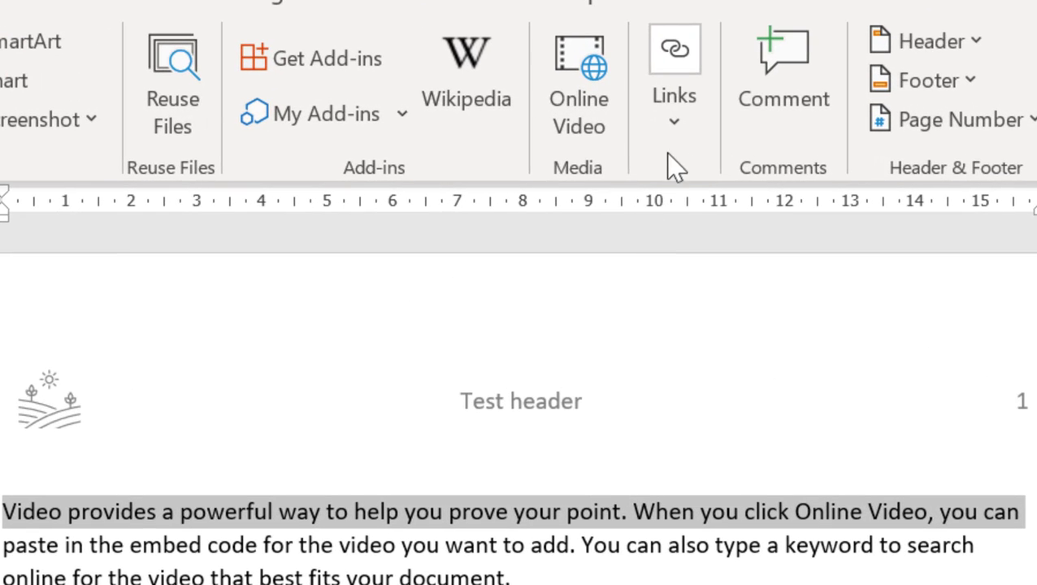
click(670, 117)
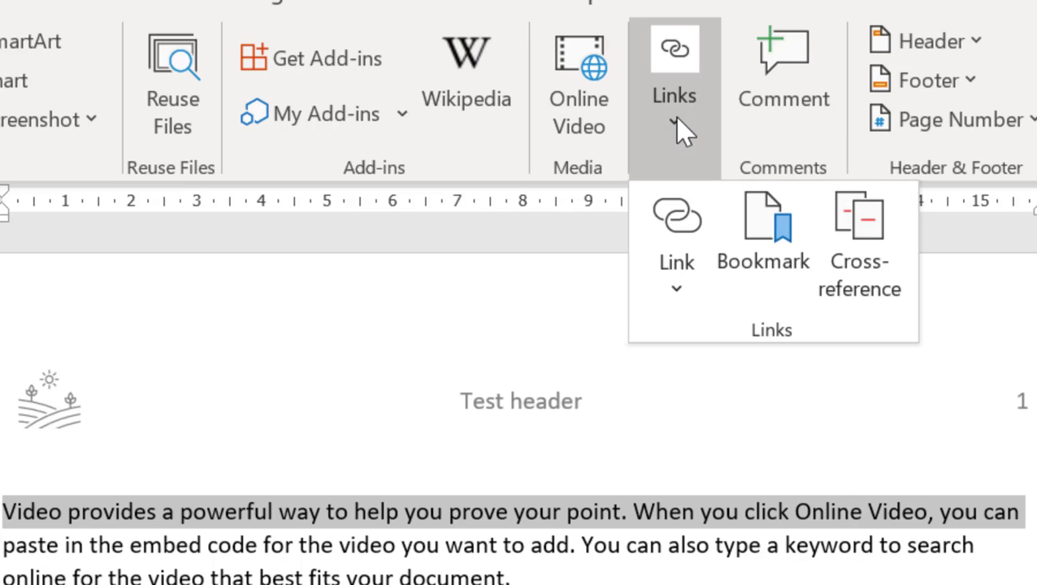
click(782, 253)
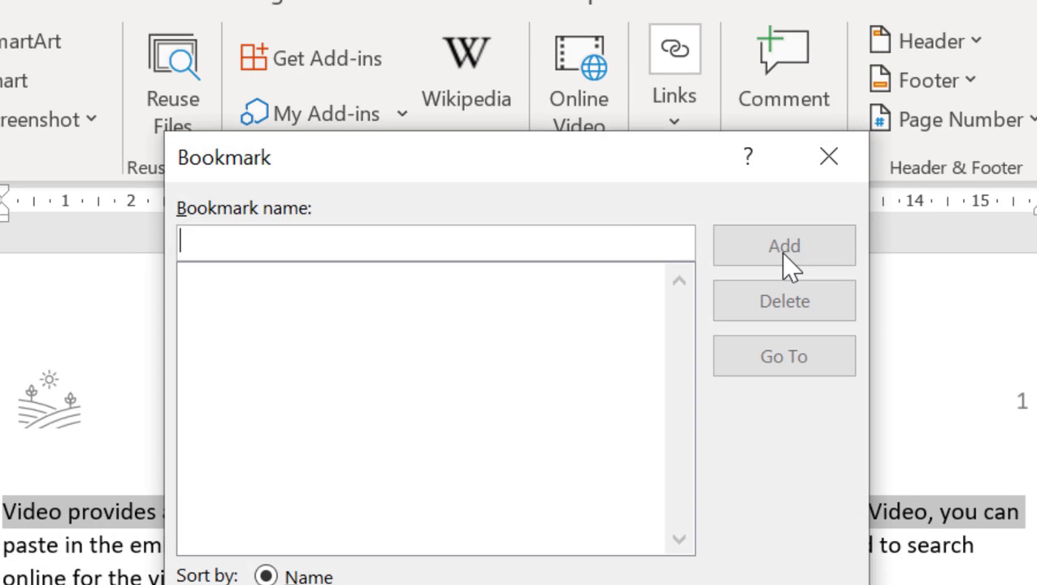
text(F)
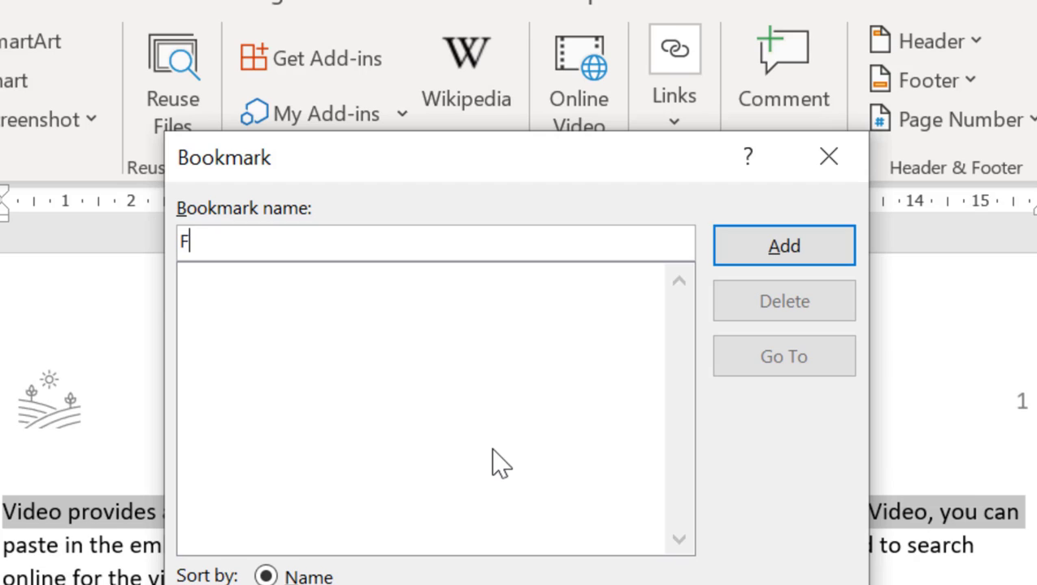
text(irstSe)
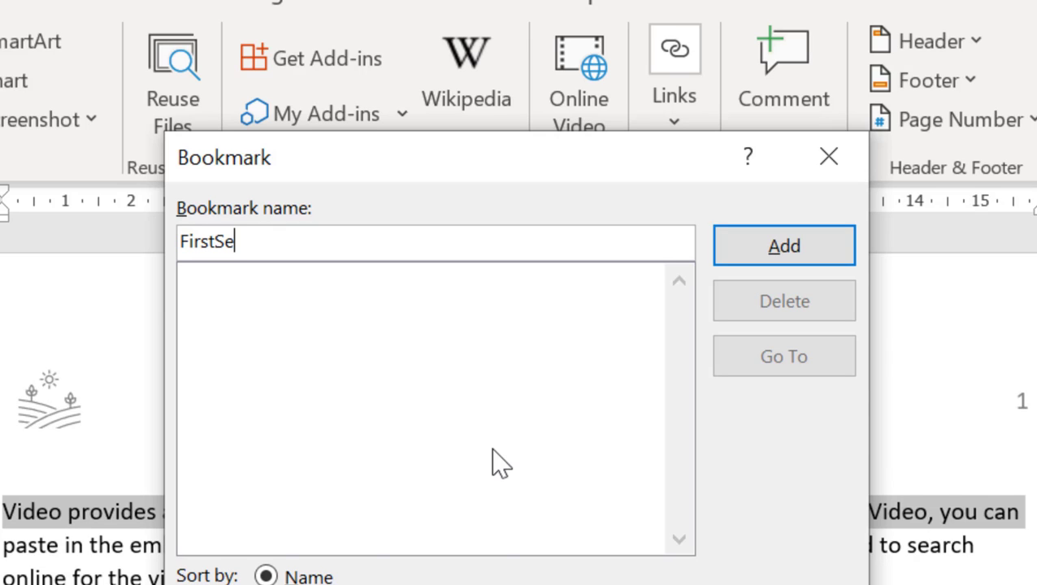
text(ncen)
key(BackSpace)
key(BackSpace)
text(tence)
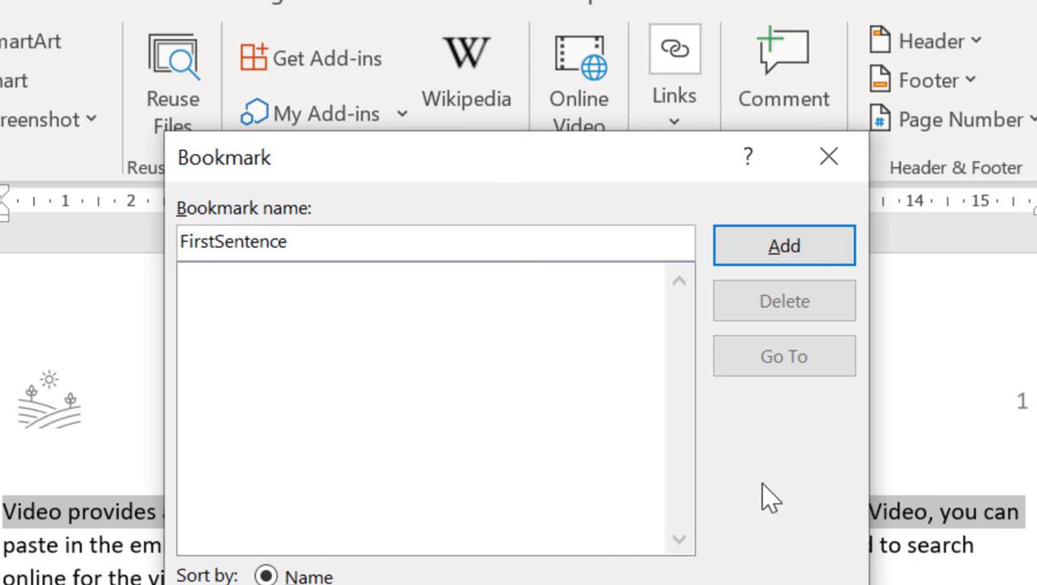
click(808, 245)
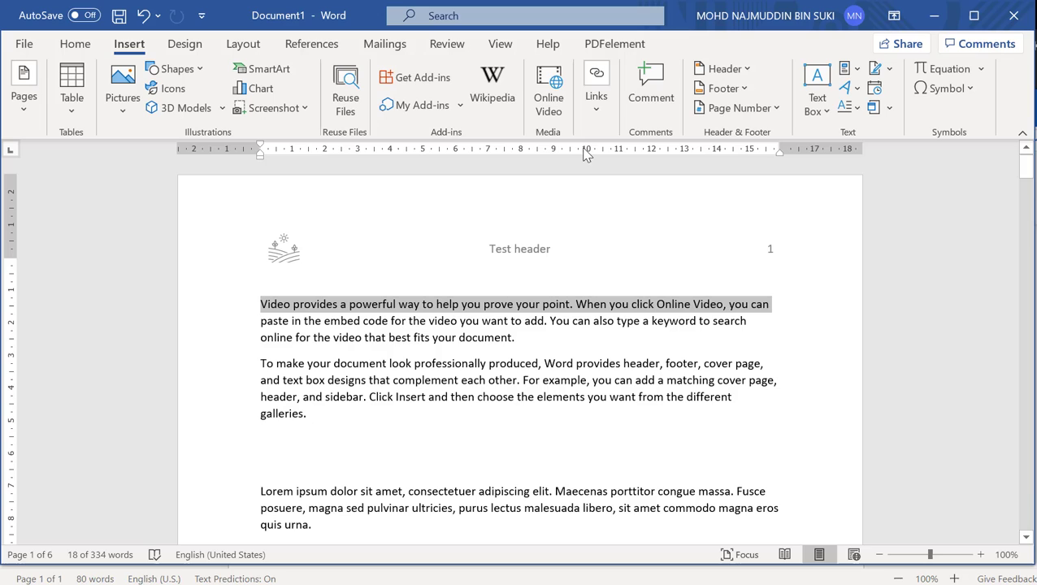
Check the document's bookmark list for FirstSentence and close it without changes
click(606, 109)
click(638, 182)
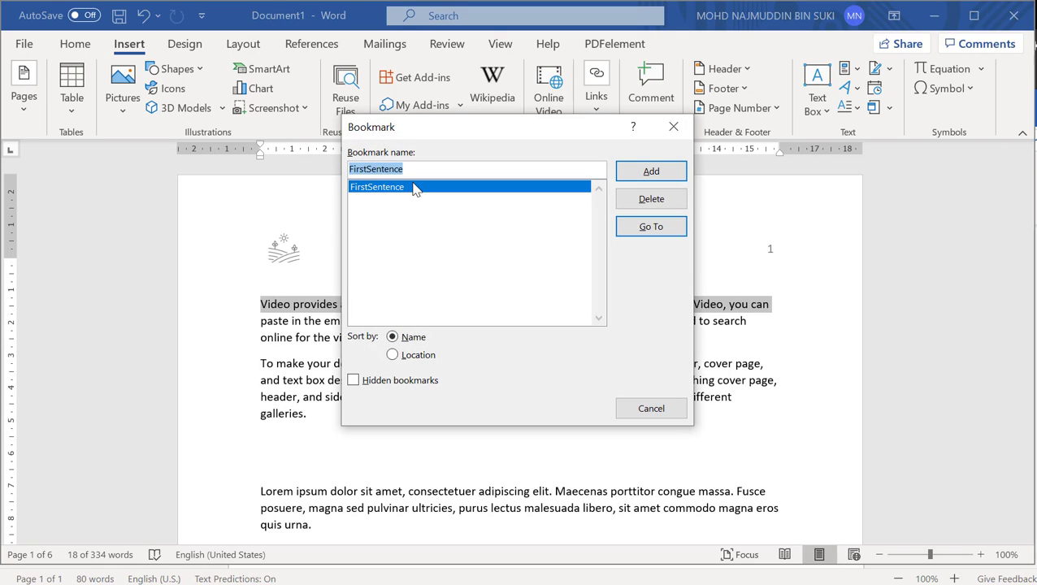
click(662, 402)
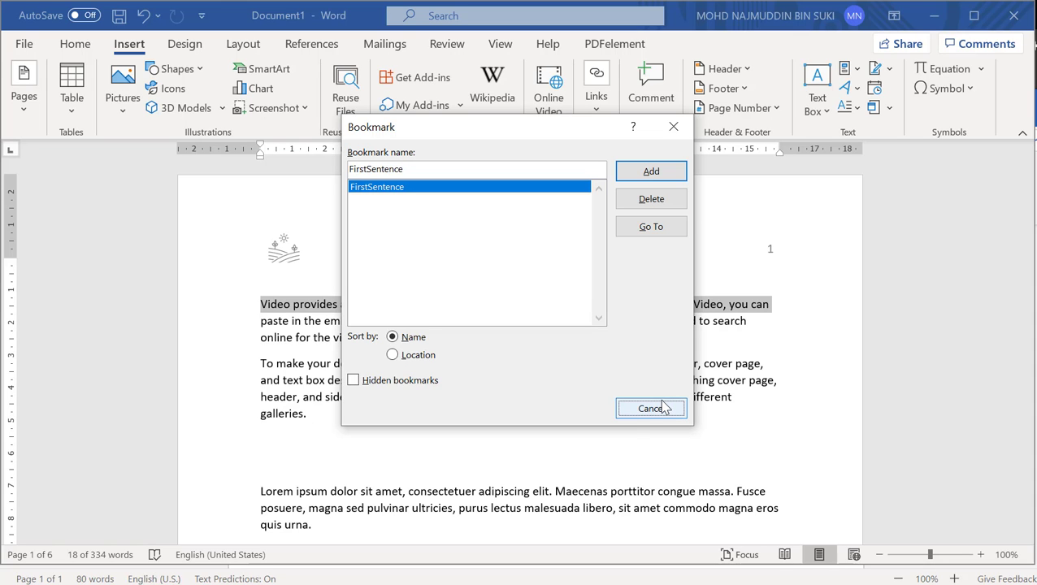
click(635, 413)
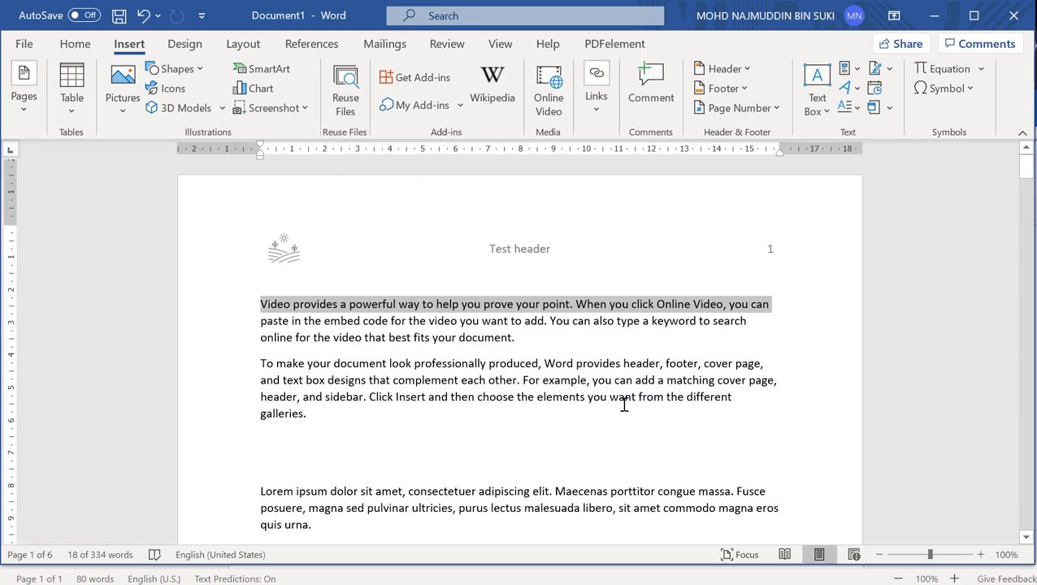
Enter the line "Go to First Sentence" between the table and the yellow ellipse
scroll(624, 404, down, 5)
scroll(624, 404, down, 10)
scroll(625, 407, up, 6)
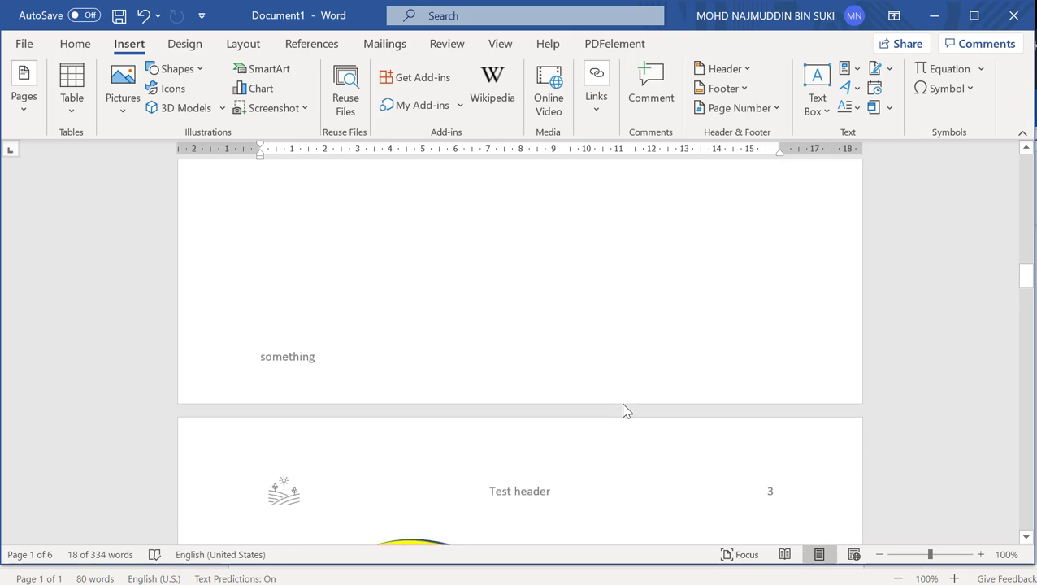
scroll(624, 406, down, 6)
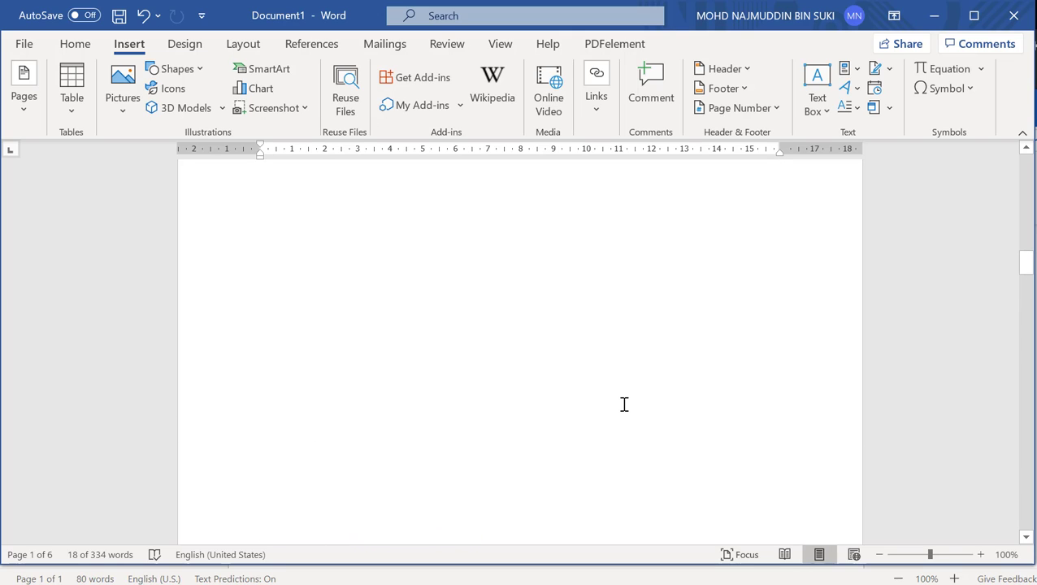
click(491, 256)
key(ctrl+z)
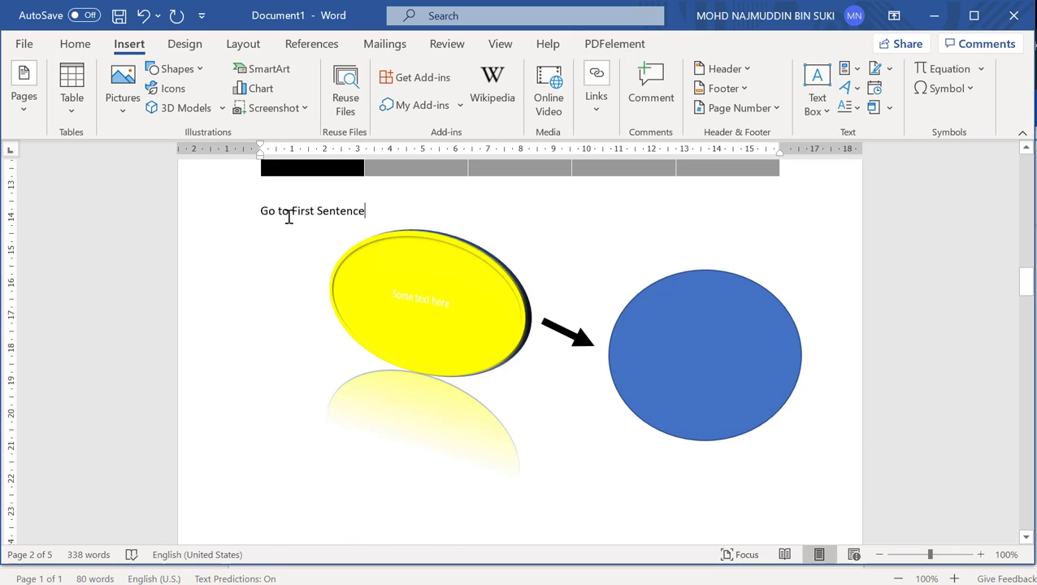
Hyperlink the "Go to First Sentence" line to the FirstSentence bookmark in this document and follow the link
triple_click(256, 211)
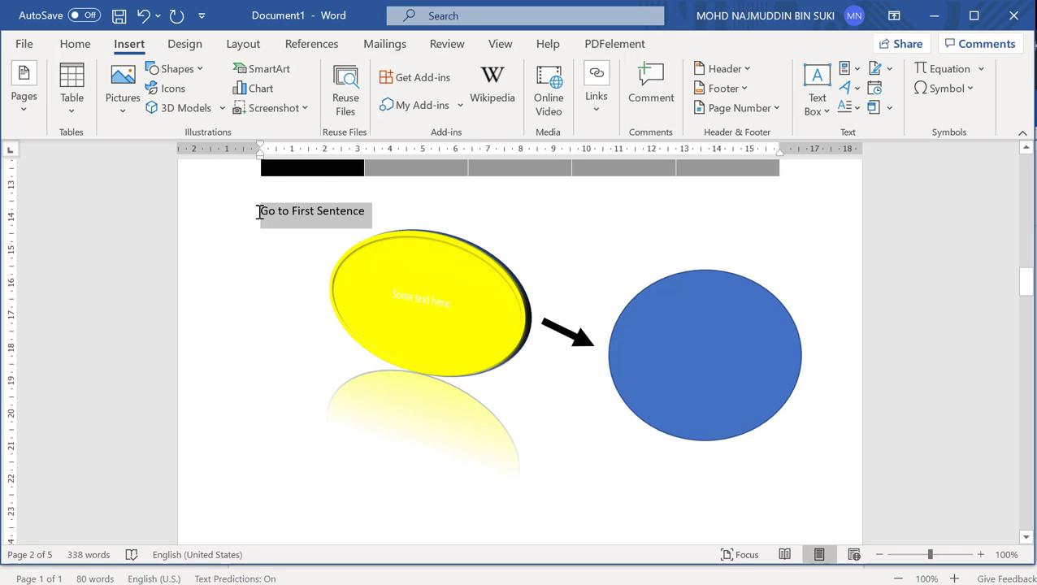
click(591, 115)
click(598, 165)
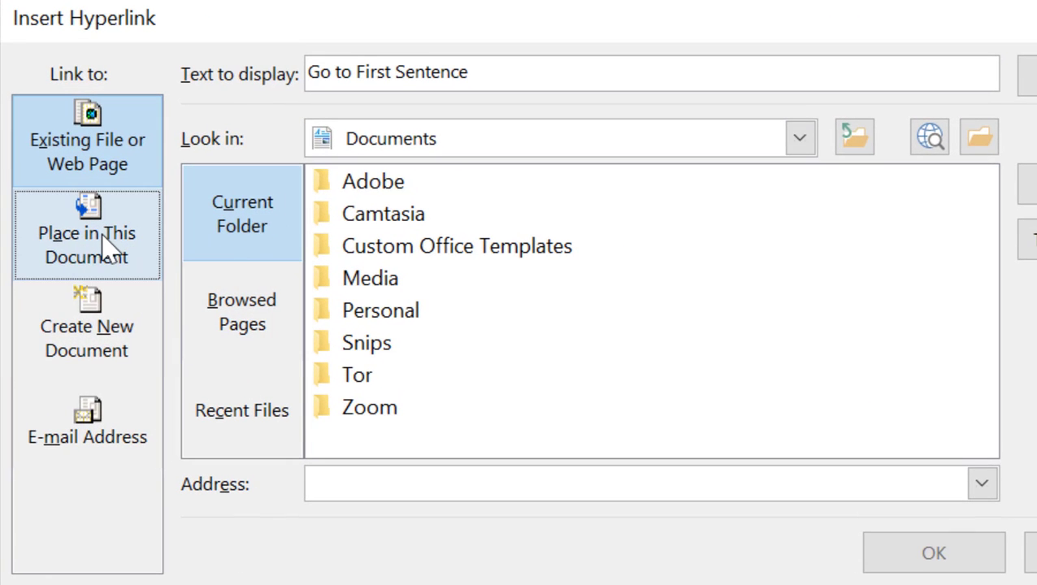
click(105, 242)
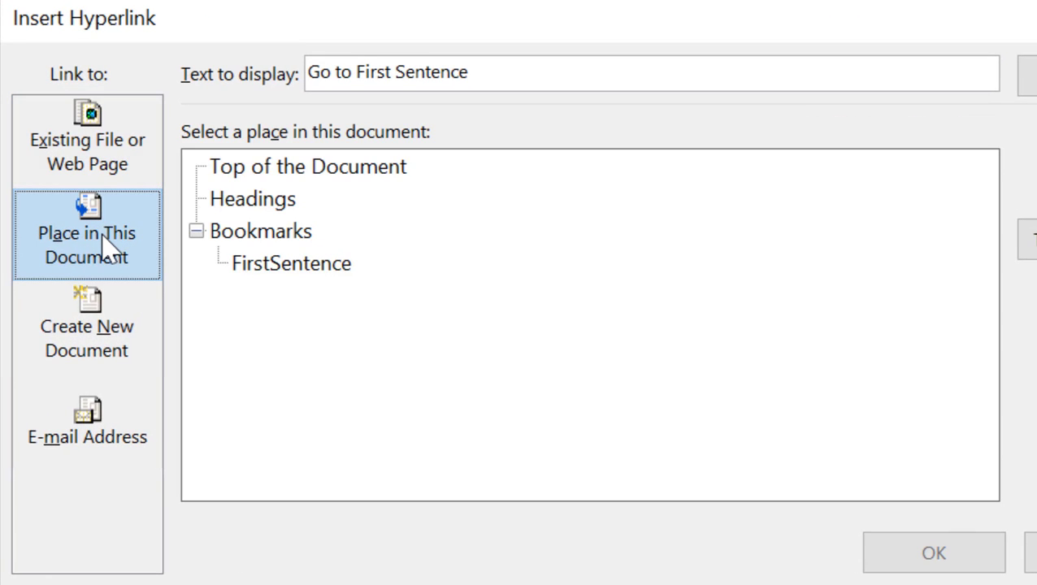
click(315, 263)
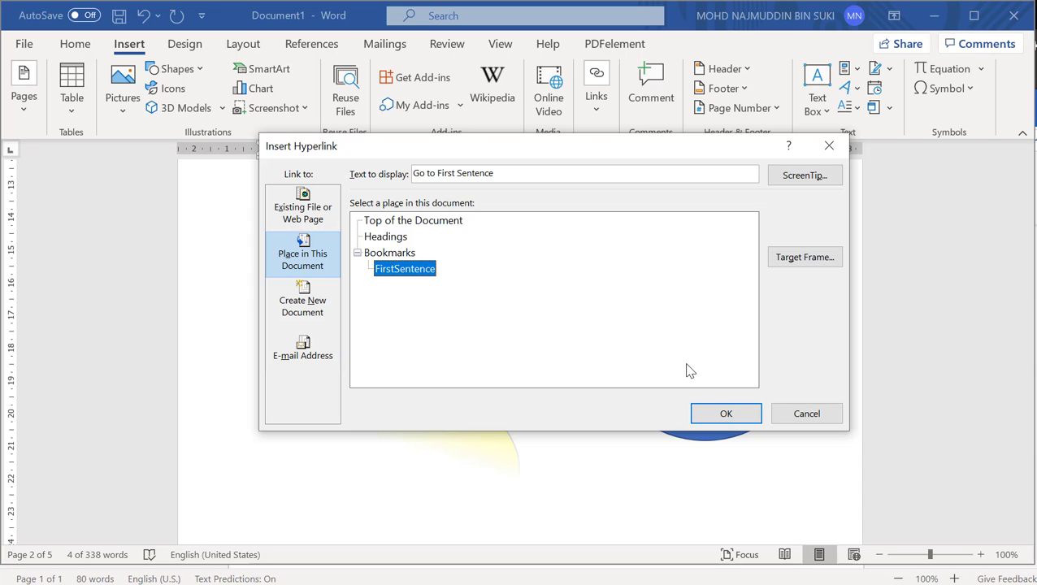
click(715, 417)
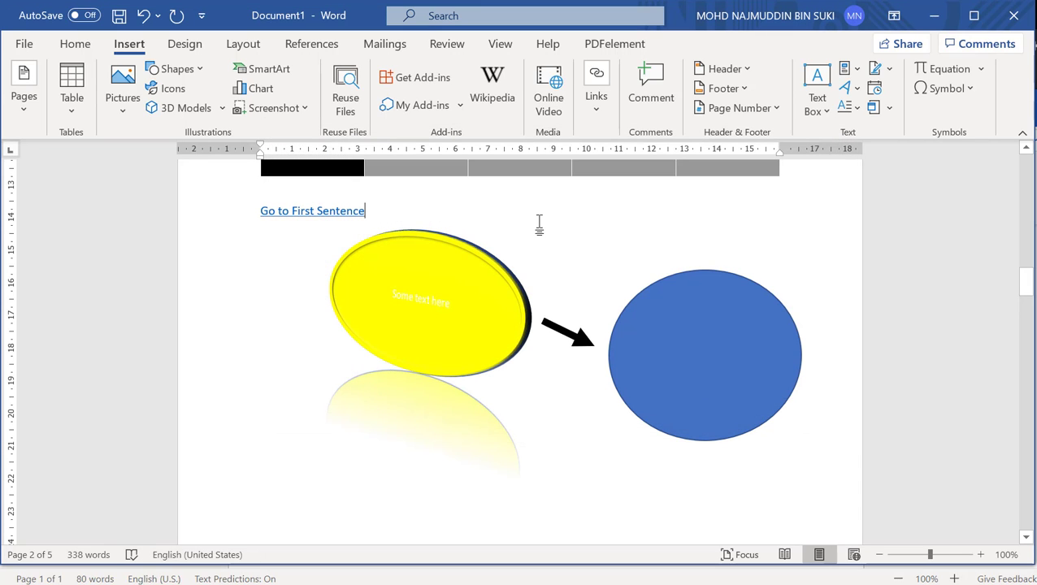
ctrl+click(302, 214)
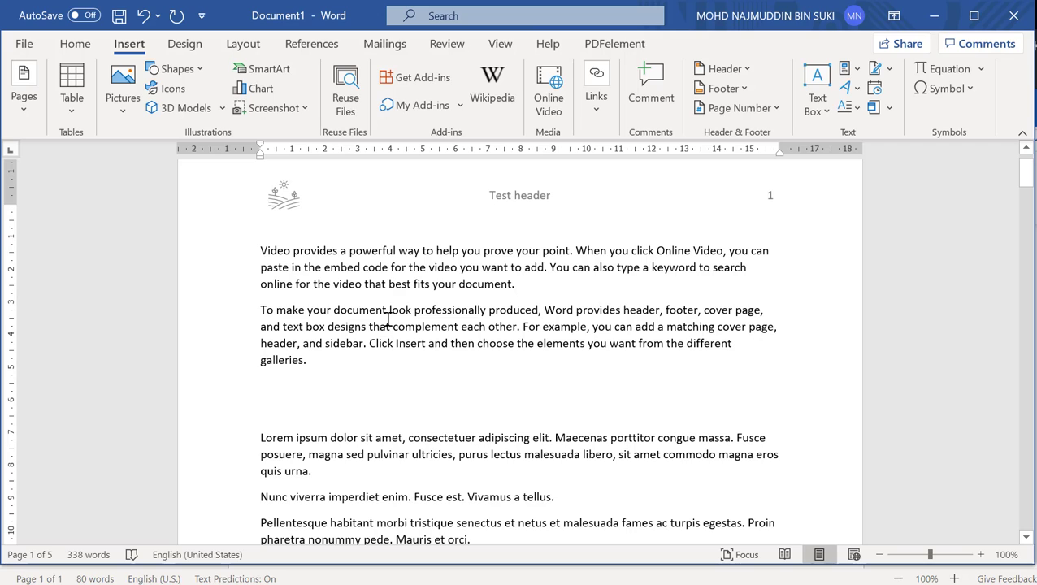
Split the "Save time in Word" paragraph on the last page so that "To change the way" starts a new paragraph
scroll(387, 319, down, 10)
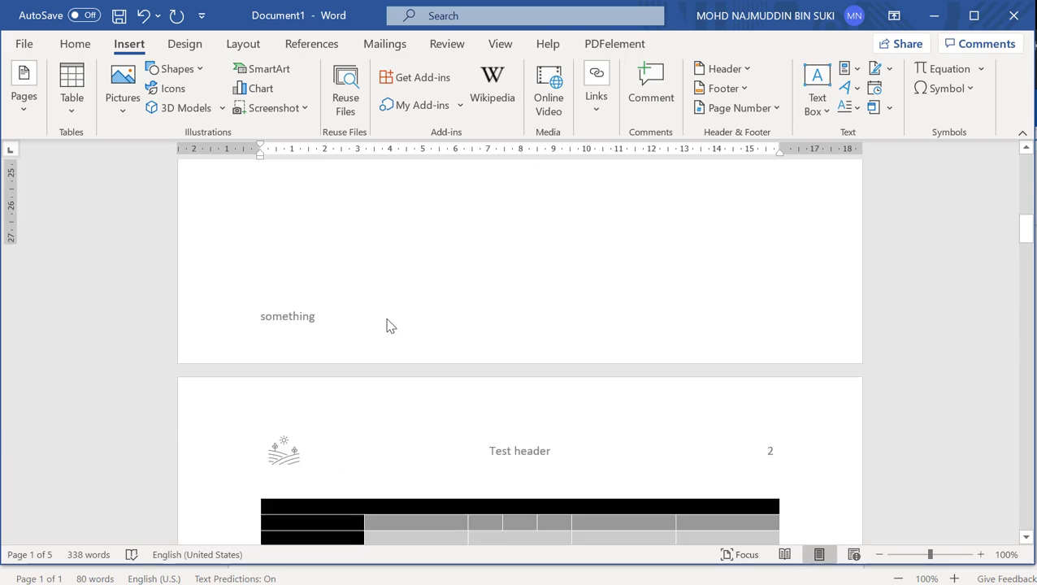
scroll(387, 320, up, 4)
scroll(388, 319, down, 20)
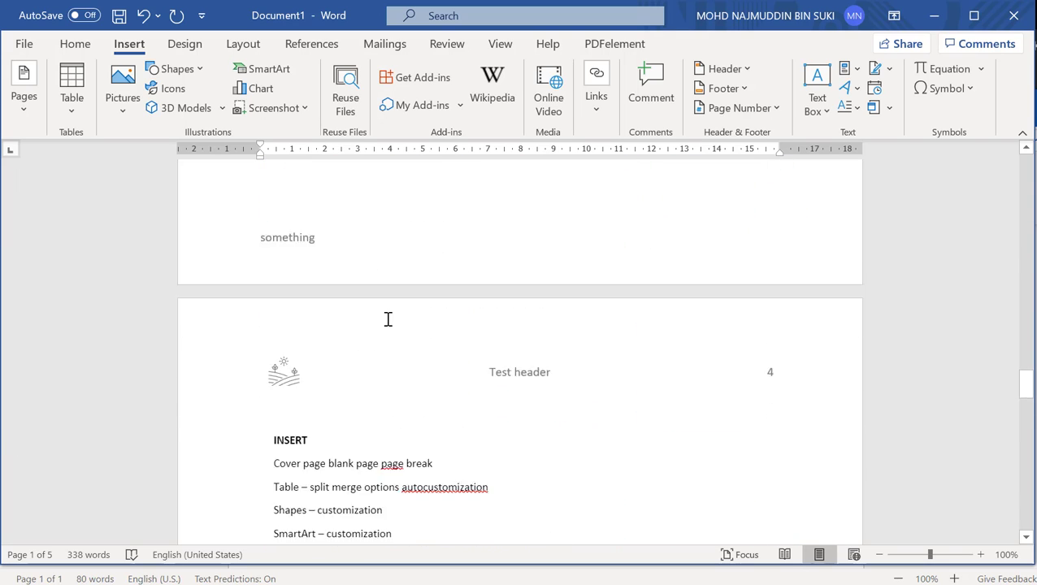
click(256, 340)
key(shift+End)
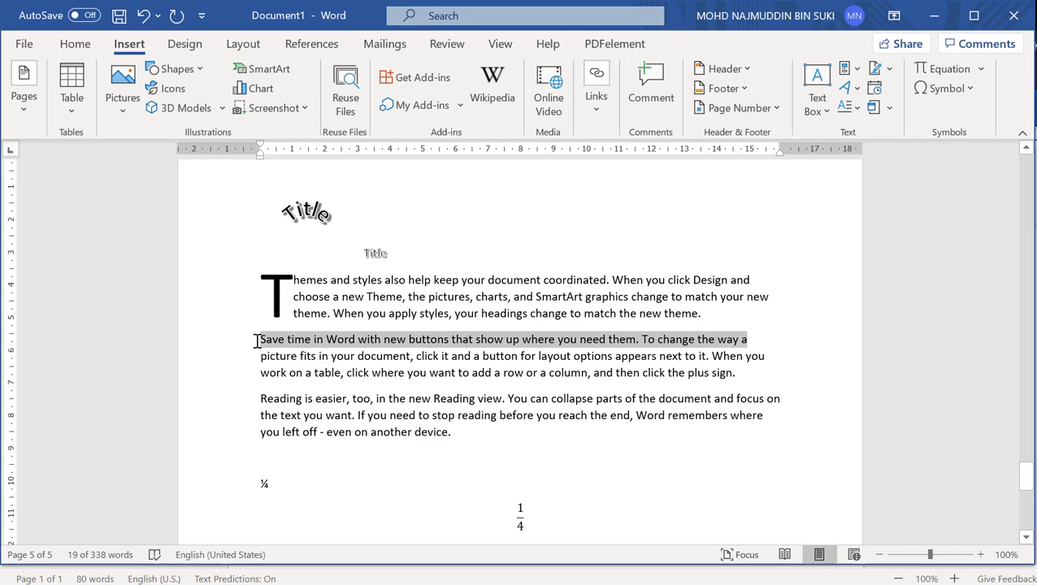
key(ctrl+shift+Left)
key(ctrl+shift+Left)
key(ctrl+shift+Left)
key(ctrl+shift+Left)
key(Right)
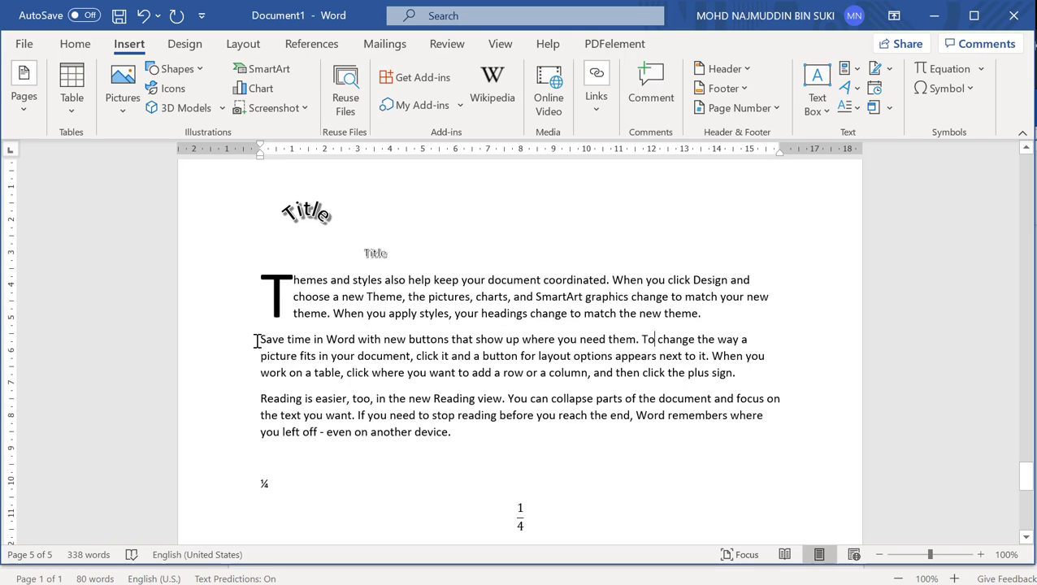
key(ctrl+Left)
key(Return)
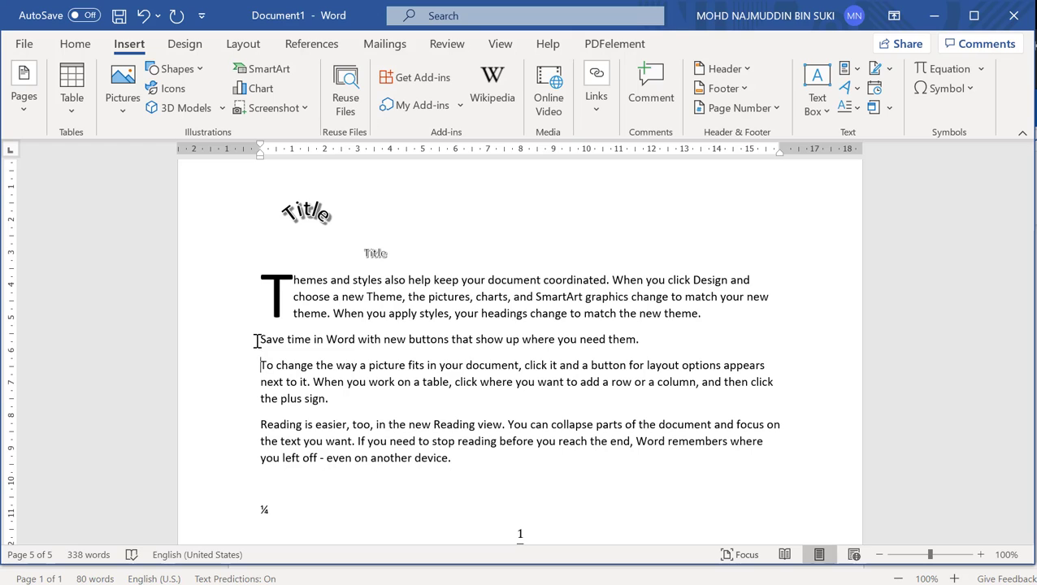
Apply the Heading 1 style to the sentence "Save time in Word with new buttons that show up where you need them."
click(257, 341)
key(shift+Down)
key(shift+Left)
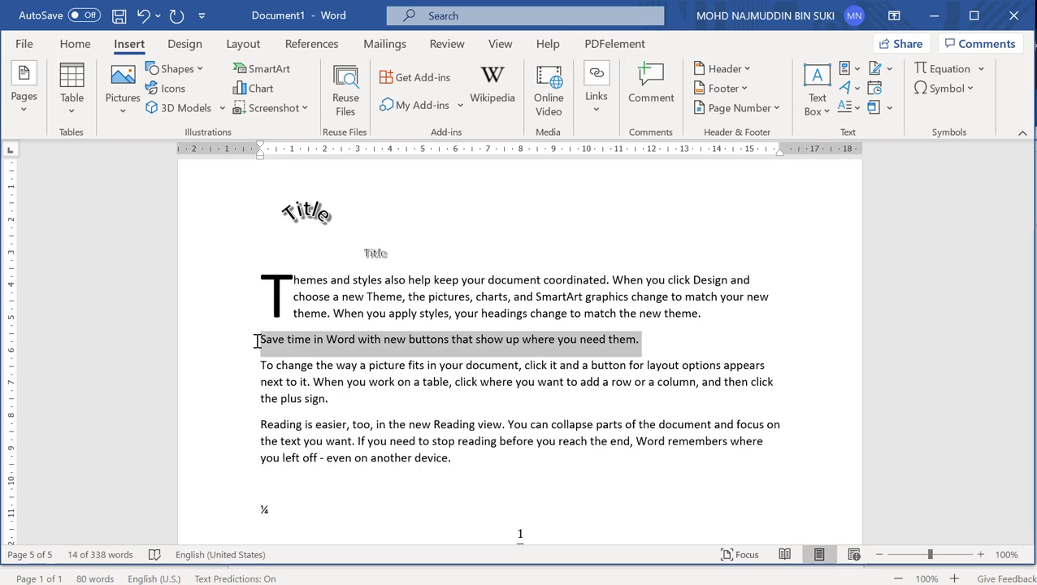
click(86, 49)
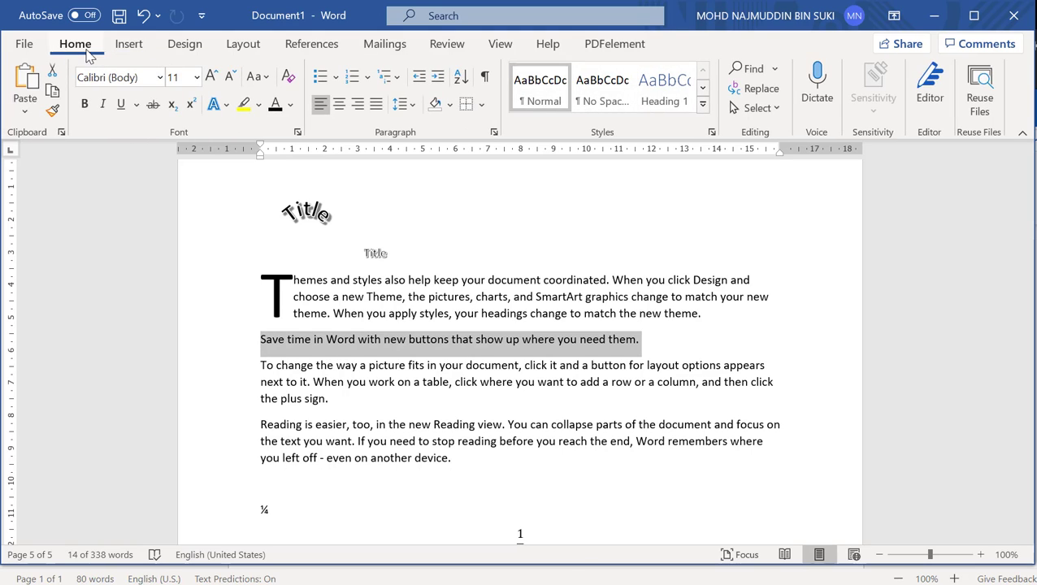
click(675, 103)
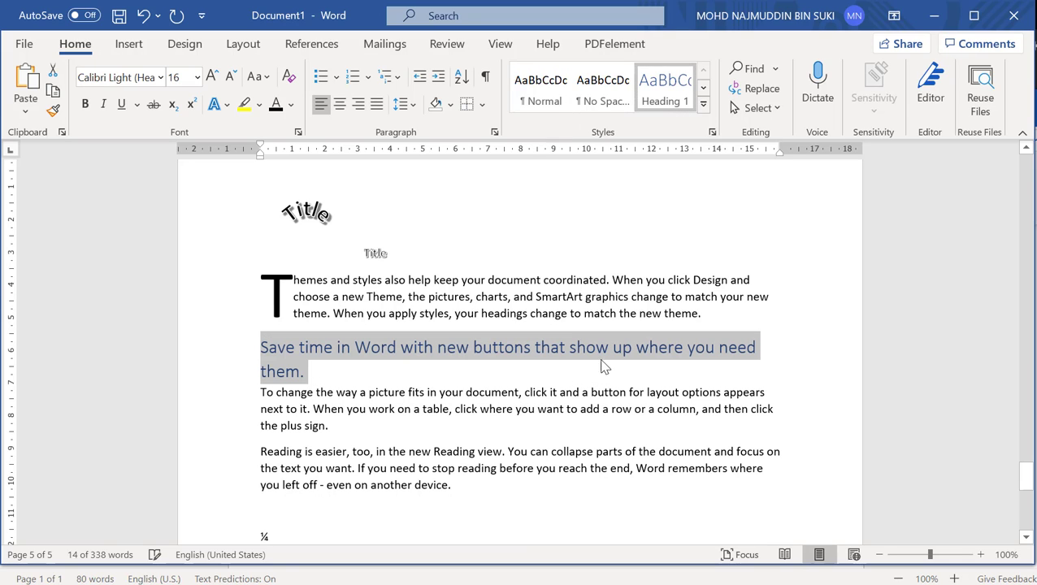
click(485, 392)
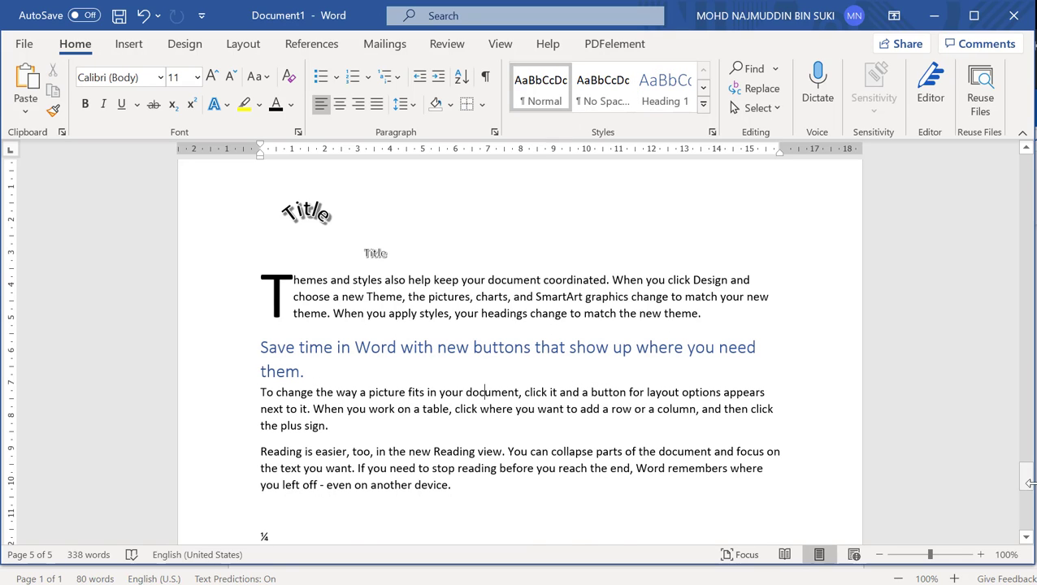
Enter the line "Go to that other part" below the "To make your document look professionally produced" paragraph on page 1
click(293, 351)
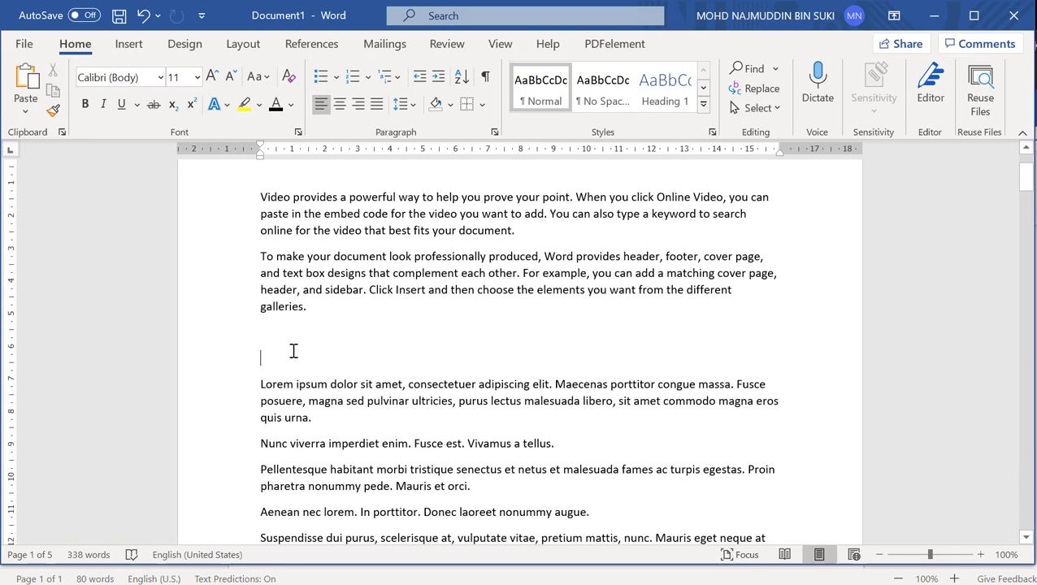
key(Up)
text(Go t)
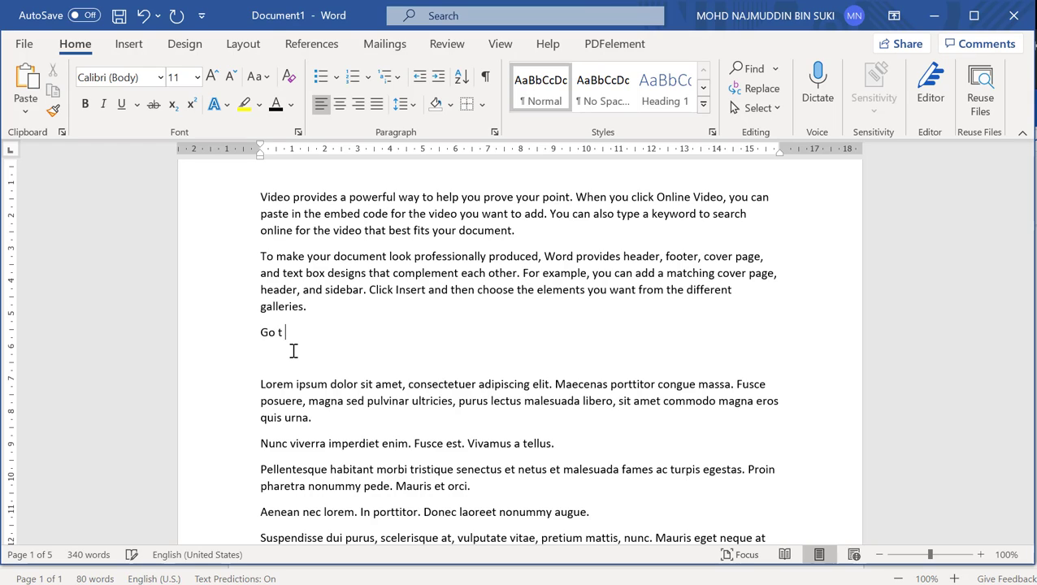
text(o that other part)
Hyperlink the "Go to that other part" line to the "Save time in Word" heading in this document, follow the link and return to page 1
triple_click(261, 334)
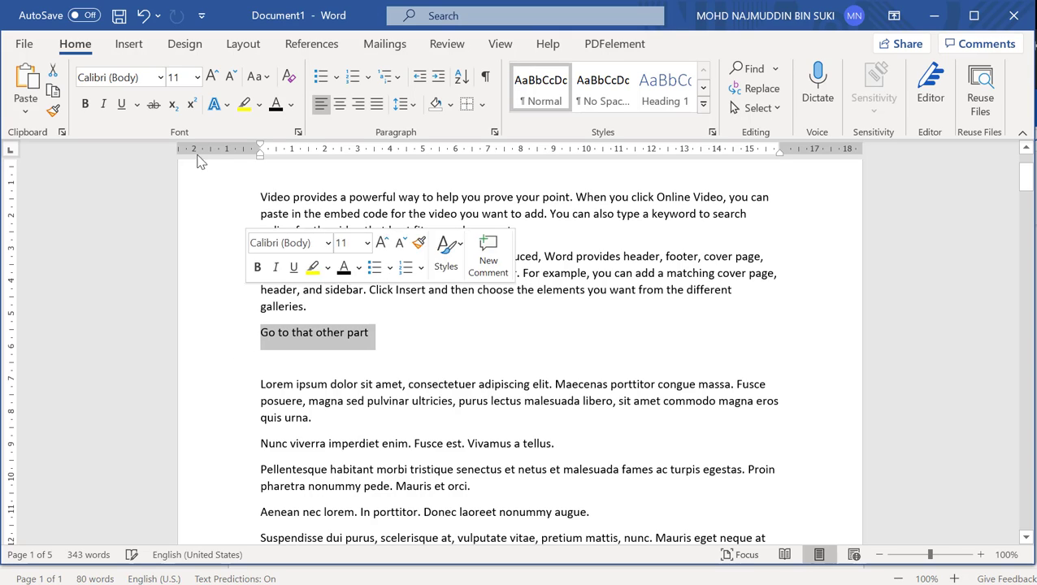
click(131, 48)
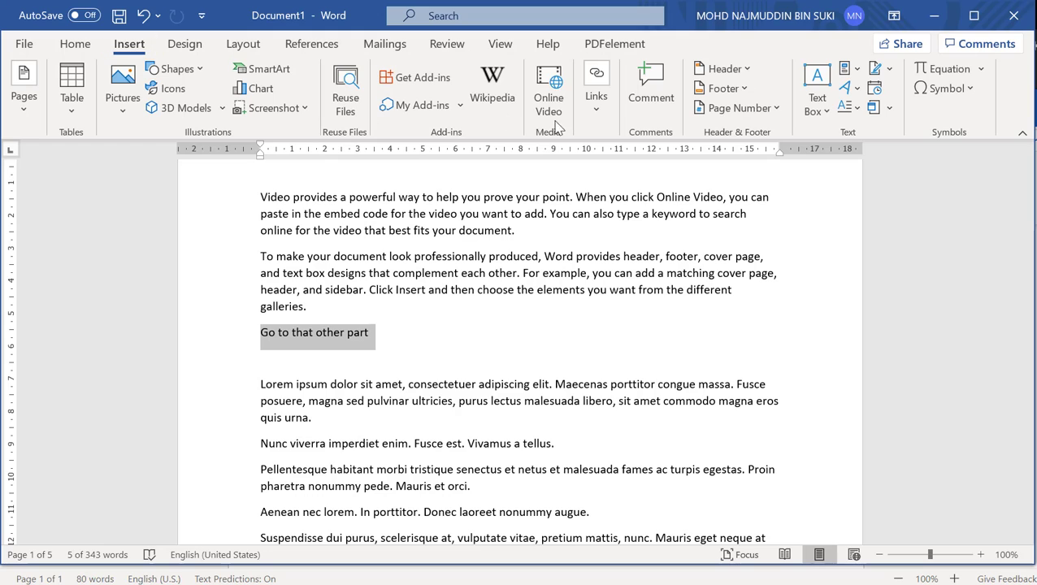
click(598, 103)
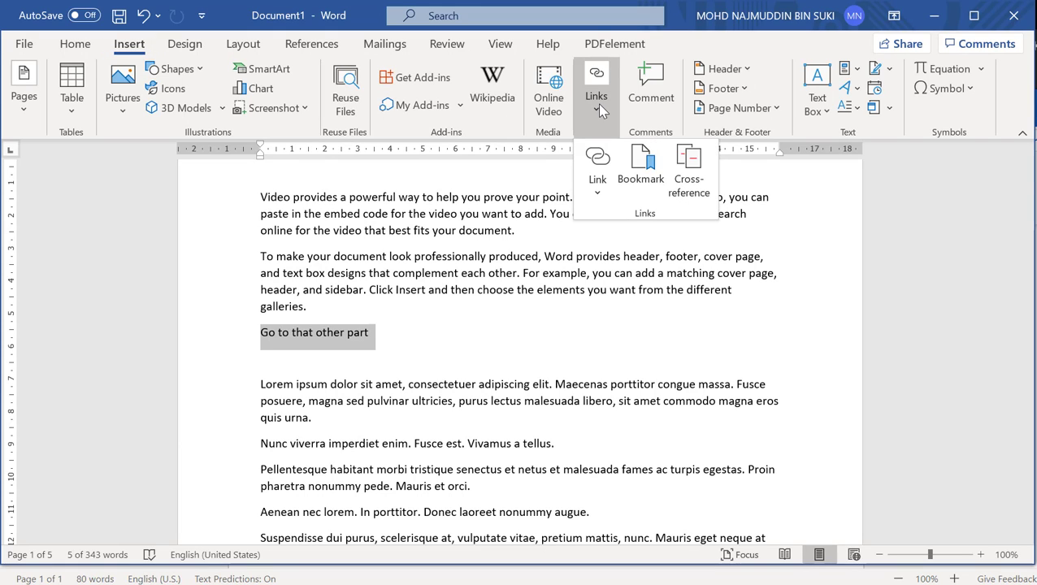
click(598, 182)
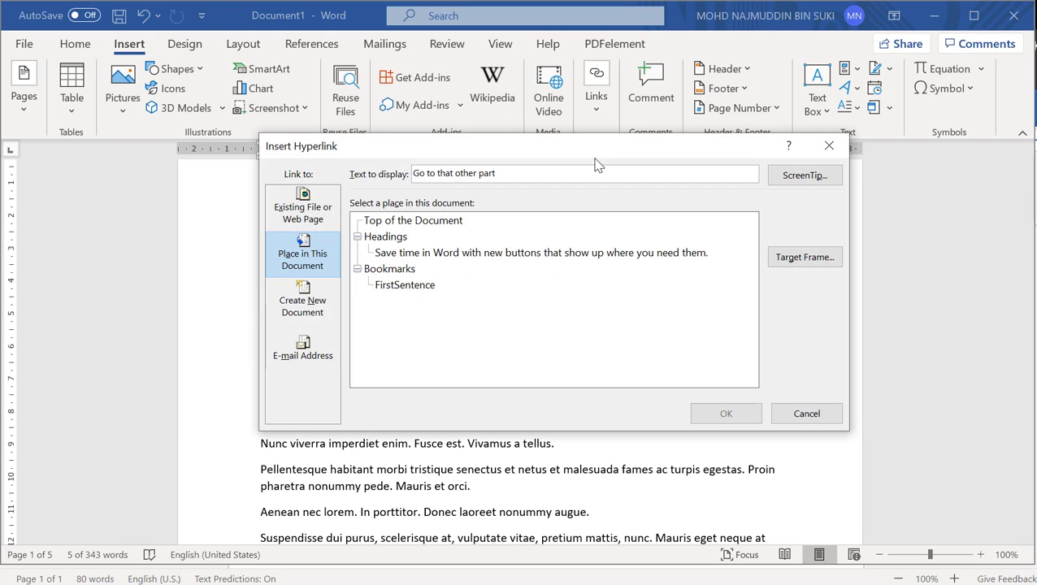
click(398, 253)
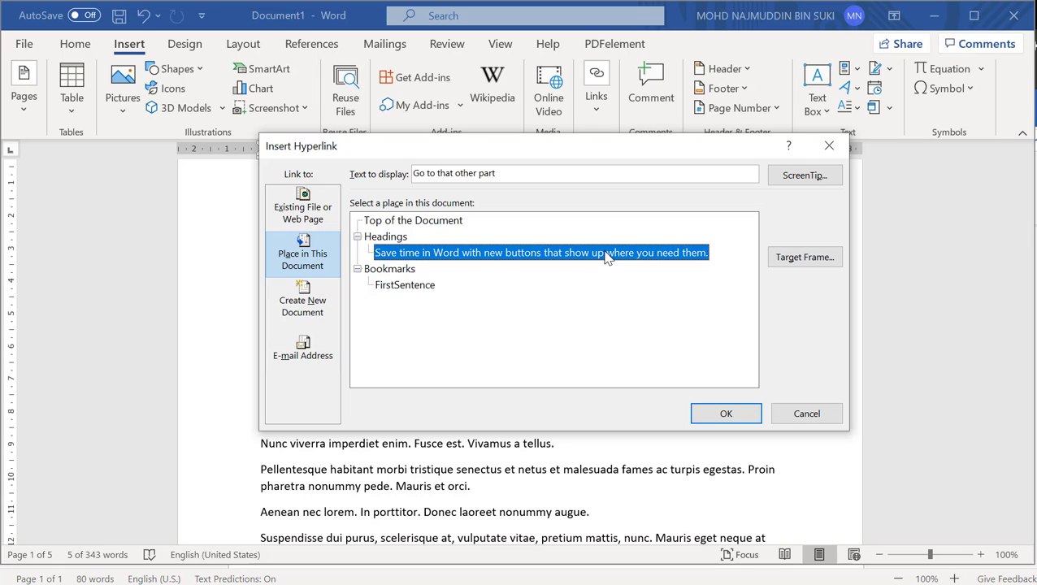
click(718, 428)
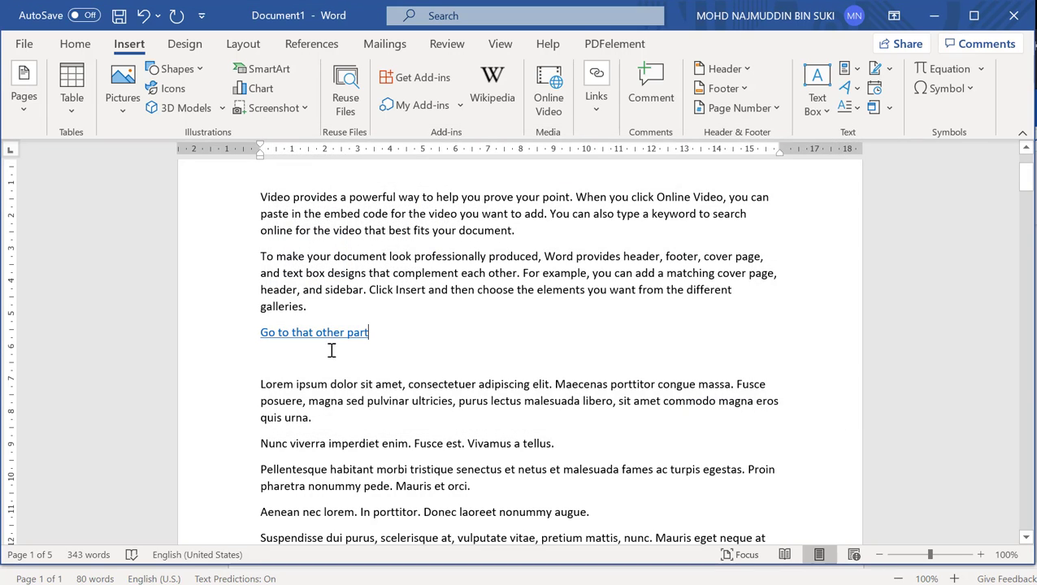
ctrl+click(317, 334)
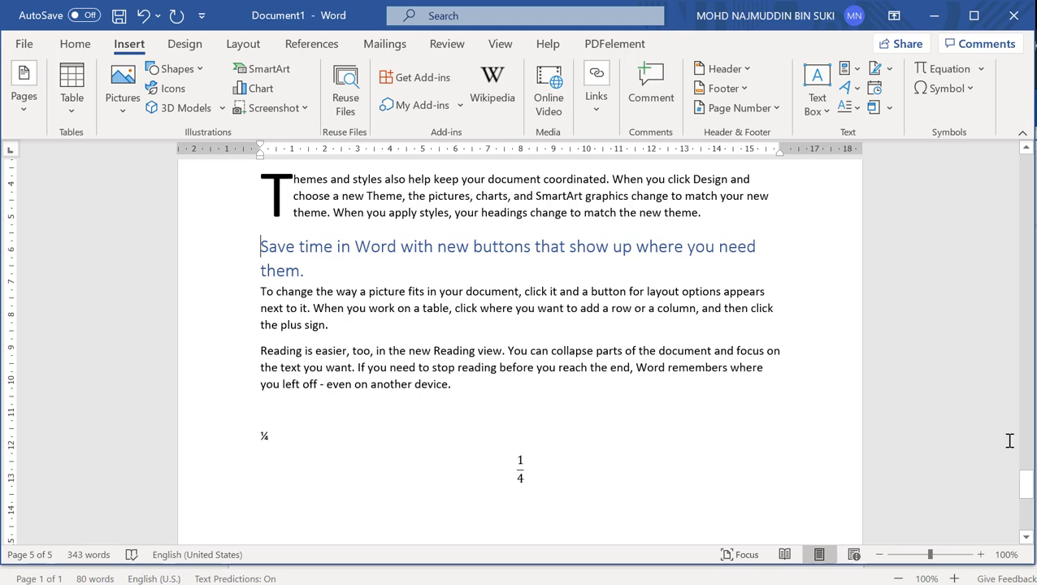
drag(1027, 485, 1032, 165)
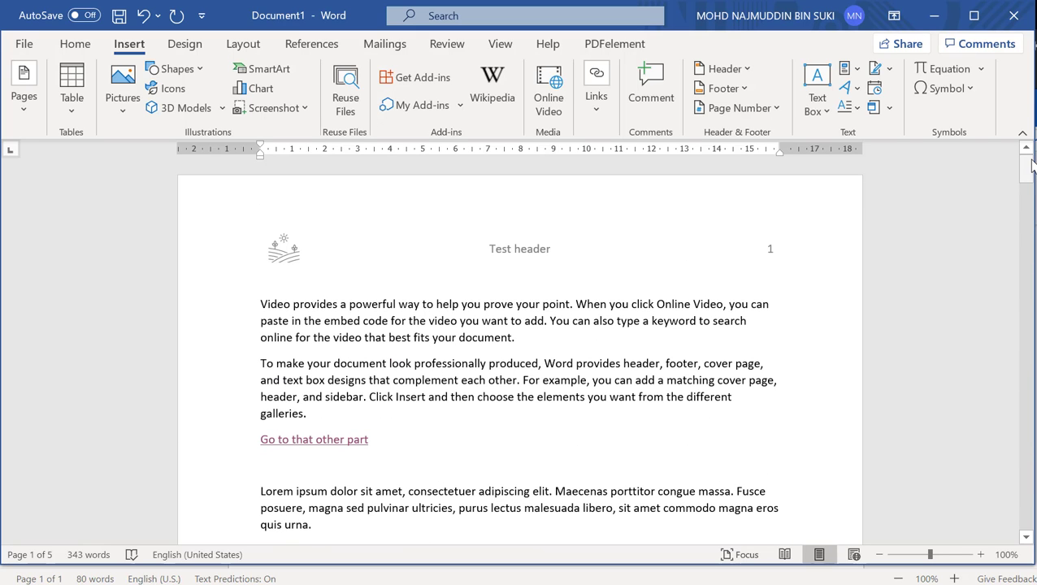